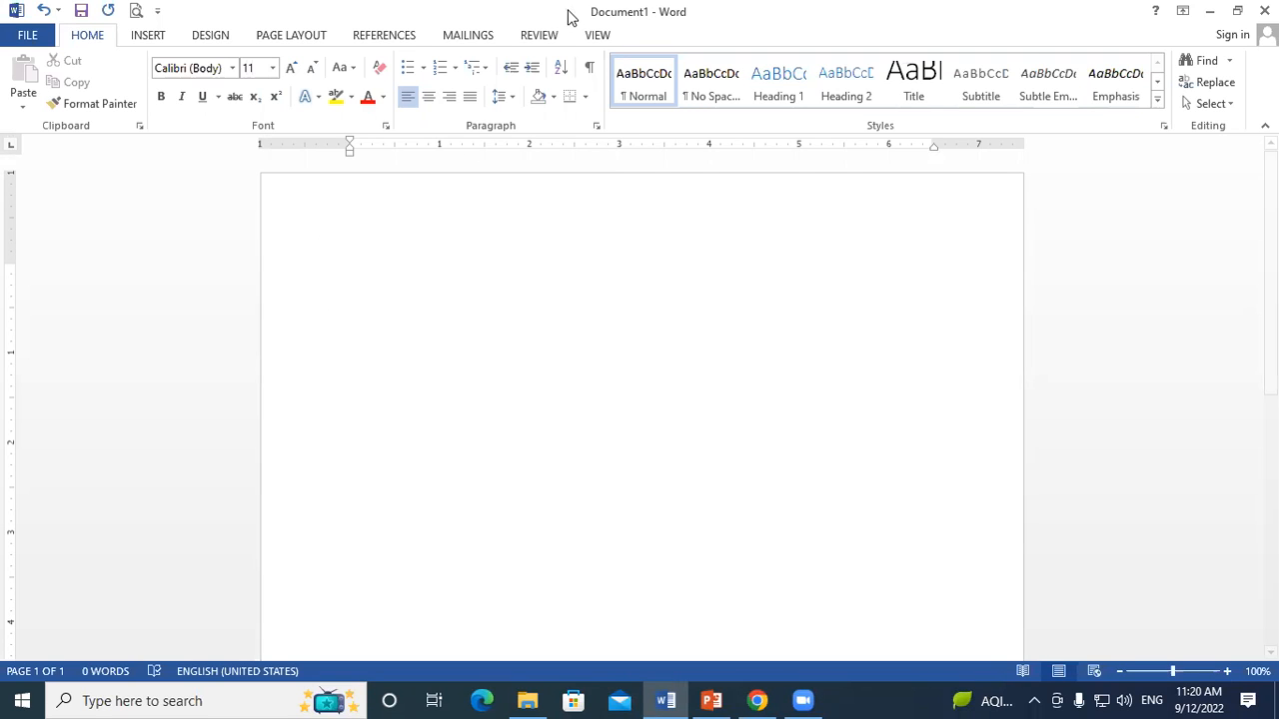
- Toggle the formatting marks on, off and on again to inspect the spaces and tabs on the first line
{"action": "left_click", "coordinate": [589, 67]}
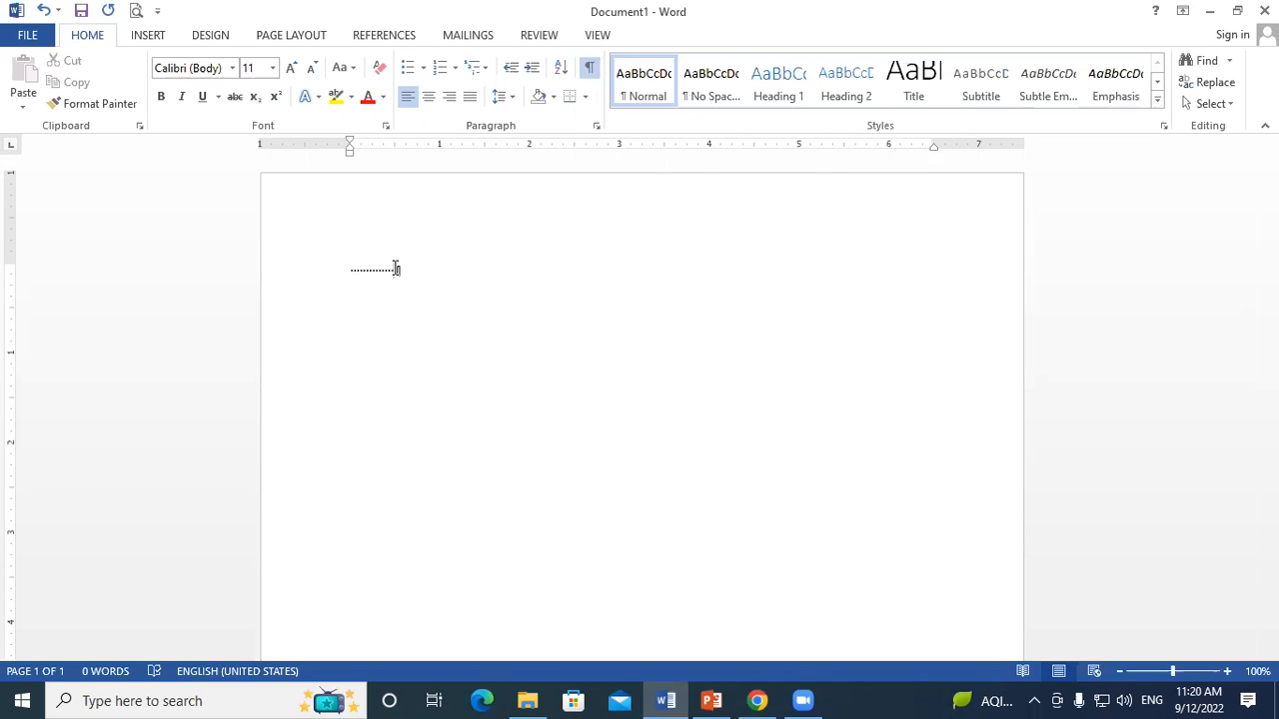
{"action": "left_click", "coordinate": [588, 69]}
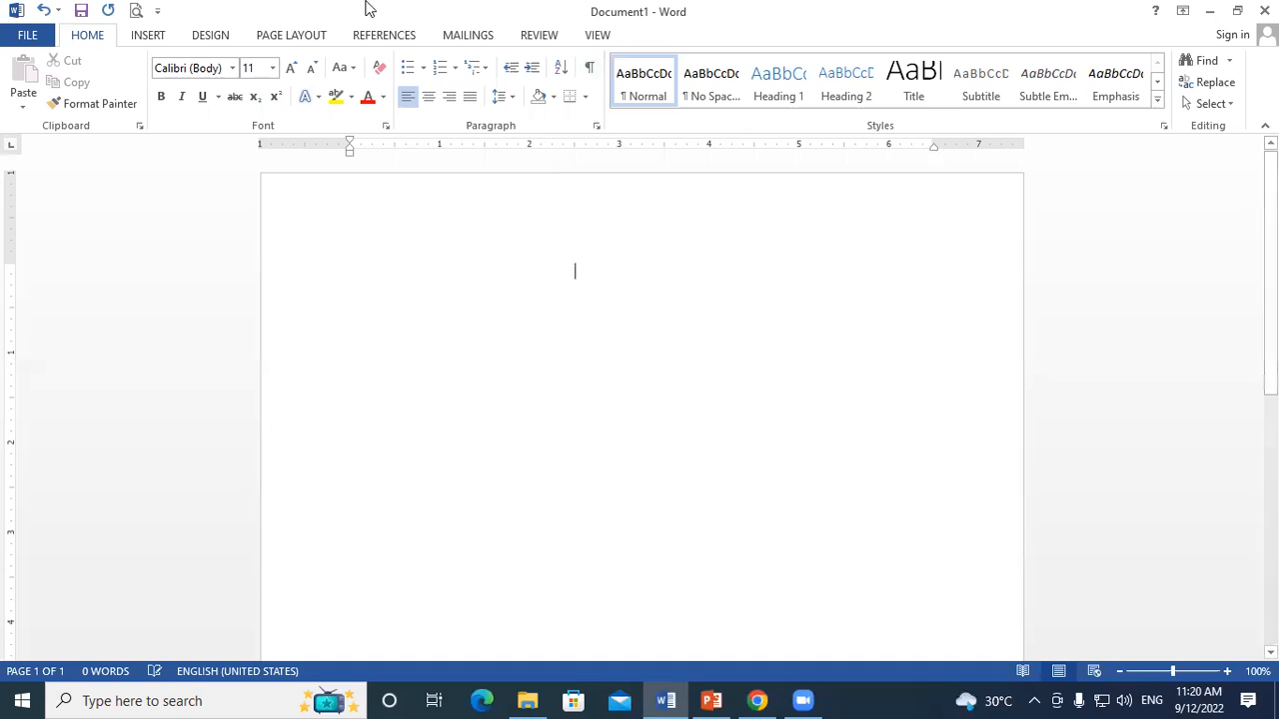
{"action": "left_click", "coordinate": [590, 69]}
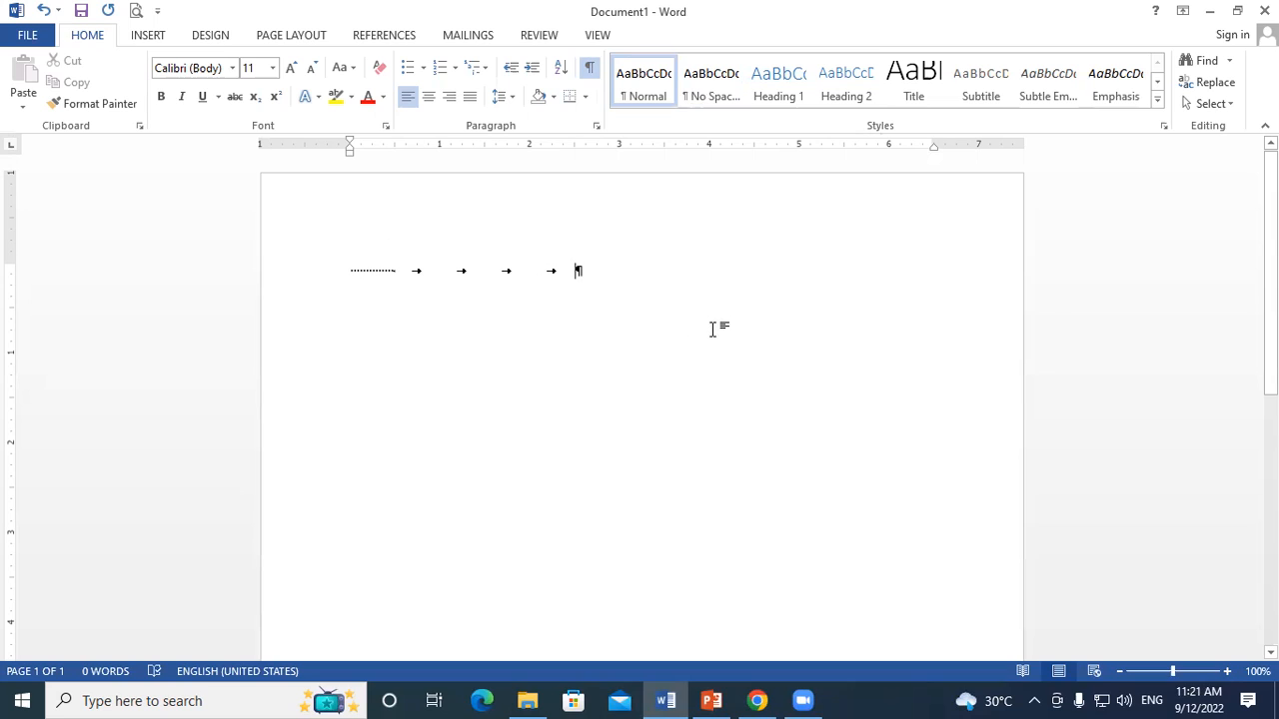
- Add ten empty paragraphs below the first line and hide the formatting marks
{"action": "key", "text": "Return"}
{"action": "key", "text": "Return"}
{"action": "key", "text": "Return"}
{"action": "key", "text": "Return"}
{"action": "key", "text": "Return"}
{"action": "key", "text": "Return"}
{"action": "key", "text": "Return"}
{"action": "key", "text": "Return"}
{"action": "key", "text": "Return"}
{"action": "key", "text": "Return"}
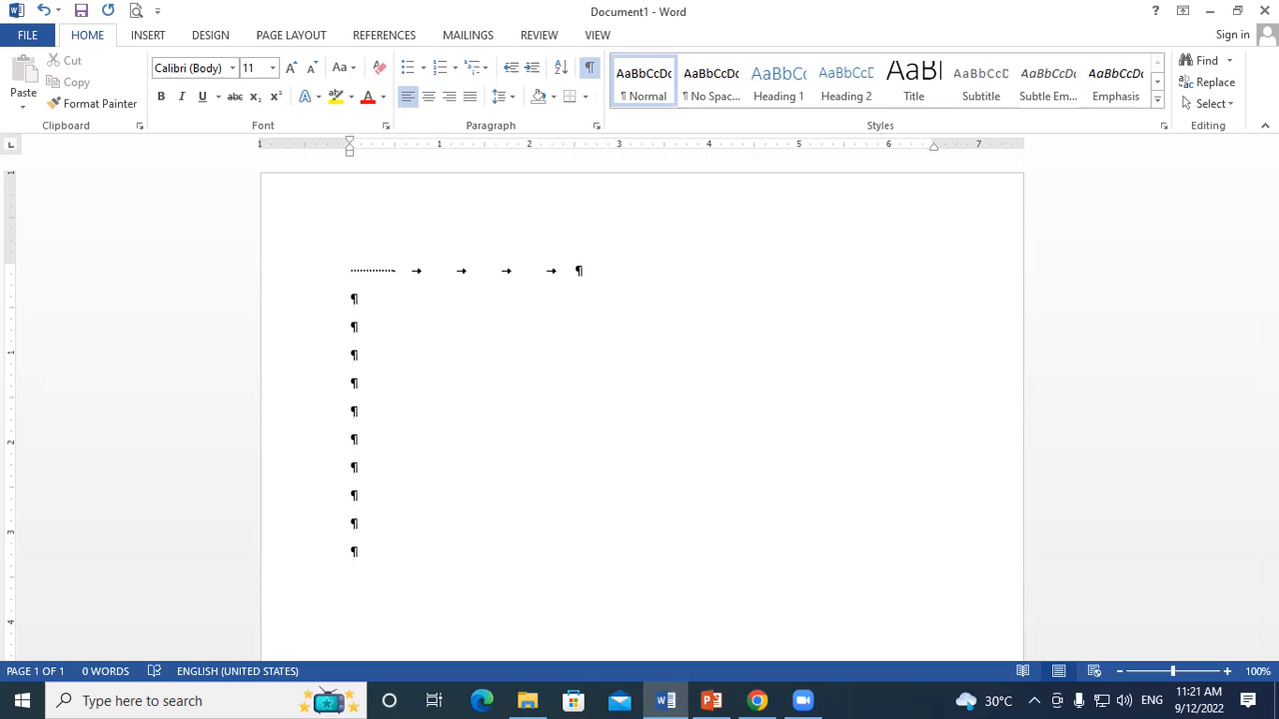
{"action": "left_click", "coordinate": [590, 68]}
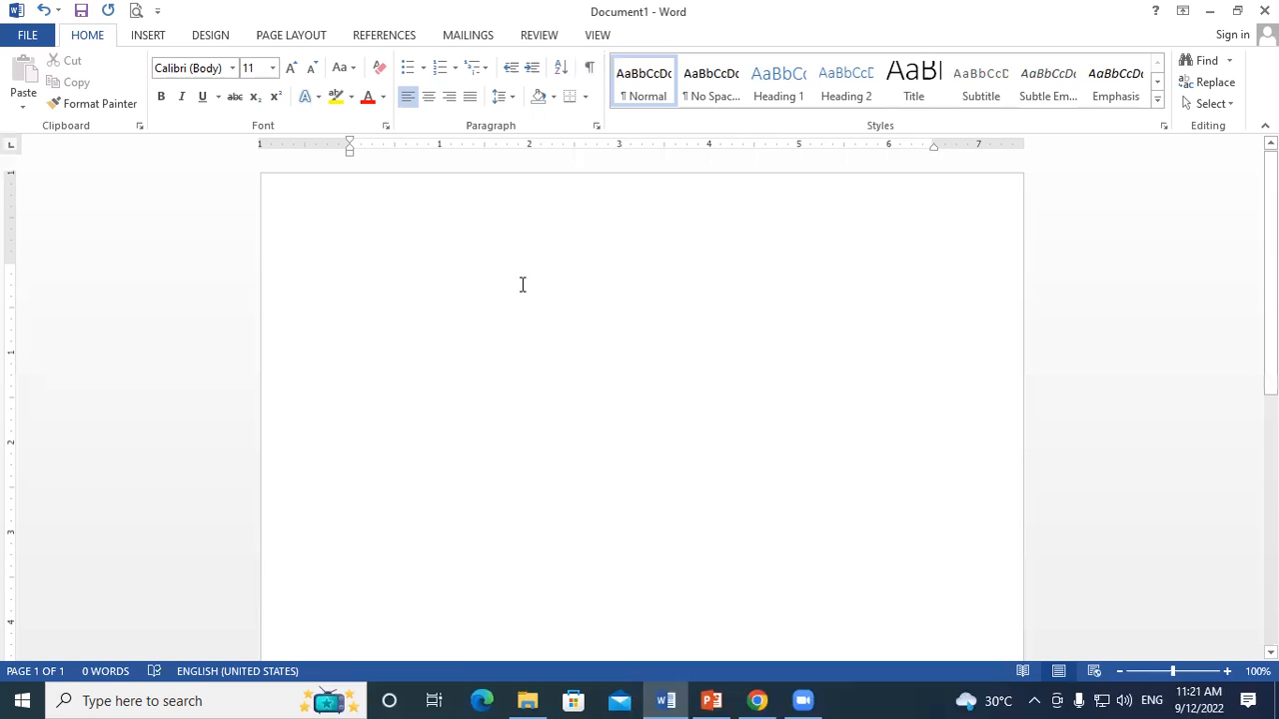
- Enter the text "Show/Hide(Ctrl+*)" on the first line of the document
{"action": "type", "text": "Sho"}
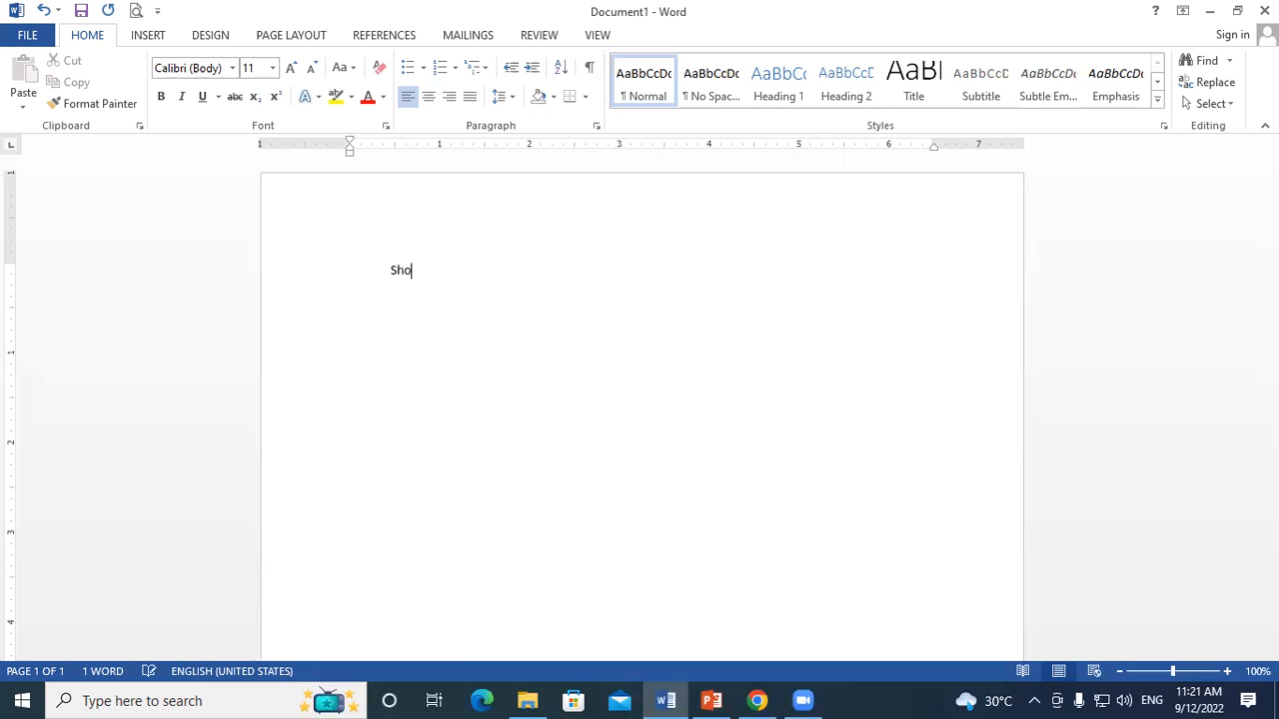
{"action": "type", "text": "w/Hide(Ctrl+*)"}
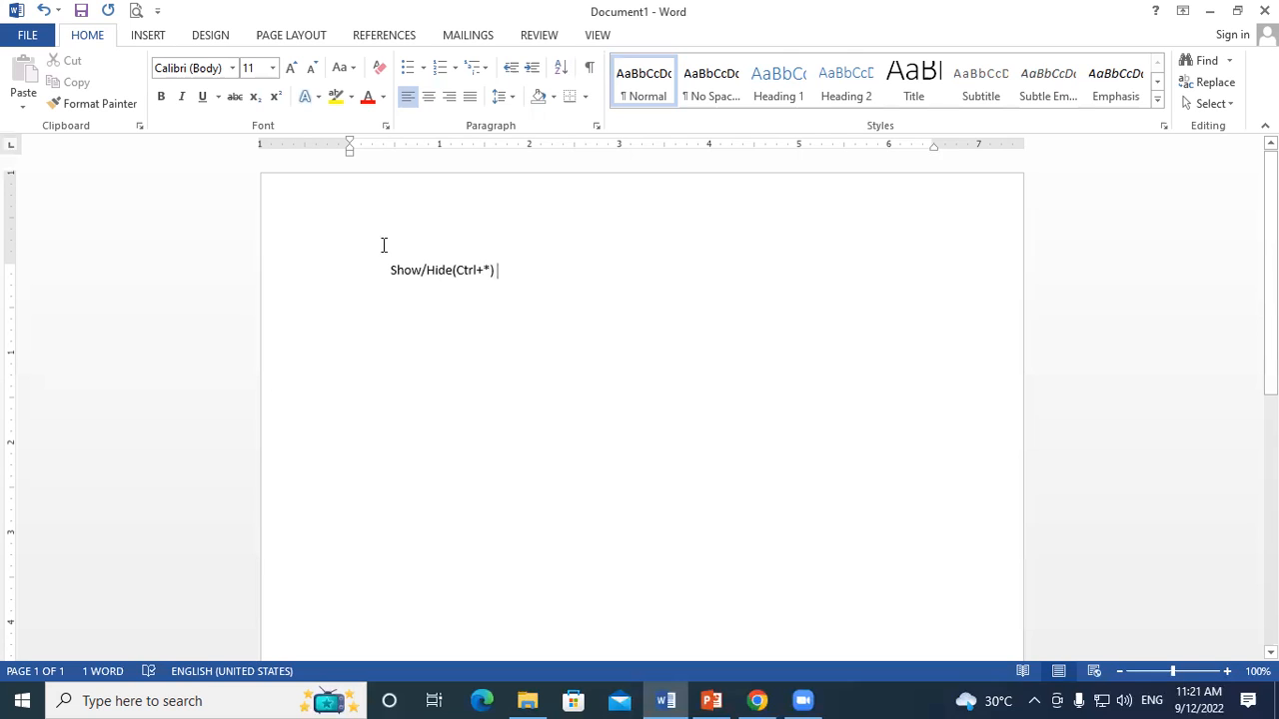
- Enlarge the Show/Hide line to font size 22 and insert a space before its opening parenthesis
{"action": "left_click", "coordinate": [362, 262]}
{"action": "left_click", "coordinate": [291, 68]}
{"action": "left_click", "coordinate": [291, 68]}
{"action": "left_click", "coordinate": [291, 68]}
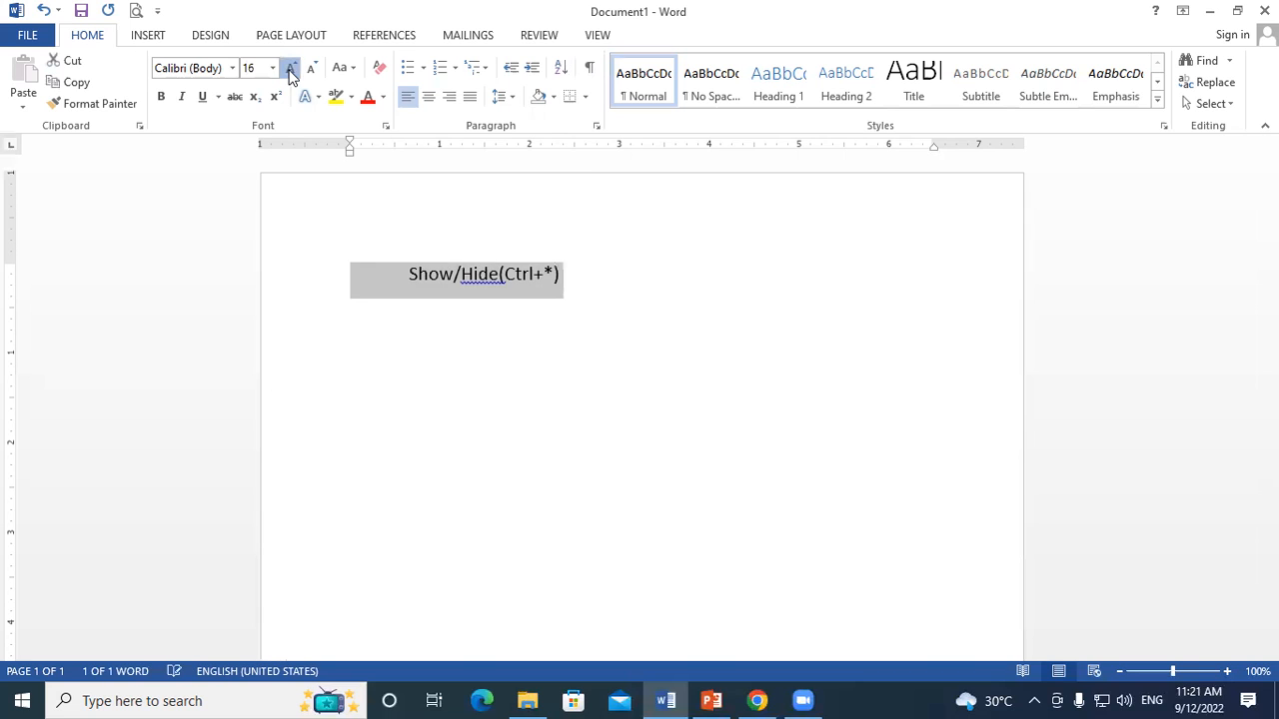
{"action": "left_click", "coordinate": [290, 68]}
{"action": "left_click", "coordinate": [291, 68]}
{"action": "left_click", "coordinate": [290, 68]}
{"action": "left_click", "coordinate": [556, 280]}
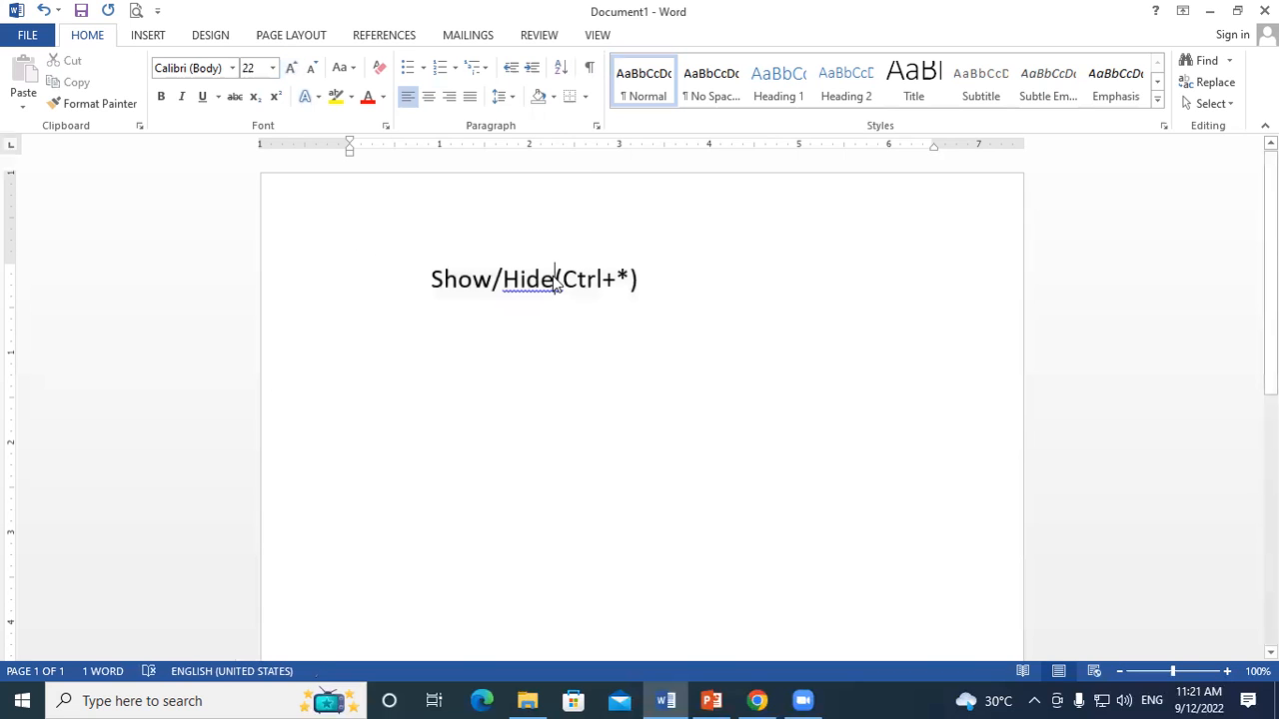
{"action": "left_click", "coordinate": [693, 283]}
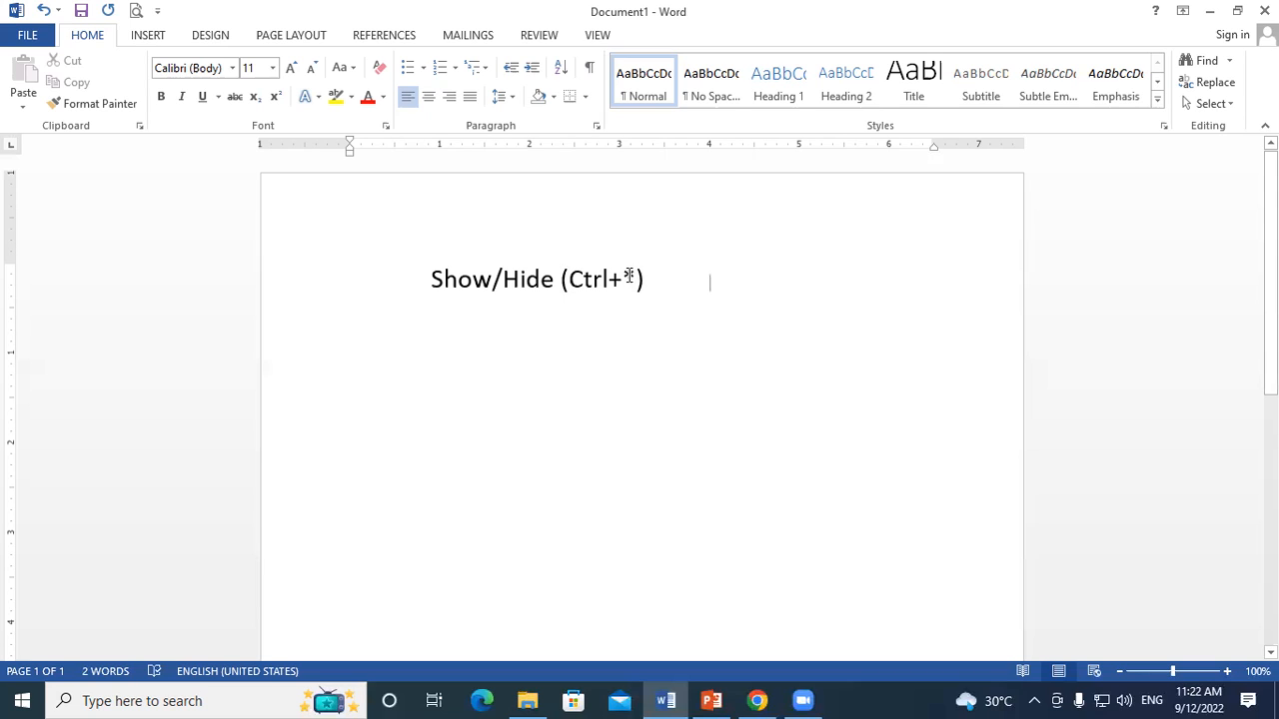
{"action": "left_click_drag", "start_coordinate": [623, 276], "coordinate": [635, 275]}
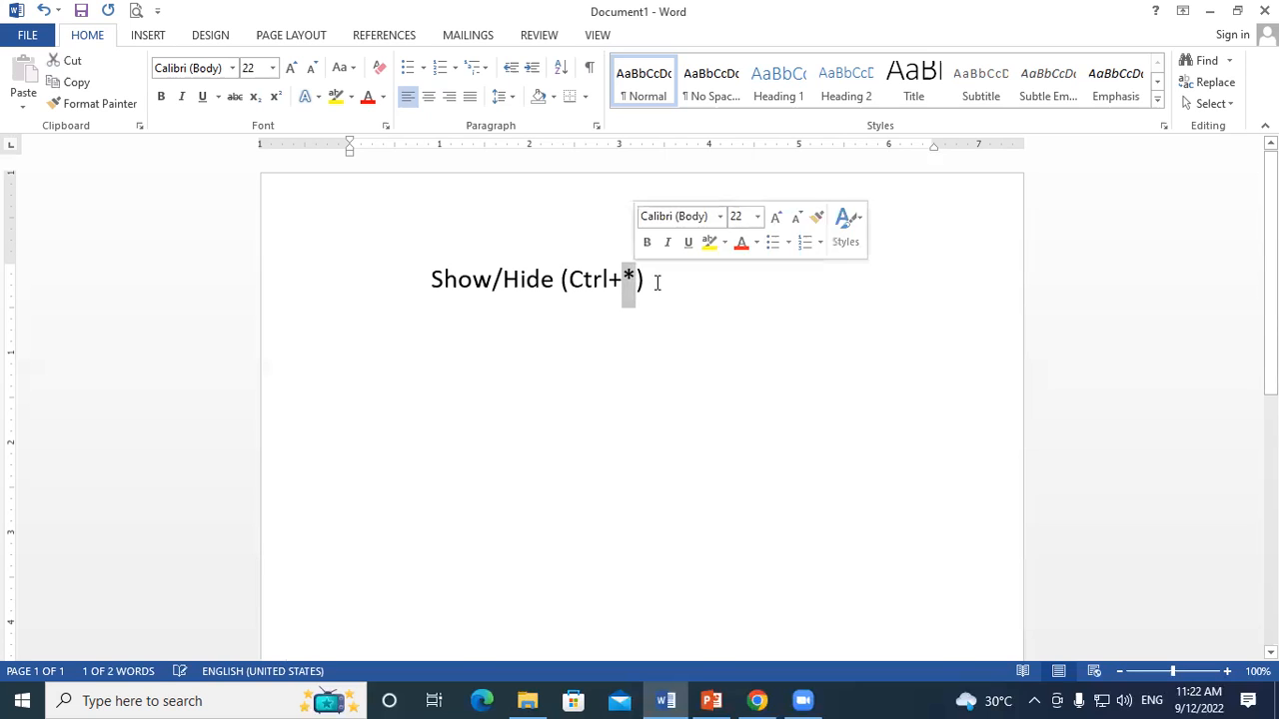
{"action": "left_click", "coordinate": [657, 279]}
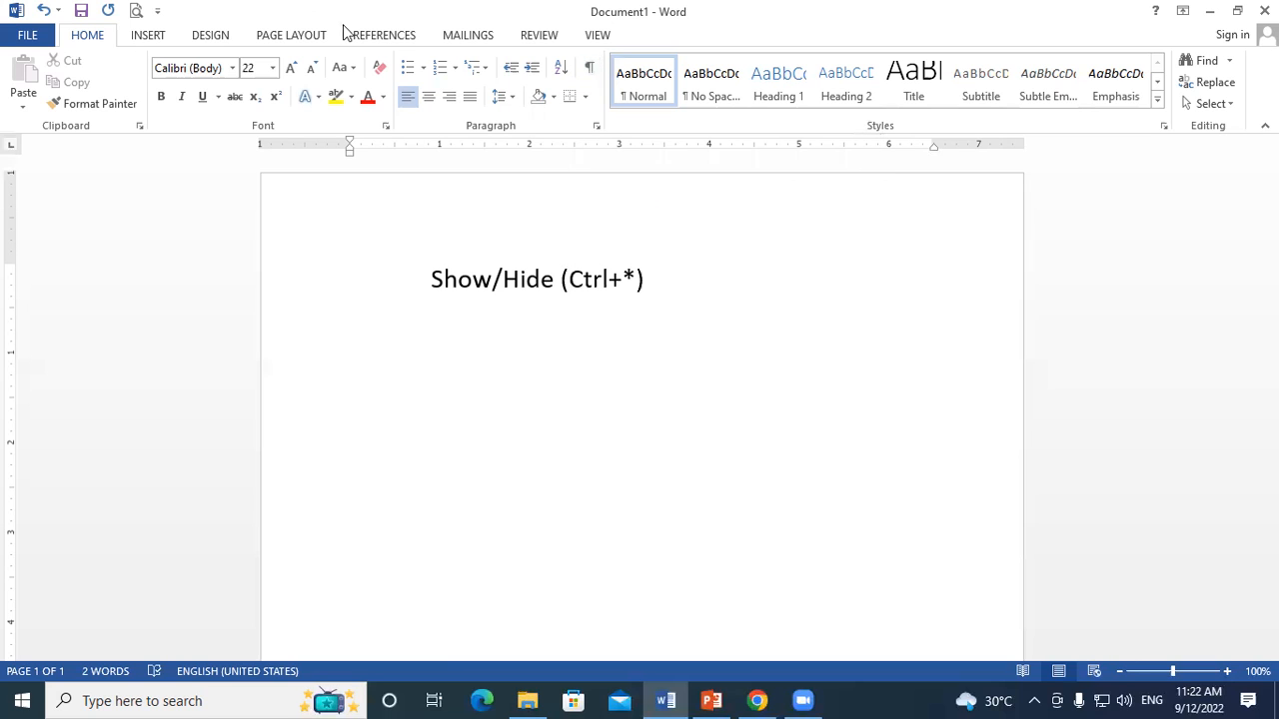
{"action": "left_click", "coordinate": [369, 38]}
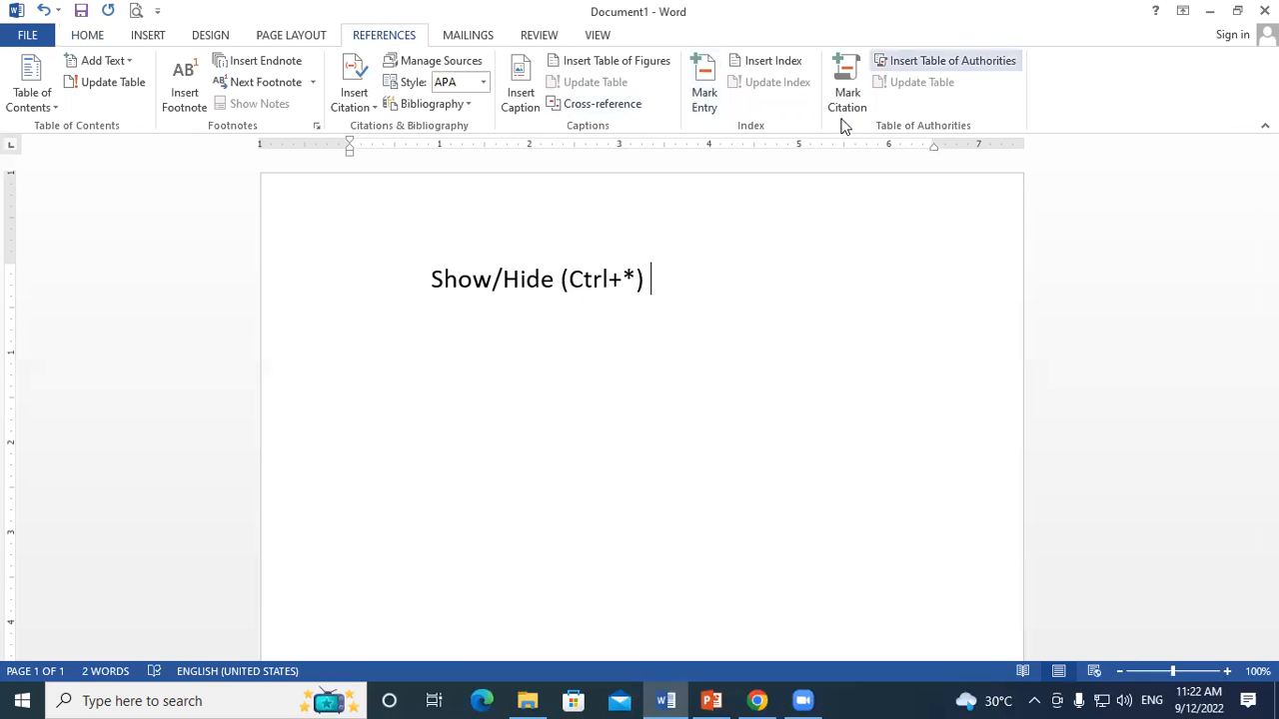
{"action": "left_click", "coordinate": [88, 35]}
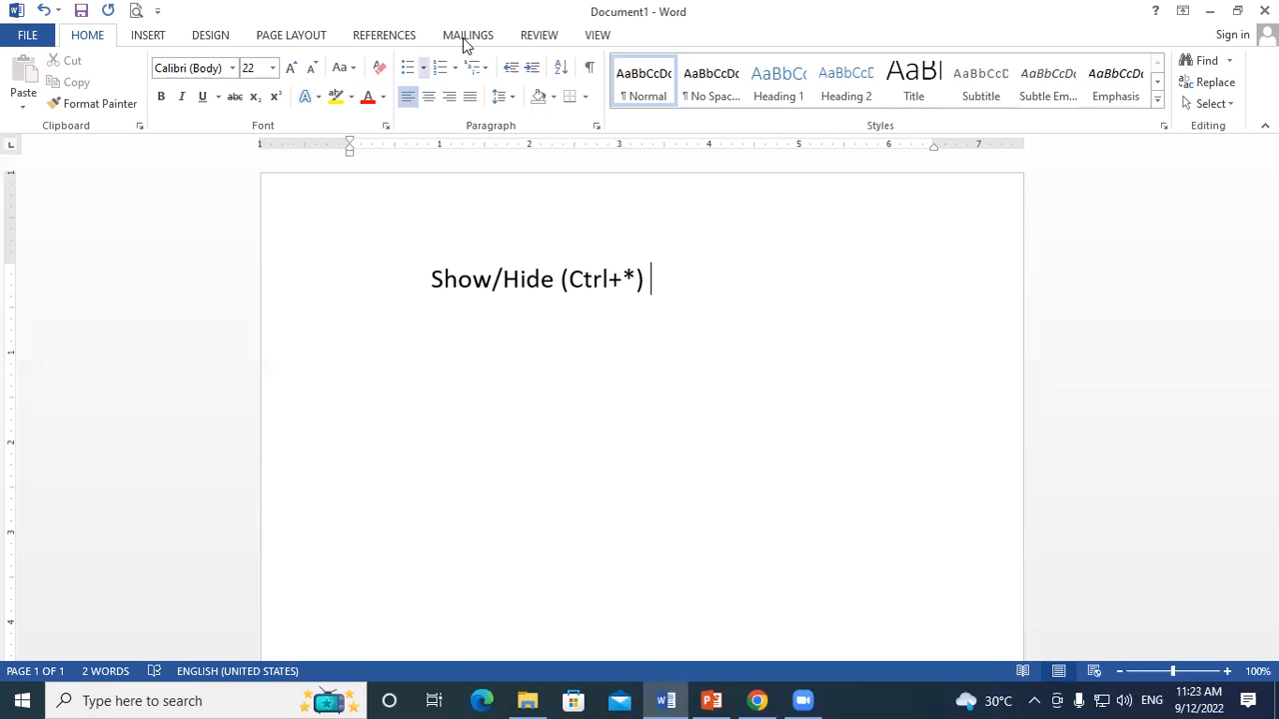
{"action": "left_click", "coordinate": [384, 35]}
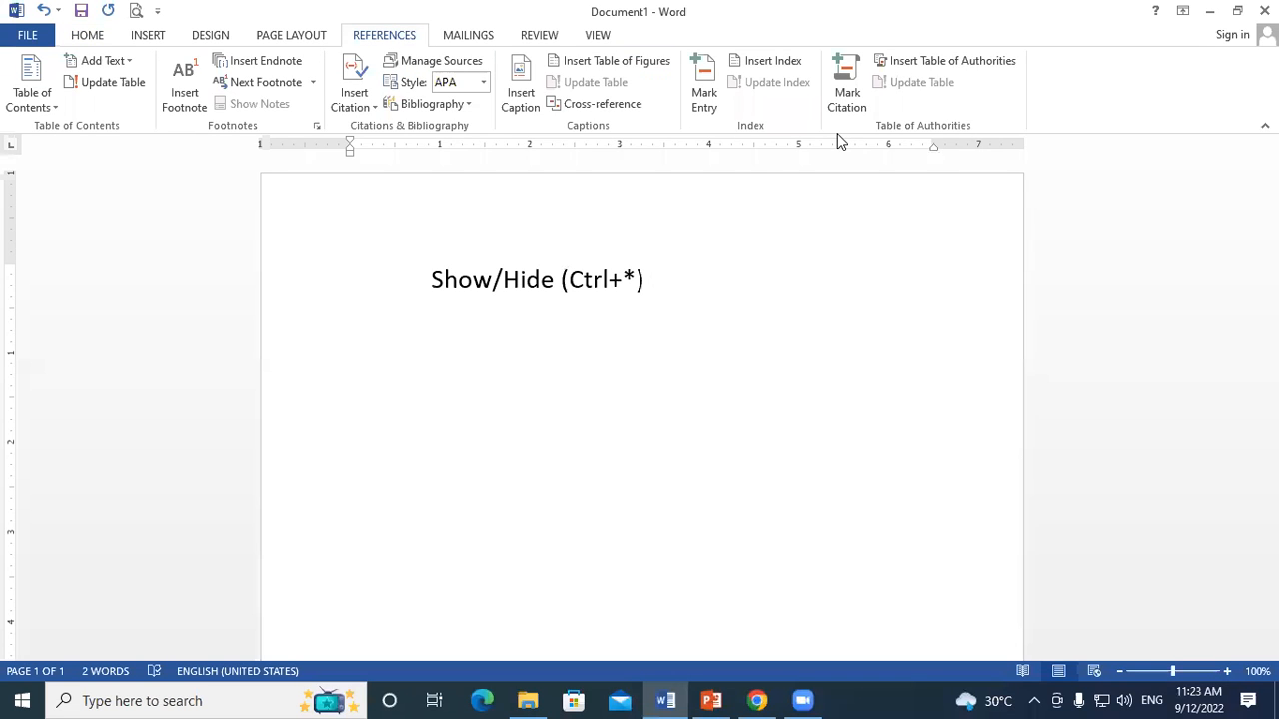
{"action": "left_click", "coordinate": [88, 34]}
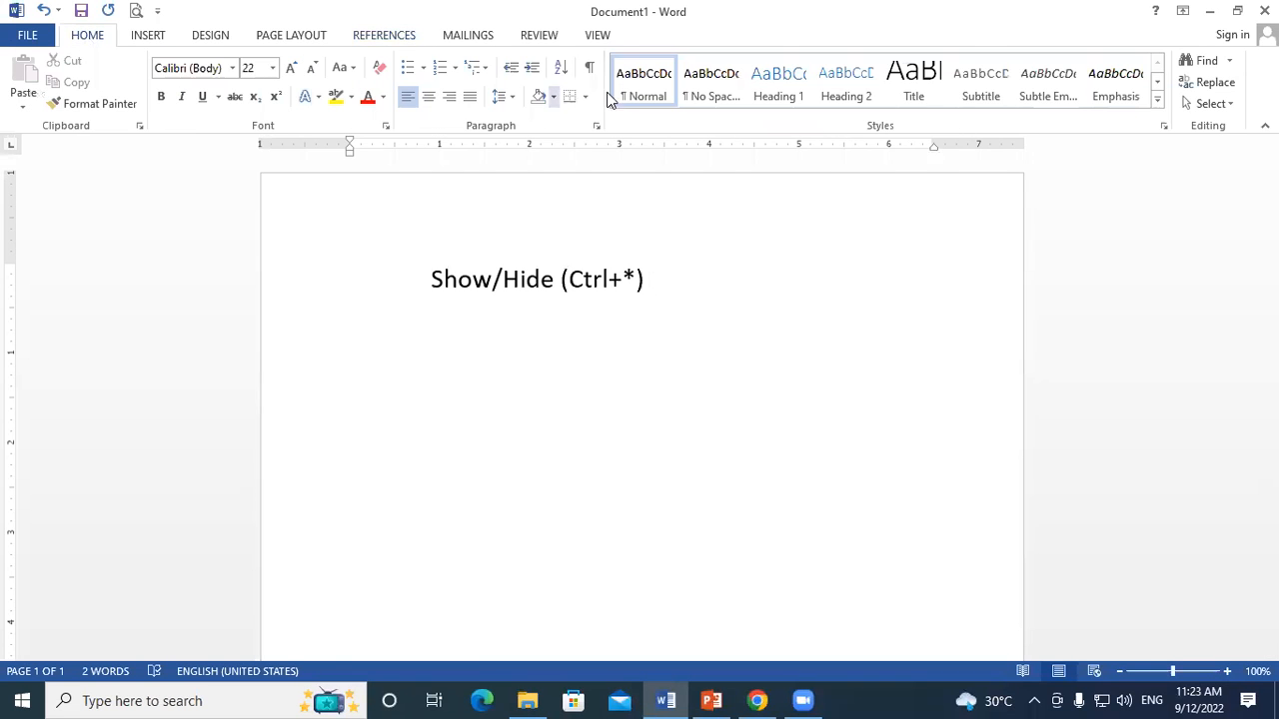
{"action": "left_click", "coordinate": [679, 282]}
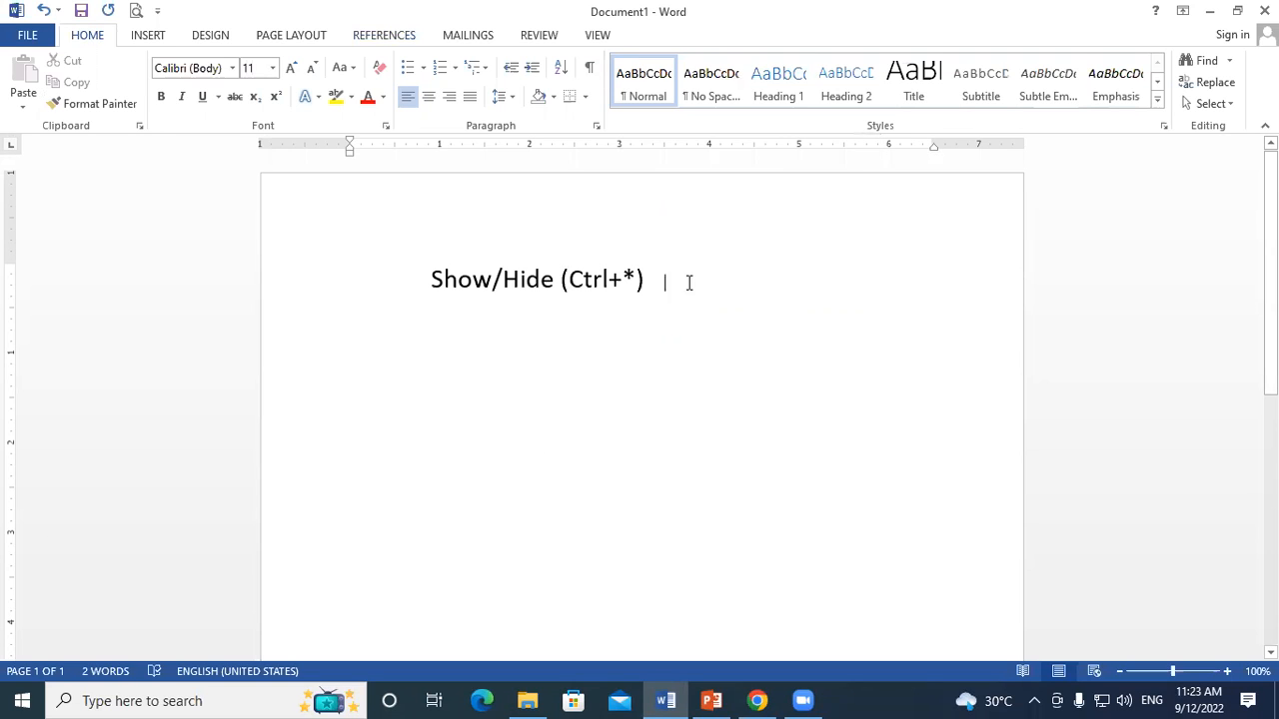
{"action": "left_click", "coordinate": [647, 277]}
{"action": "key", "text": "Return"}
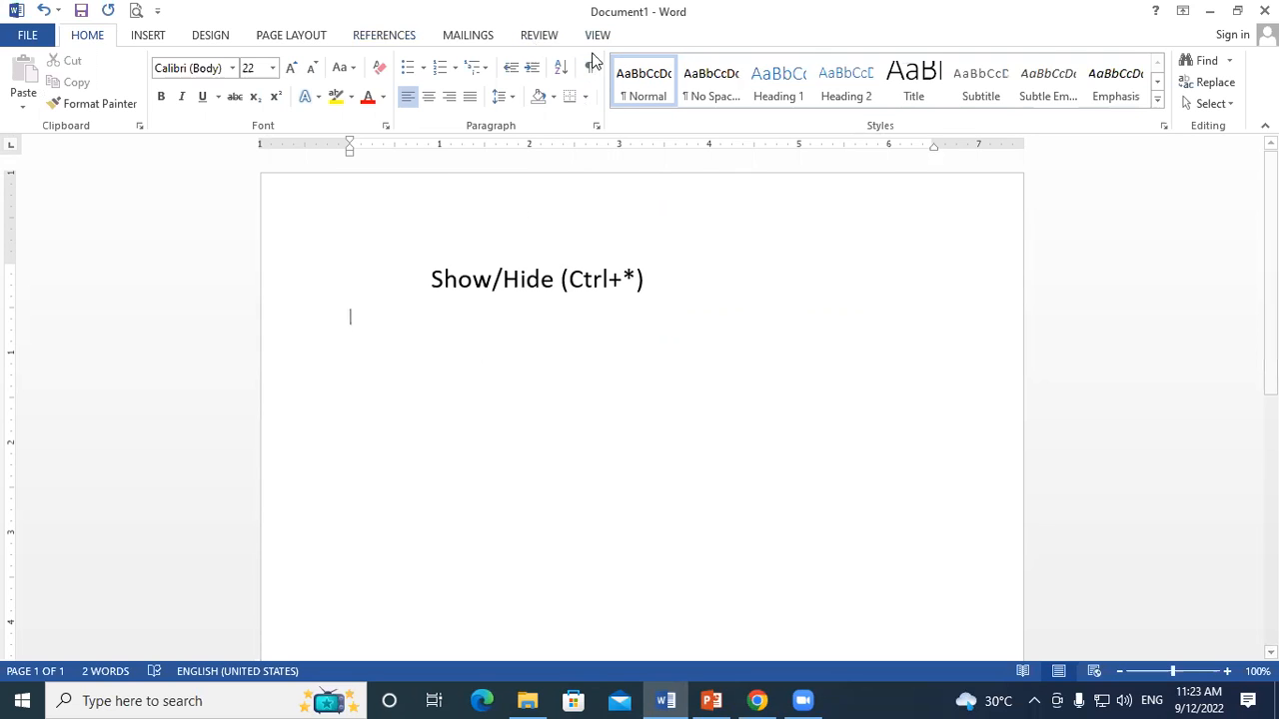
{"action": "left_click", "coordinate": [385, 38]}
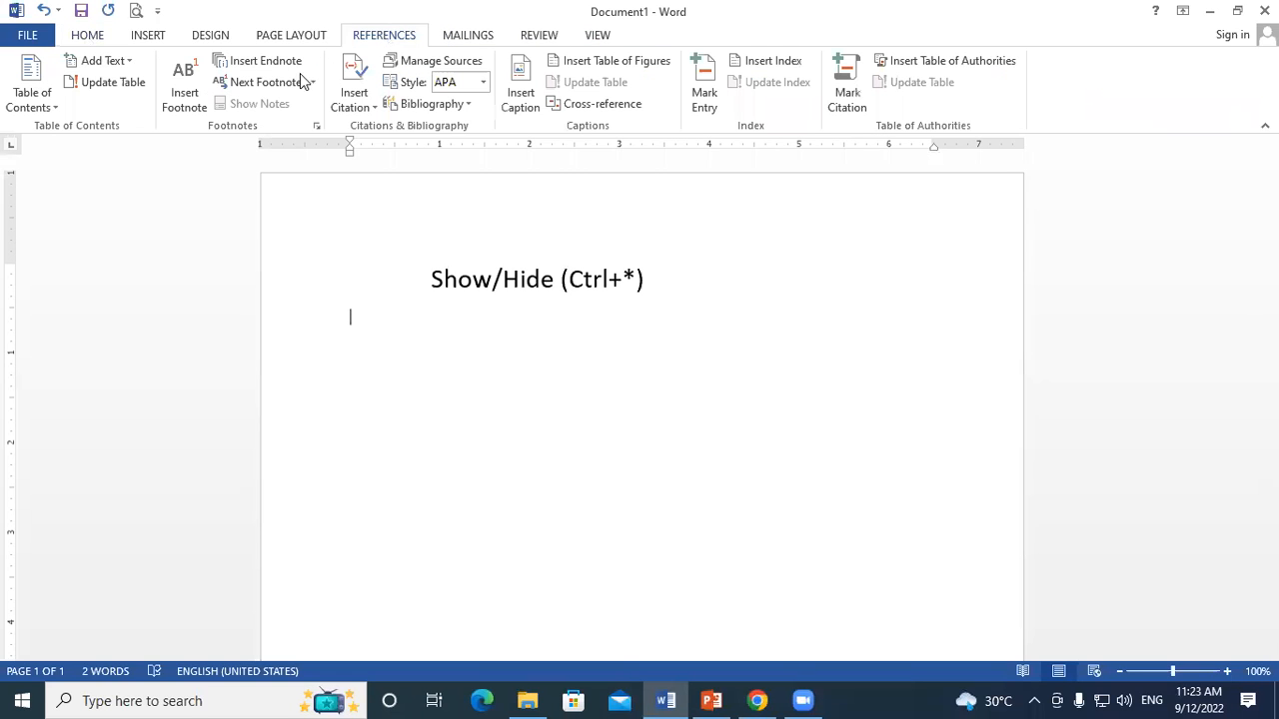
{"action": "left_click", "coordinate": [658, 289]}
{"action": "left_click", "coordinate": [85, 36]}
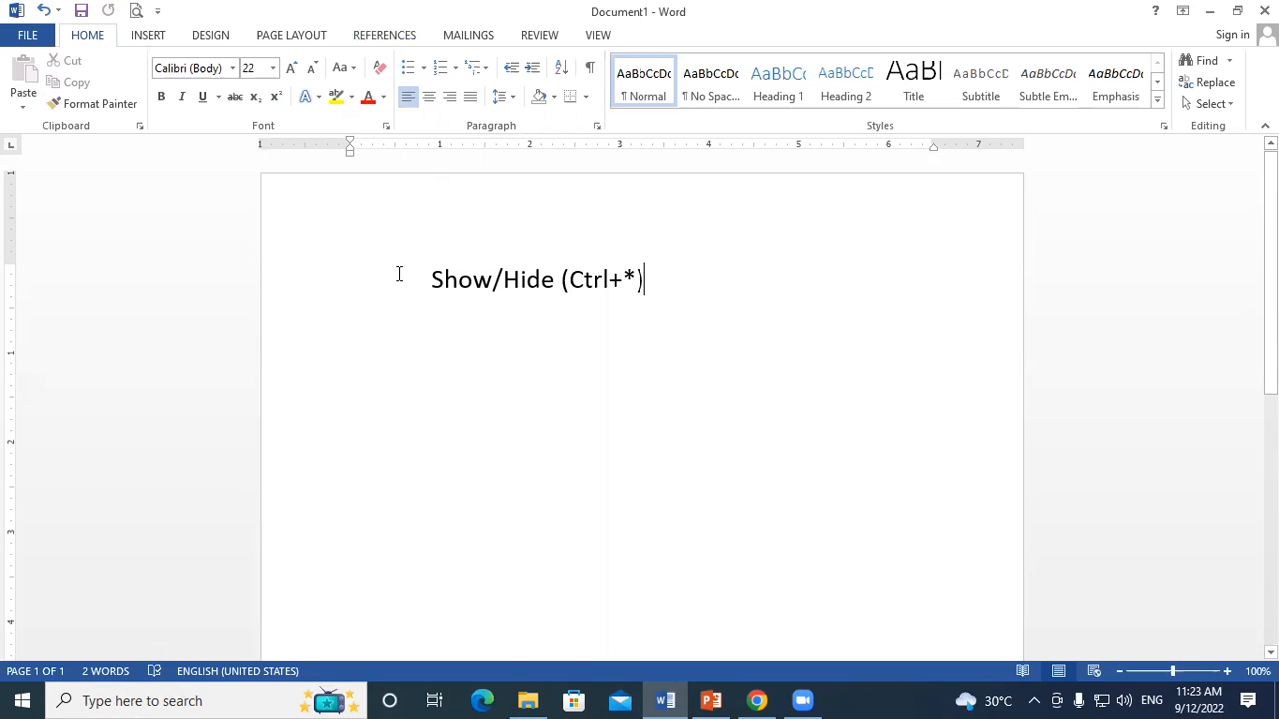
- Add the line "Align text left (ctrl+l)" below the Show/Hide line
{"action": "key", "text": "Return"}
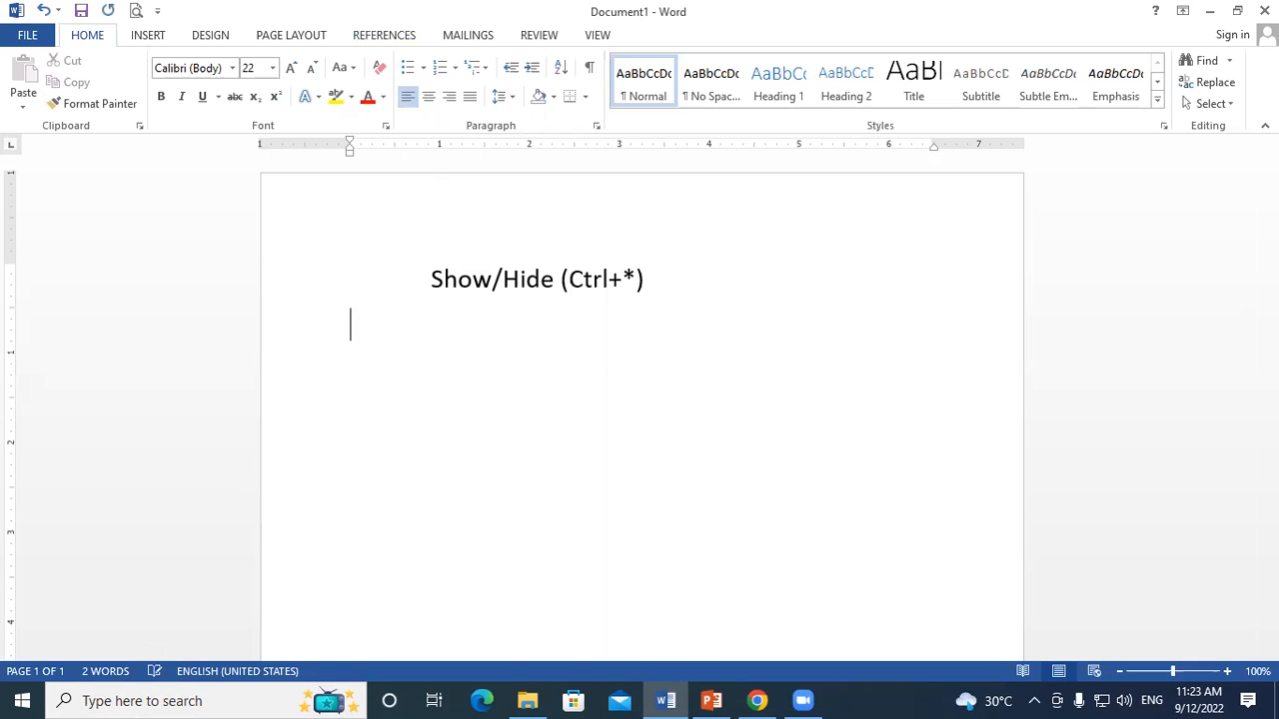
{"action": "type", "text": "ali"}
{"action": "type", "text": "gn "}
{"action": "type", "text": "Ta"}
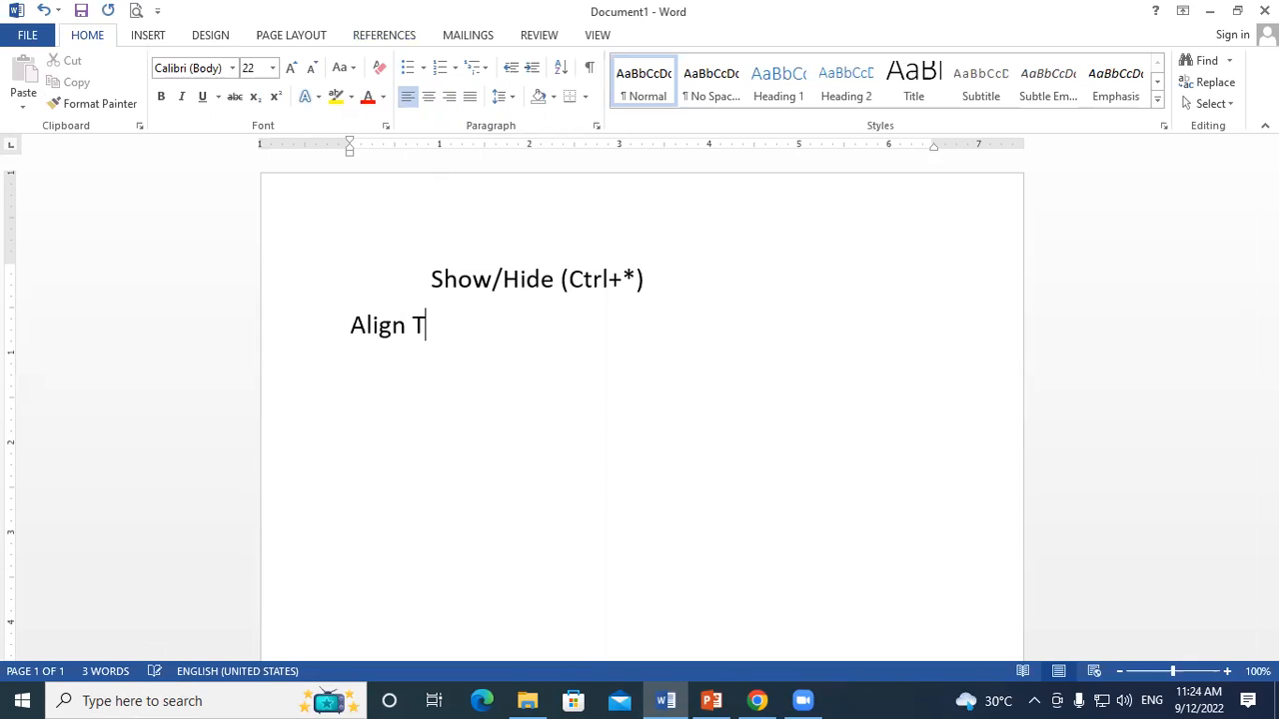
{"action": "key", "text": "BackSpace"}
{"action": "key", "text": "BackSpace"}
{"action": "type", "text": "text l"}
{"action": "type", "text": "eft"}
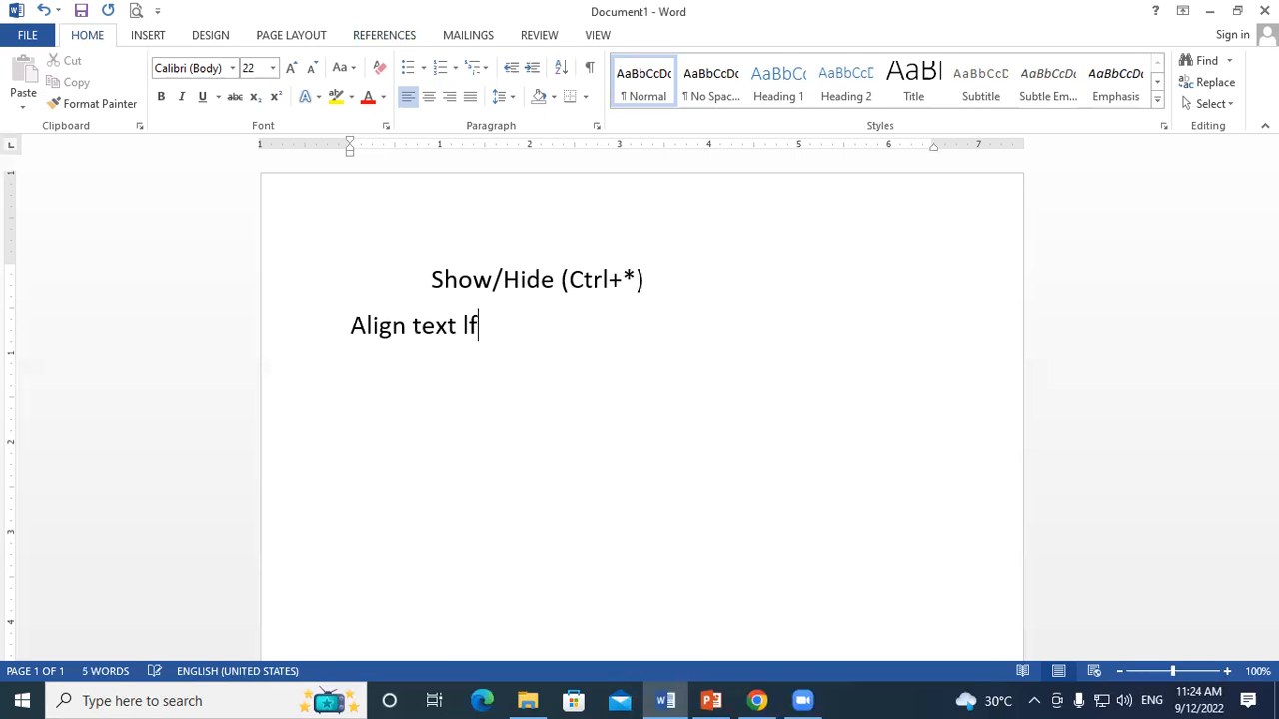
{"action": "type", "text": " (ctrl+"}
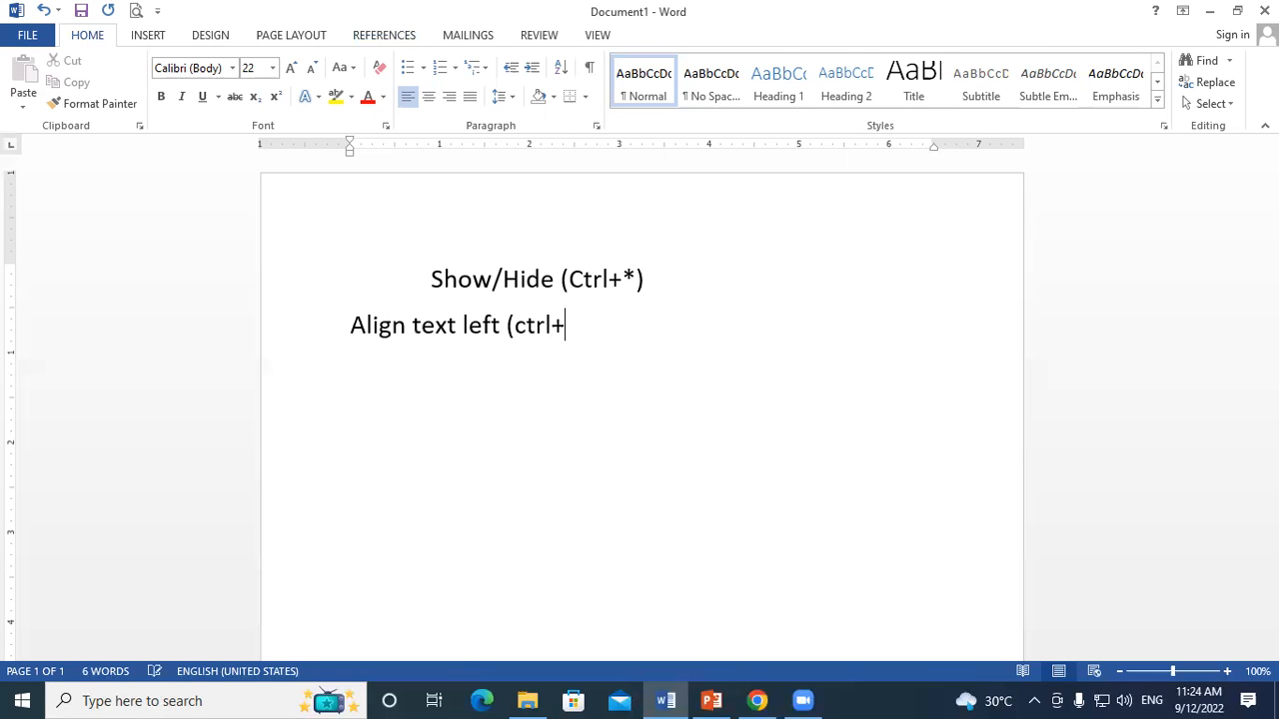
{"action": "type", "text": "l"}
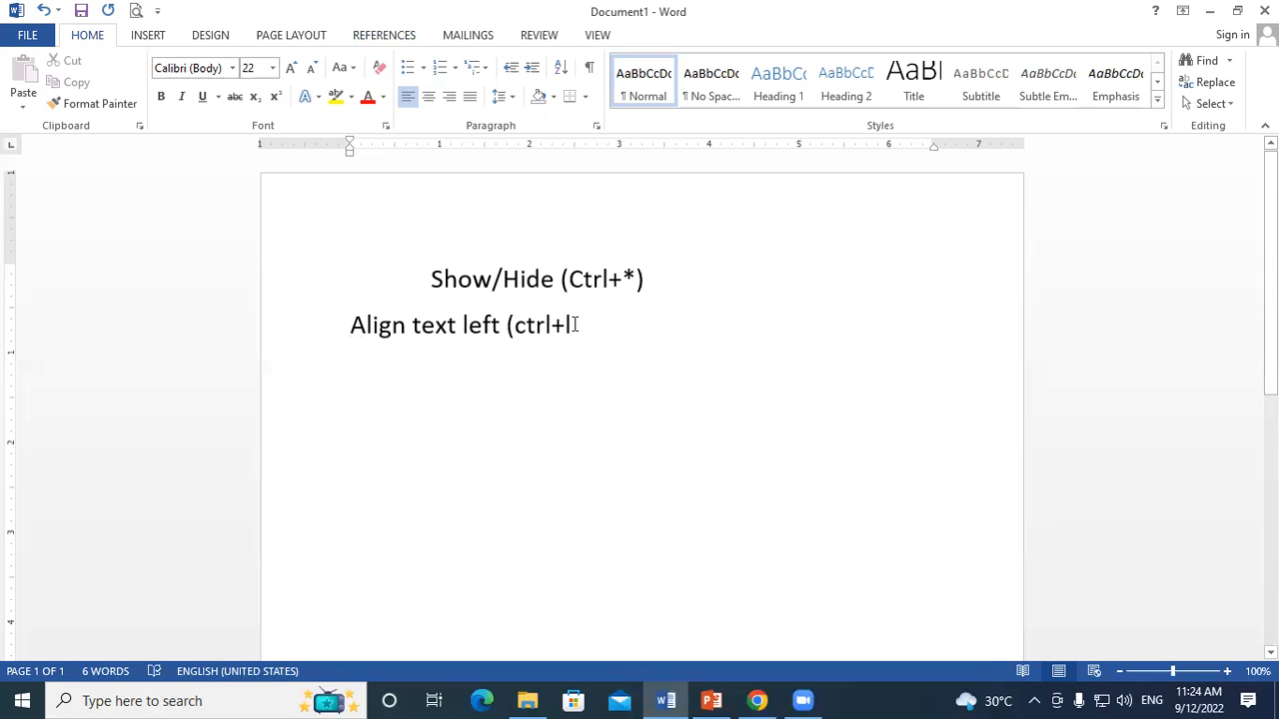
{"action": "type", "text": ")"}
- Add the line "Align text right (ctrl+r)" below the left-alignment entry
{"action": "key", "text": "Return"}
{"action": "type", "text": "align "}
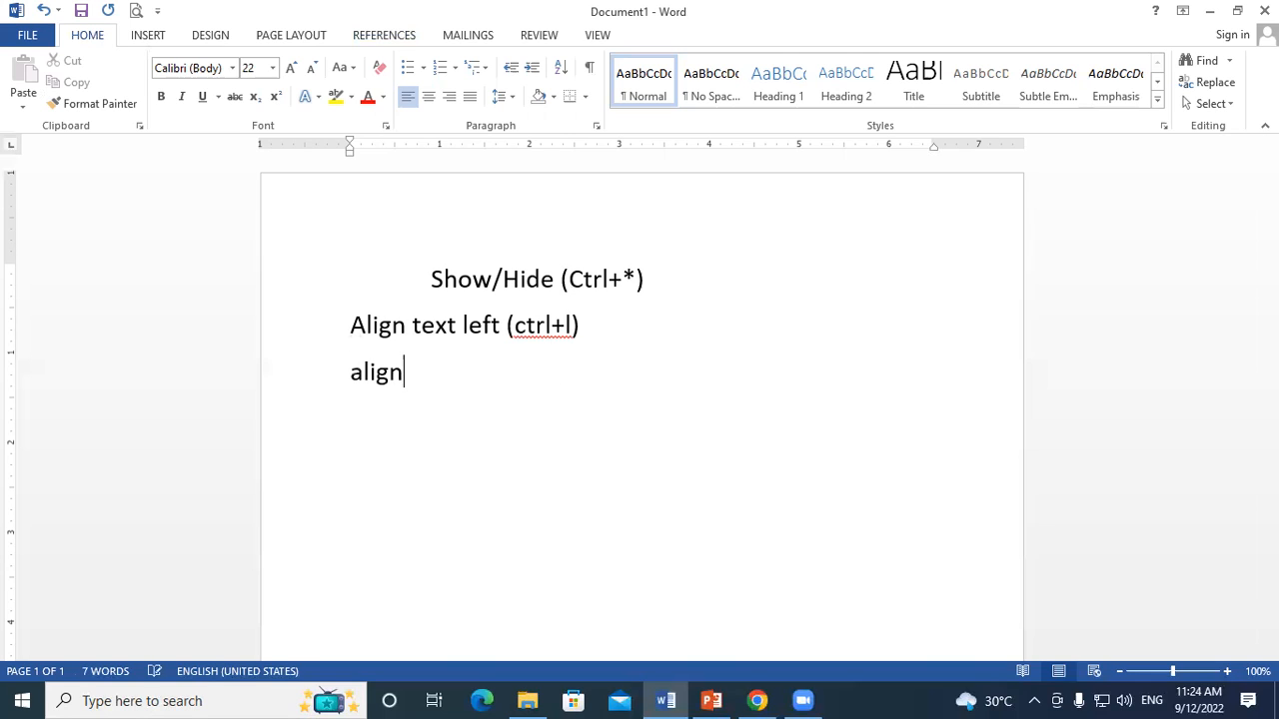
{"action": "type", "text": "tex"}
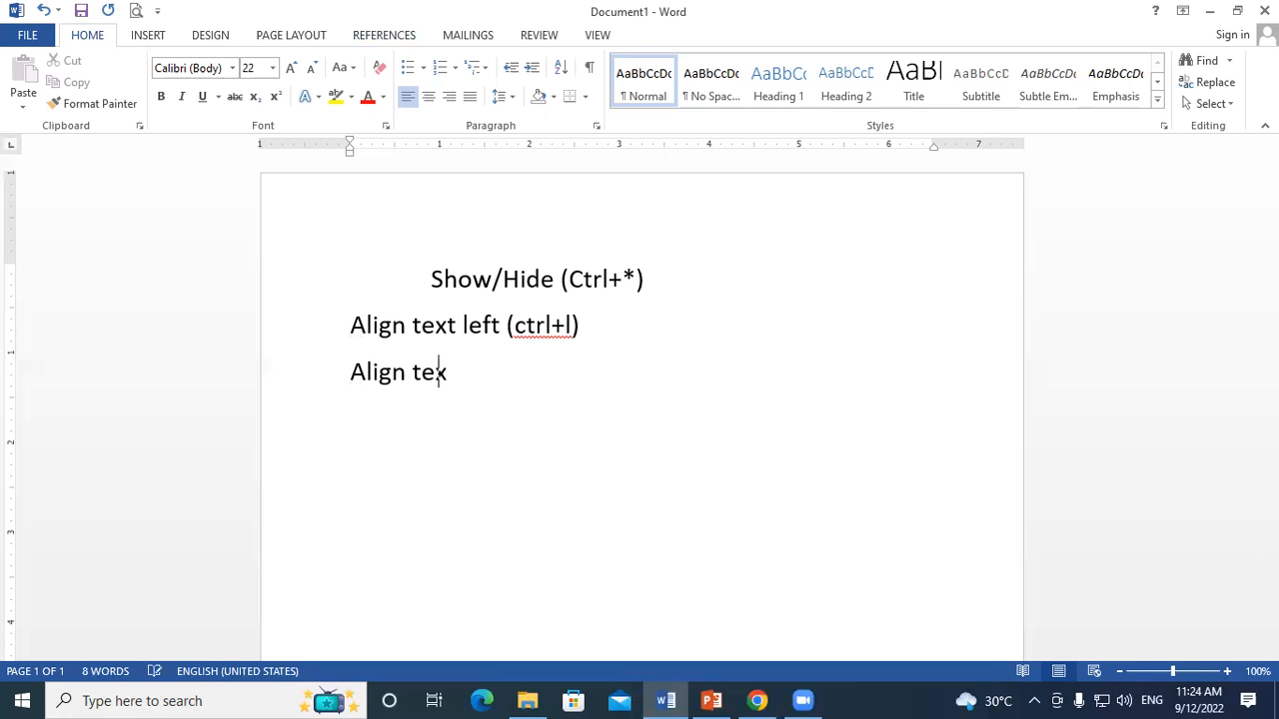
{"action": "type", "text": "t right ("}
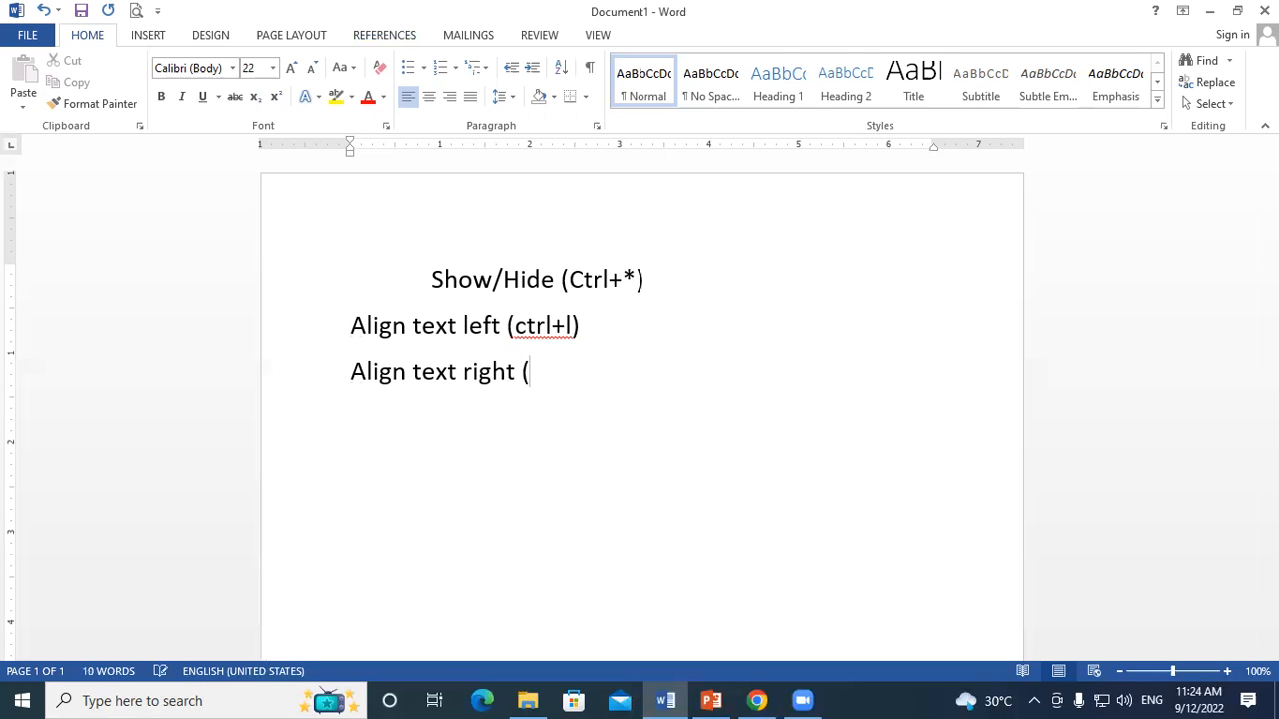
{"action": "type", "text": "ctrl+r)"}
- Add the line "Align text center (ctrl+e)" below the right-alignment entry
{"action": "key", "text": "Return"}
{"action": "type", "text": "ali"}
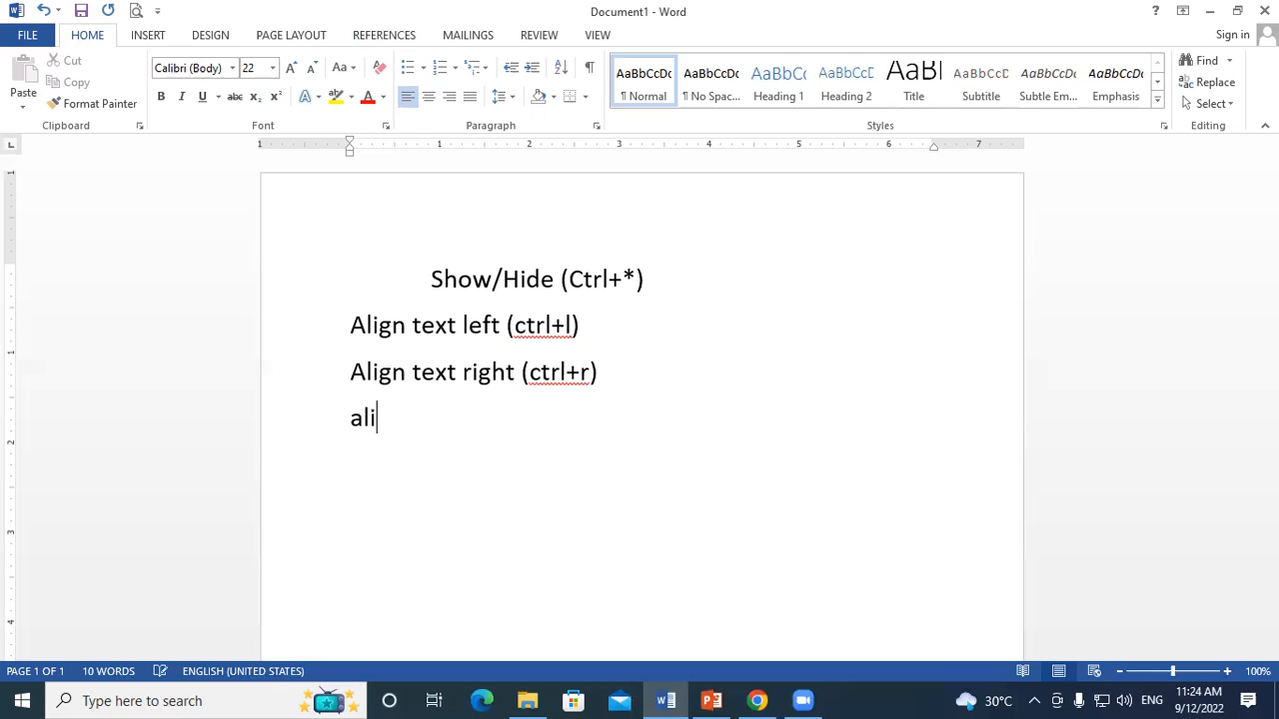
{"action": "type", "text": "gn tex"}
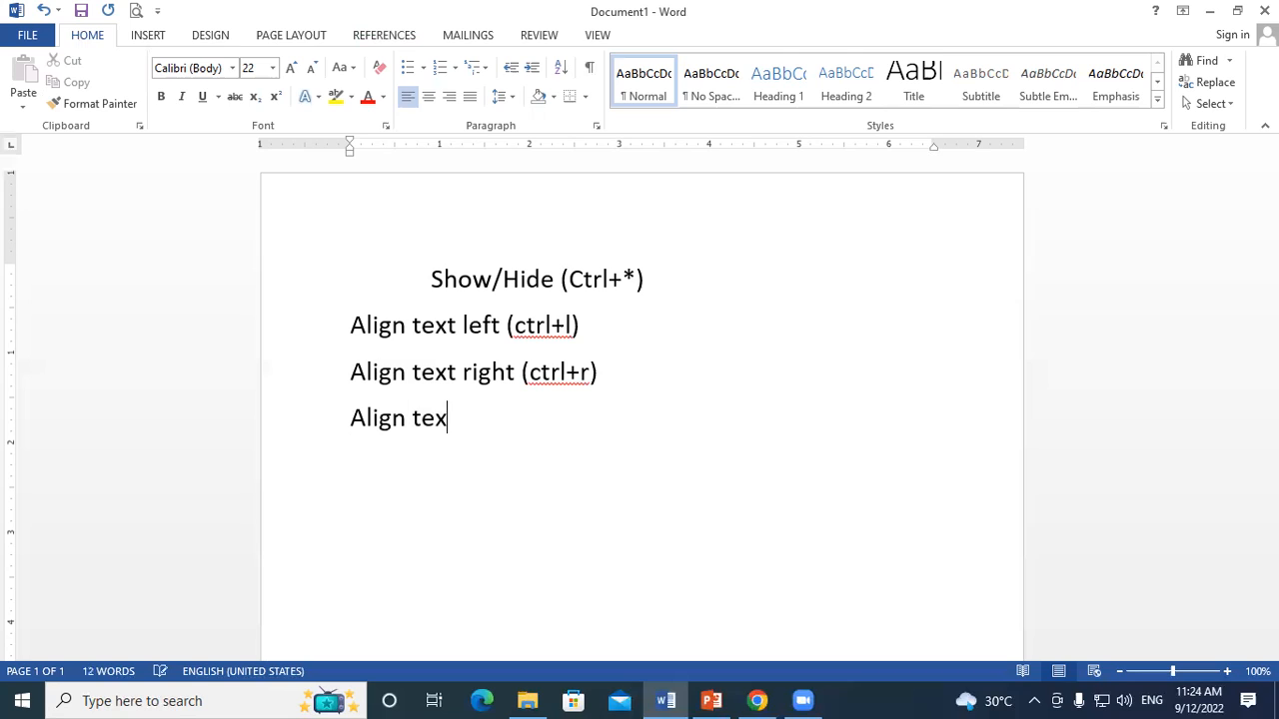
{"action": "type", "text": "t center (ctrl"}
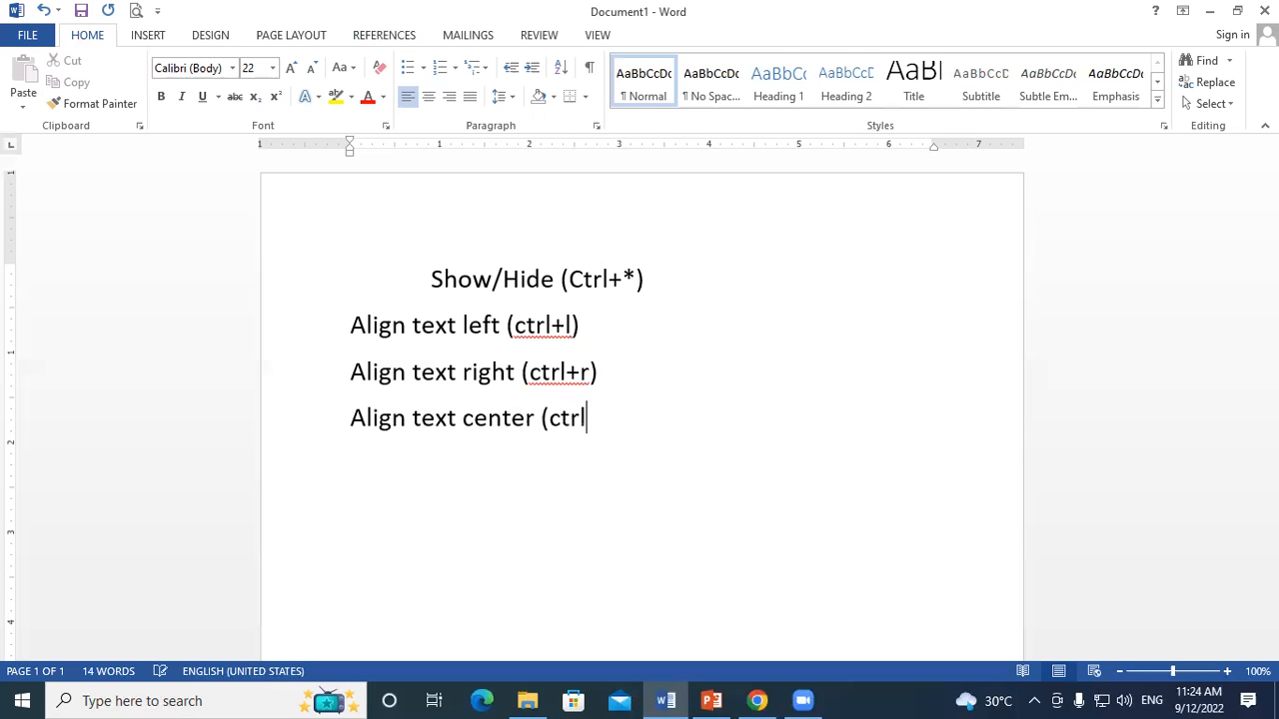
{"action": "type", "text": "+e)"}
- Add the line "Align text justify (ctrl+j)" below the center-alignment entry, followed by an empty paragraph
{"action": "key", "text": "Return"}
{"action": "type", "text": "a"}
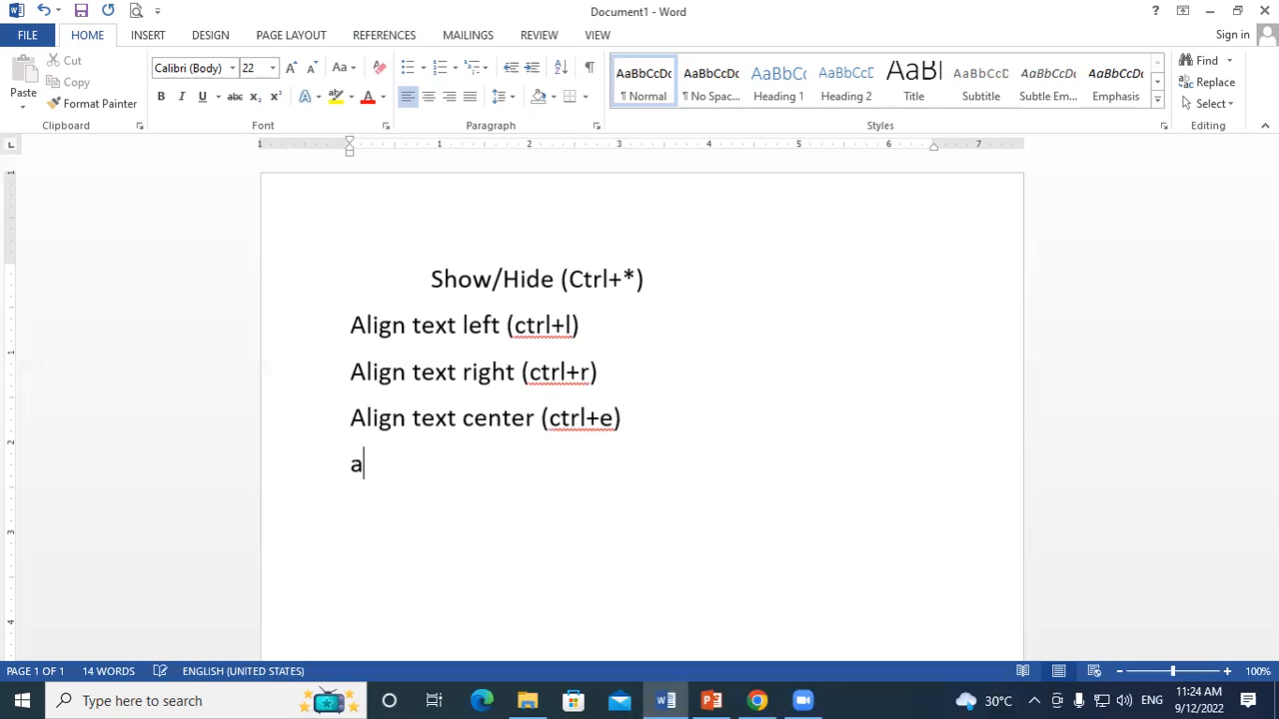
{"action": "type", "text": "lign text"}
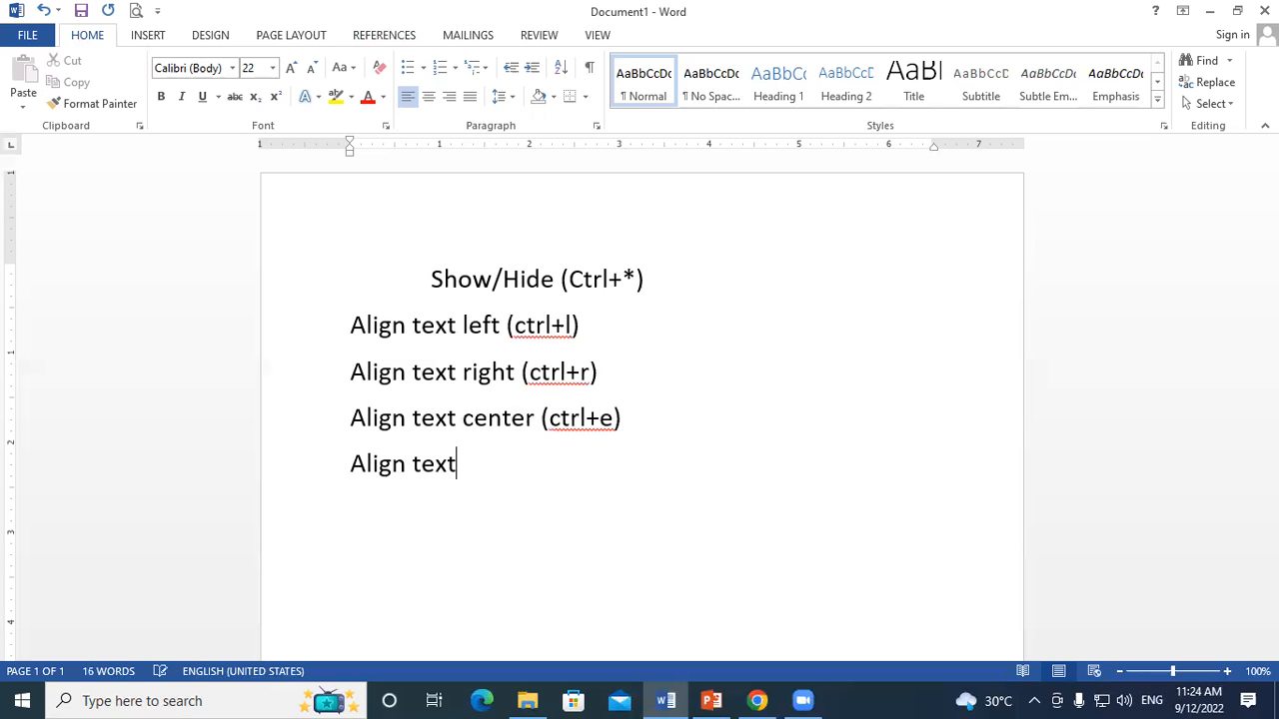
{"action": "type", "text": " justify "}
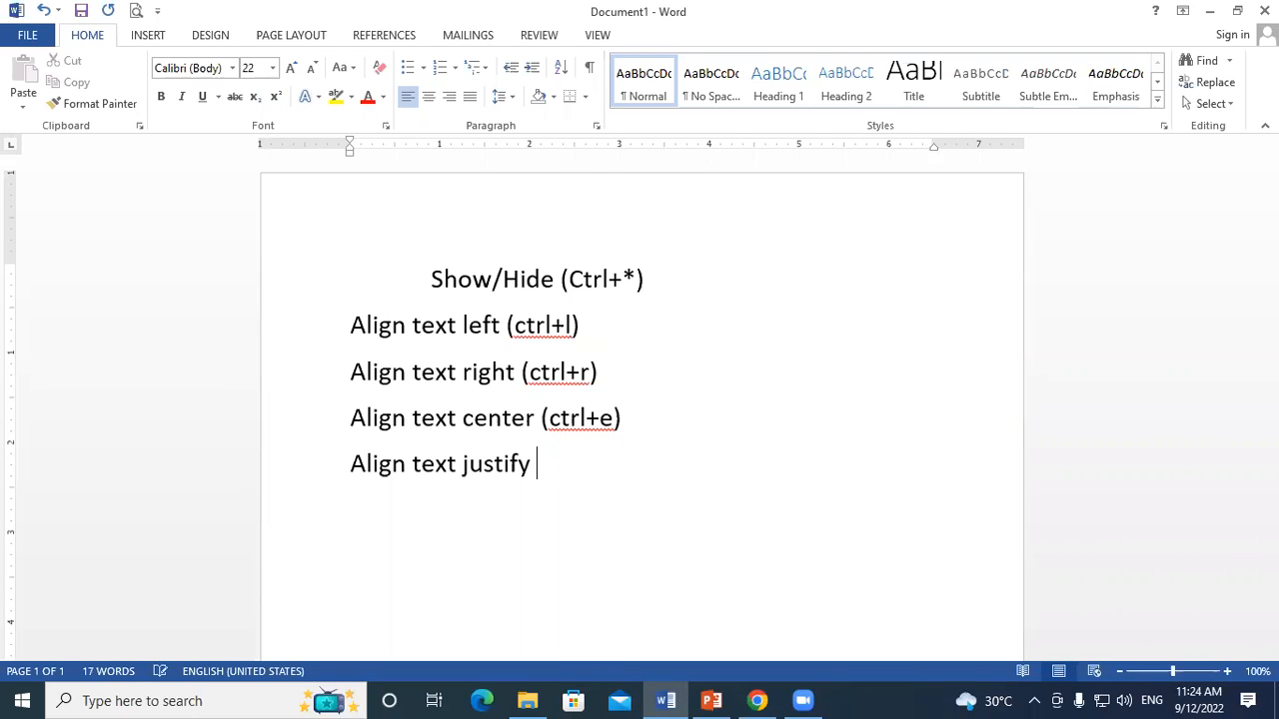
{"action": "type", "text": "(ctrl+j)"}
{"action": "key", "text": "Return"}
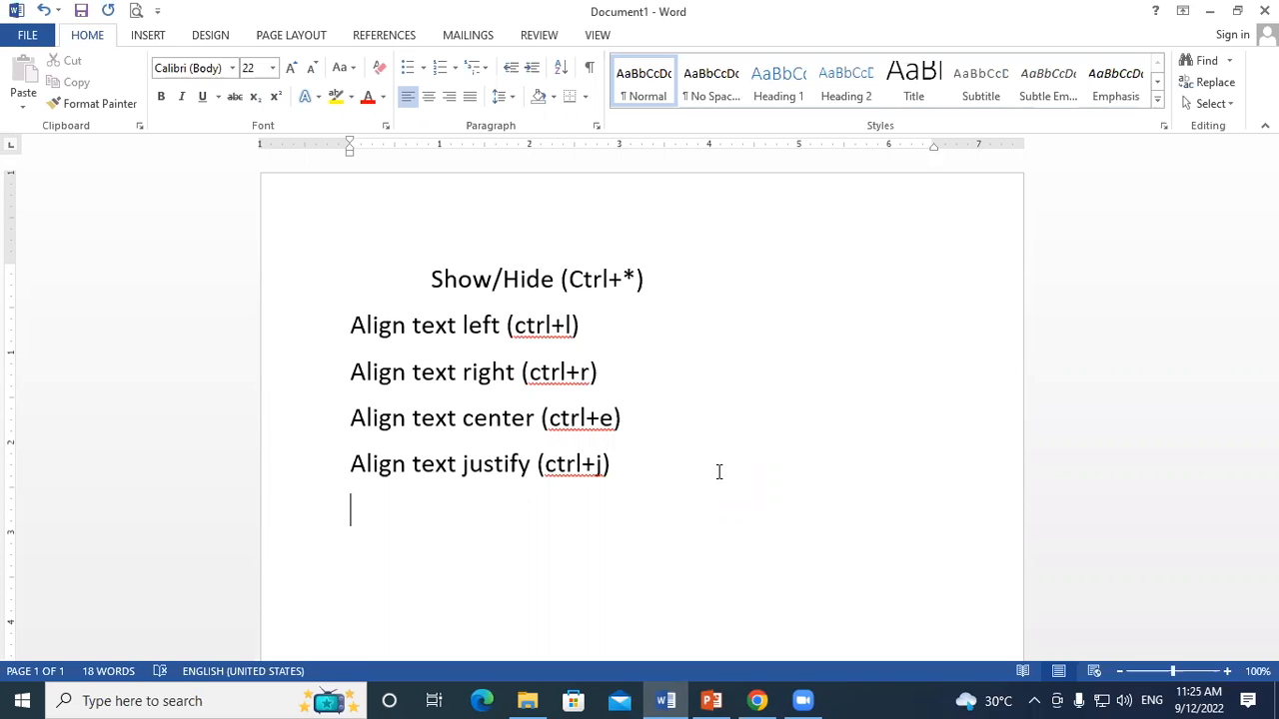
{"action": "right_click", "coordinate": [597, 469]}
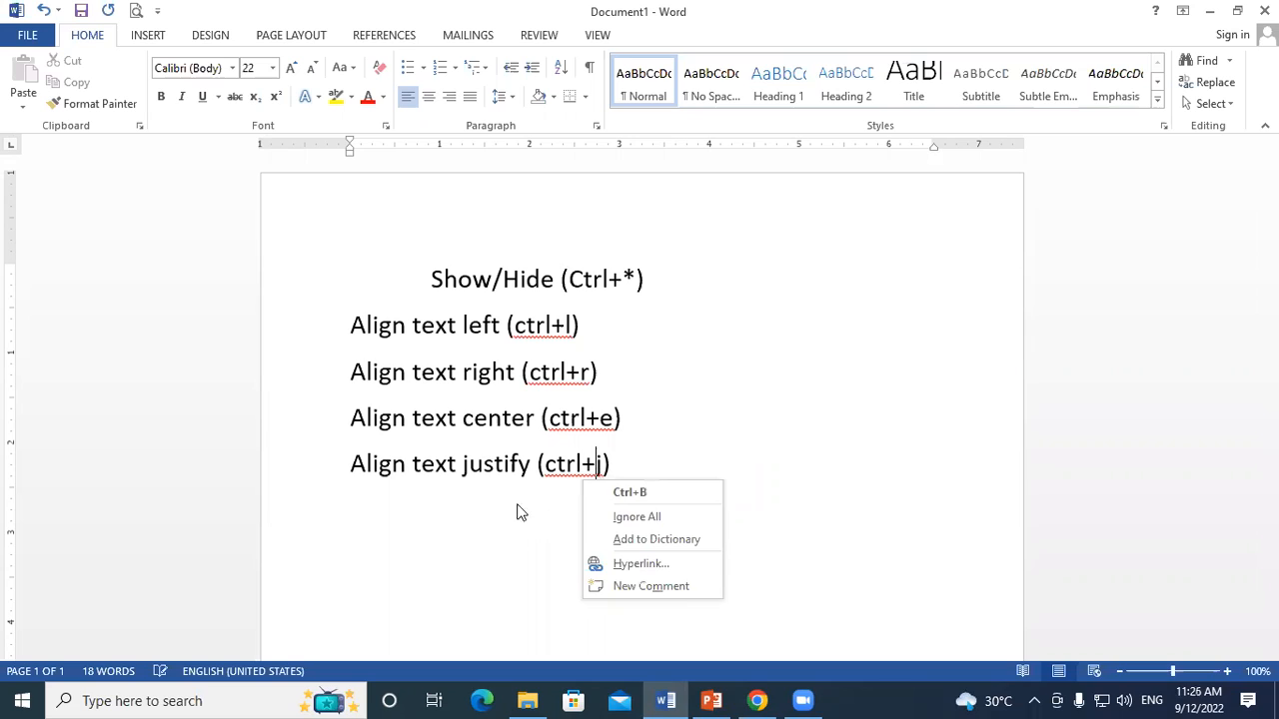
{"action": "key", "text": "Escape"}
{"action": "left_click", "coordinate": [662, 468]}
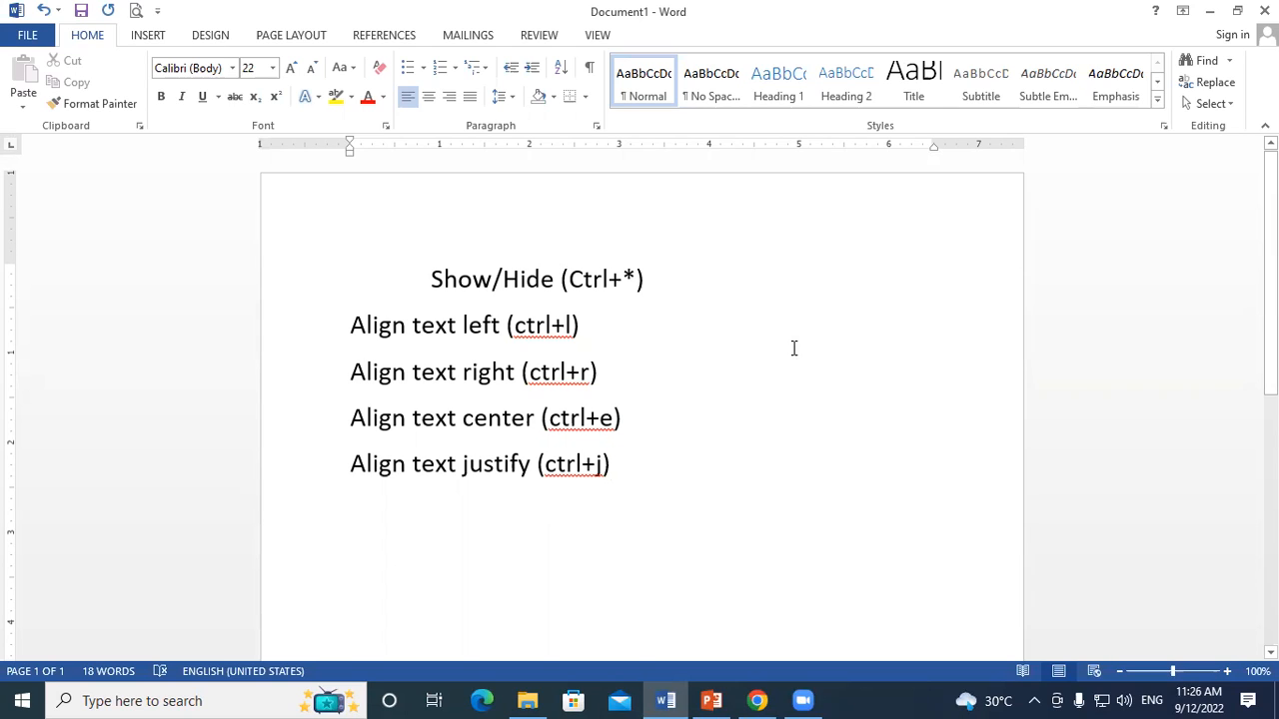
- Review the listed shortcuts for left, right, center and justify alignment line by line, highlighting each entry
{"action": "left_click", "coordinate": [646, 331]}
{"action": "left_click_drag", "start_coordinate": [351, 321], "coordinate": [503, 324]}
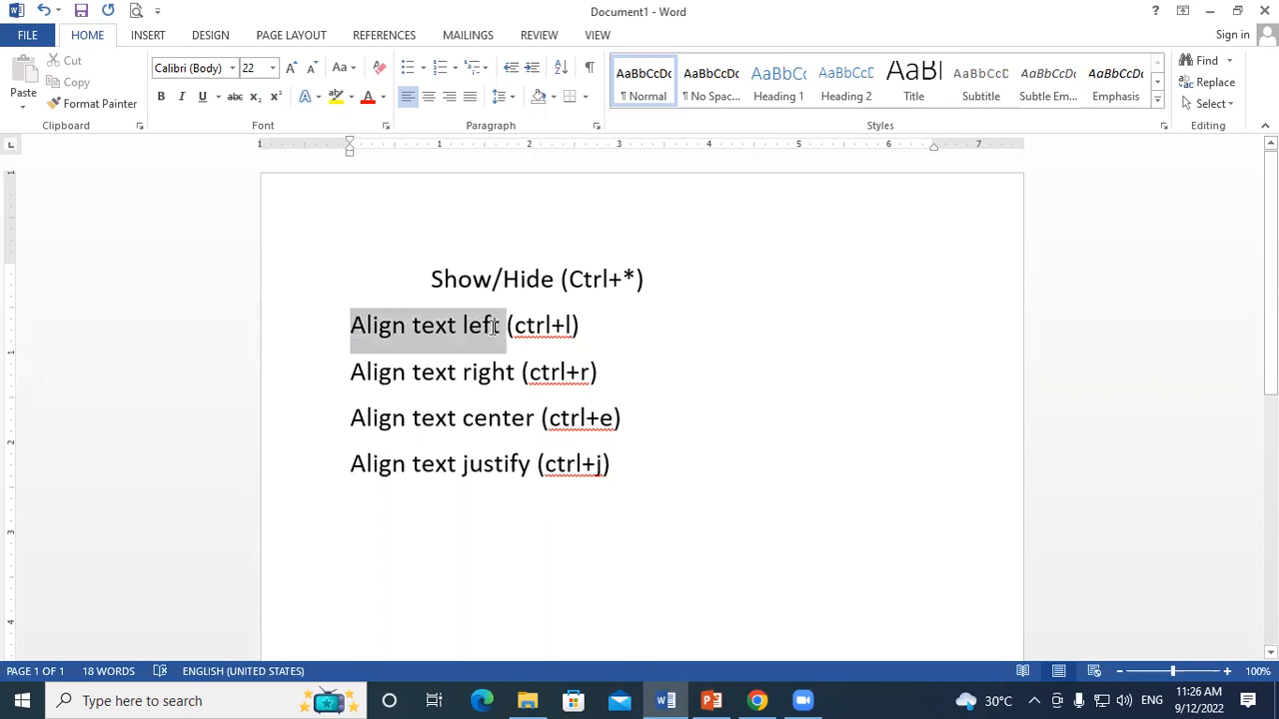
{"action": "left_click", "coordinate": [638, 345]}
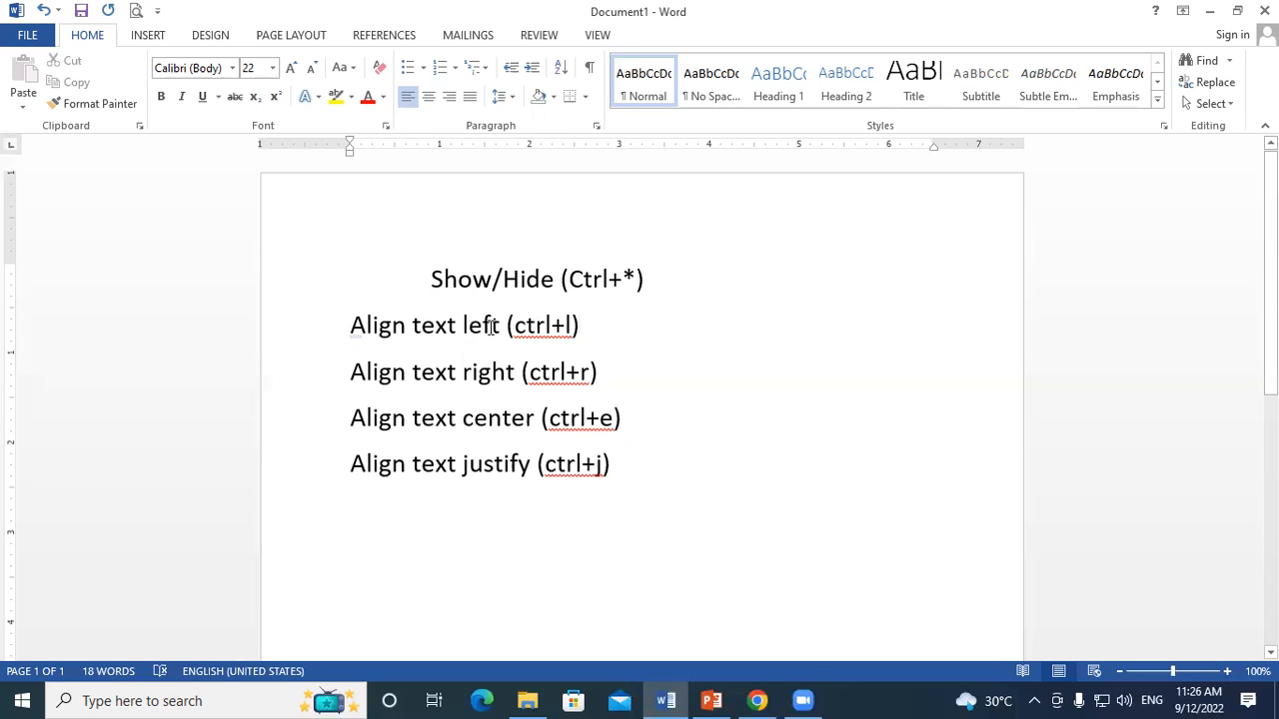
{"action": "left_click_drag", "start_coordinate": [352, 325], "coordinate": [612, 327]}
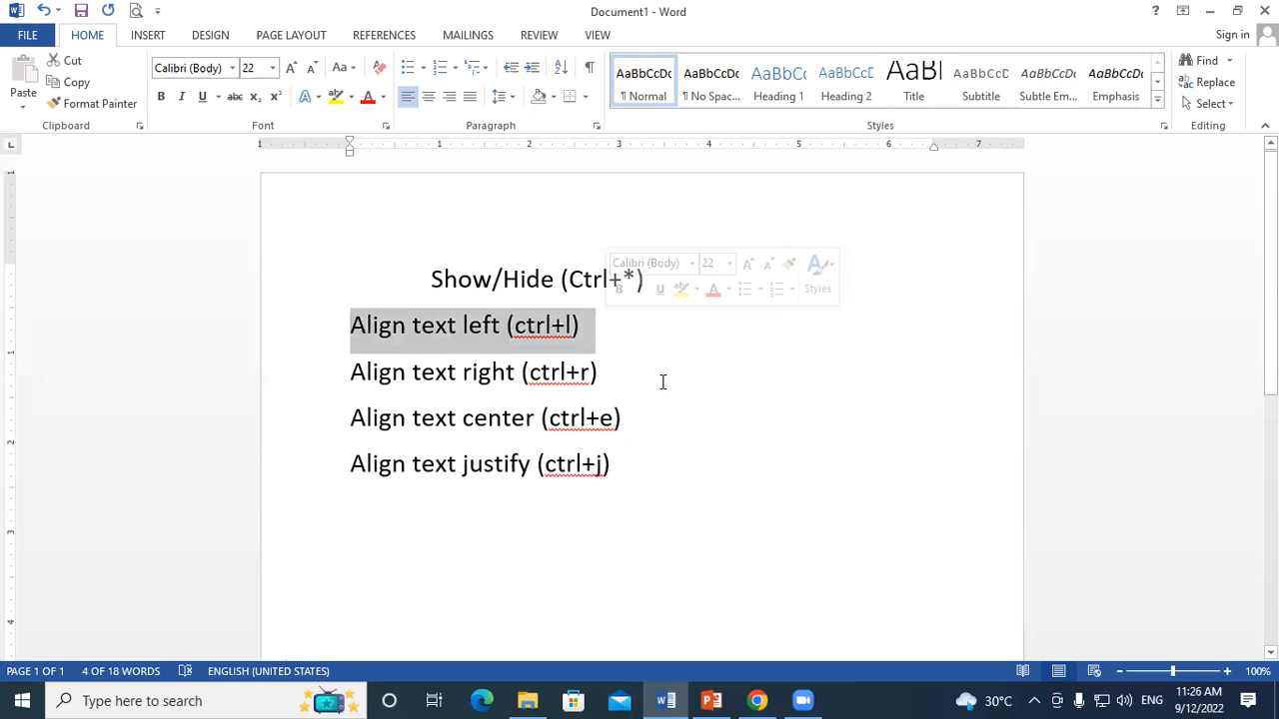
{"action": "left_click", "coordinate": [663, 384]}
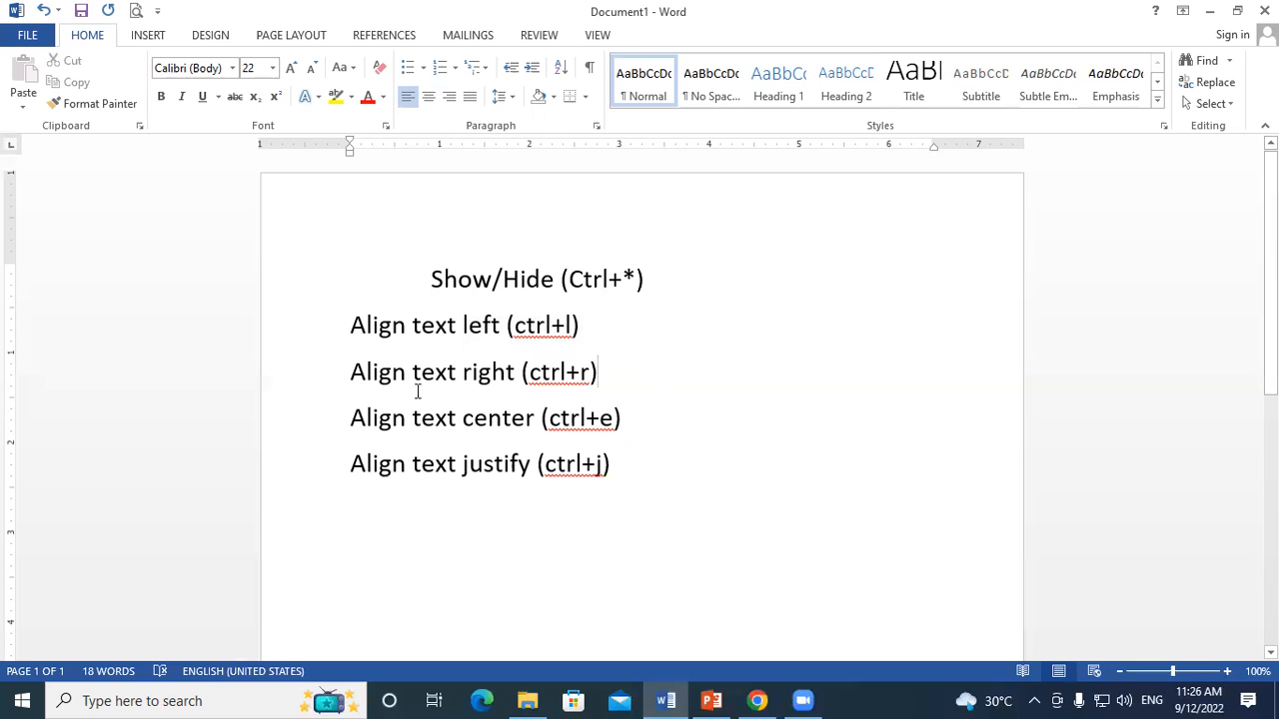
{"action": "left_click_drag", "start_coordinate": [351, 371], "coordinate": [520, 371]}
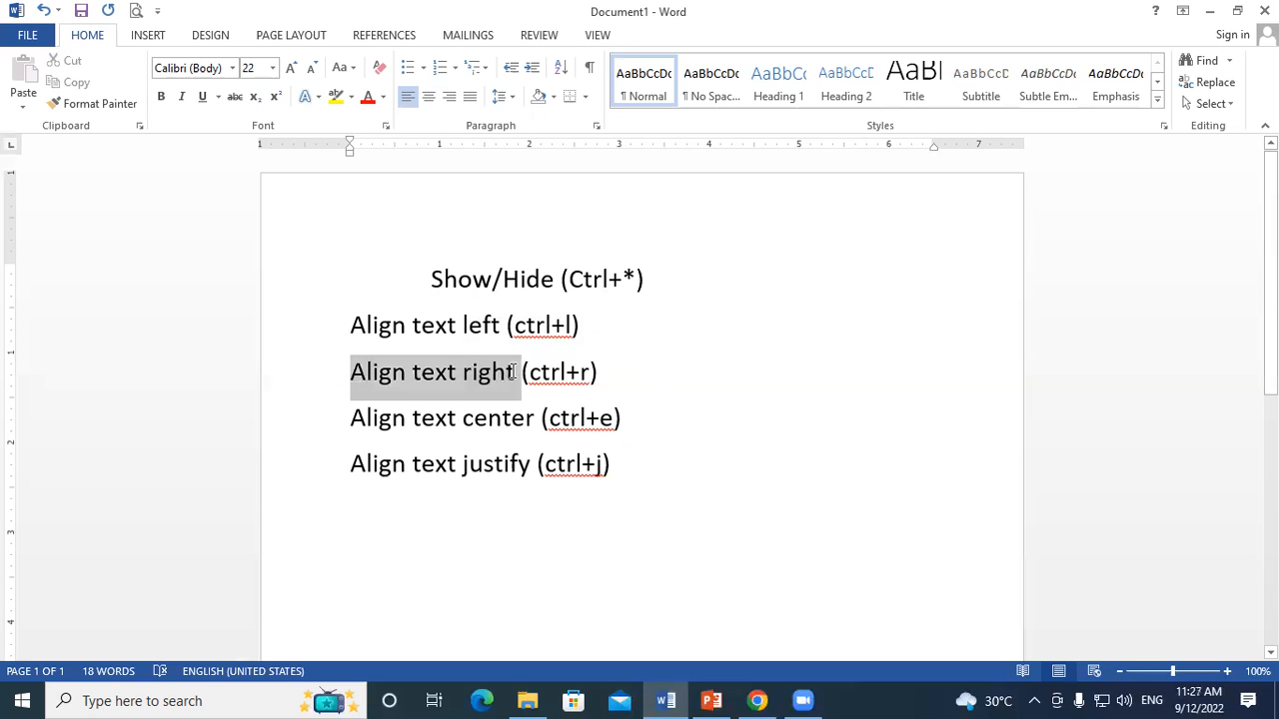
{"action": "left_click", "coordinate": [608, 389]}
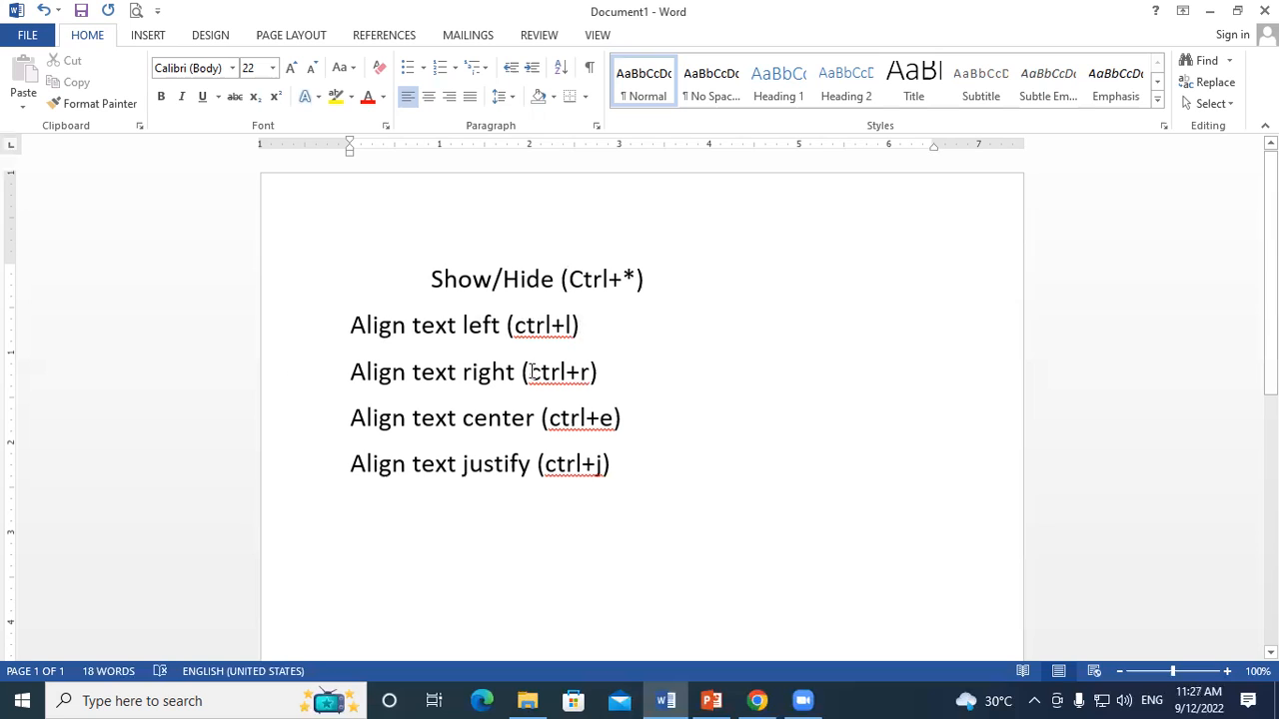
{"action": "left_click_drag", "start_coordinate": [530, 372], "coordinate": [601, 371]}
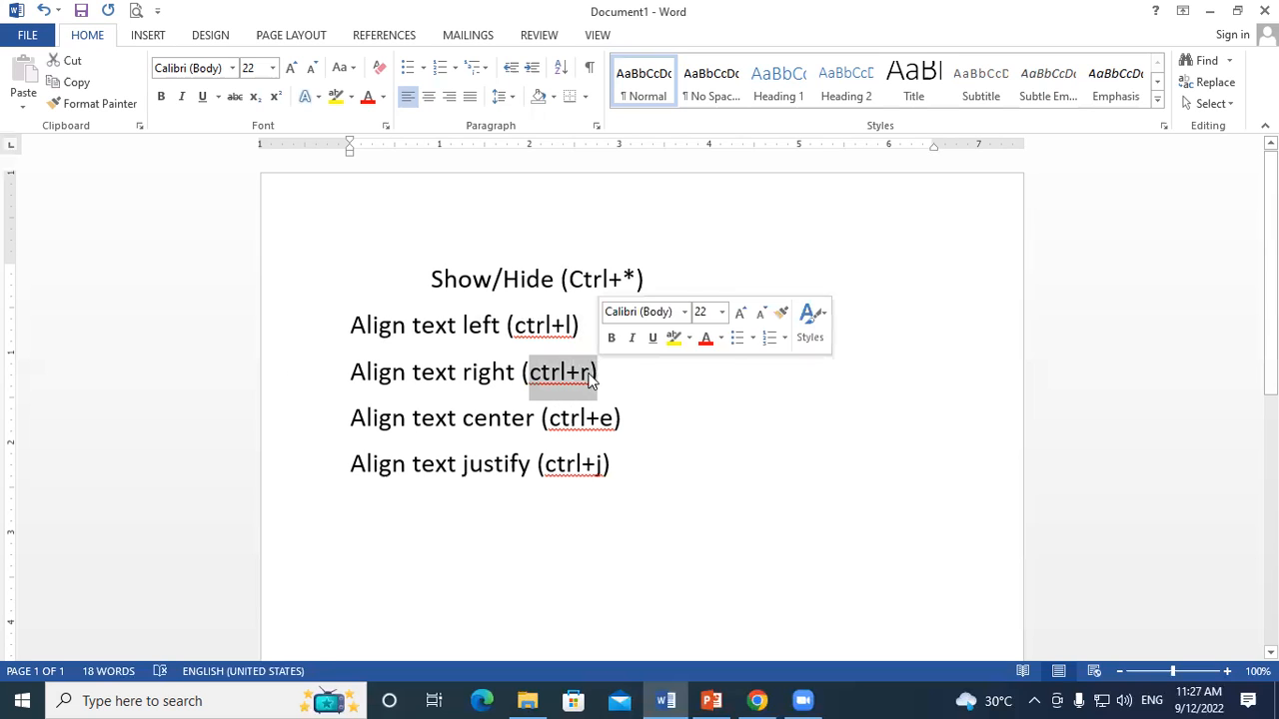
{"action": "left_click", "coordinate": [511, 418]}
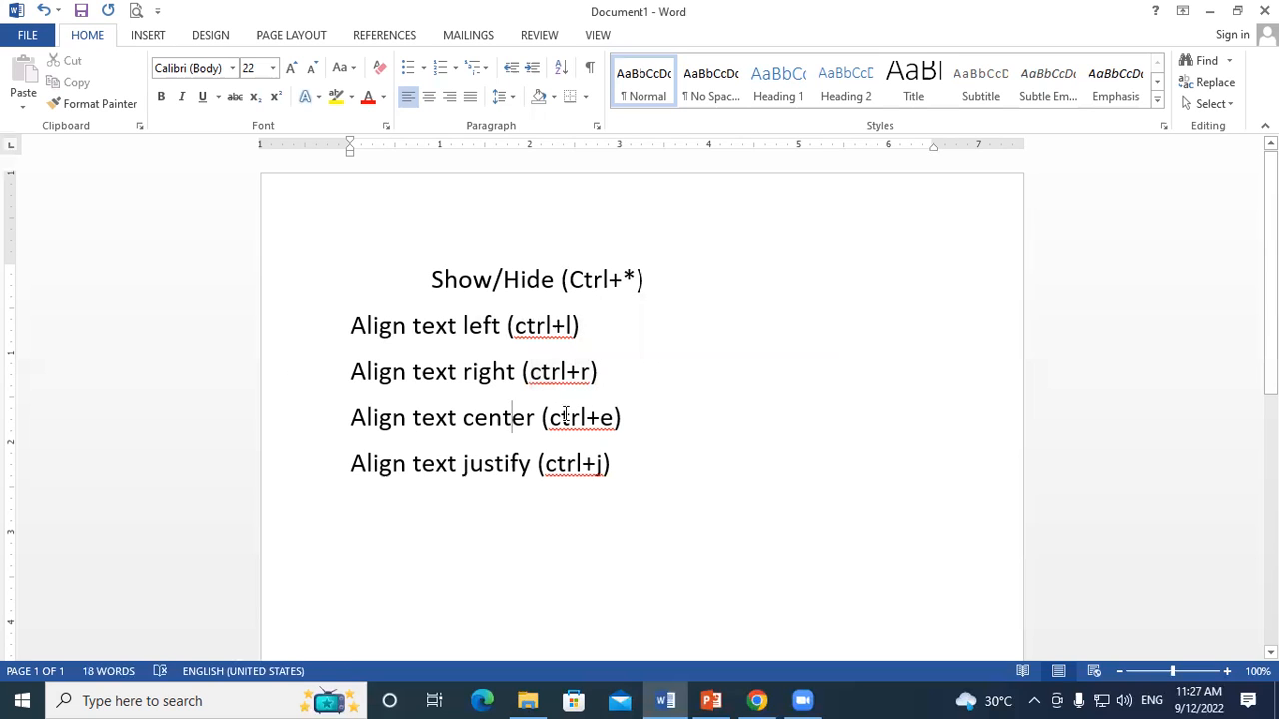
{"action": "left_click_drag", "start_coordinate": [549, 417], "coordinate": [639, 420]}
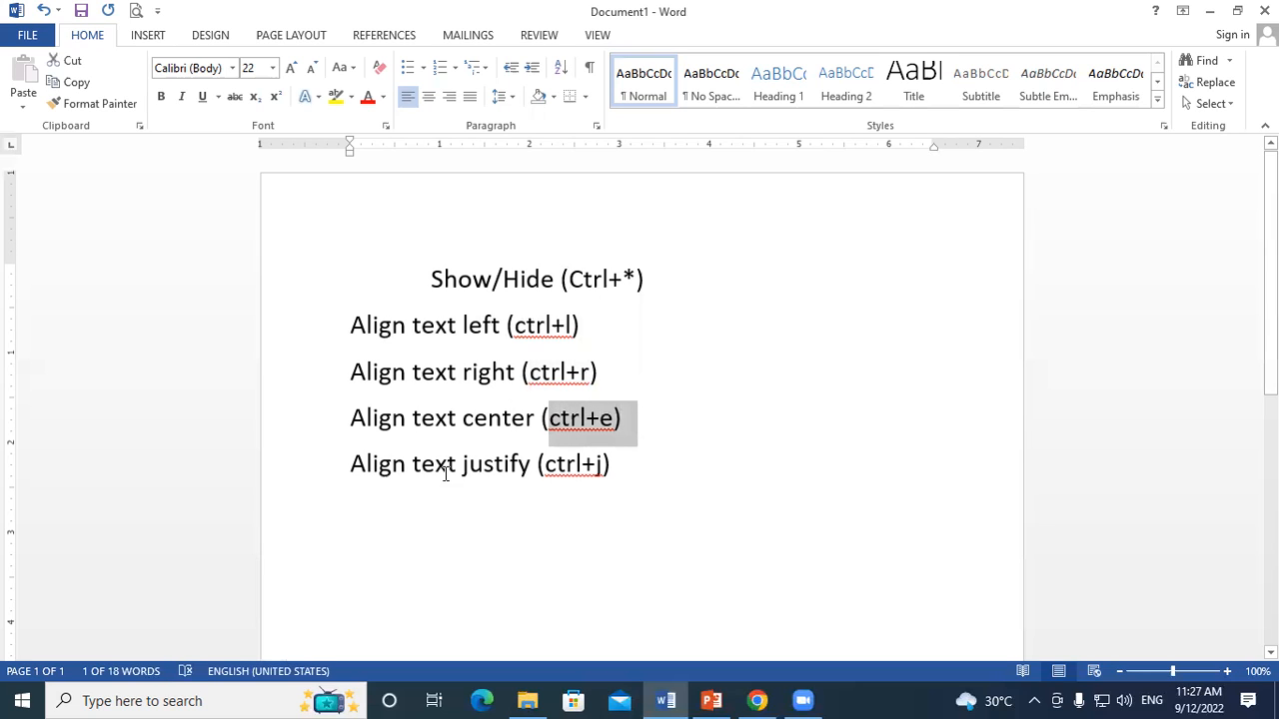
{"action": "left_click_drag", "start_coordinate": [349, 463], "coordinate": [619, 465]}
{"action": "left_click", "coordinate": [630, 465]}
{"action": "left_click", "coordinate": [652, 484]}
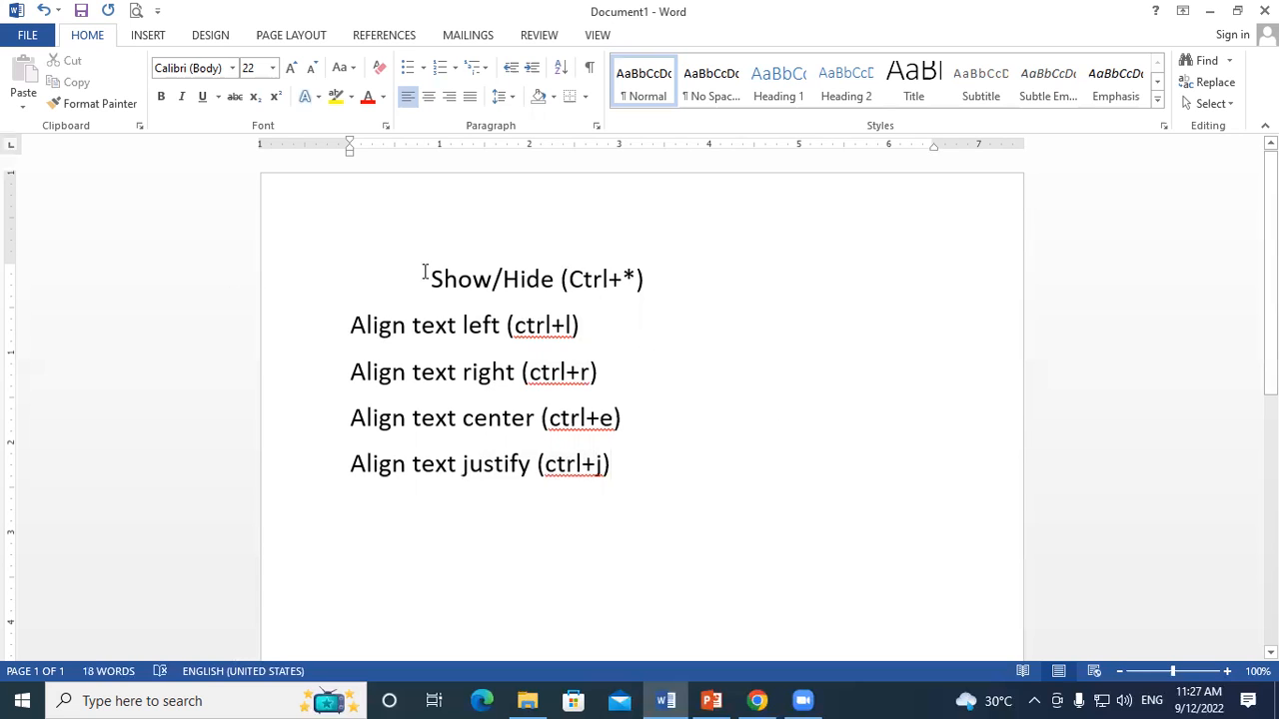
- Insert seven empty paragraphs above the Show/Hide line and enter "Computer" at the top of the page
{"action": "left_click", "coordinate": [424, 272]}
{"action": "key", "text": "Return"}
{"action": "key", "text": "Return"}
{"action": "key", "text": "Return"}
{"action": "key", "text": "Return"}
{"action": "key", "text": "Return"}
{"action": "key", "text": "Return"}
{"action": "key", "text": "Return"}
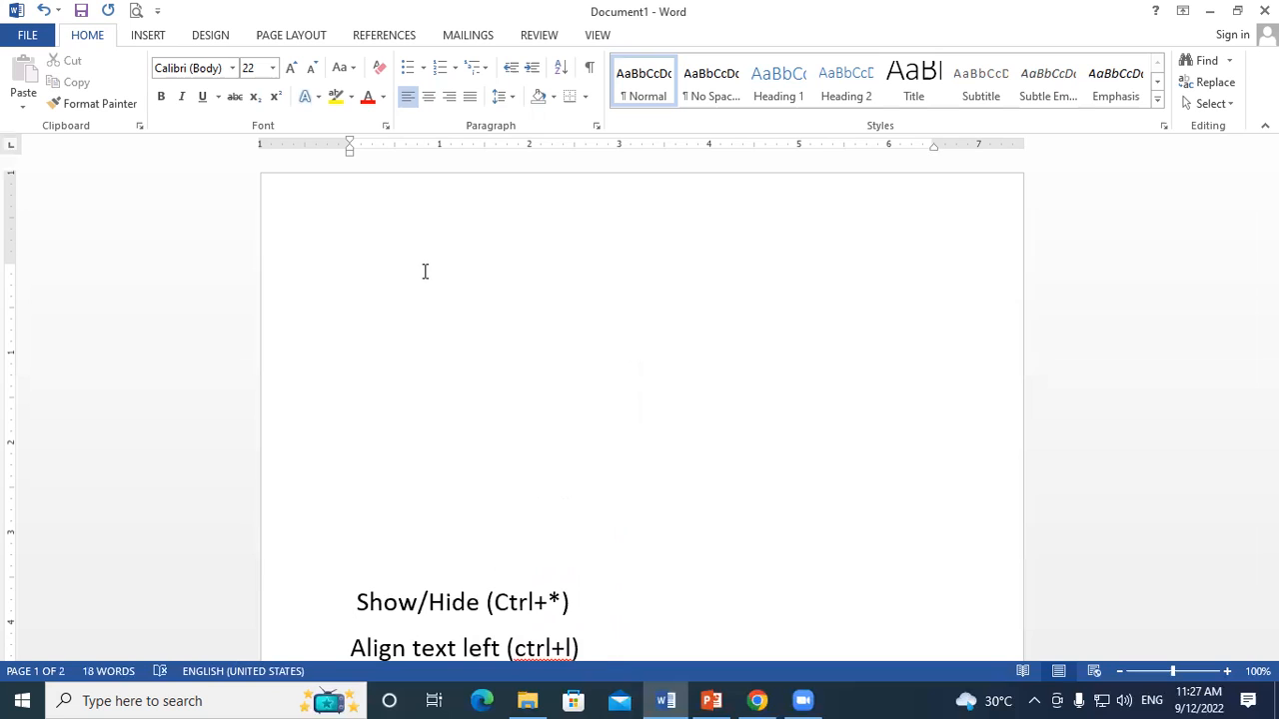
{"action": "left_click", "coordinate": [370, 237]}
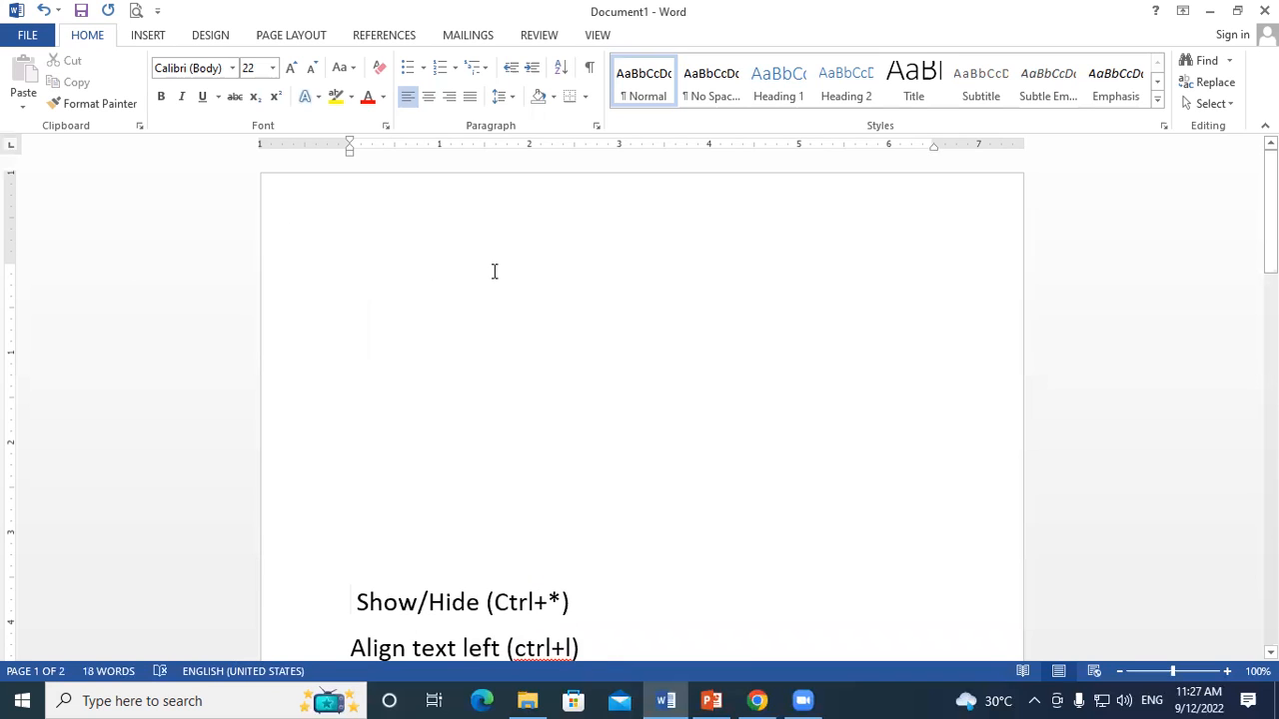
{"action": "type", "text": "Computer"}
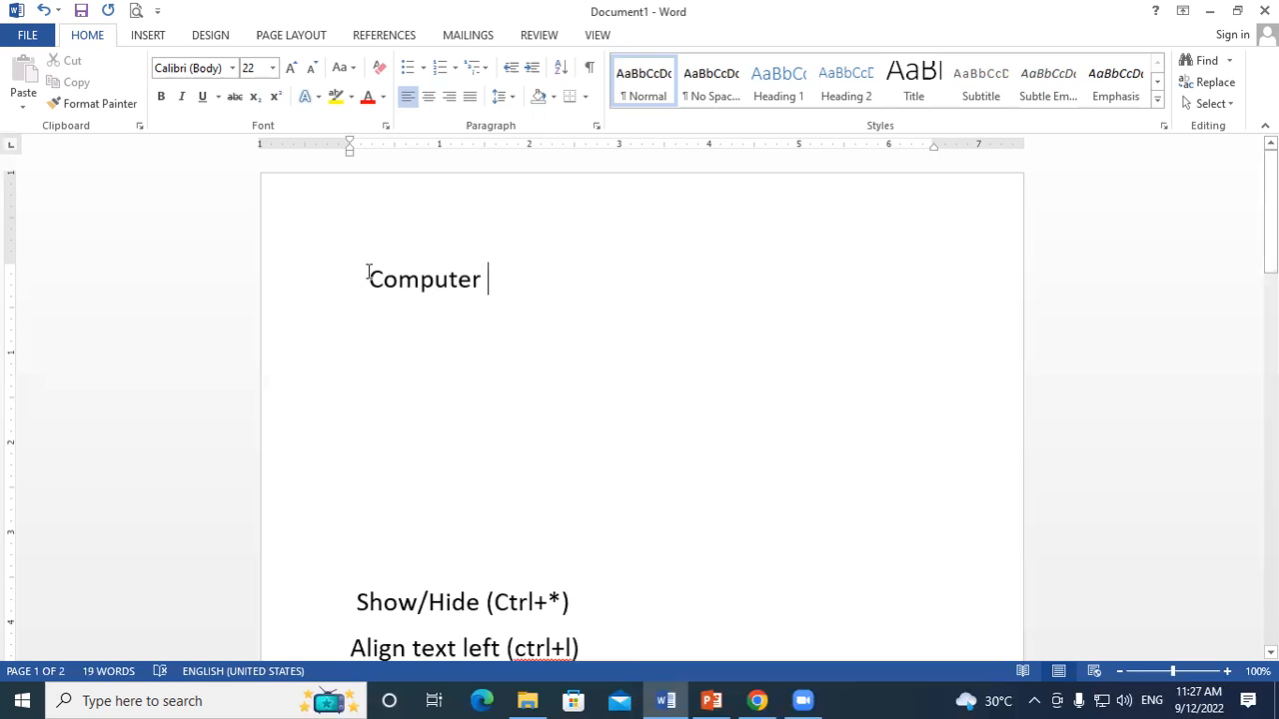
- Align the word "Computer" right, switch it to center, and return it to left alignment
{"action": "left_click_drag", "start_coordinate": [371, 277], "coordinate": [472, 282]}
{"action": "left_click", "coordinate": [455, 369]}
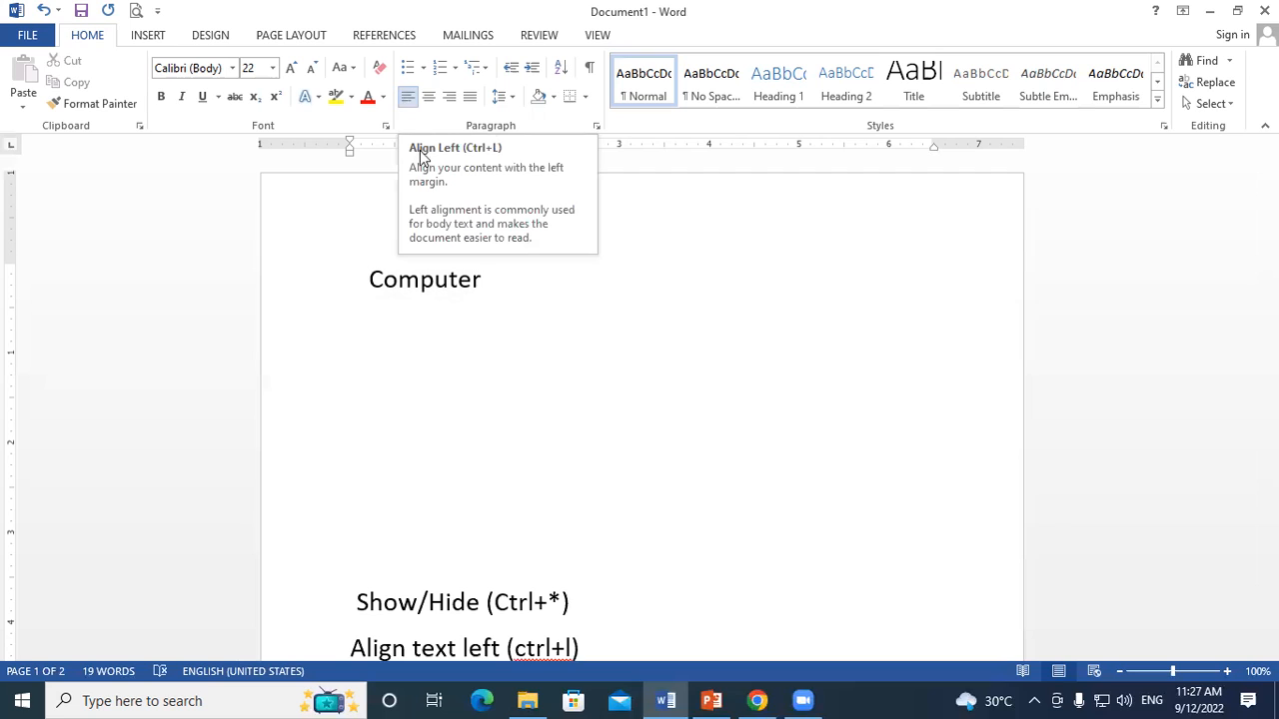
{"action": "left_click_drag", "start_coordinate": [367, 275], "coordinate": [528, 277]}
{"action": "left_click", "coordinate": [528, 277]}
{"action": "left_click_drag", "start_coordinate": [368, 280], "coordinate": [488, 280]}
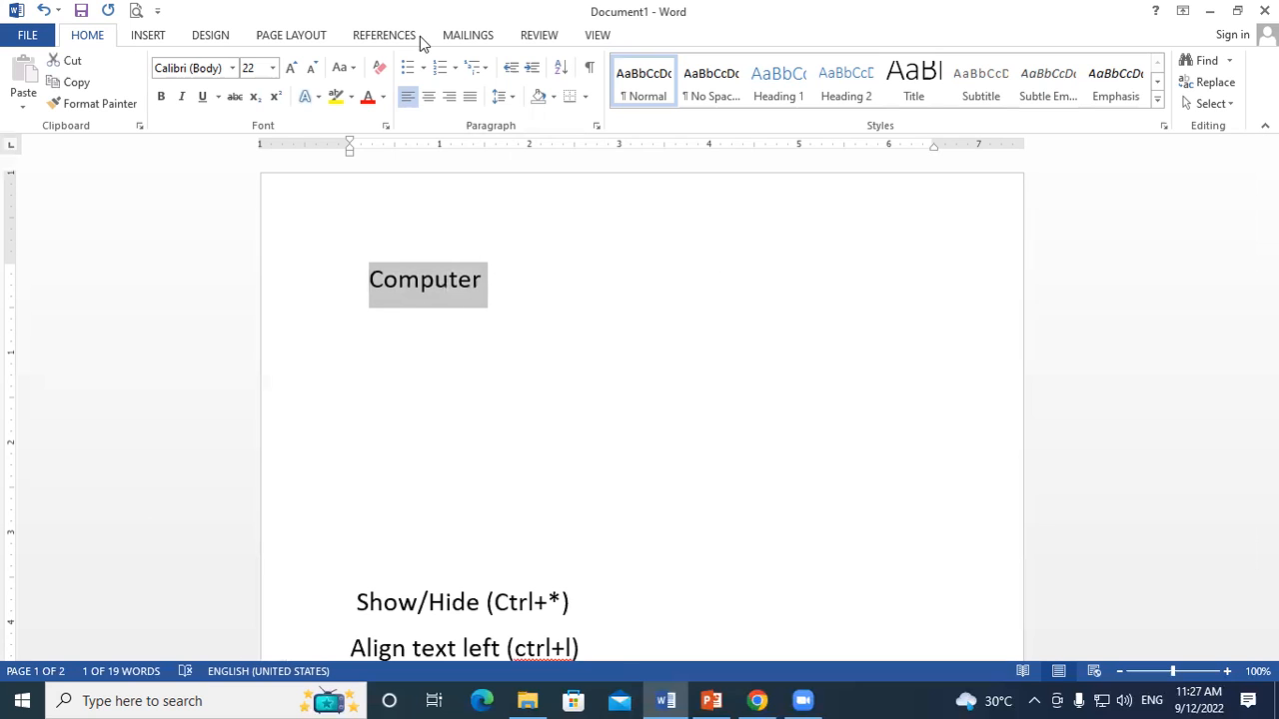
{"action": "left_click", "coordinate": [449, 97]}
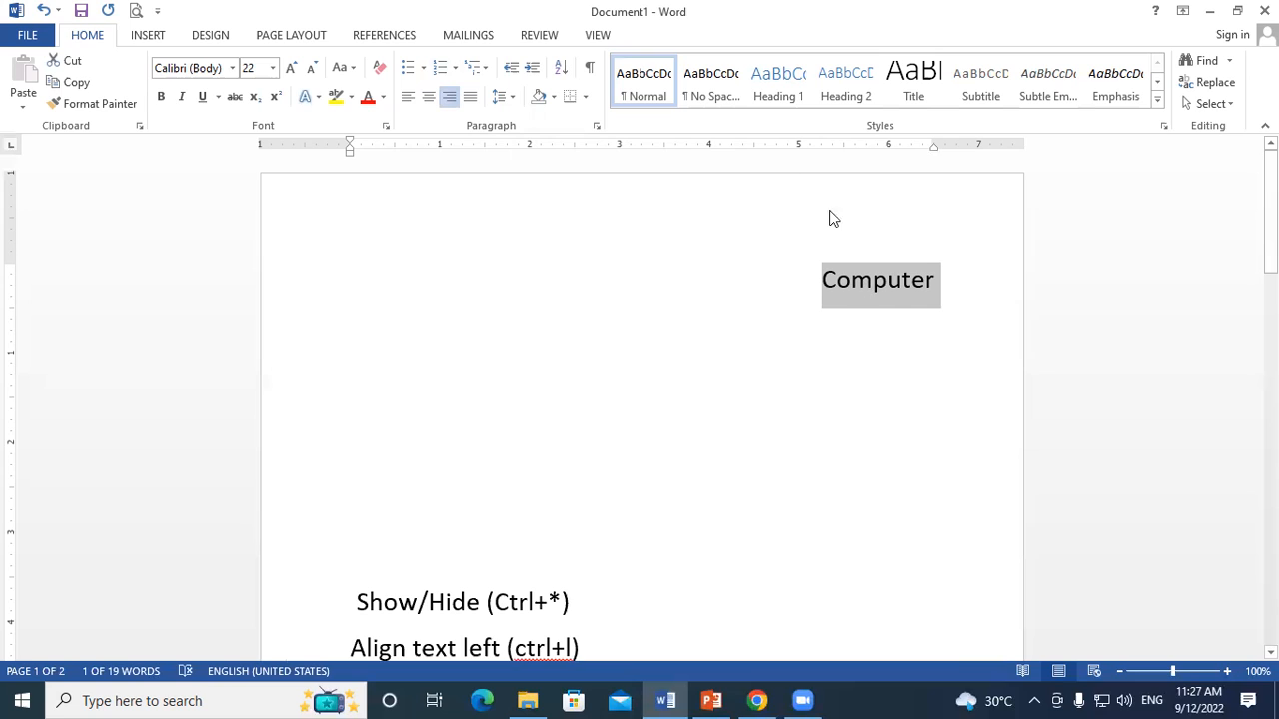
{"action": "left_click", "coordinate": [427, 96]}
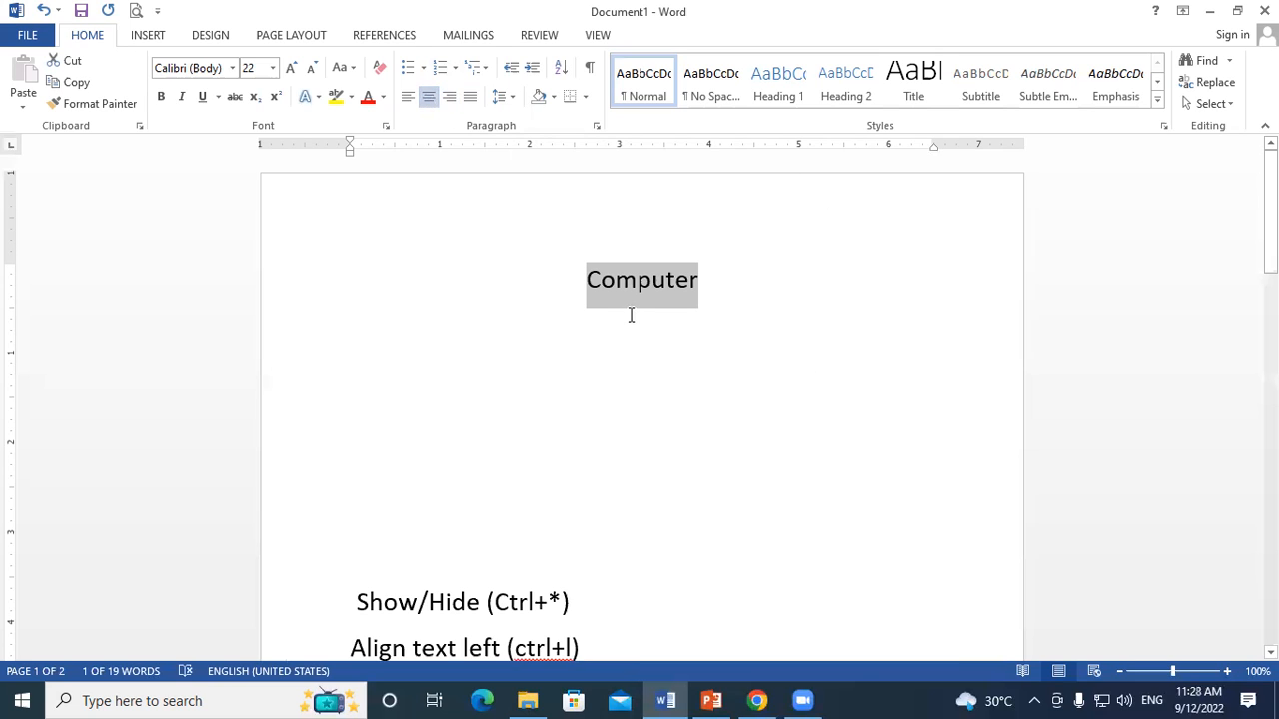
{"action": "left_click", "coordinate": [405, 97]}
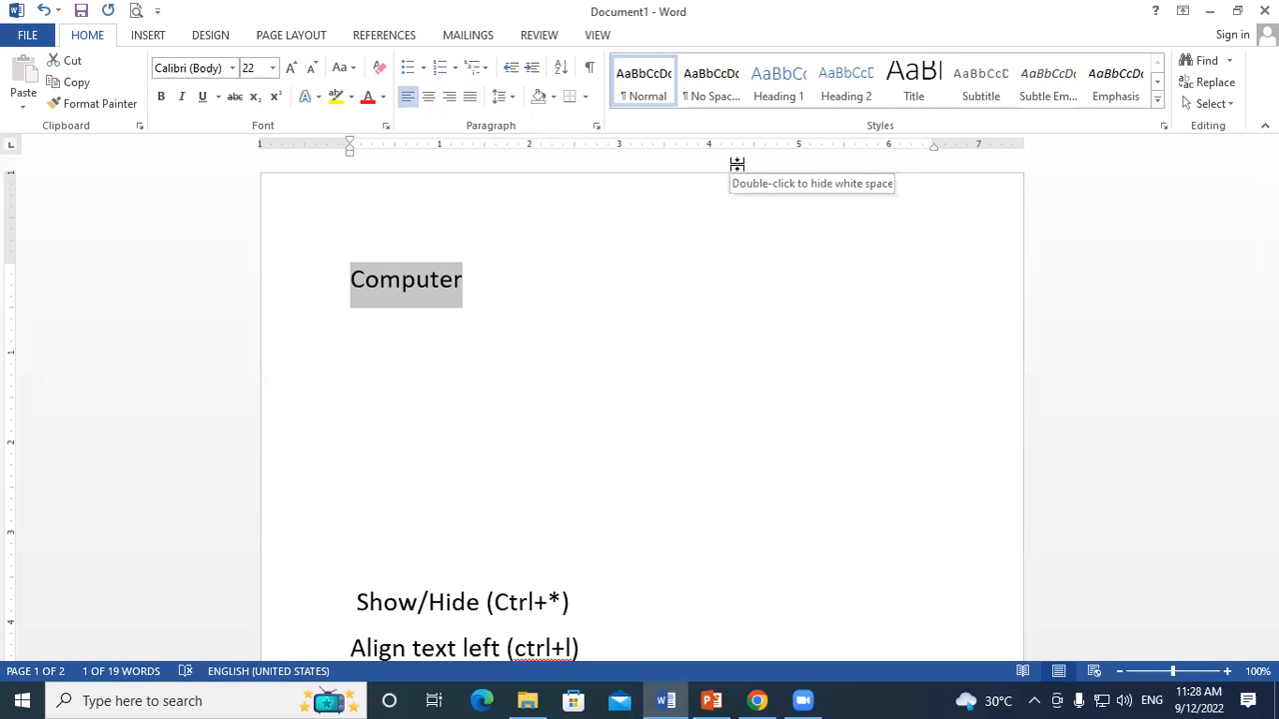
- Cycle the alignment of the "Computer" line through right, center and justify
{"action": "key", "text": "ctrl+r"}
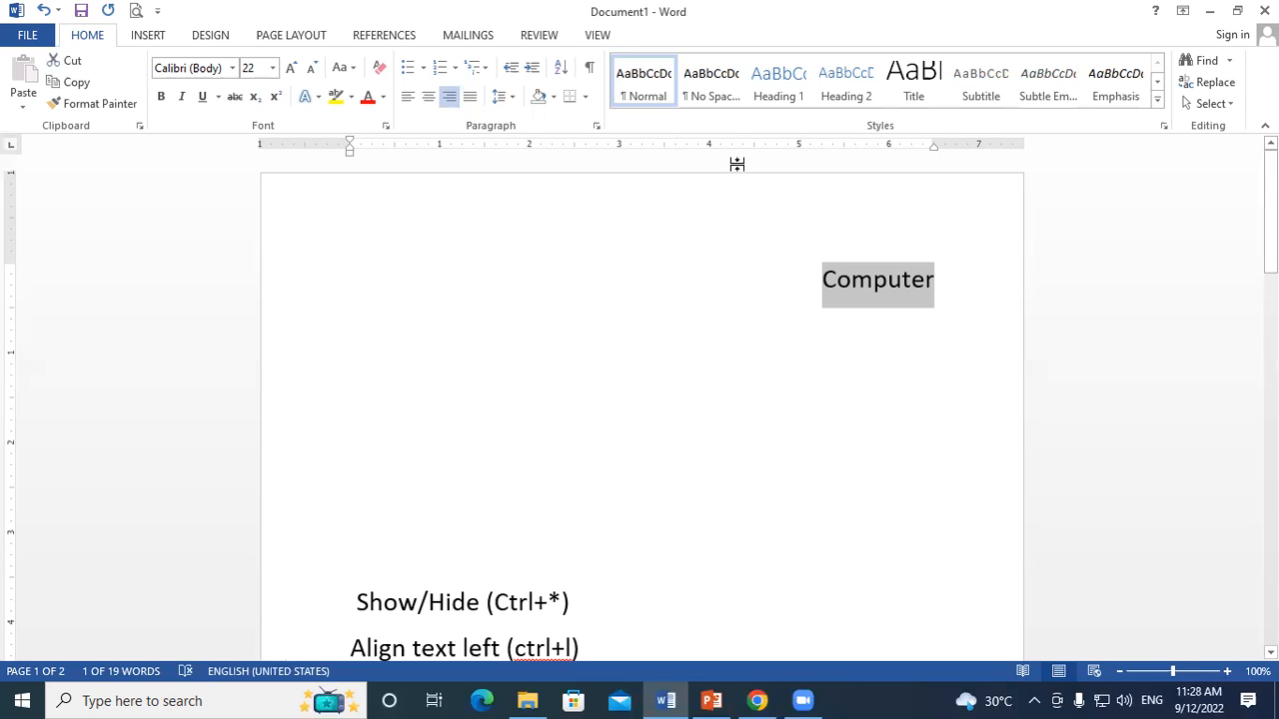
{"action": "key", "text": "ctrl+e"}
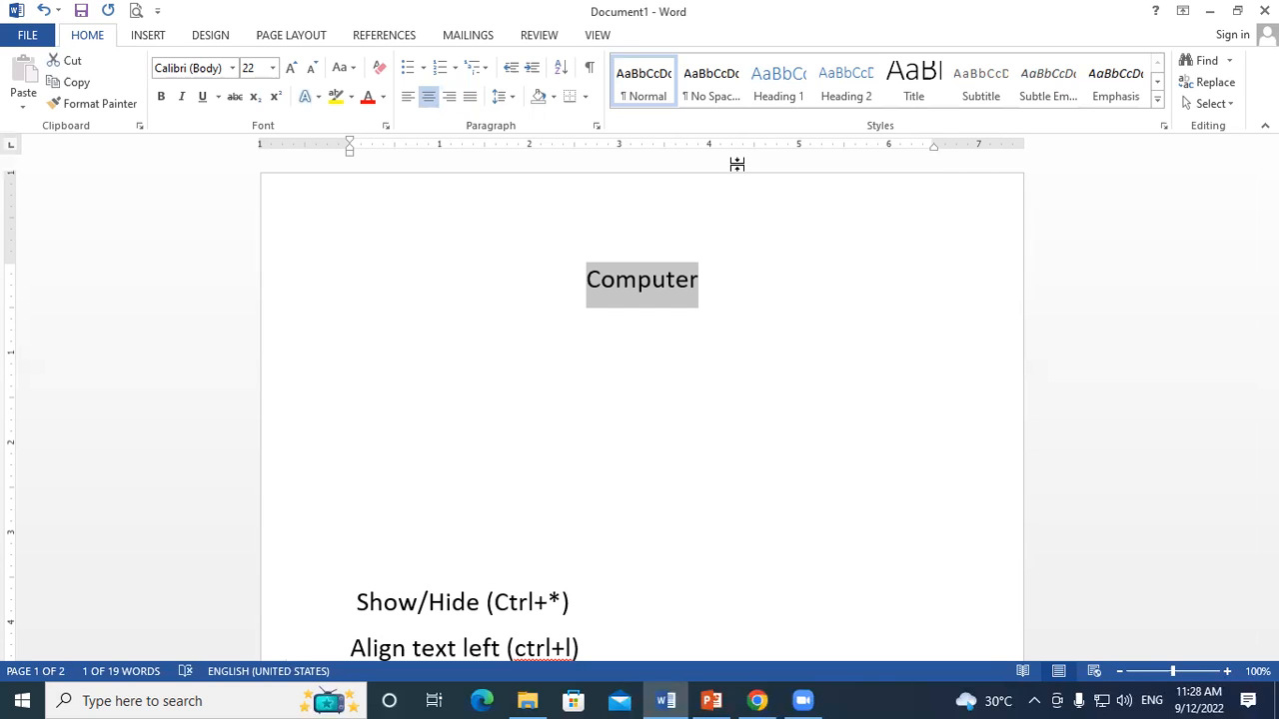
{"action": "key", "text": "ctrl+j"}
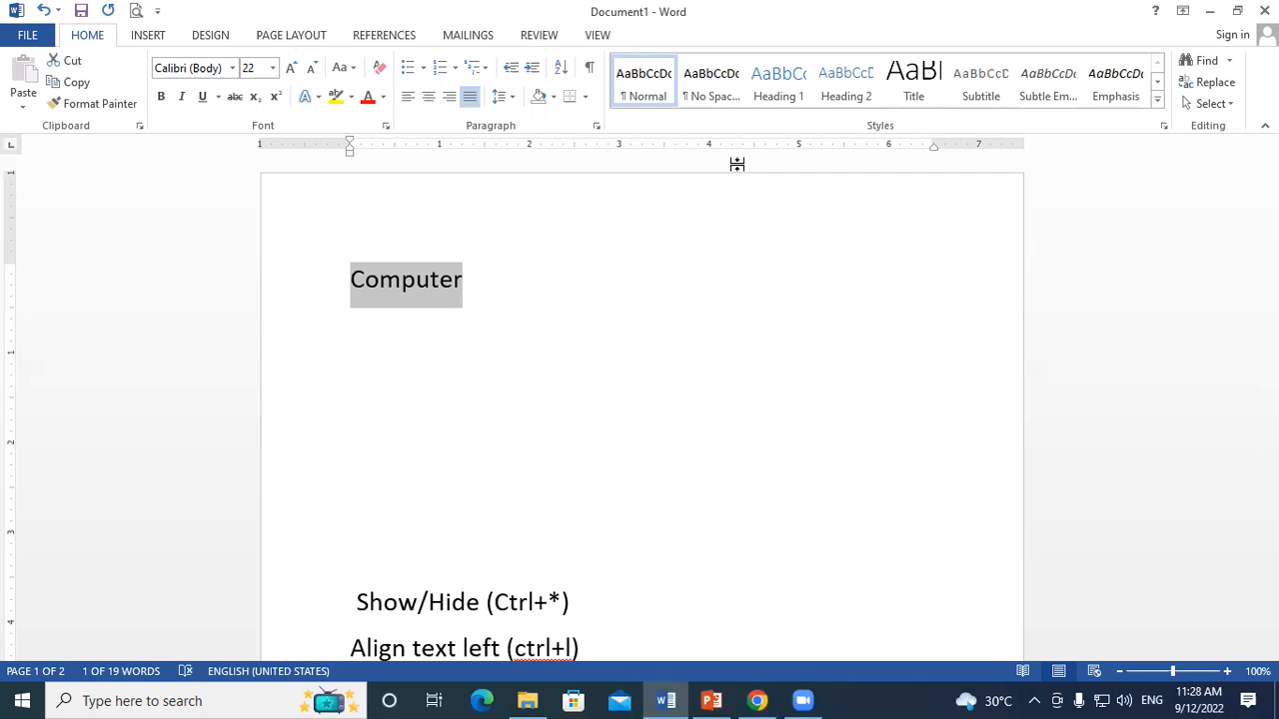
{"action": "left_click", "coordinate": [441, 287]}
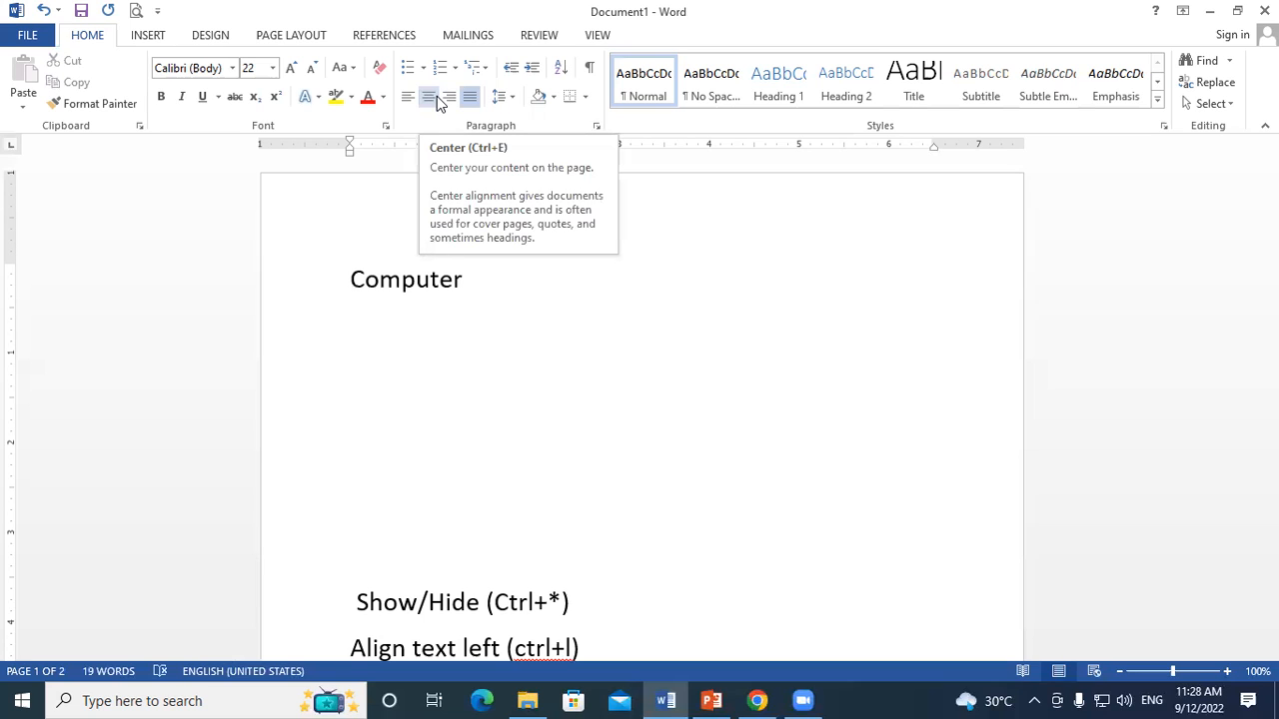
- Change the "Computer" line to center, then right, and finish with left alignment
{"action": "left_click_drag", "start_coordinate": [350, 280], "coordinate": [528, 285]}
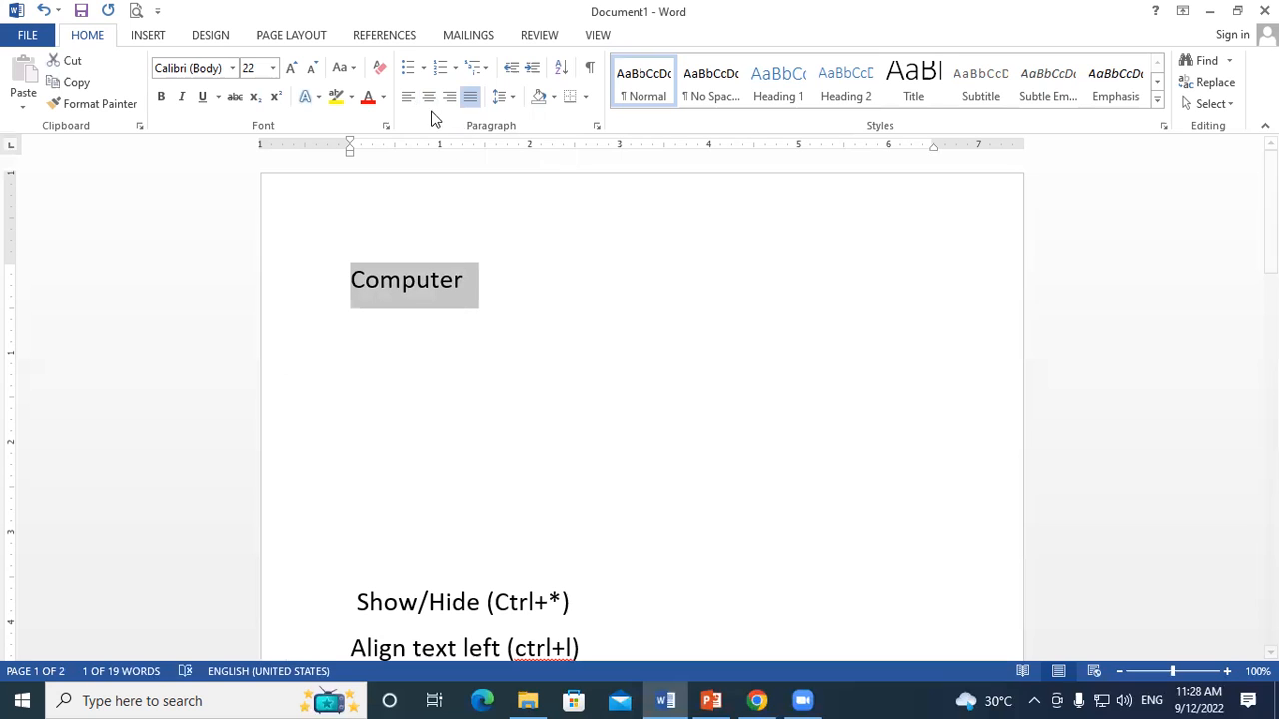
{"action": "key", "text": "ctrl+e"}
{"action": "key", "text": "ctrl+r"}
{"action": "key", "text": "ctrl+l"}
{"action": "left_click", "coordinate": [555, 369]}
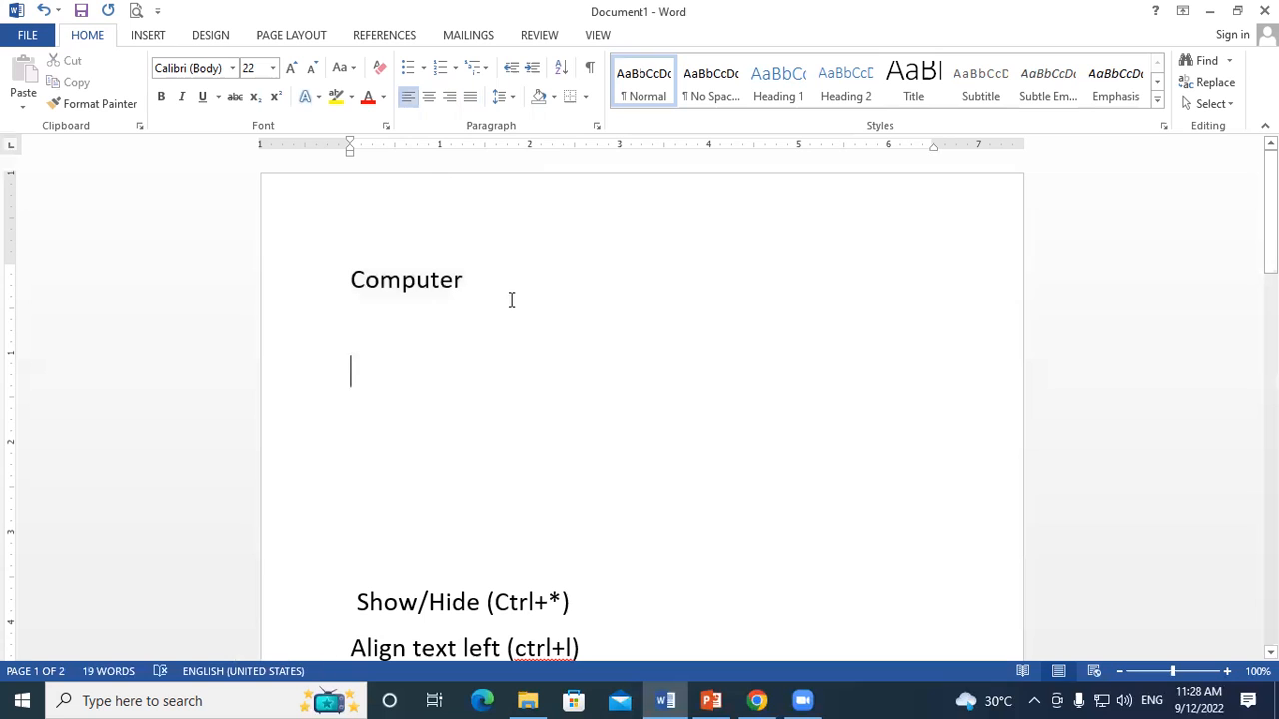
- Generate sample paragraphs on the line below "Computer" with =rand()
{"action": "left_click", "coordinate": [380, 319]}
{"action": "type", "text": "=ra"}
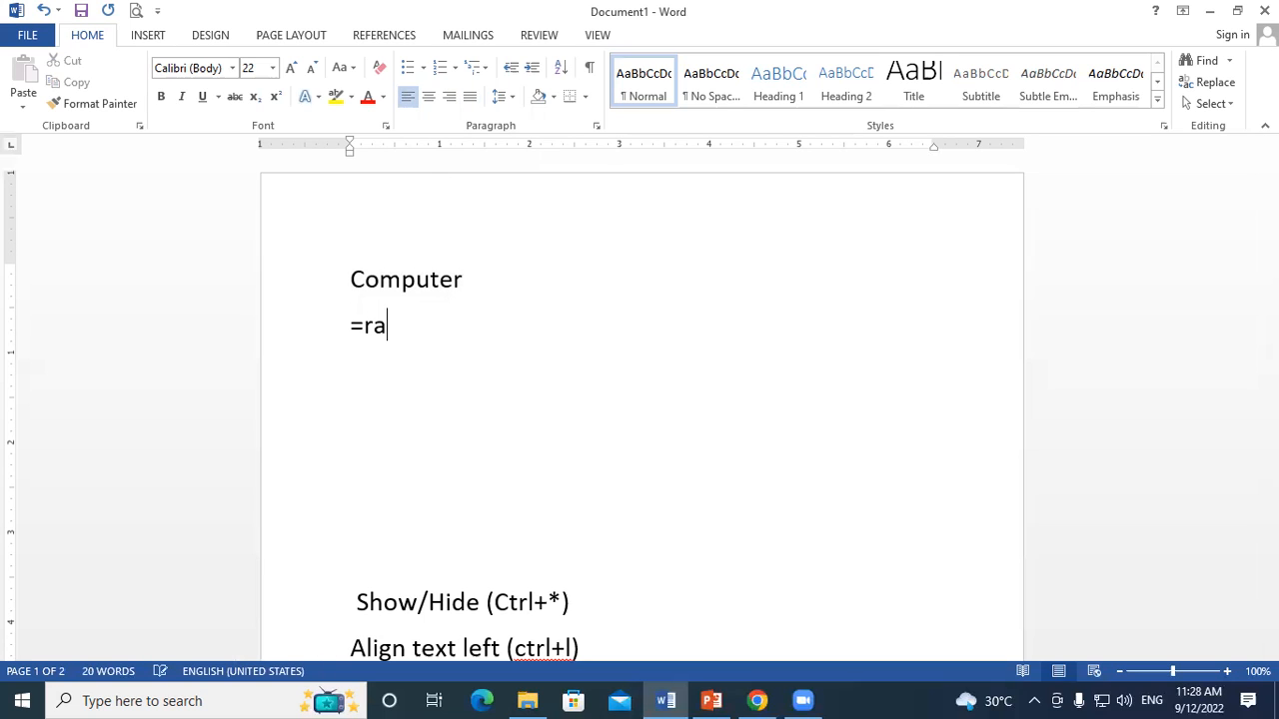
{"action": "type", "text": "nd()"}
{"action": "key", "text": "Return"}
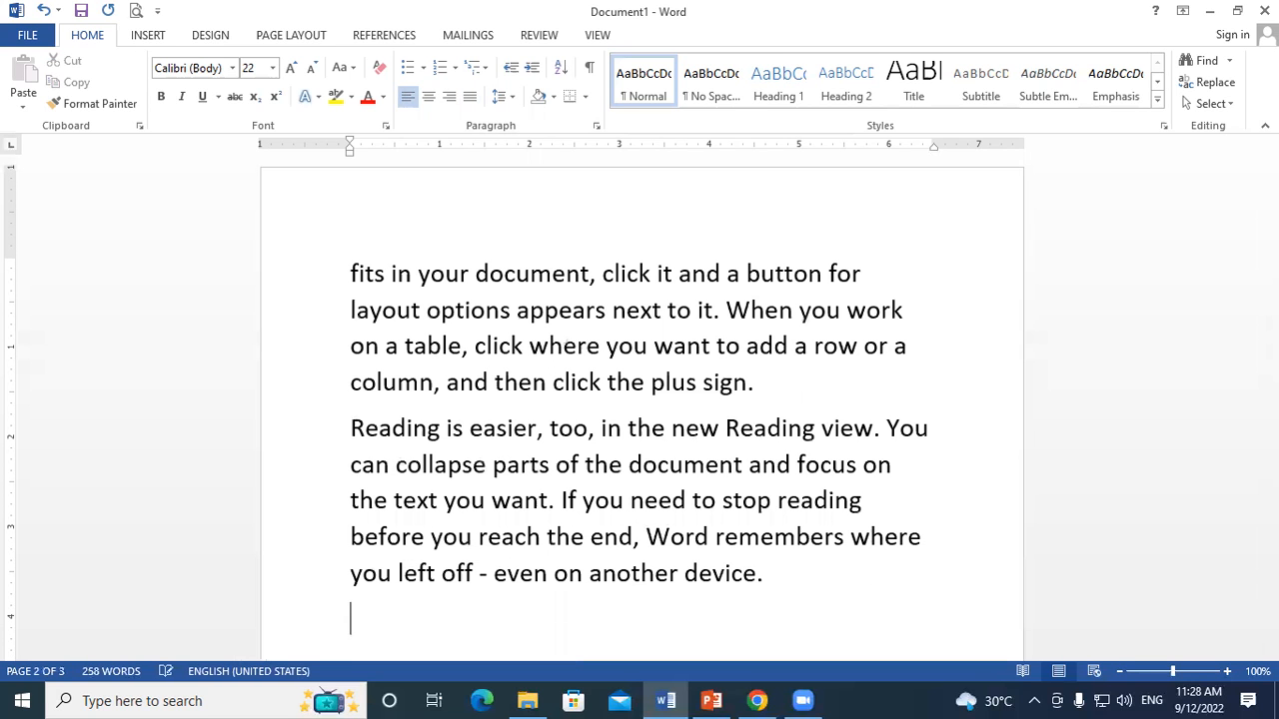
- Delete the generated sample paragraphs except the first one, which begins "Video provides a powerful way"
{"action": "left_click_drag", "start_coordinate": [330, 267], "coordinate": [863, 617]}
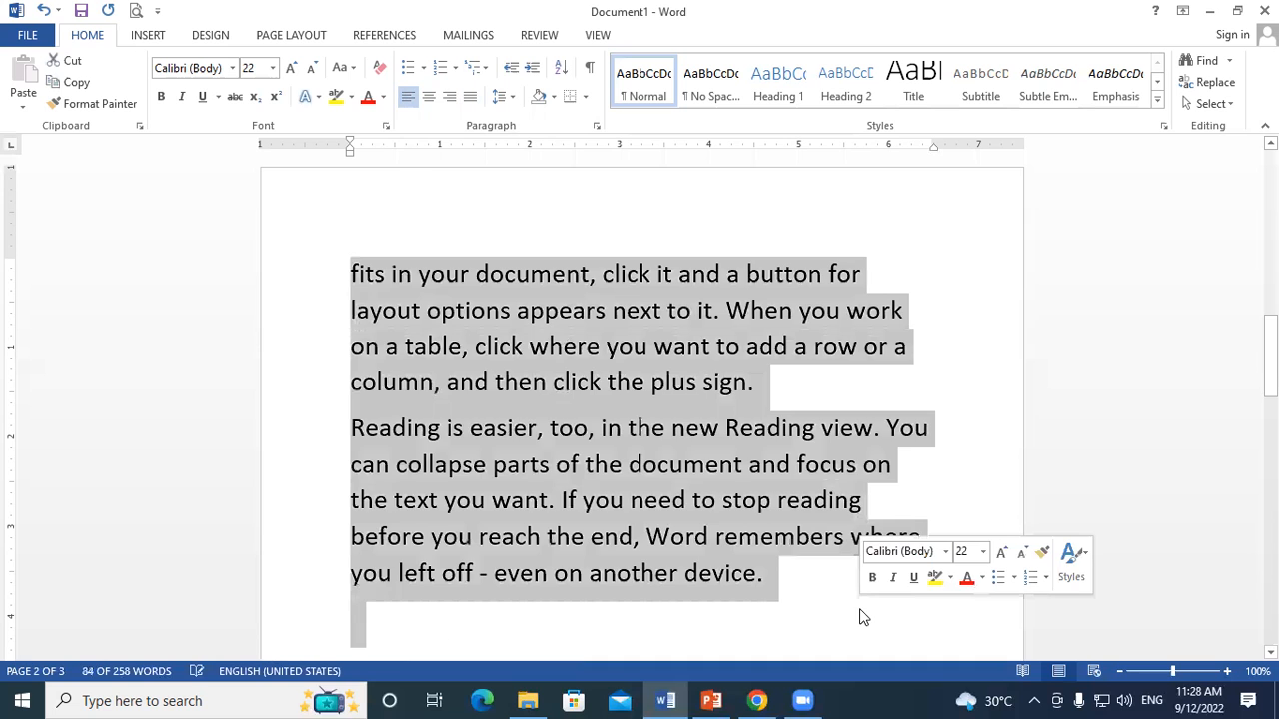
{"action": "key", "text": "BackSpace"}
{"action": "scroll", "coordinate": [599, 540], "scroll_direction": "up", "scroll_amount": 3}
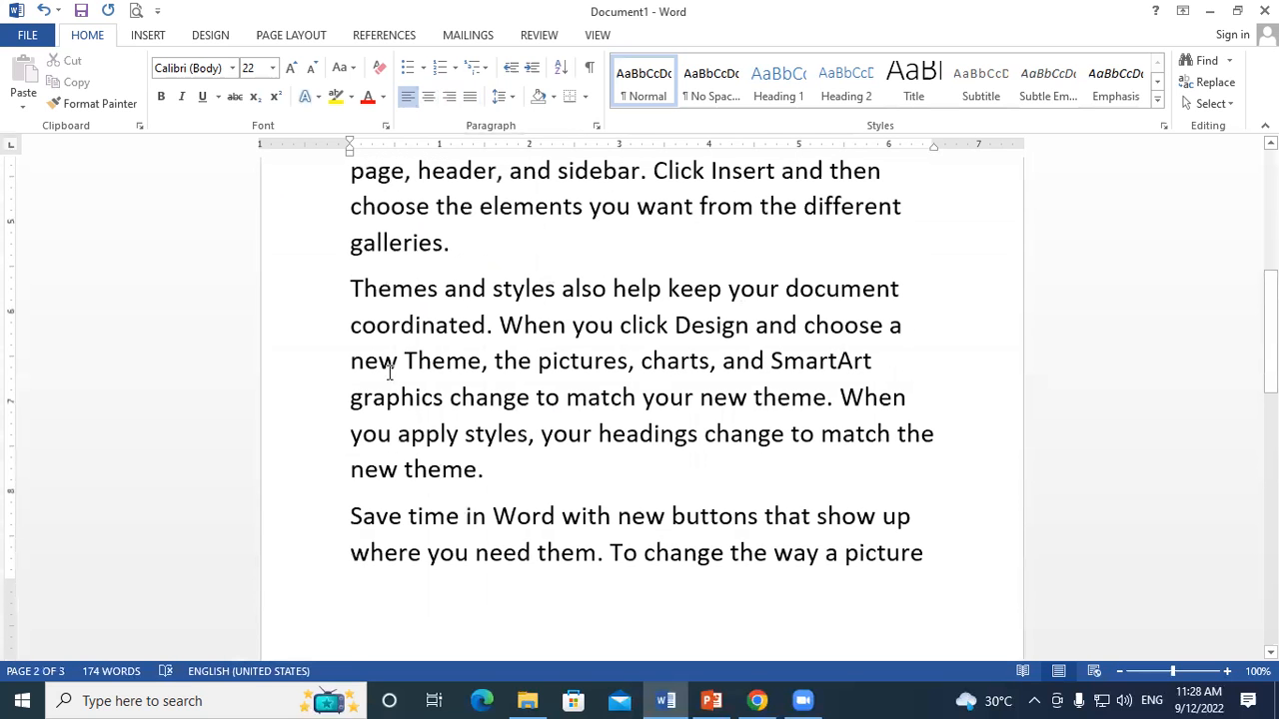
{"action": "left_click_drag", "start_coordinate": [351, 287], "coordinate": [865, 556]}
{"action": "key", "text": "BackSpace"}
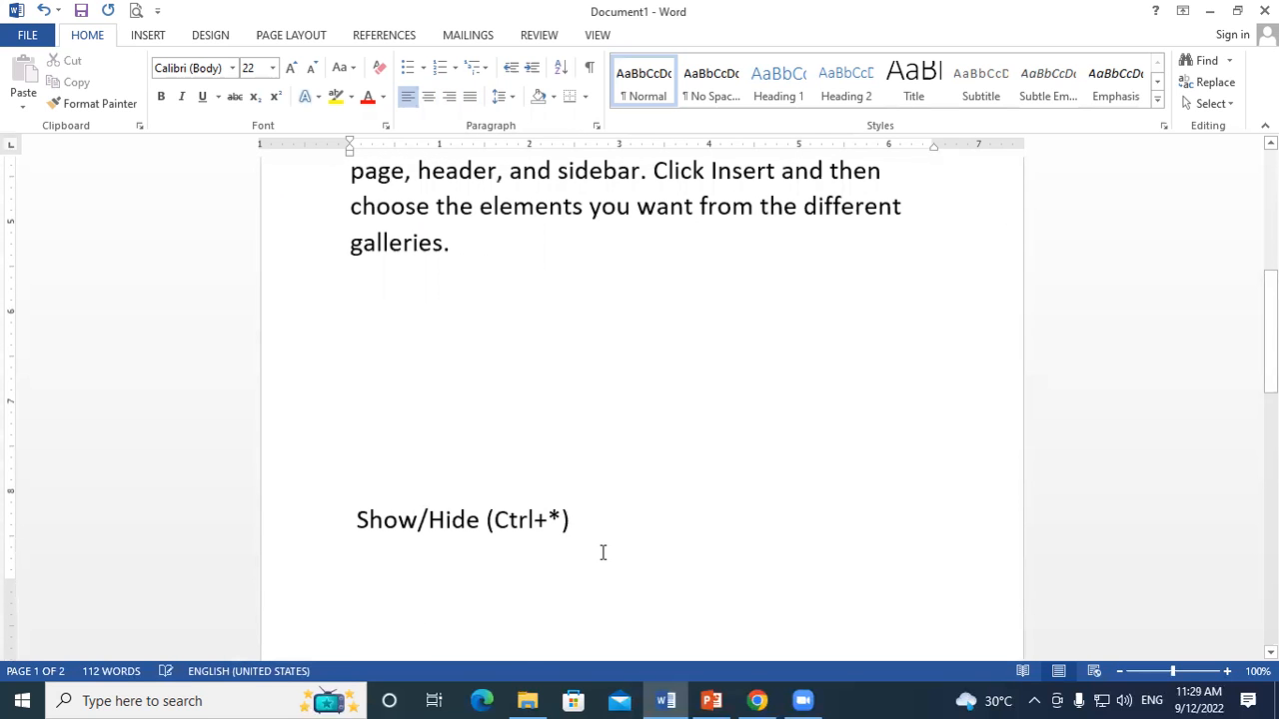
{"action": "scroll", "coordinate": [599, 552], "scroll_direction": "up", "scroll_amount": 2}
{"action": "scroll", "coordinate": [600, 553], "scroll_direction": "up", "scroll_amount": 4}
{"action": "scroll", "coordinate": [519, 540], "scroll_direction": "down", "scroll_amount": 1}
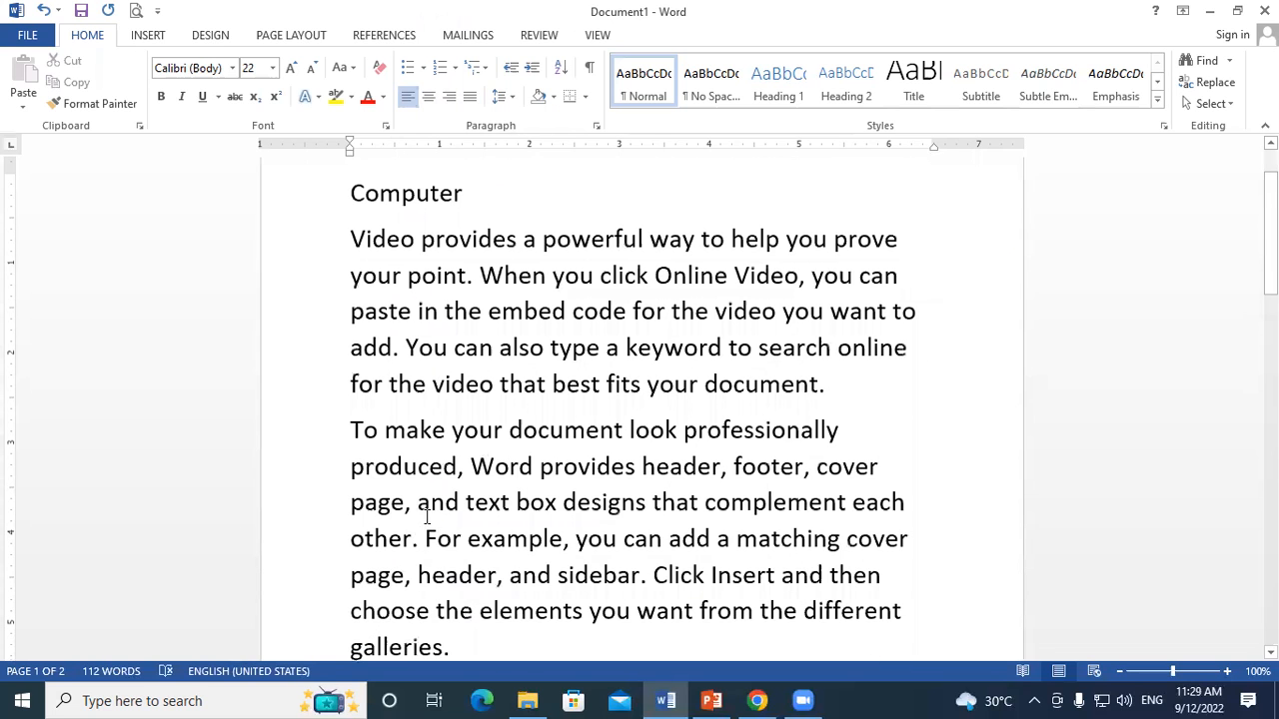
{"action": "left_click_drag", "start_coordinate": [344, 425], "coordinate": [513, 644]}
{"action": "key", "text": "BackSpace"}
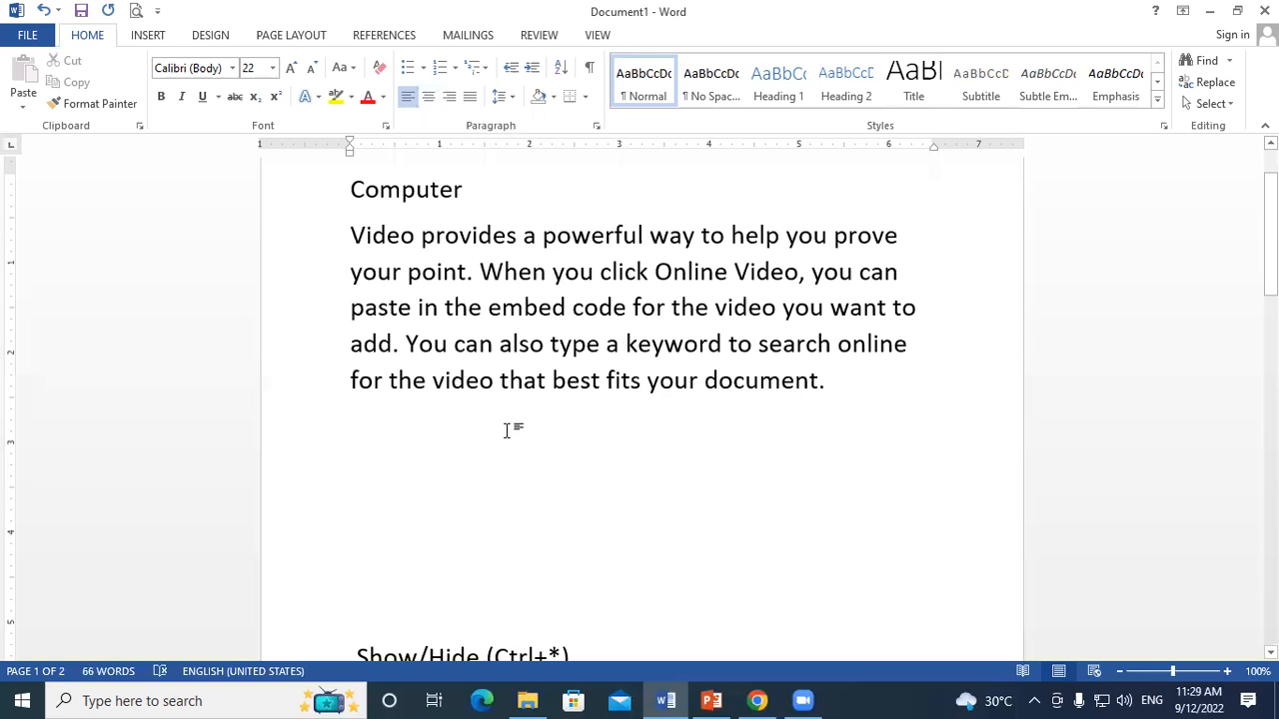
- Apply left alignment to the sample paragraph that begins "Video provides"
{"action": "left_click", "coordinate": [408, 102]}
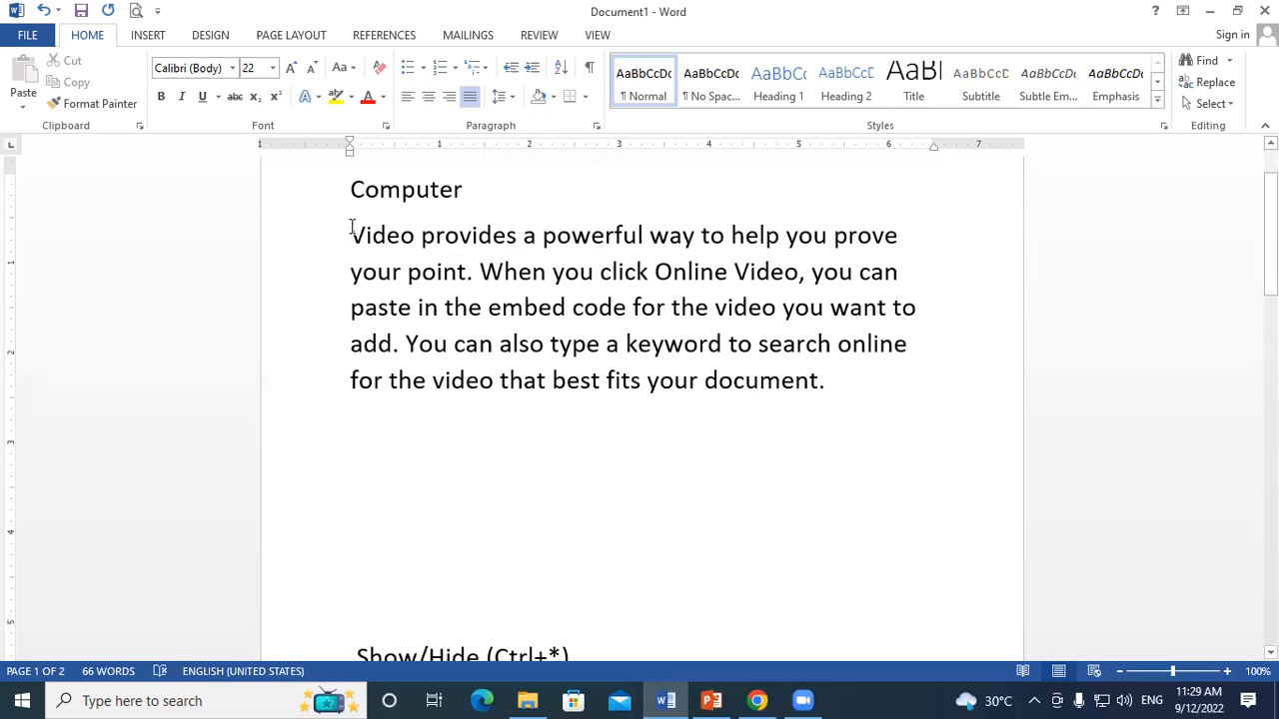
{"action": "key", "text": "ctrl+l"}
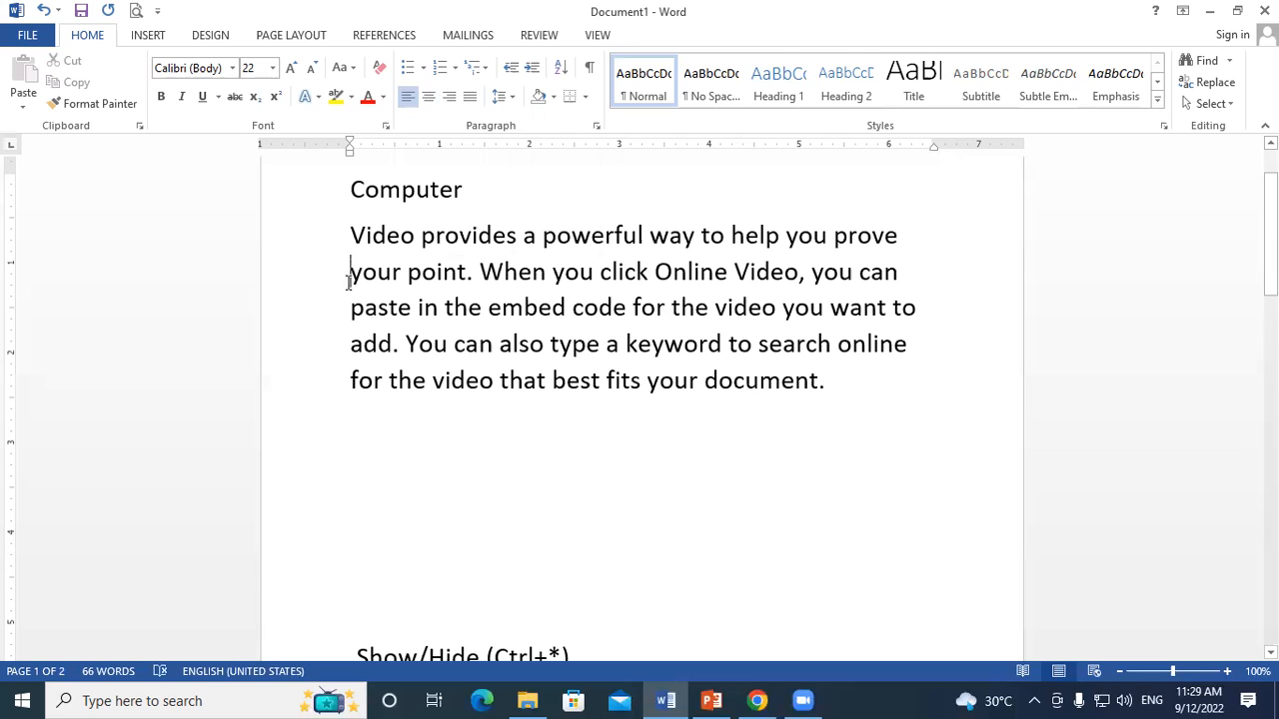
- Examine how the left and right edges of the left-aligned sample paragraph line up
{"action": "left_click", "coordinate": [350, 306]}
{"action": "left_click", "coordinate": [351, 347]}
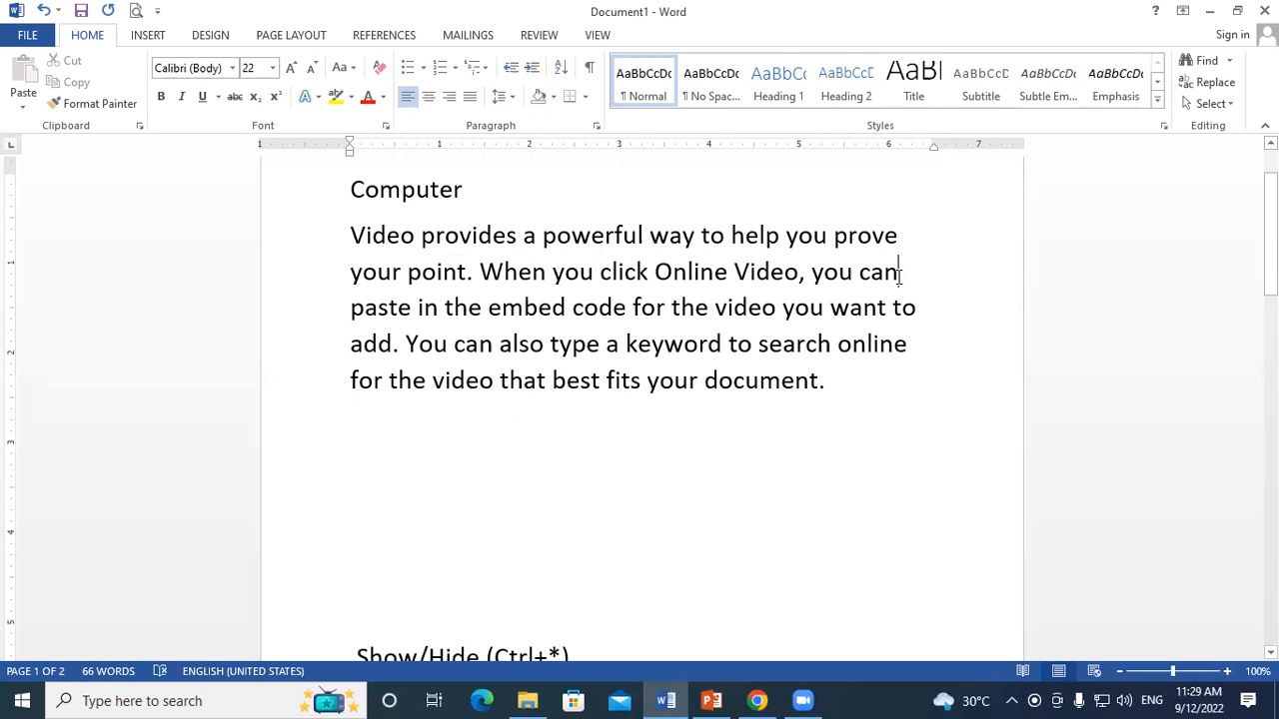
{"action": "left_click", "coordinate": [916, 351]}
{"action": "left_click", "coordinate": [350, 231]}
{"action": "left_click_drag", "start_coordinate": [351, 236], "coordinate": [462, 386]}
{"action": "left_click", "coordinate": [700, 384]}
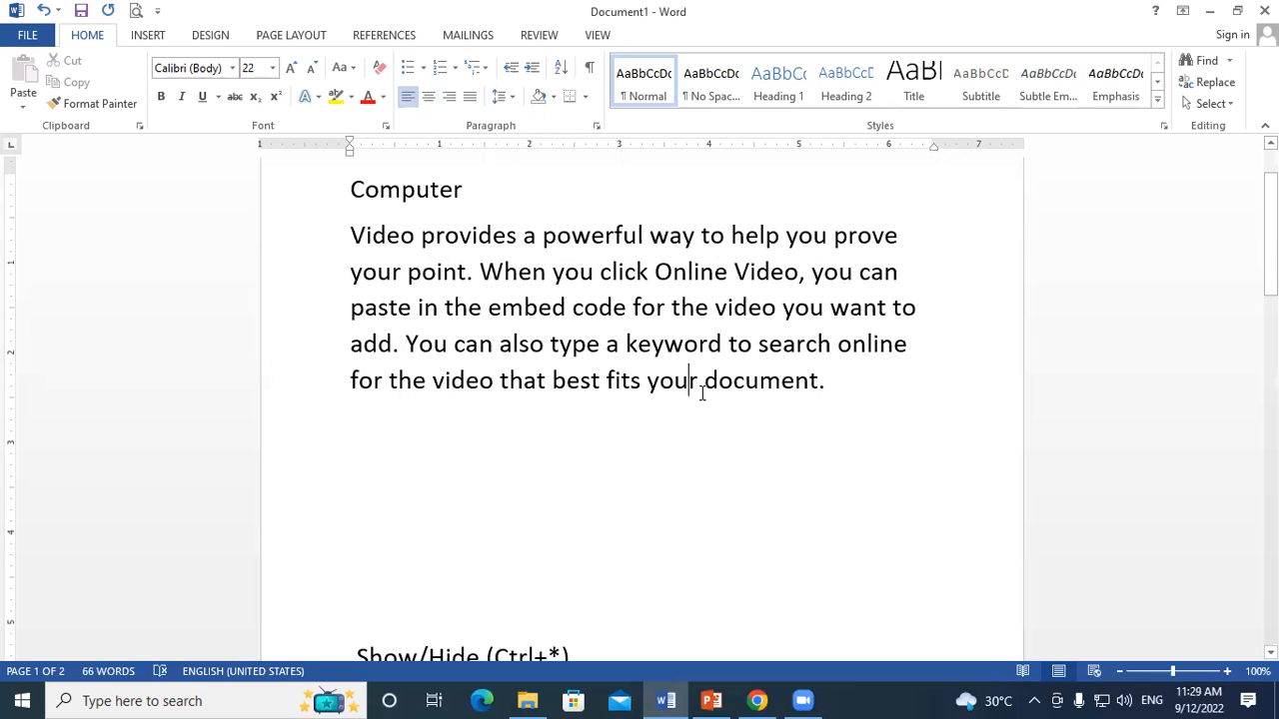
{"action": "left_click_drag", "start_coordinate": [885, 232], "coordinate": [907, 410]}
{"action": "left_click", "coordinate": [907, 410]}
- Apply right alignment to the whole sample paragraph that begins "Video provides"
{"action": "left_click", "coordinate": [356, 237]}
{"action": "left_click", "coordinate": [870, 429], "text": "shift"}
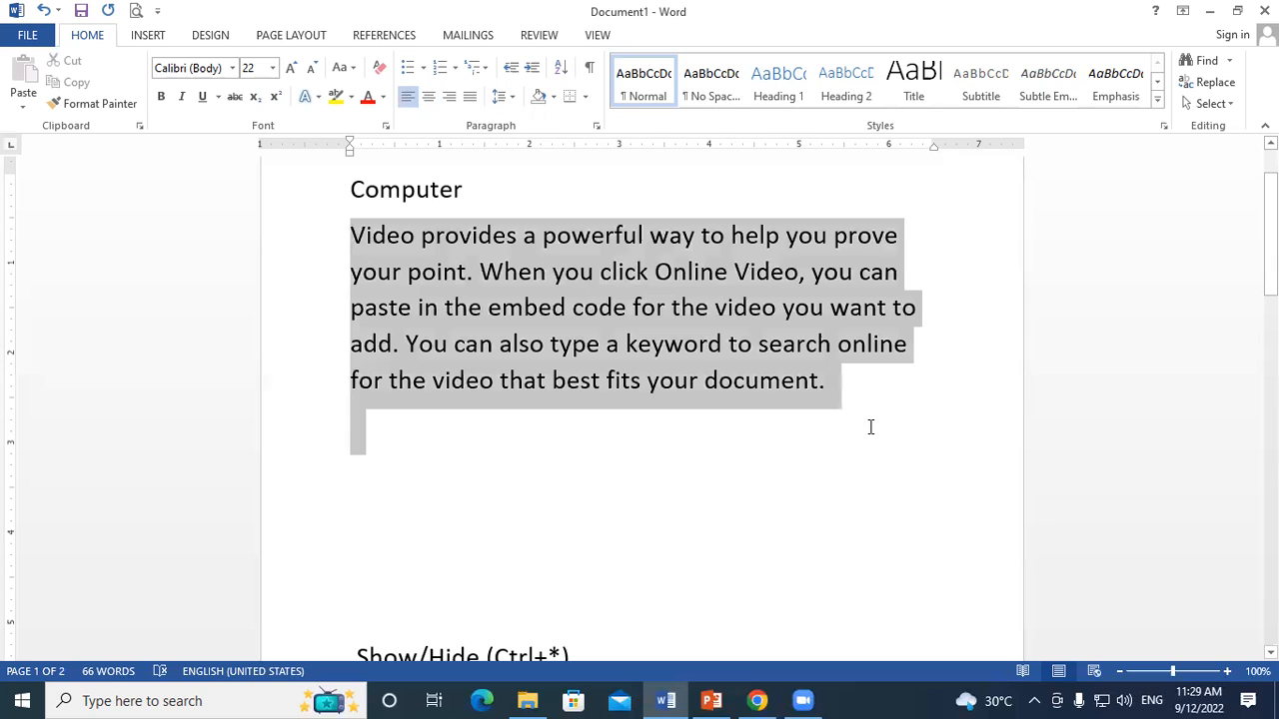
{"action": "left_click", "coordinate": [449, 96]}
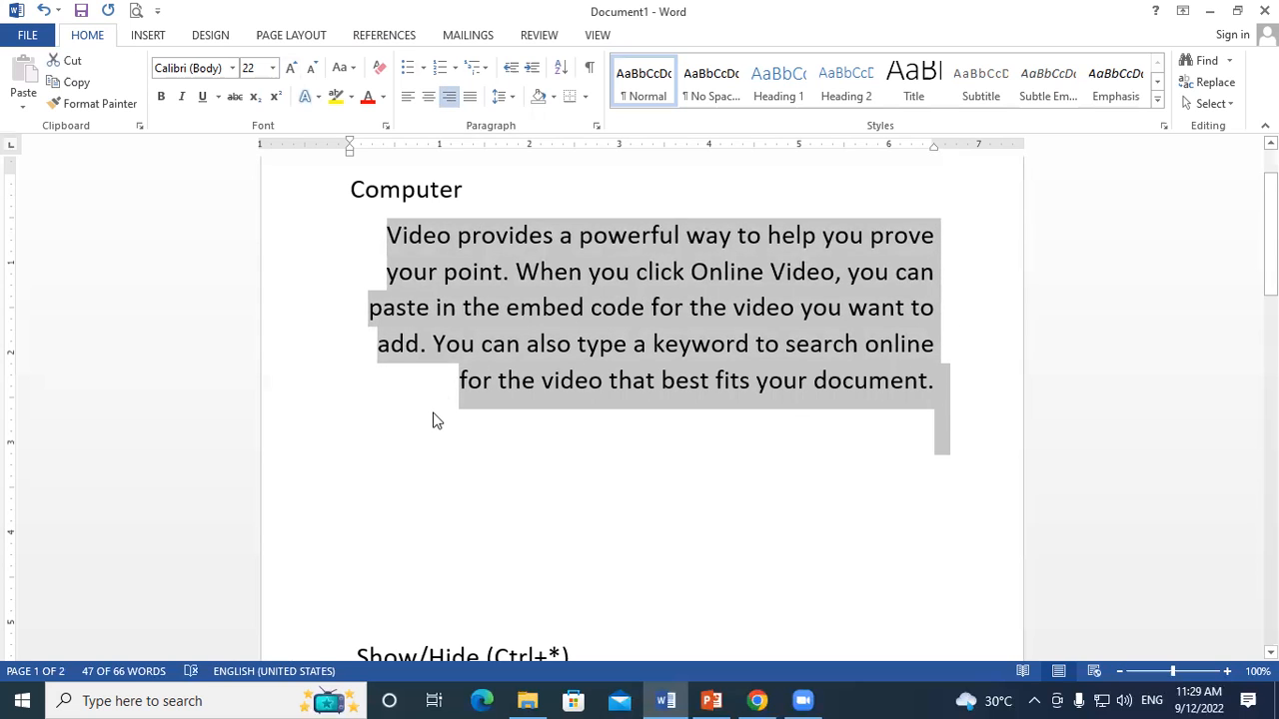
{"action": "left_click", "coordinate": [433, 415]}
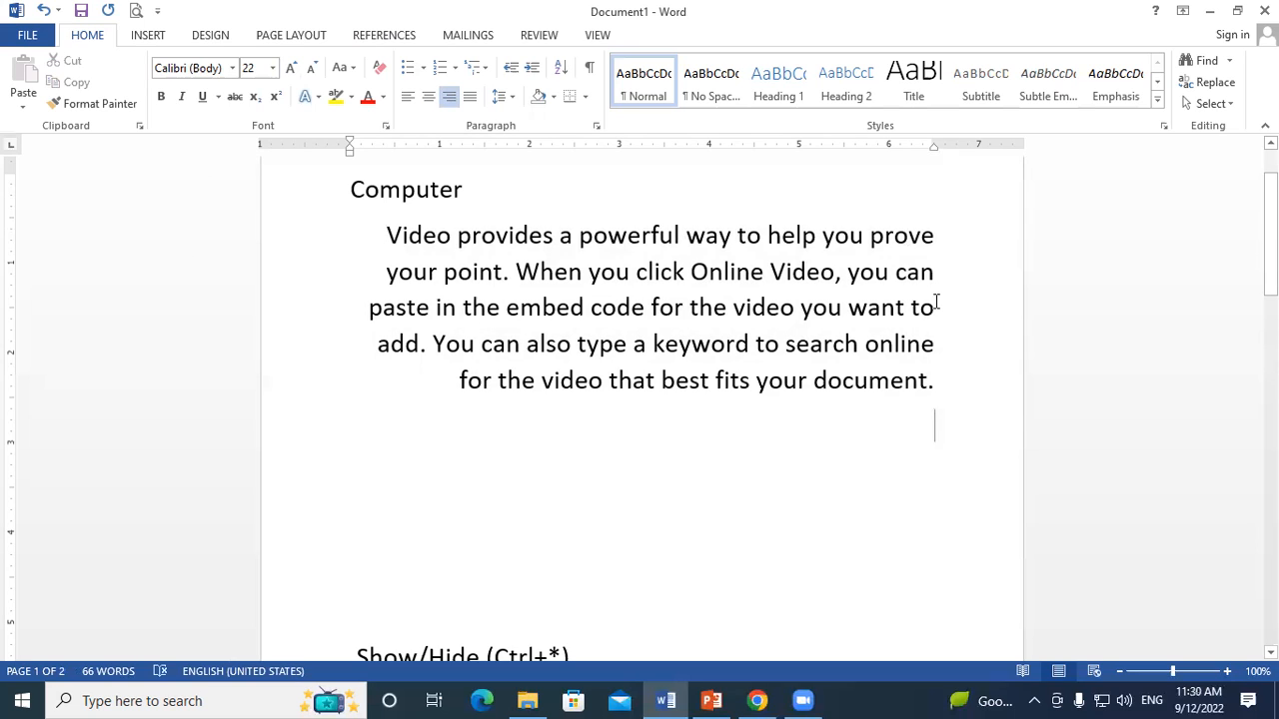
- Justify the sample paragraph below "Computer" and check how its last line is aligned
{"action": "left_click_drag", "start_coordinate": [387, 235], "coordinate": [950, 426]}
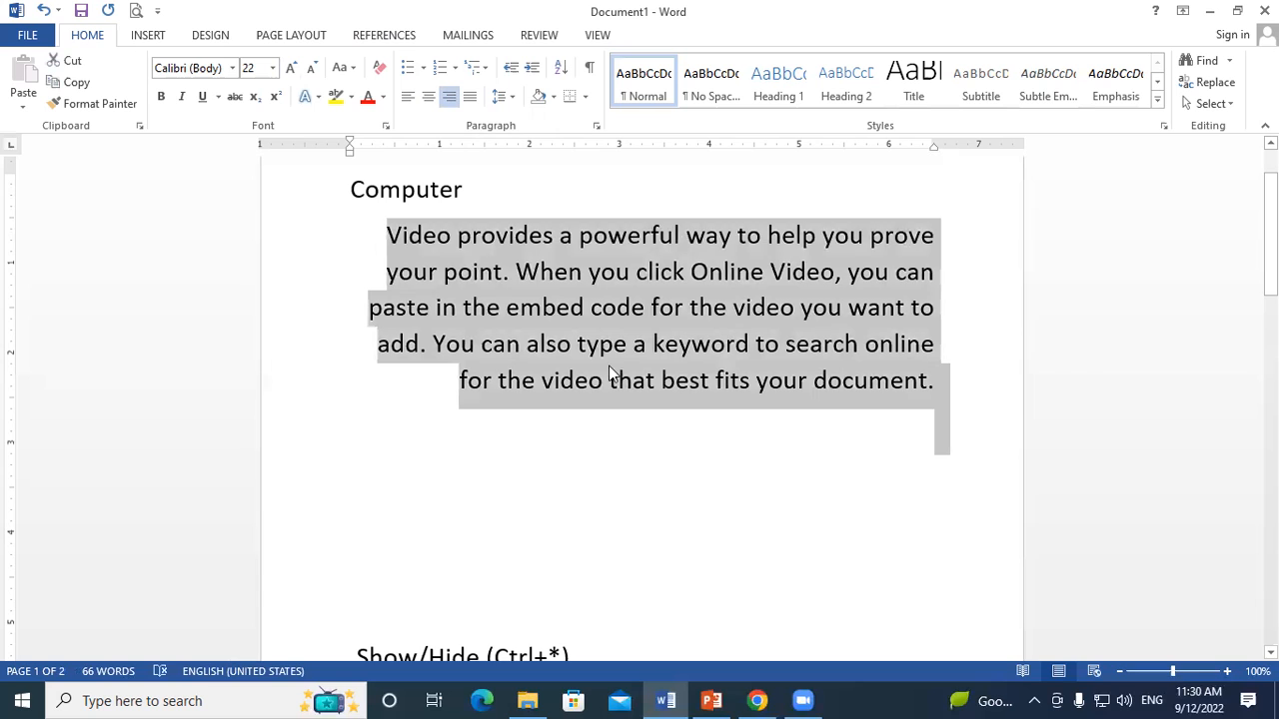
{"action": "left_click", "coordinate": [469, 96]}
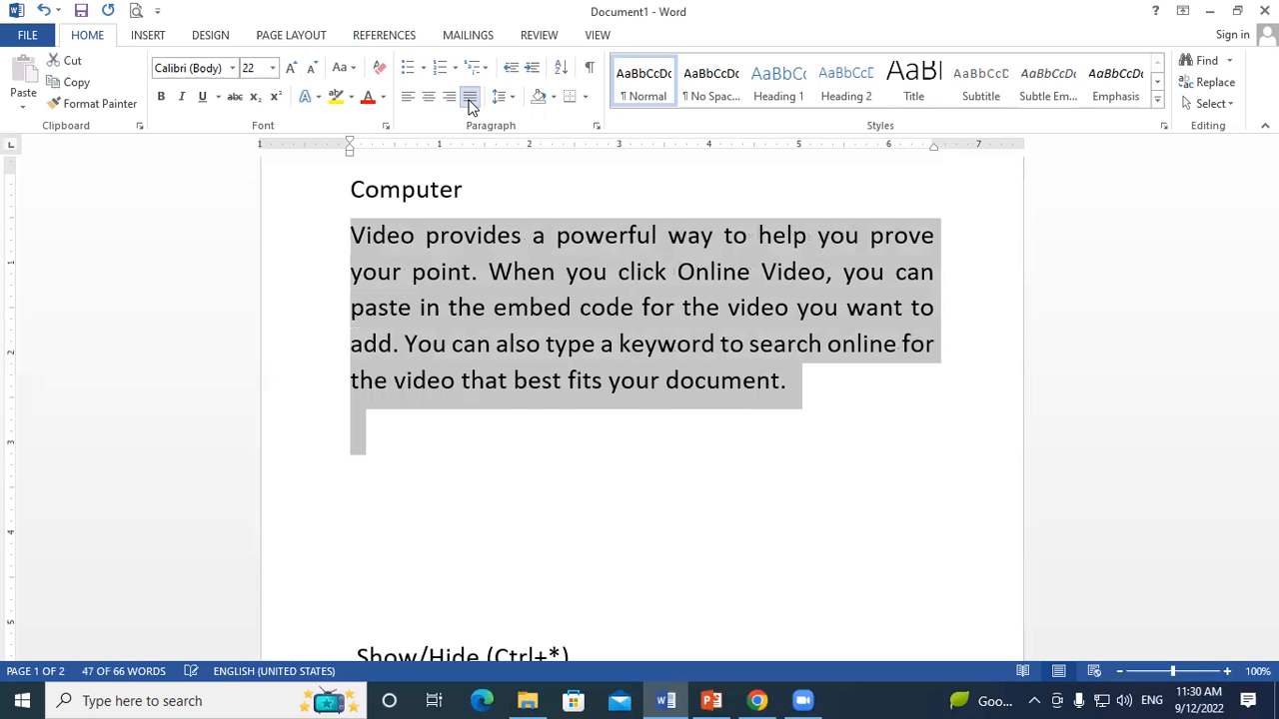
{"action": "left_click", "coordinate": [465, 338]}
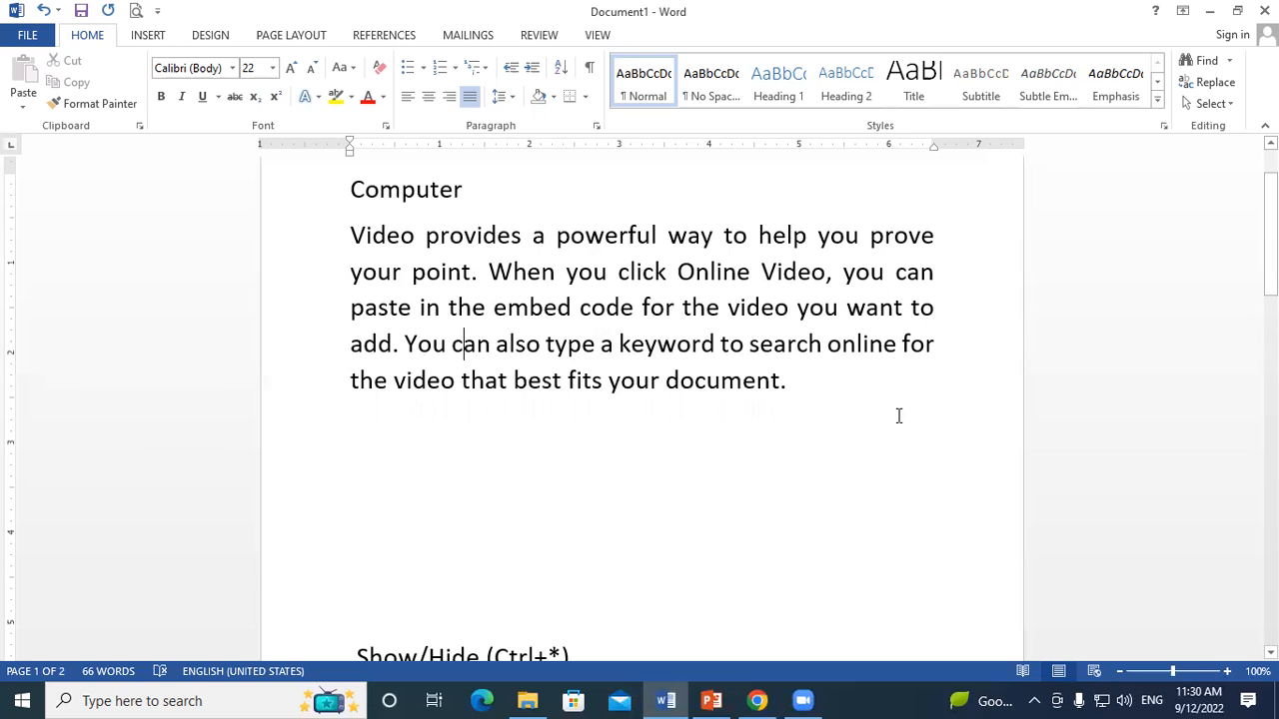
{"action": "left_click", "coordinate": [350, 381]}
{"action": "left_click", "coordinate": [465, 380], "text": "shift"}
{"action": "left_click", "coordinate": [799, 384]}
{"action": "left_click", "coordinate": [566, 236]}
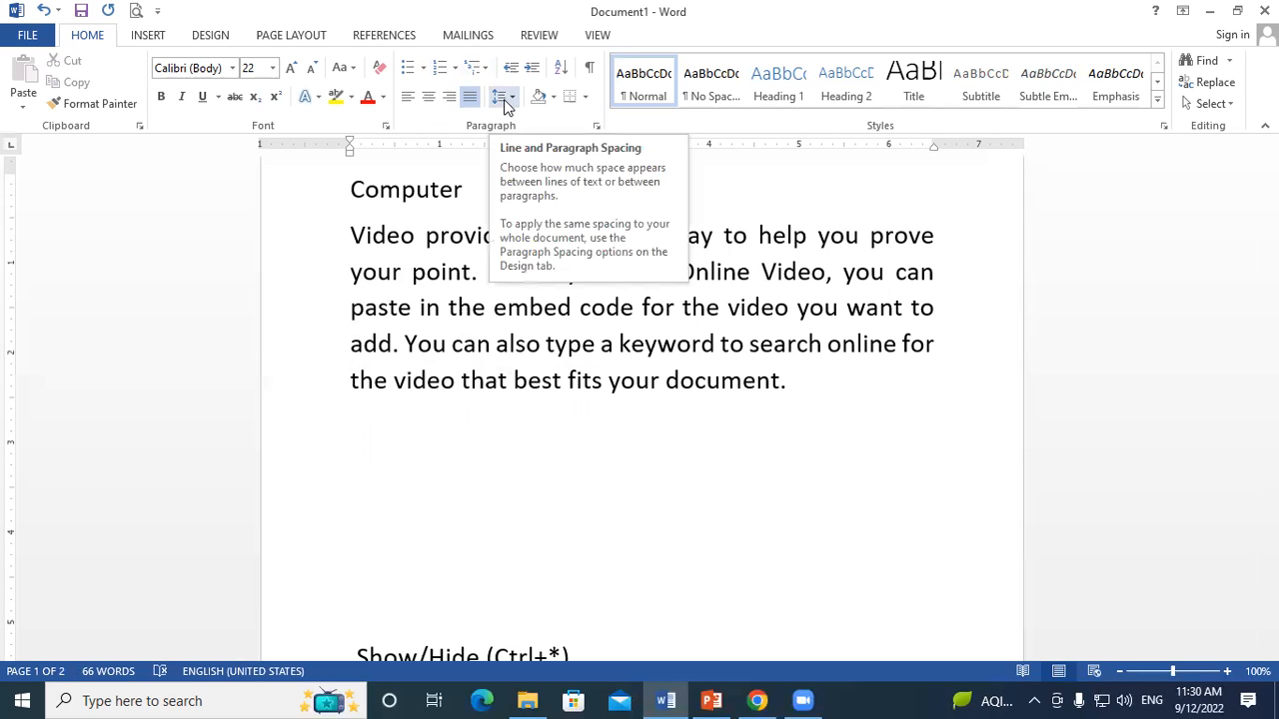
- Set the line spacing of the justified sample paragraph to 1.15
{"action": "left_click", "coordinate": [383, 345]}
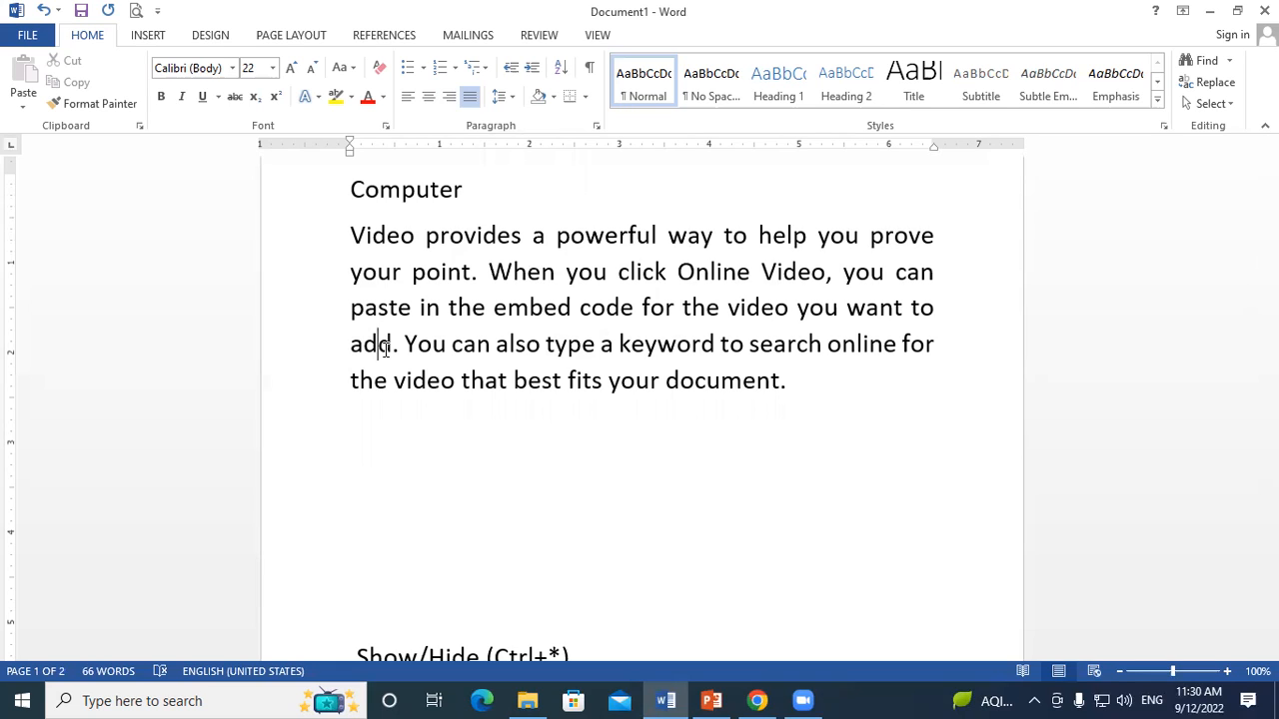
{"action": "left_click", "coordinate": [349, 236]}
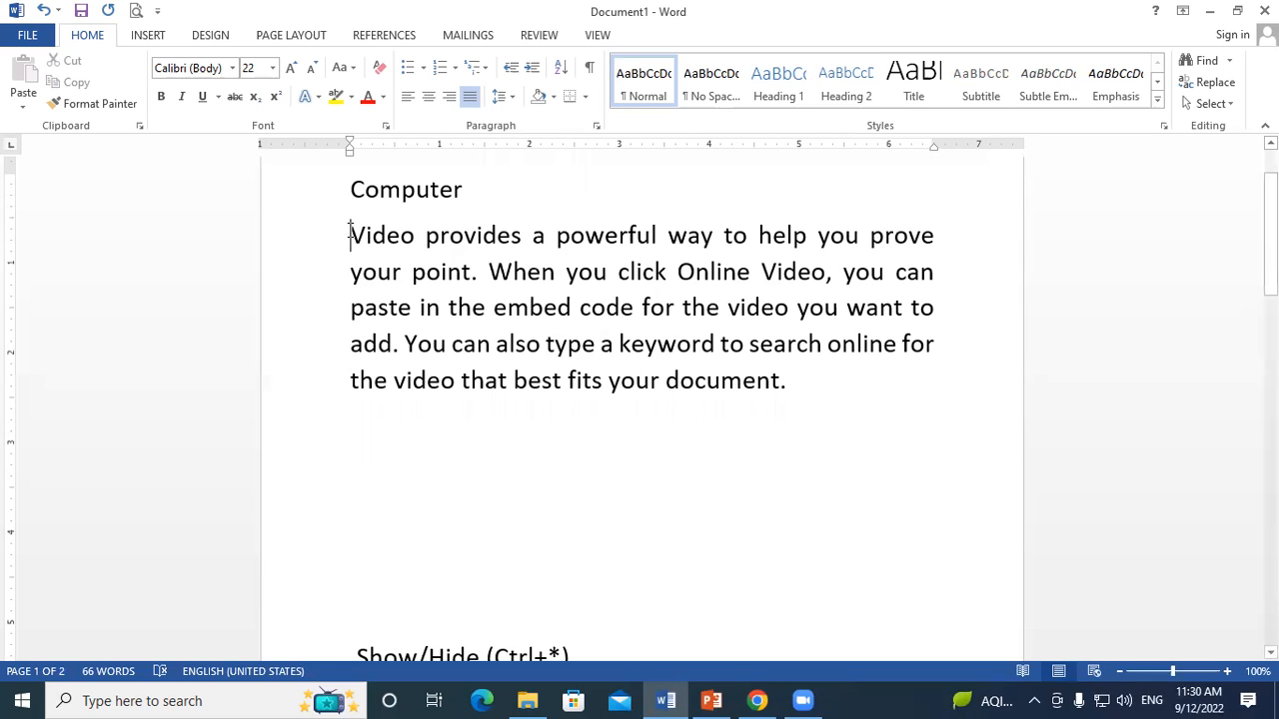
{"action": "left_click_drag", "start_coordinate": [349, 251], "coordinate": [884, 422]}
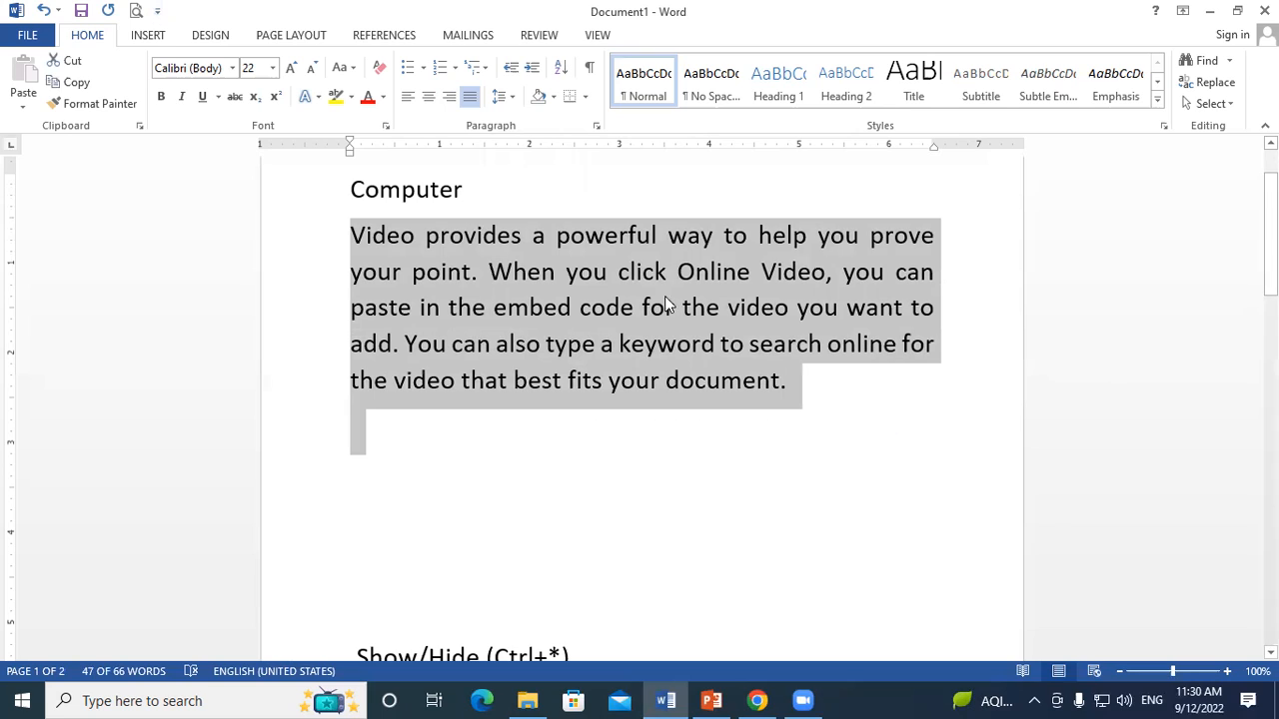
{"action": "left_click", "coordinate": [509, 100]}
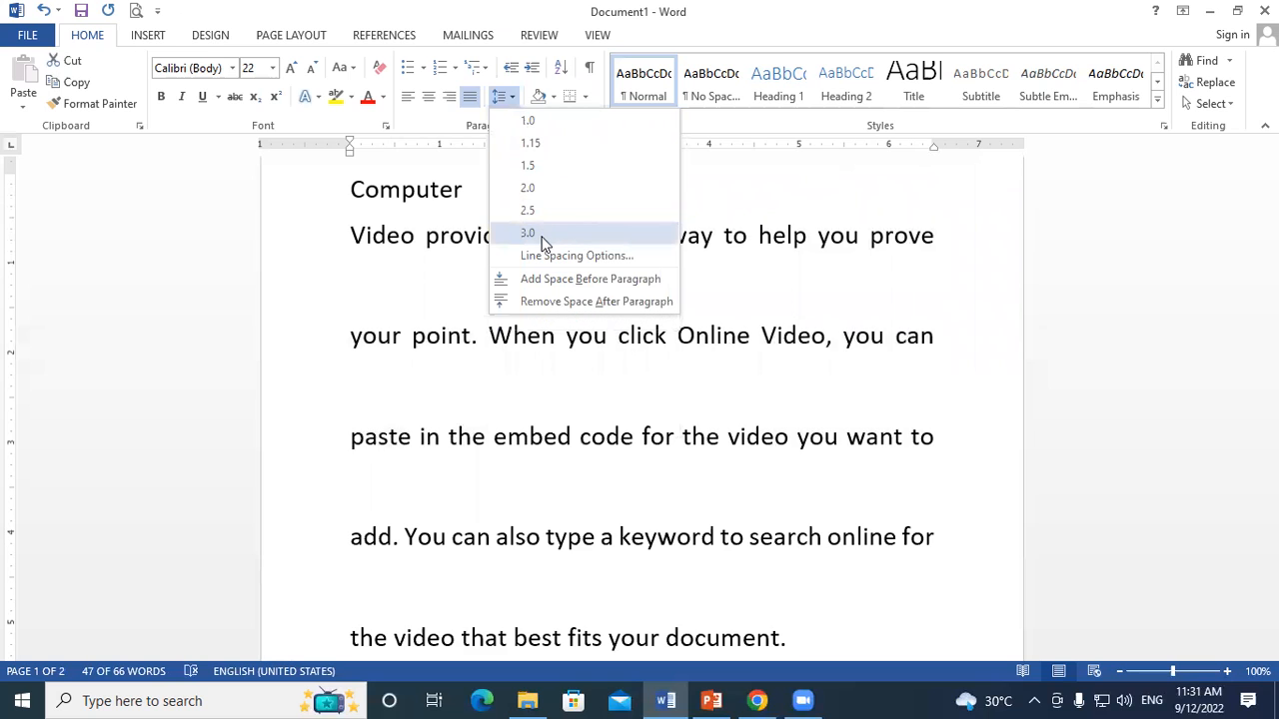
{"action": "left_click", "coordinate": [537, 143]}
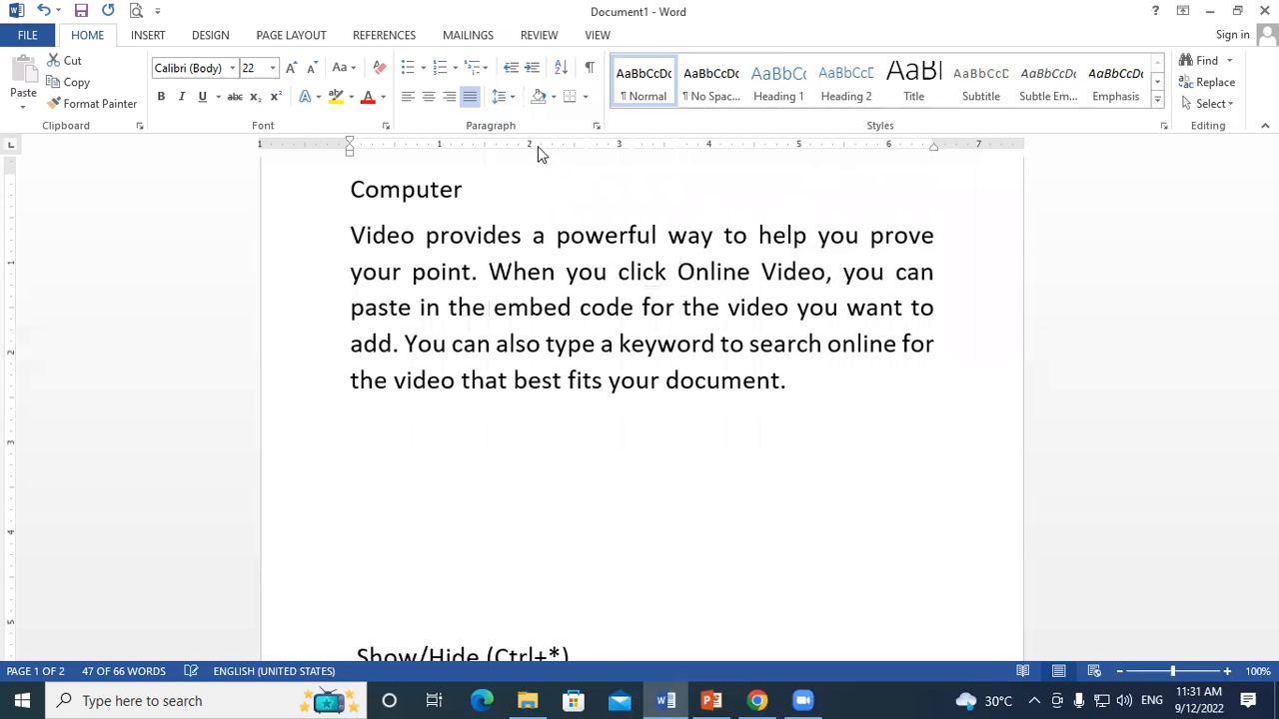
{"action": "left_click", "coordinate": [788, 395]}
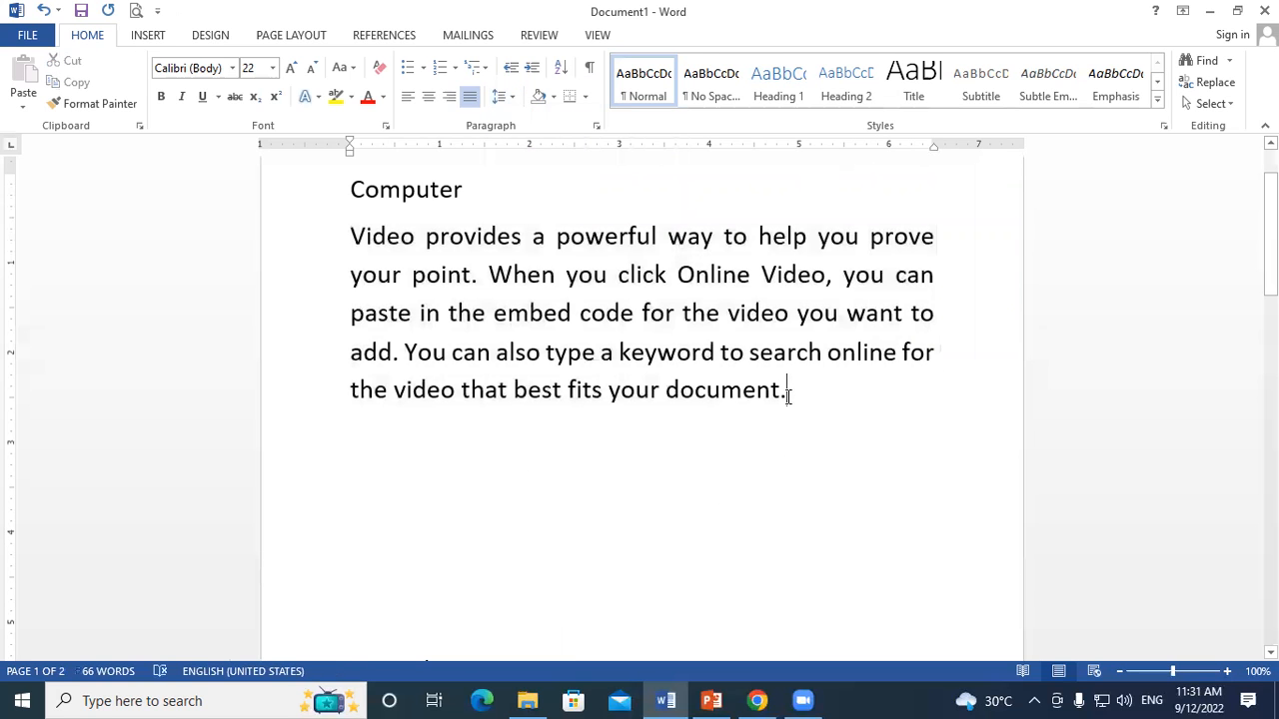
- Generate one more sample paragraph directly below the existing one with =rand(1)
{"action": "scroll", "coordinate": [789, 397], "scroll_direction": "down", "scroll_amount": 3}
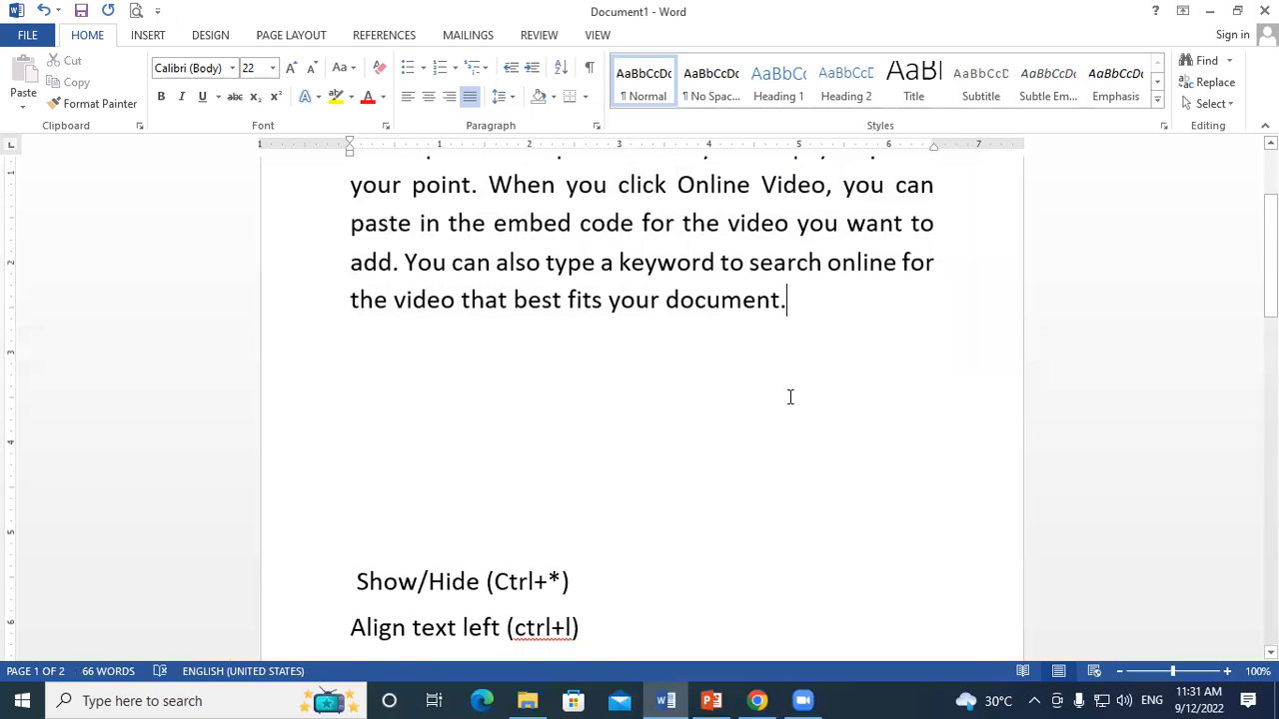
{"action": "scroll", "coordinate": [789, 397], "scroll_direction": "up", "scroll_amount": 2}
{"action": "key", "text": "Return"}
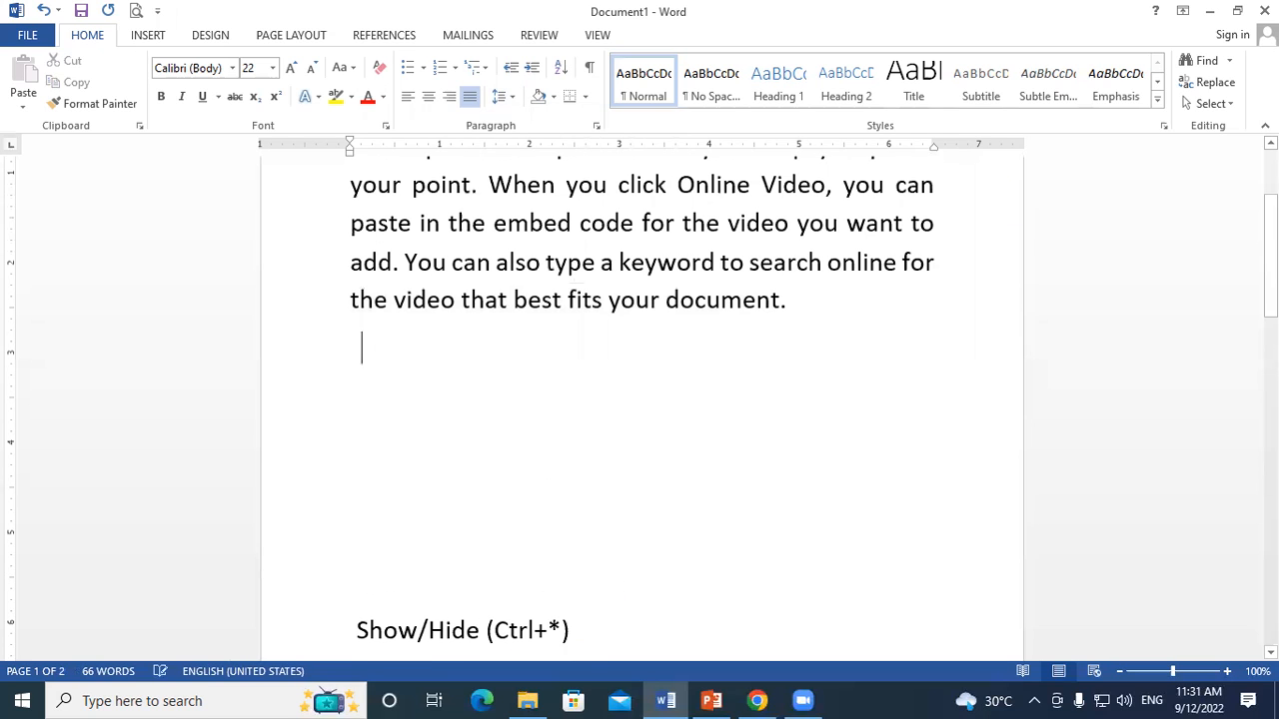
{"action": "type", "text": "="}
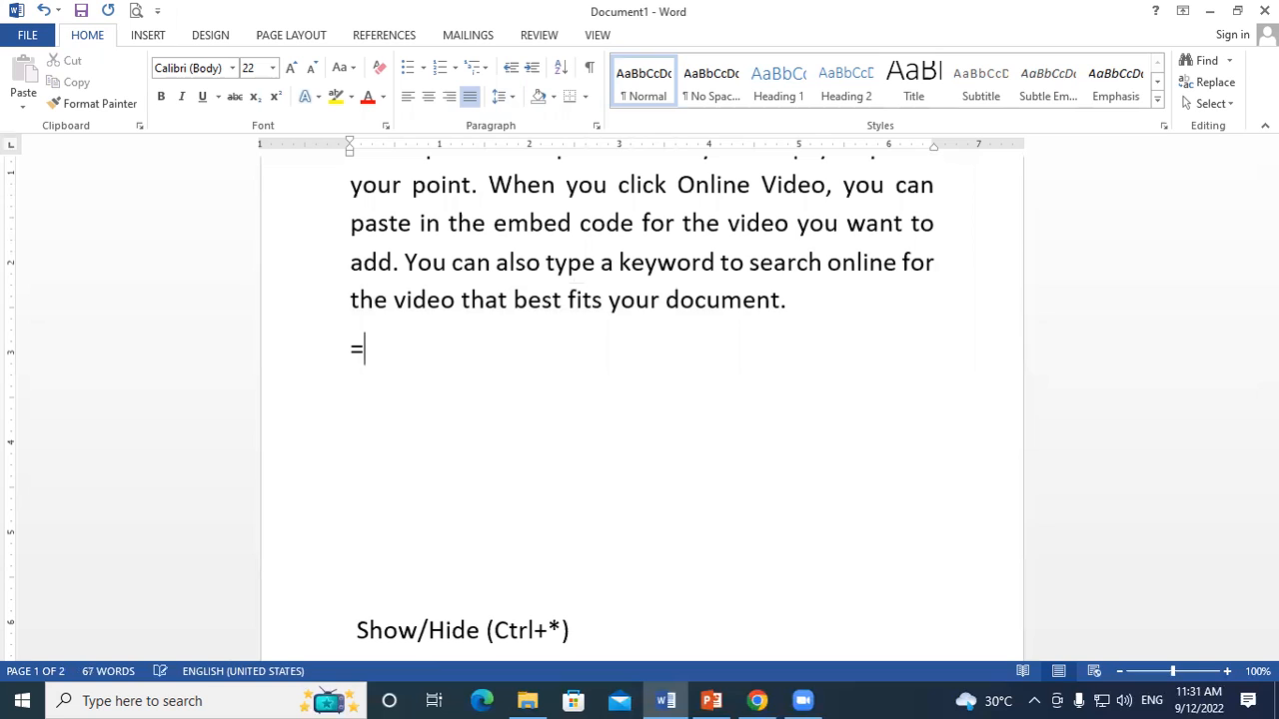
{"action": "type", "text": "rand(1)"}
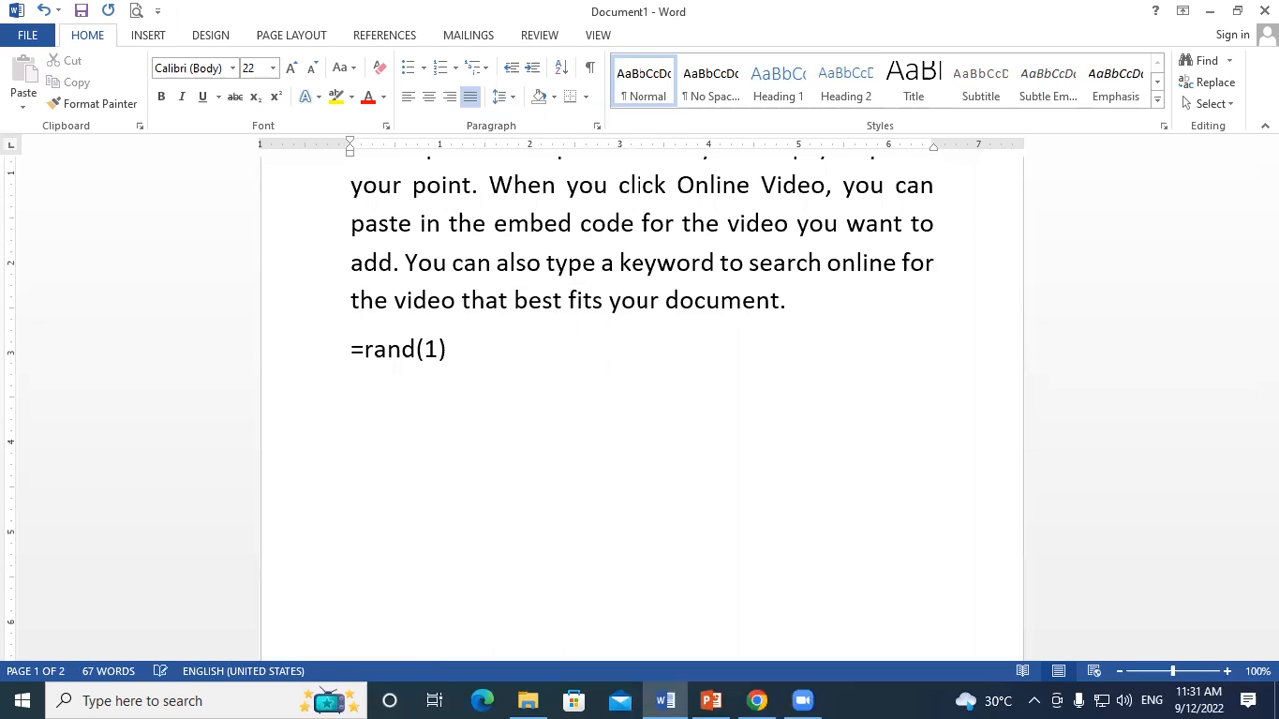
{"action": "key", "text": "Return"}
{"action": "scroll", "coordinate": [639, 390], "scroll_direction": "up", "scroll_amount": 2}
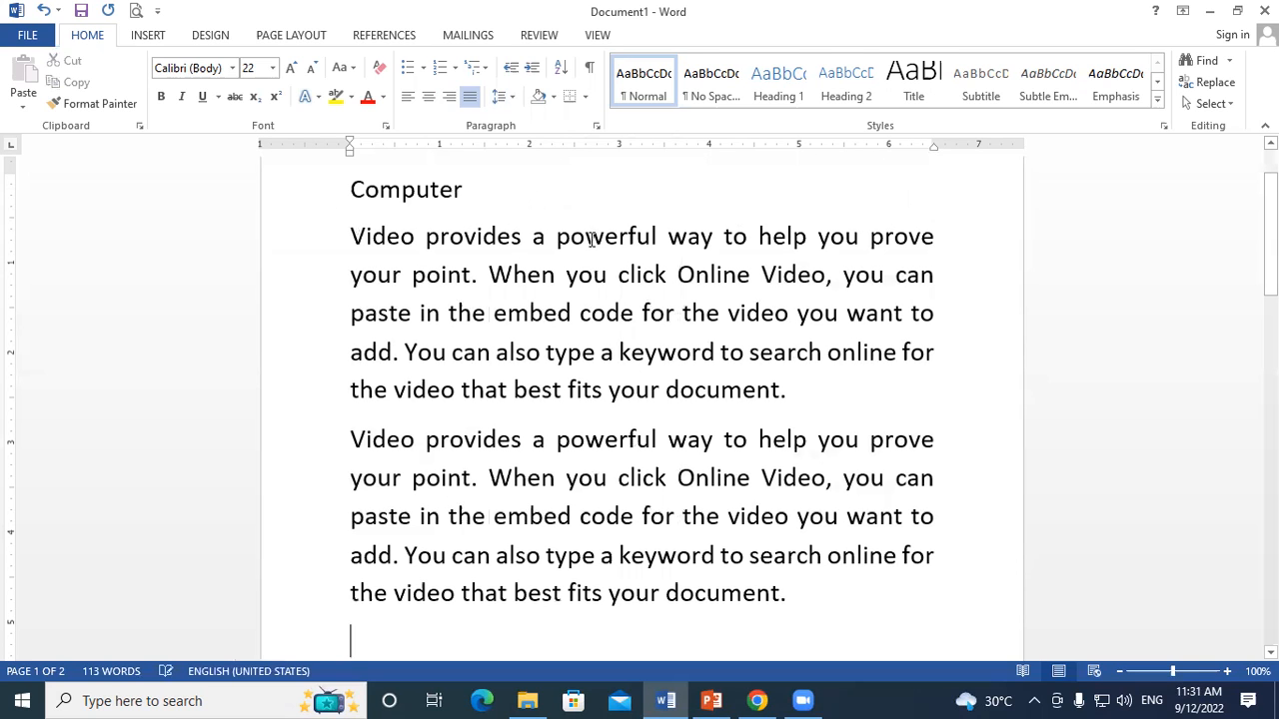
- Add space before both sample paragraphs and remove the space after them
{"action": "left_click_drag", "start_coordinate": [351, 235], "coordinate": [848, 612]}
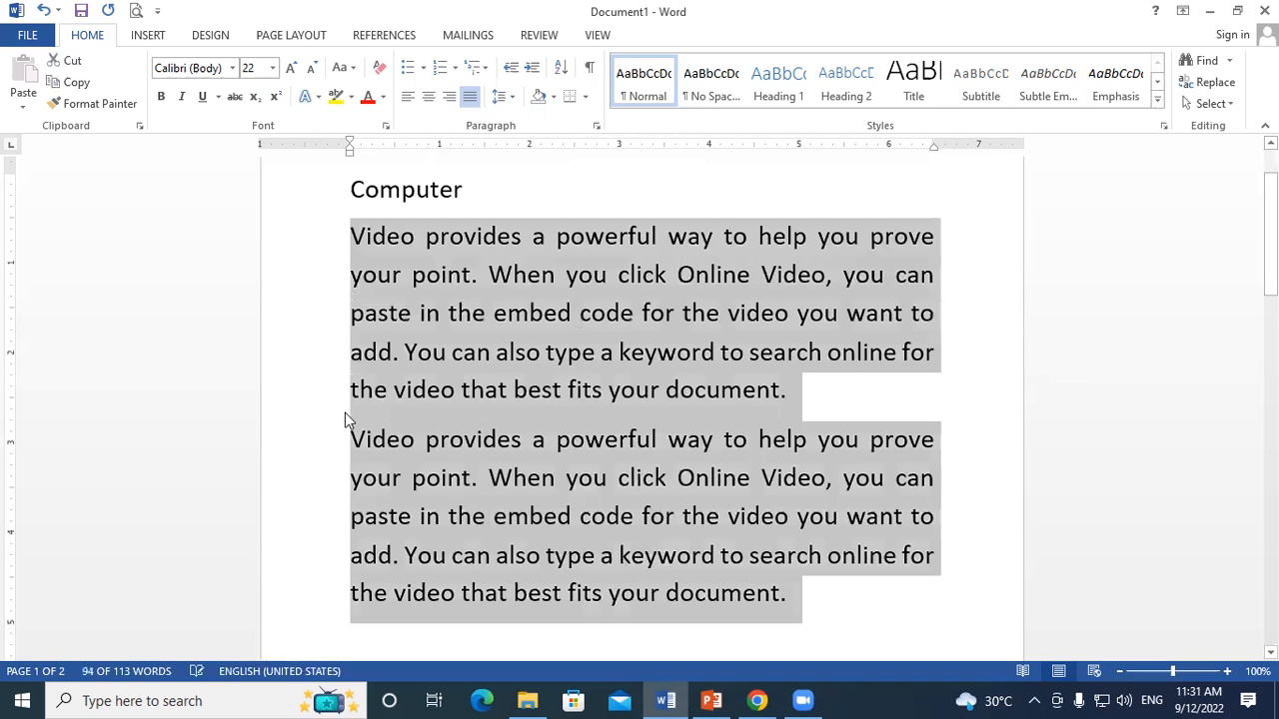
{"action": "left_click", "coordinate": [504, 96]}
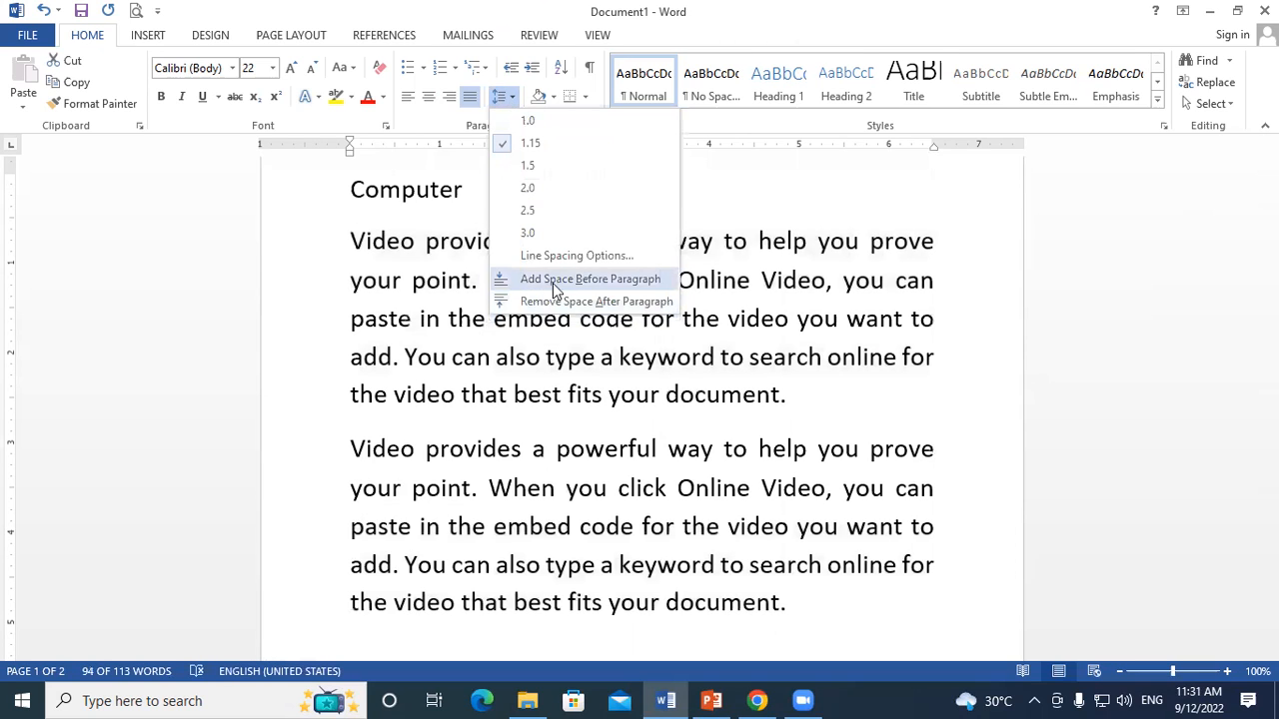
{"action": "left_click", "coordinate": [580, 281]}
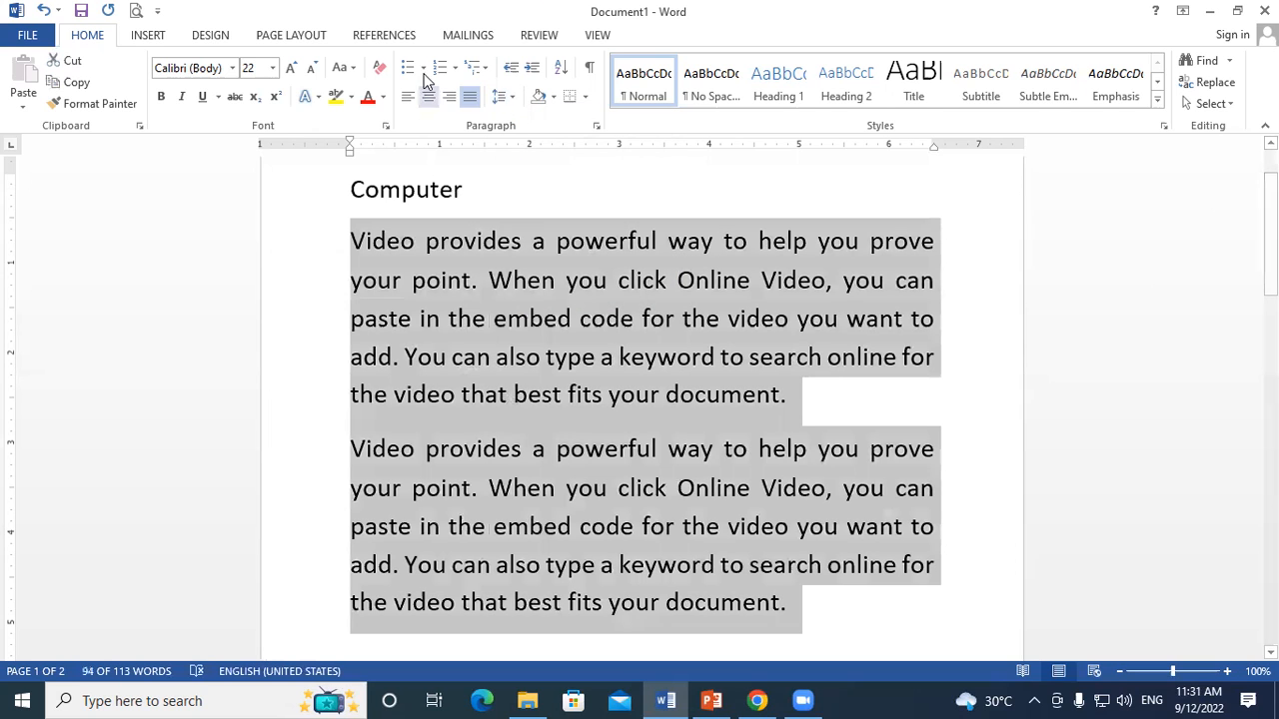
{"action": "left_click", "coordinate": [501, 100]}
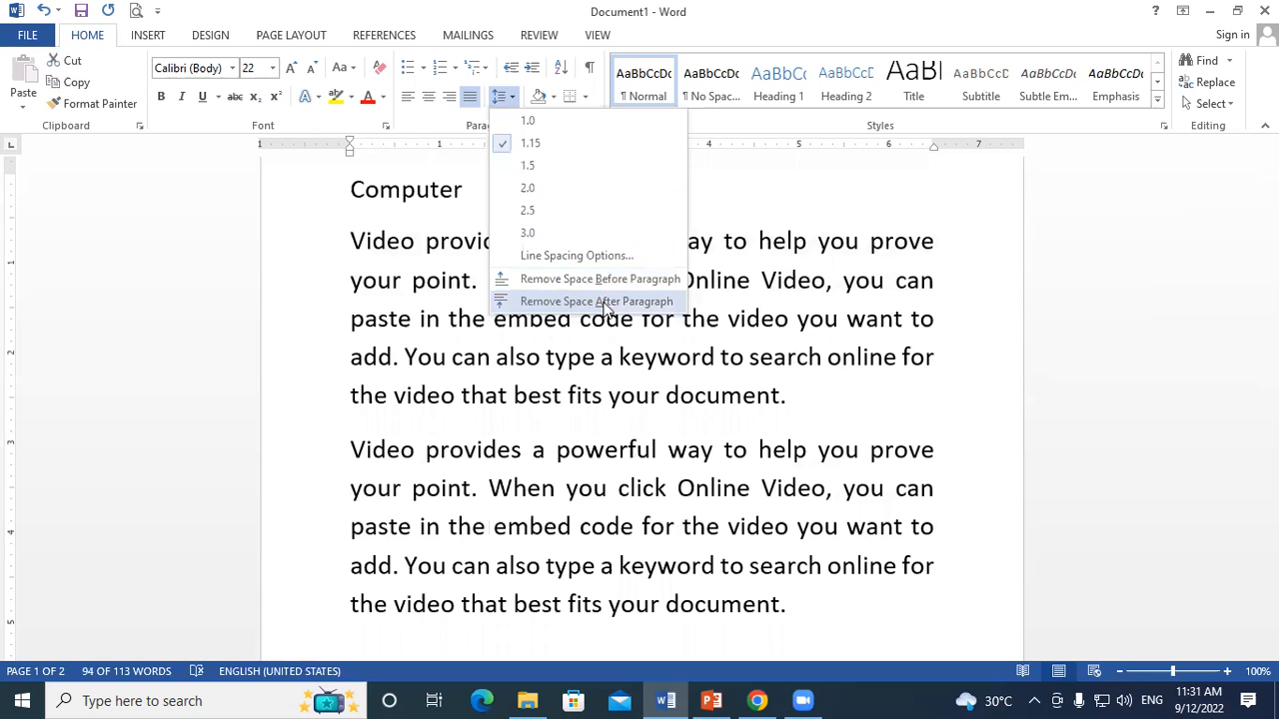
{"action": "left_click", "coordinate": [632, 303]}
{"action": "left_click", "coordinate": [553, 458]}
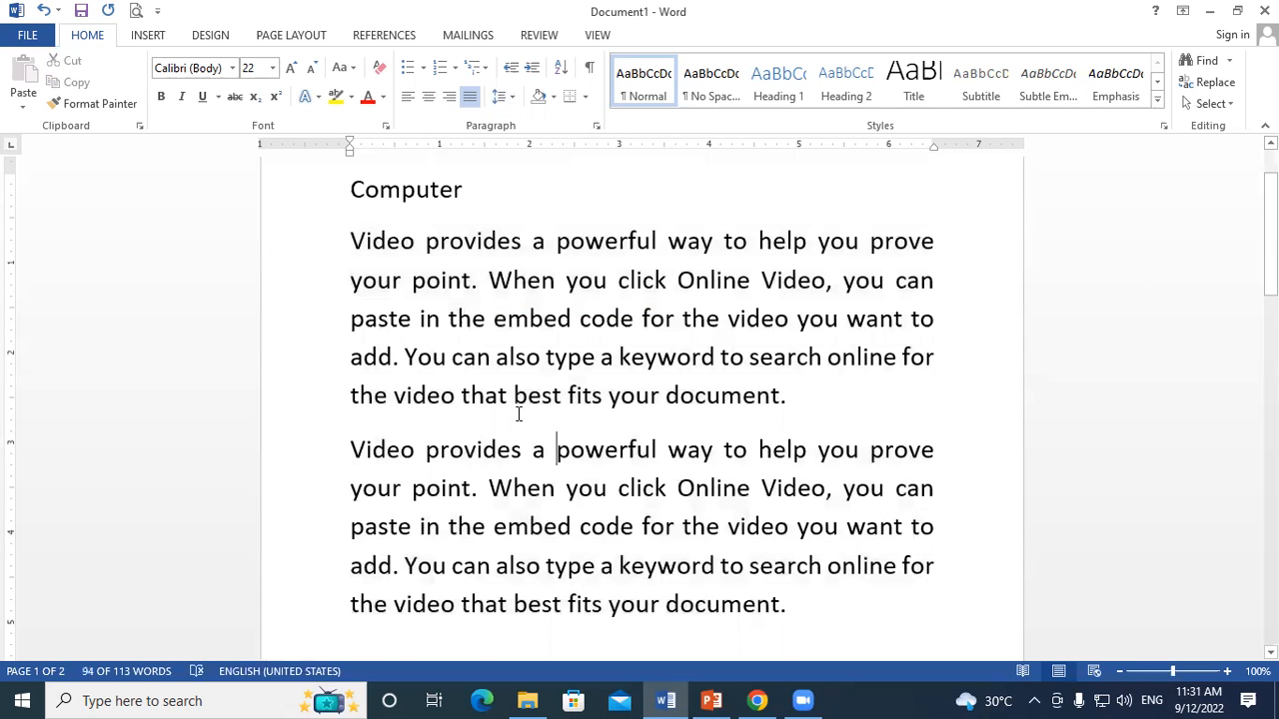
- Remove the space before both sample paragraphs
{"action": "left_click_drag", "start_coordinate": [353, 242], "coordinate": [882, 644]}
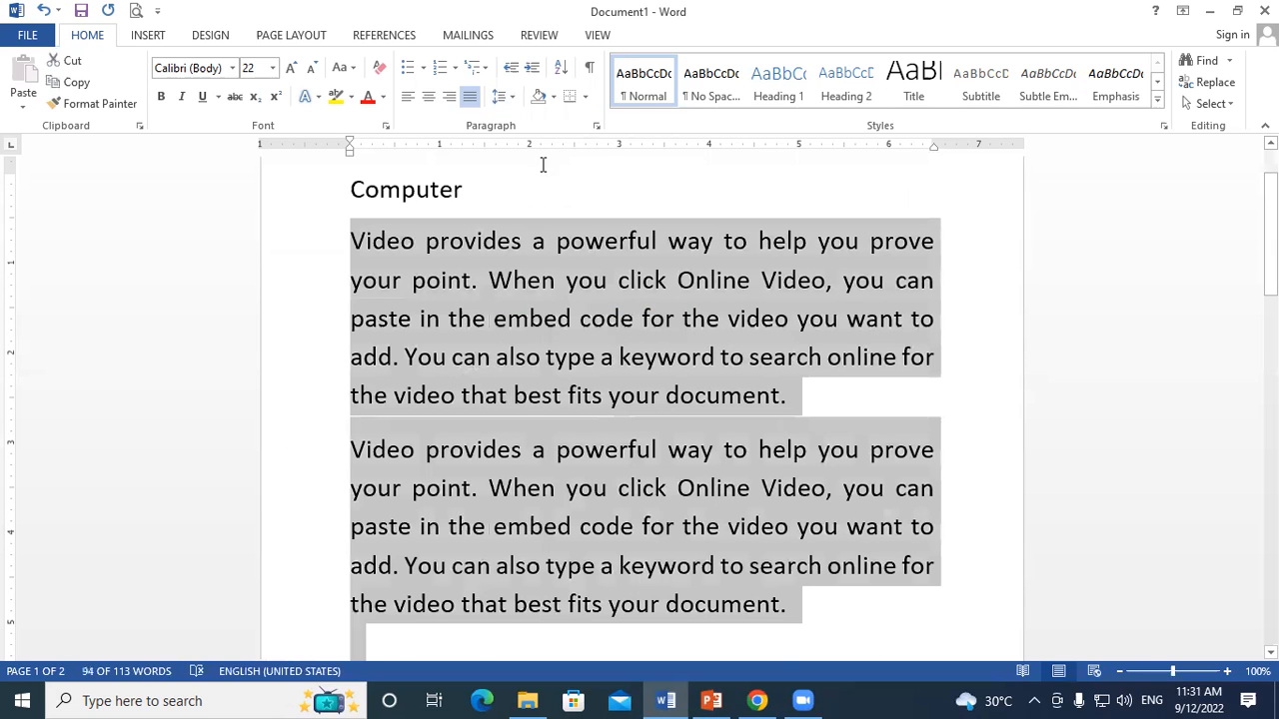
{"action": "left_click", "coordinate": [502, 96]}
{"action": "left_click", "coordinate": [549, 281]}
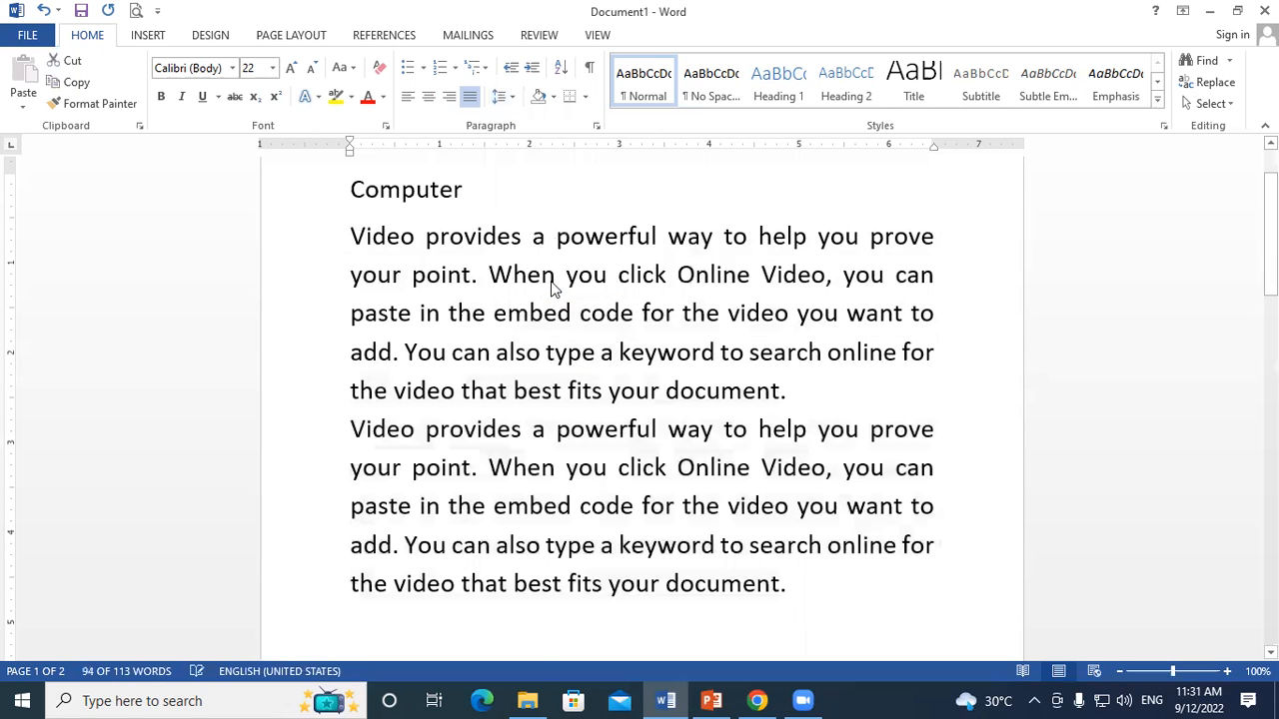
{"action": "left_click", "coordinate": [807, 405]}
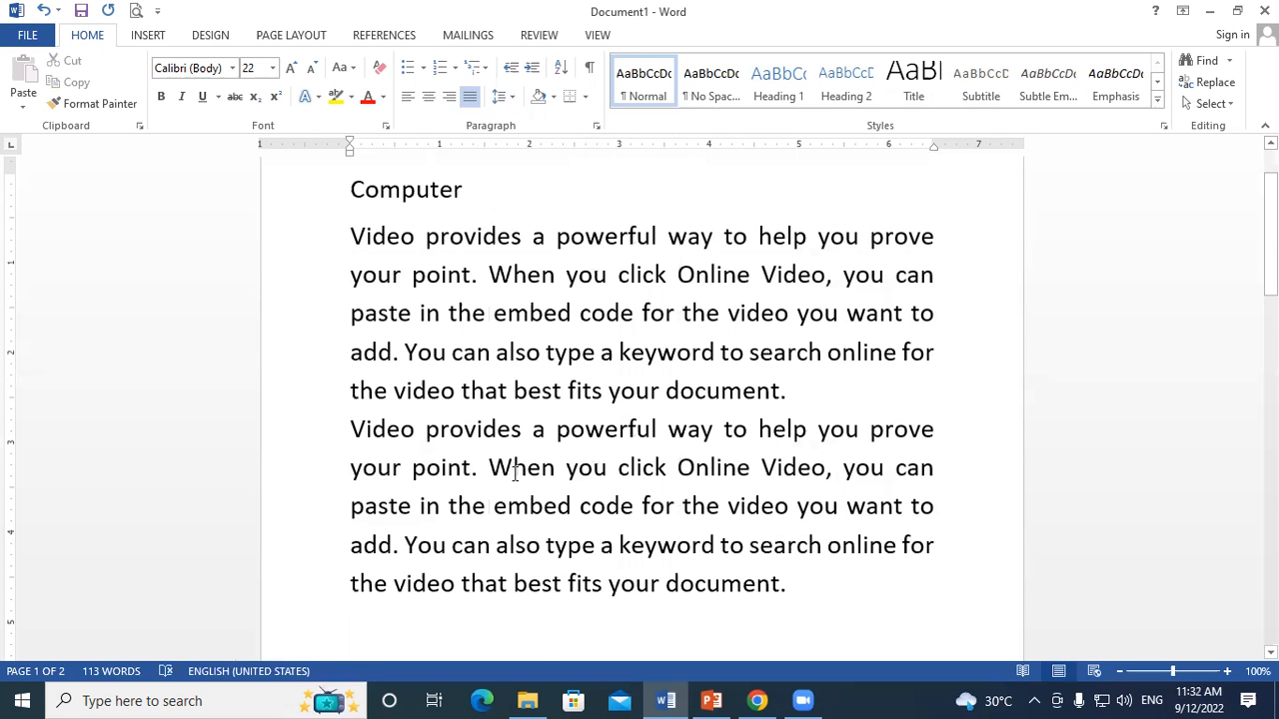
- Add space before both sample paragraphs once more and take it away again
{"action": "left_click_drag", "start_coordinate": [352, 236], "coordinate": [765, 579]}
{"action": "left_click", "coordinate": [502, 96]}
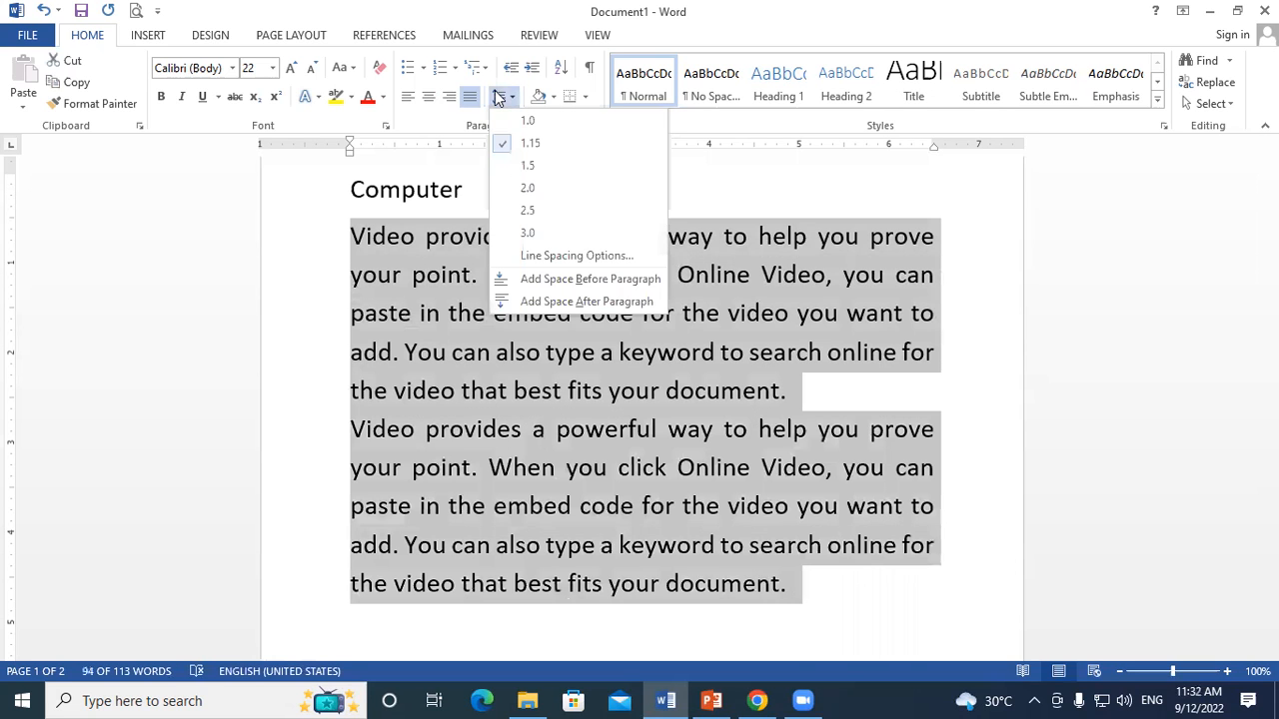
{"action": "left_click", "coordinate": [565, 285]}
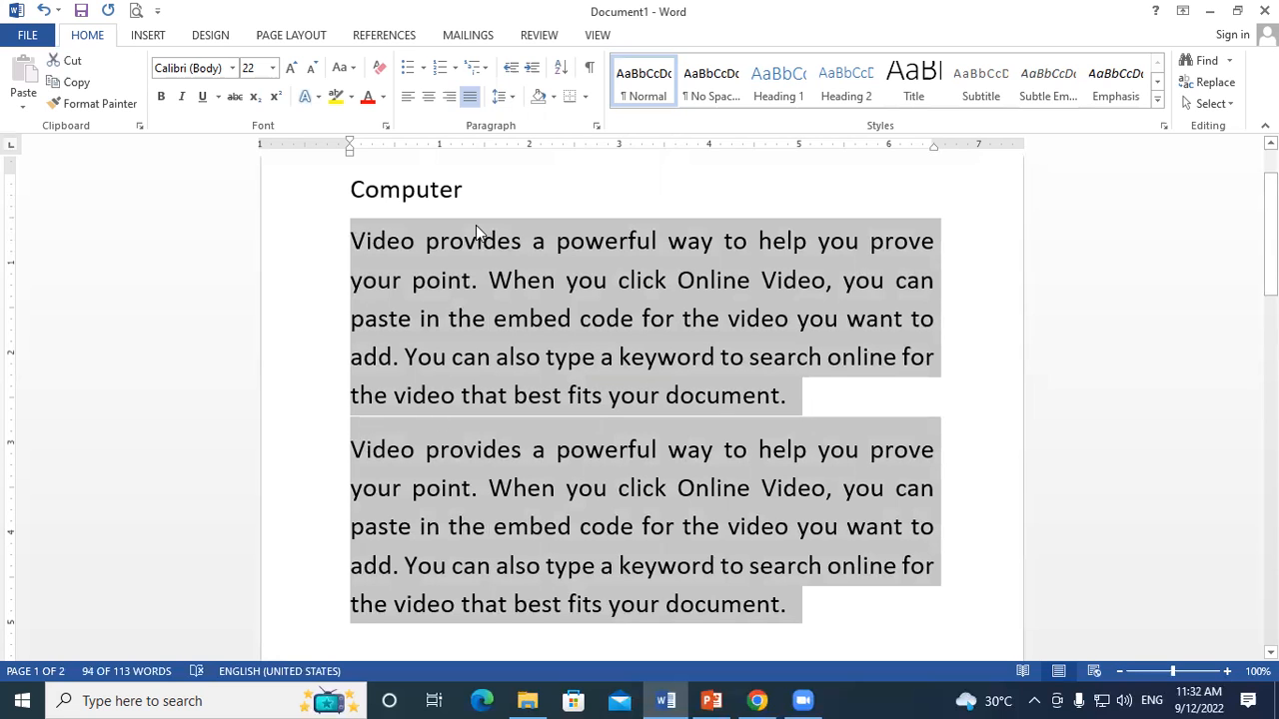
{"action": "left_click", "coordinate": [499, 100]}
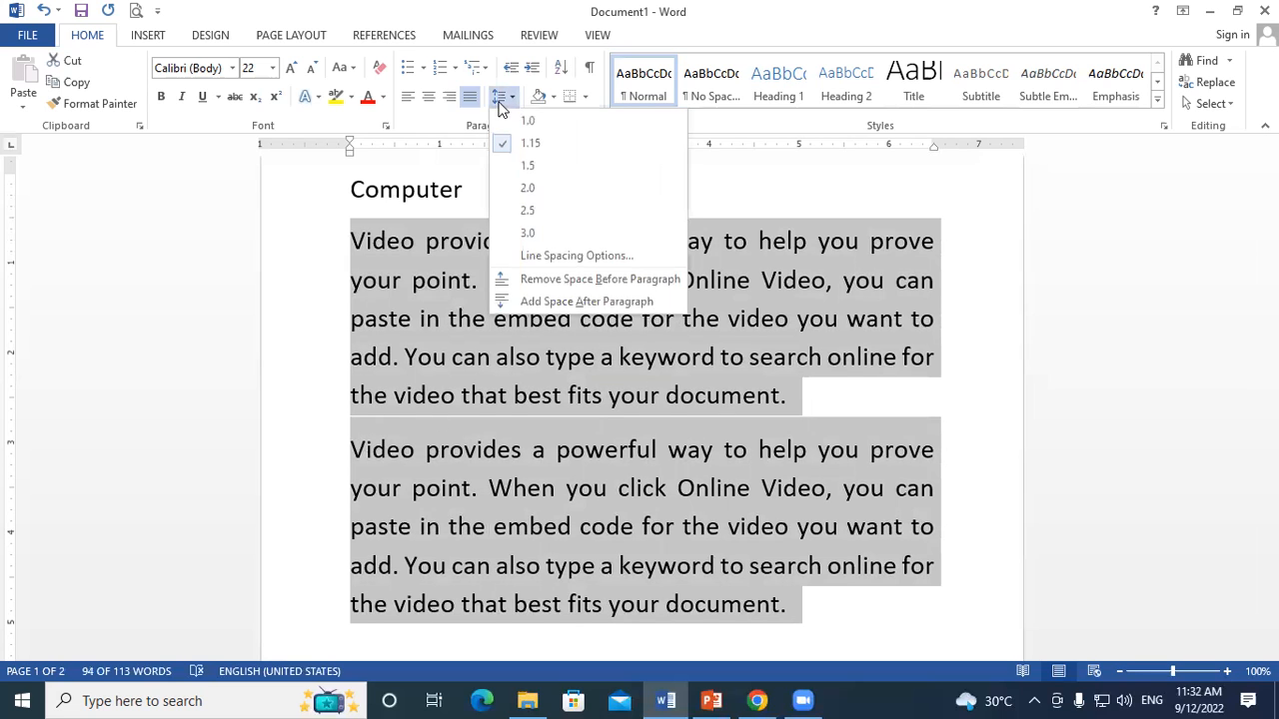
{"action": "left_click", "coordinate": [588, 281]}
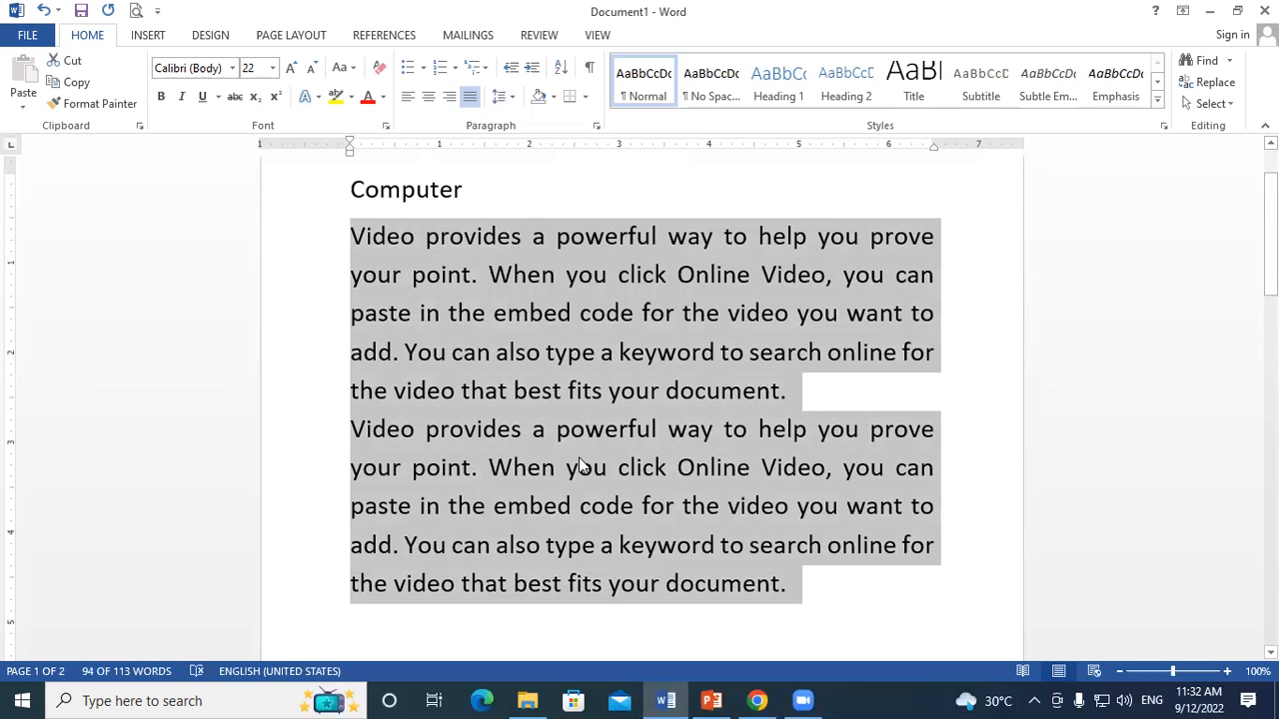
- Set the line spacing of both sample paragraphs to Multiple at 4 through the line spacing options
{"action": "scroll", "coordinate": [650, 479], "scroll_direction": "down", "scroll_amount": 1}
{"action": "left_click", "coordinate": [836, 517]}
{"action": "scroll", "coordinate": [727, 480], "scroll_direction": "up", "scroll_amount": 1}
{"action": "left_click_drag", "start_coordinate": [816, 597], "coordinate": [352, 236]}
{"action": "left_click", "coordinate": [505, 98]}
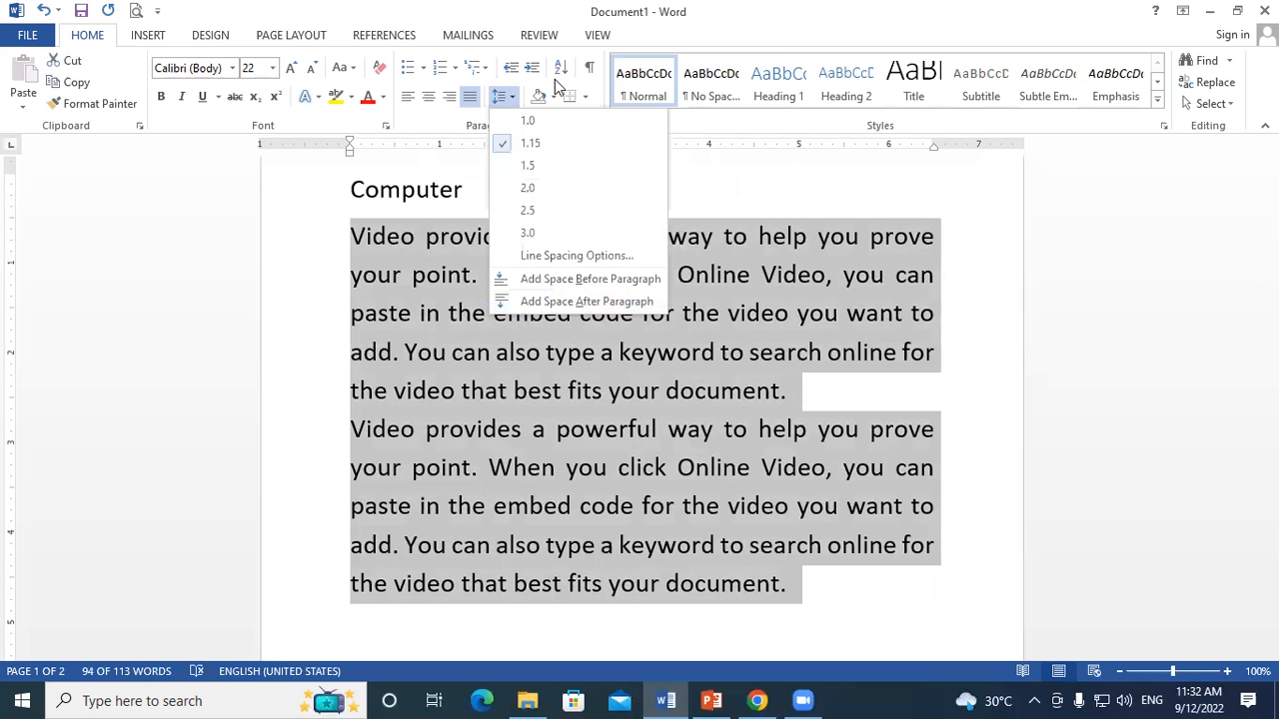
{"action": "left_click", "coordinate": [578, 256]}
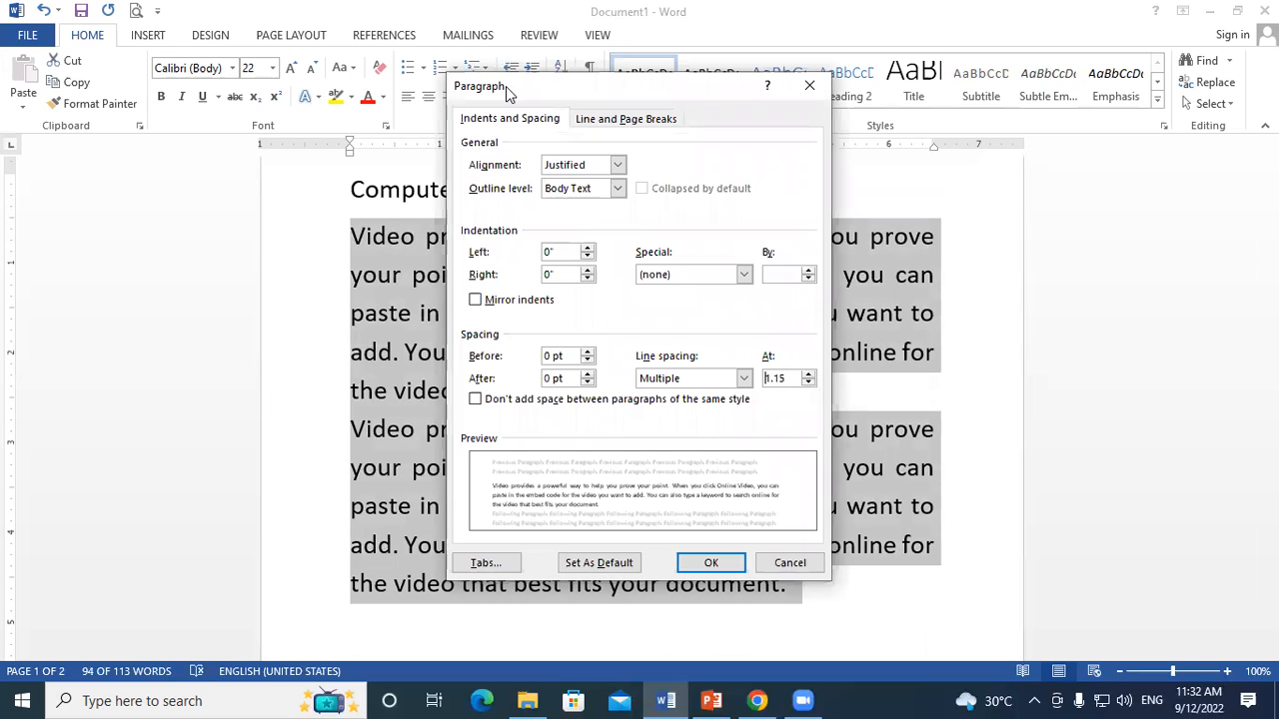
{"action": "left_click_drag", "start_coordinate": [506, 86], "coordinate": [139, 67]}
{"action": "left_click", "coordinate": [443, 356]}
{"action": "left_click", "coordinate": [442, 356]}
{"action": "left_click", "coordinate": [442, 356]}
{"action": "left_click", "coordinate": [442, 356]}
{"action": "left_click", "coordinate": [443, 356]}
{"action": "left_click", "coordinate": [442, 356]}
{"action": "left_click", "coordinate": [442, 356]}
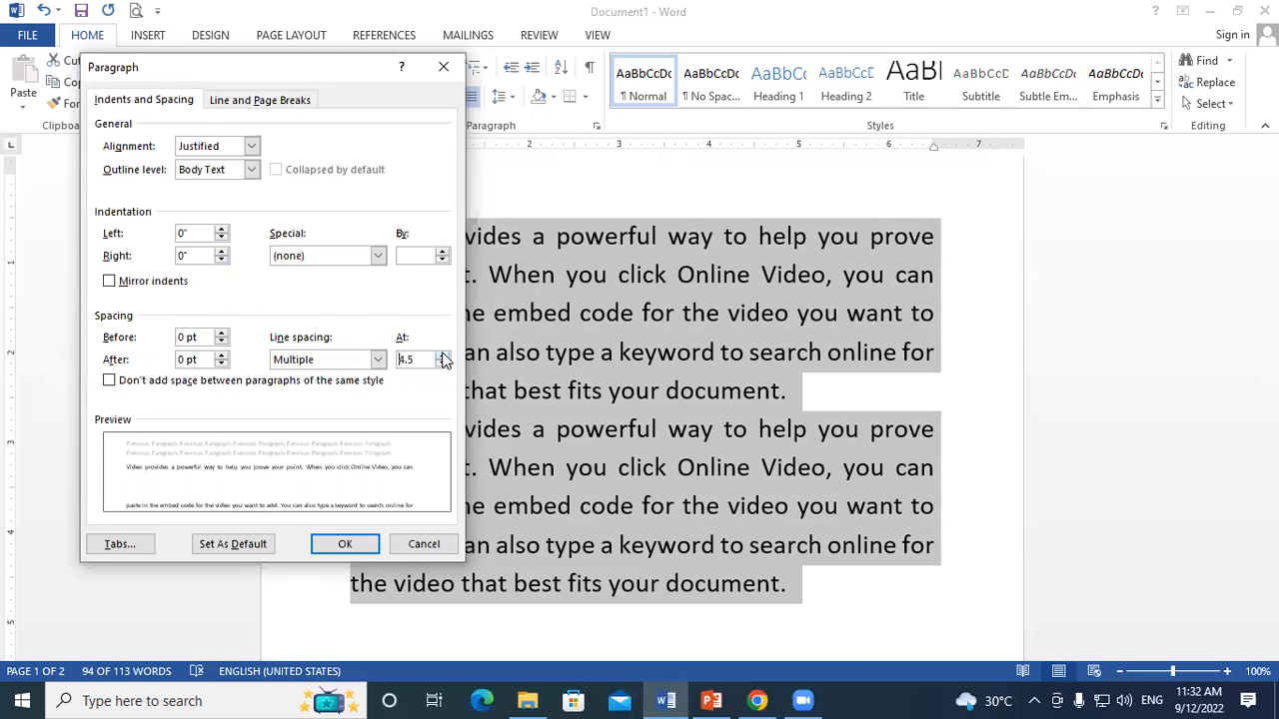
{"action": "left_click", "coordinate": [442, 356]}
{"action": "left_click", "coordinate": [442, 357]}
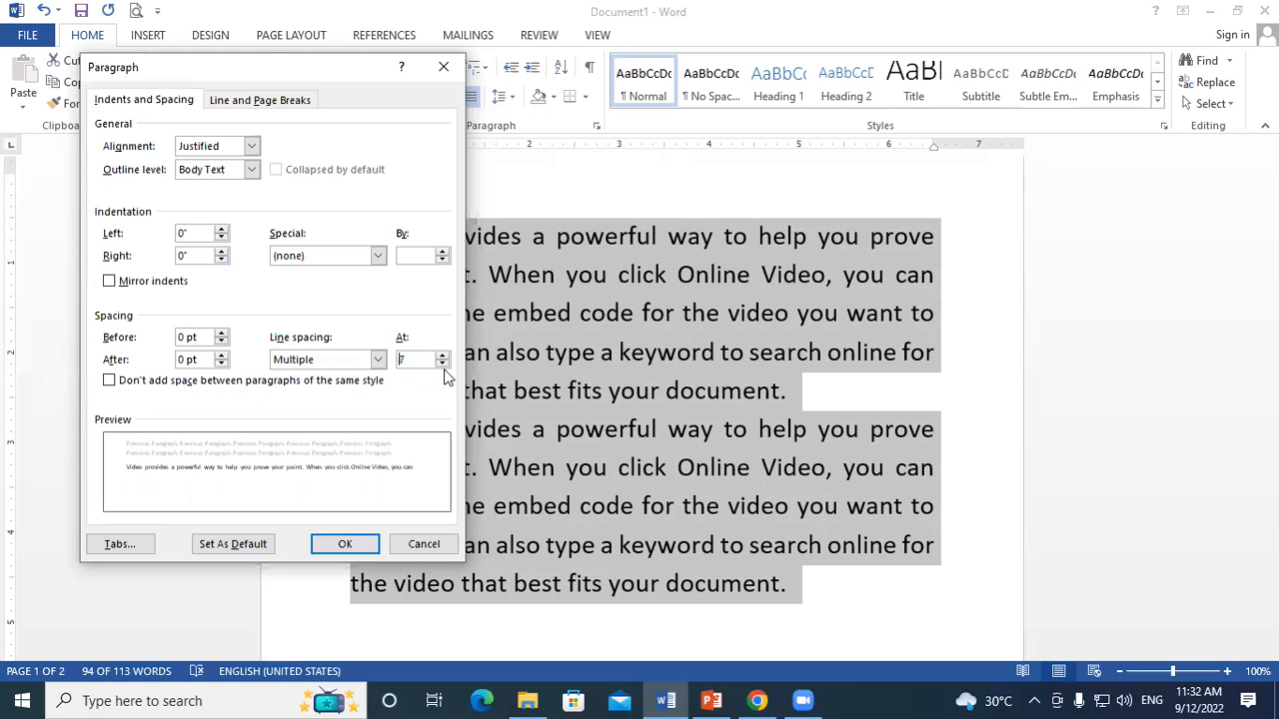
{"action": "left_click", "coordinate": [442, 363]}
{"action": "left_click", "coordinate": [443, 364]}
{"action": "left_click", "coordinate": [443, 363]}
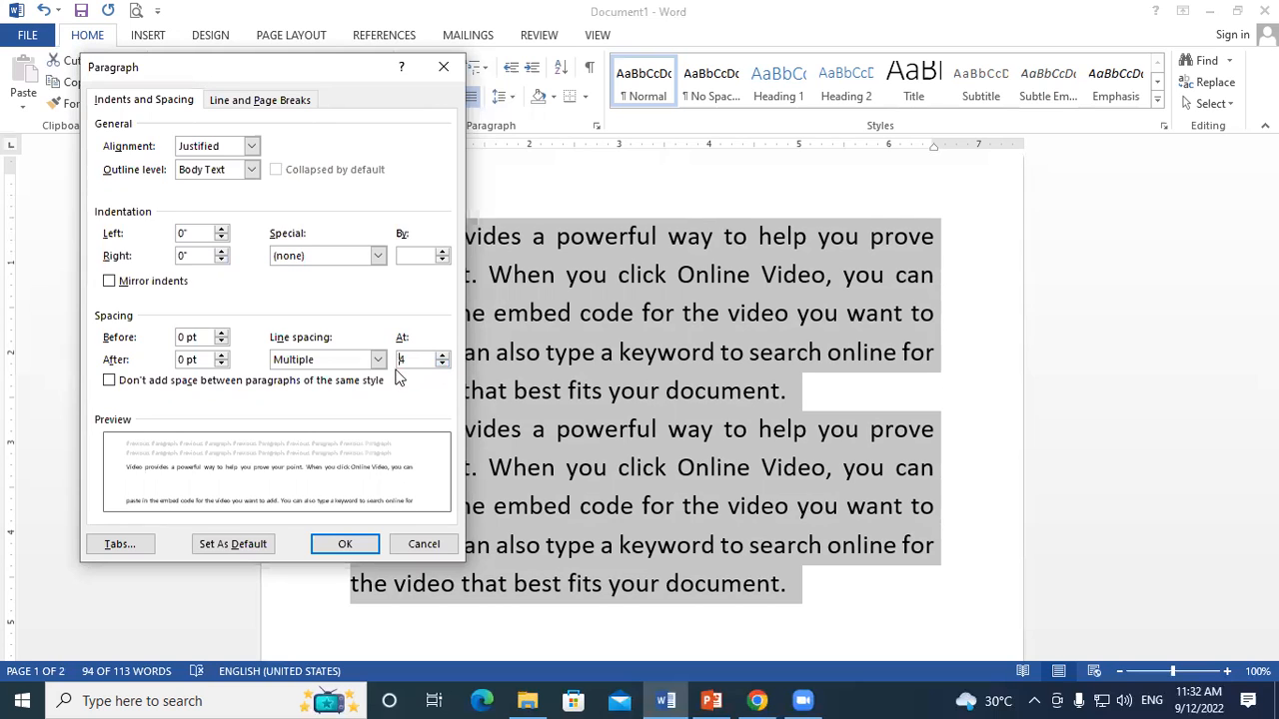
{"action": "left_click", "coordinate": [350, 549]}
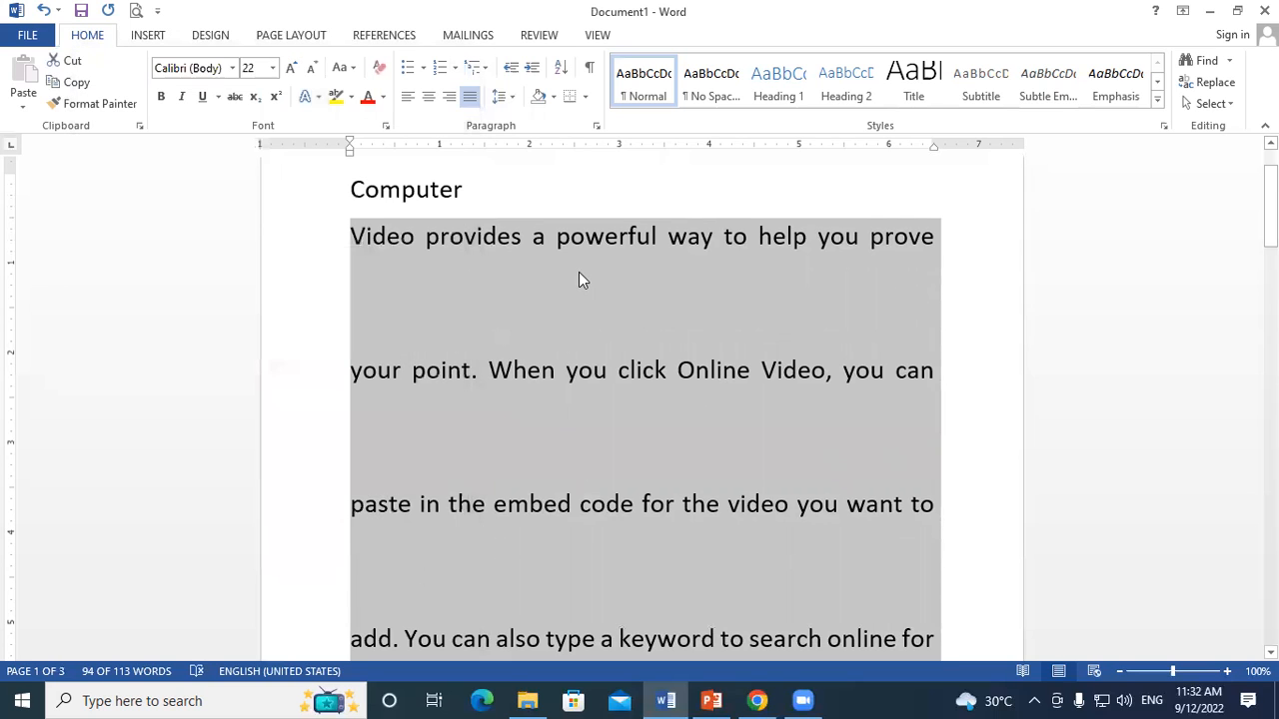
{"action": "scroll", "coordinate": [576, 280], "scroll_direction": "down", "scroll_amount": 5}
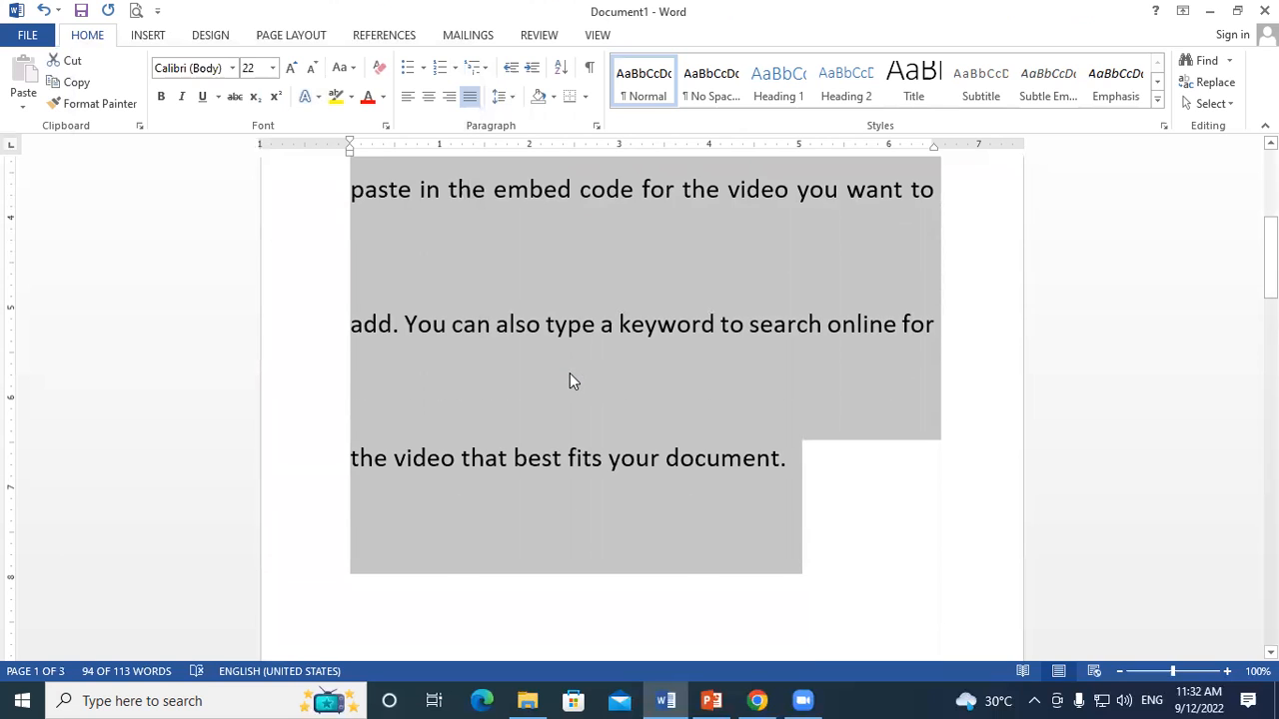
{"action": "scroll", "coordinate": [572, 380], "scroll_direction": "up", "scroll_amount": 3}
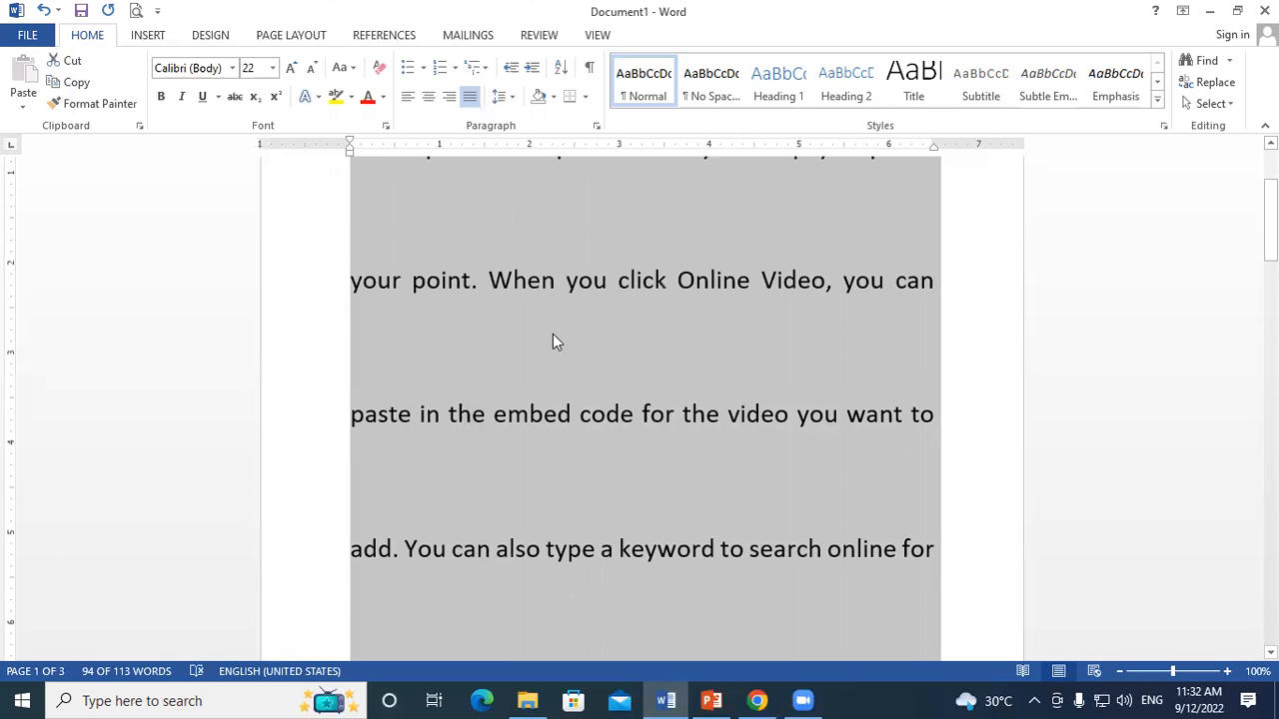
- Set the line spacing of both sample paragraphs to 1.0
{"action": "left_click", "coordinate": [500, 96]}
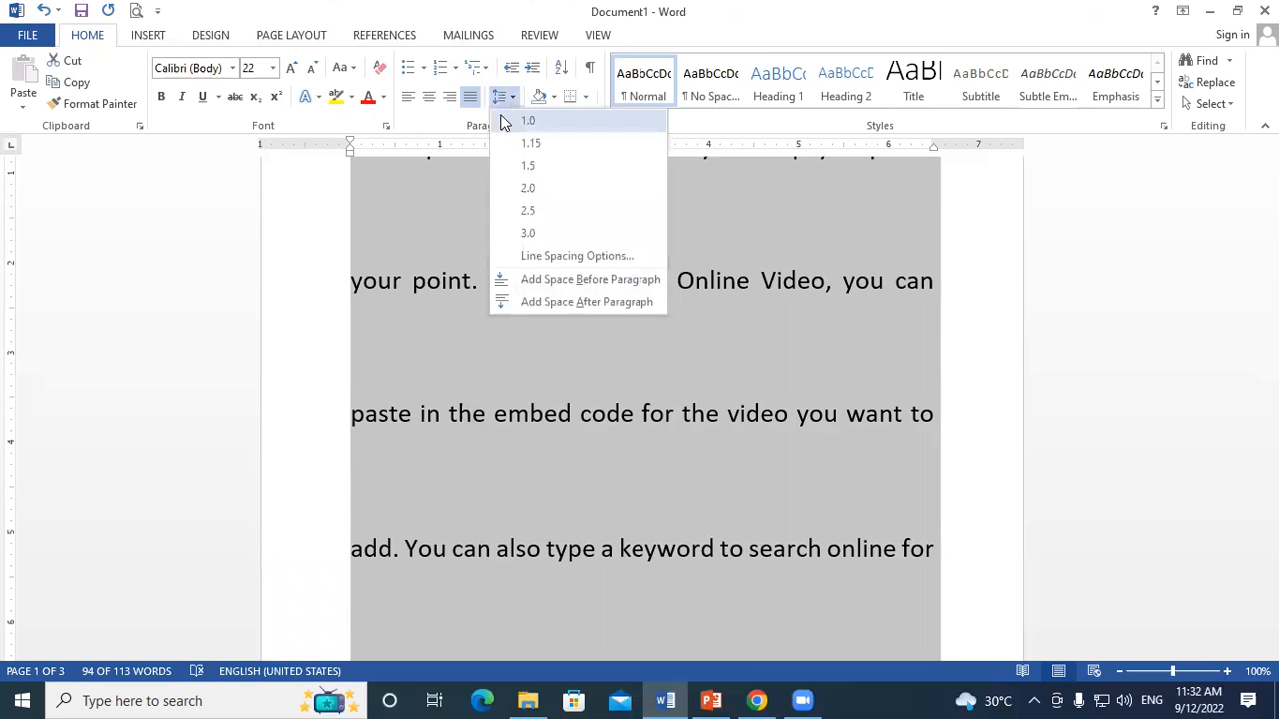
{"action": "left_click", "coordinate": [526, 121]}
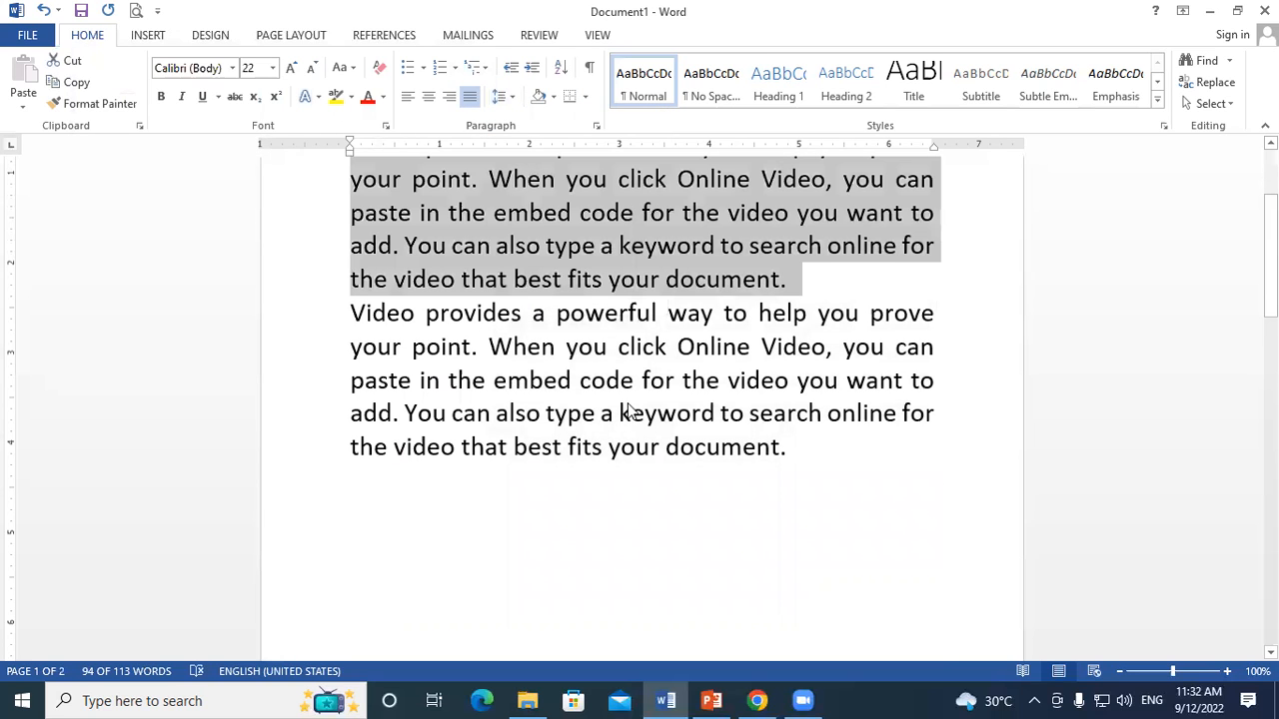
{"action": "scroll", "coordinate": [708, 486], "scroll_direction": "up", "scroll_amount": 2}
{"action": "left_click", "coordinate": [794, 583]}
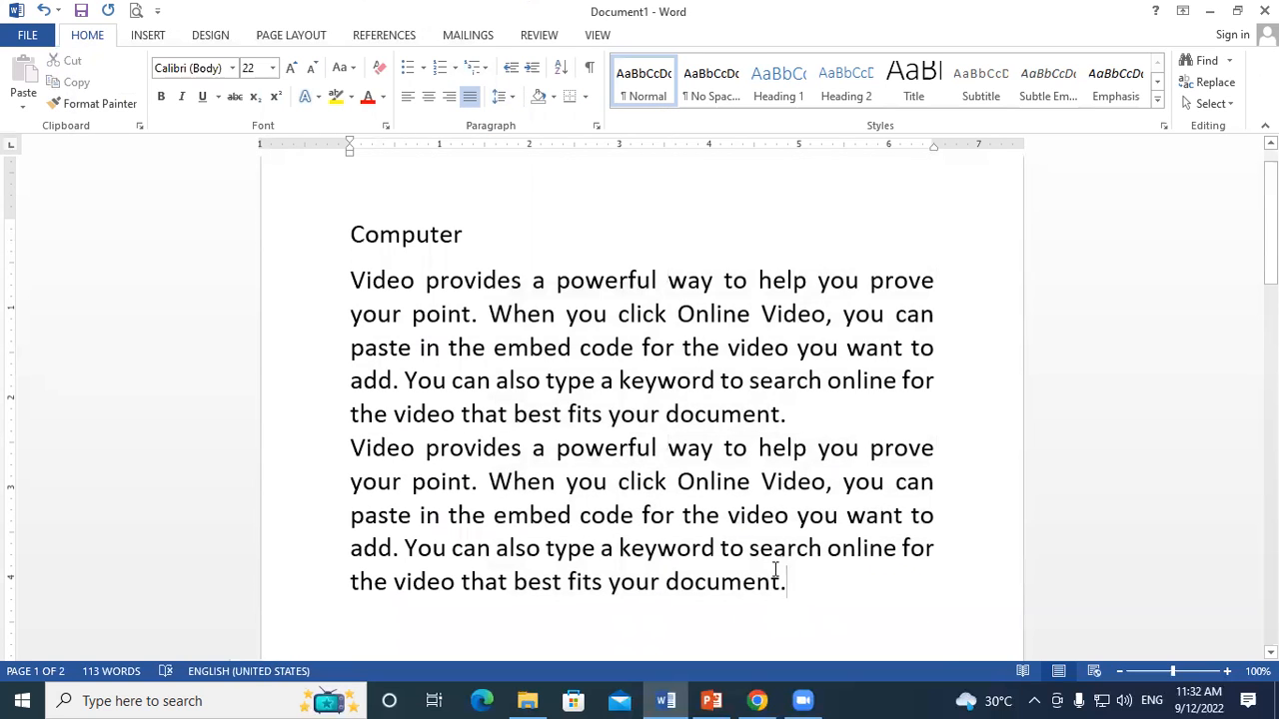
{"action": "left_click_drag", "start_coordinate": [352, 284], "coordinate": [874, 598]}
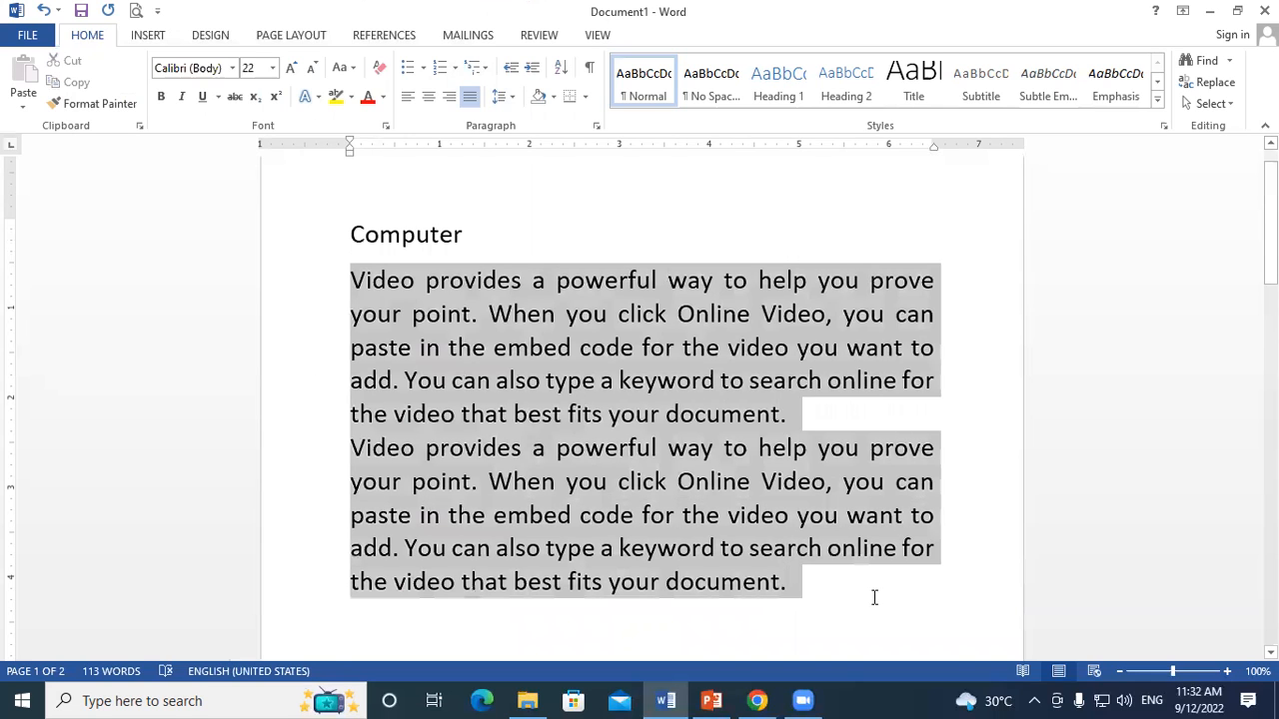
{"action": "left_click", "coordinate": [871, 599]}
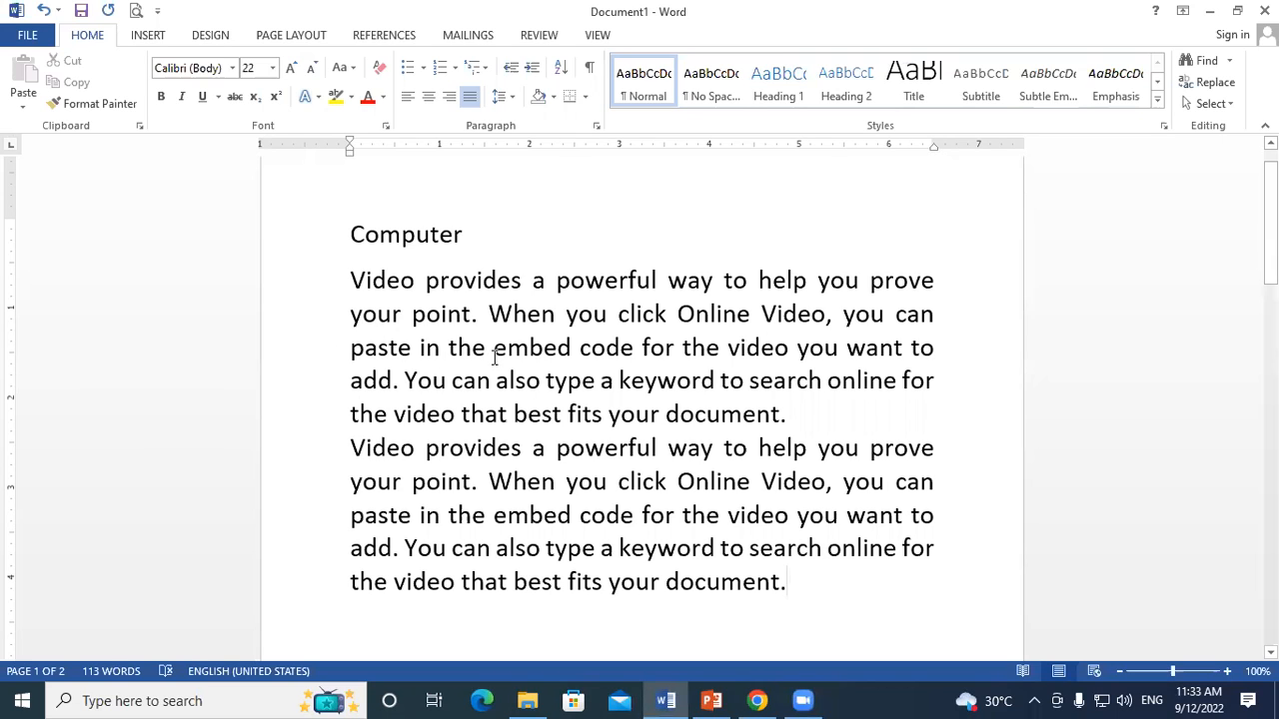
- Highlight the word "embed" in the first sample paragraph and "you" in the second paragraph's second line in yellow
{"action": "left_click_drag", "start_coordinate": [495, 350], "coordinate": [574, 349]}
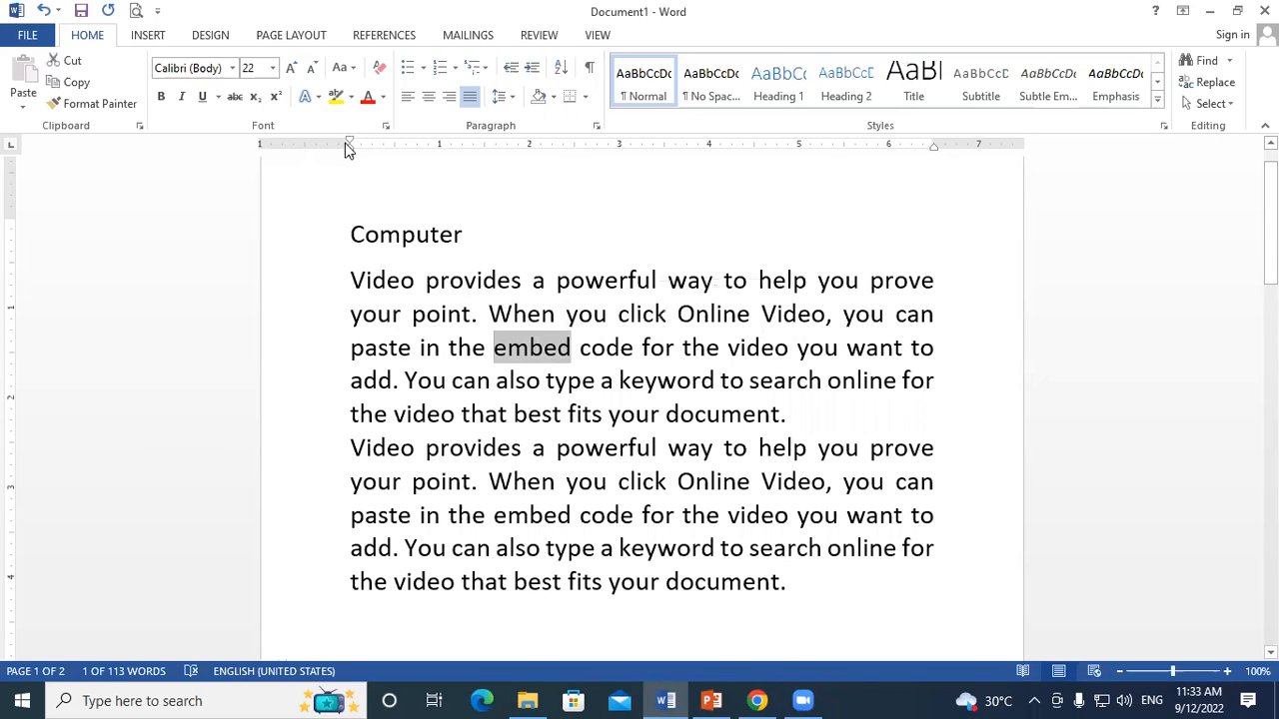
{"action": "left_click", "coordinate": [336, 96]}
{"action": "left_click", "coordinate": [591, 414]}
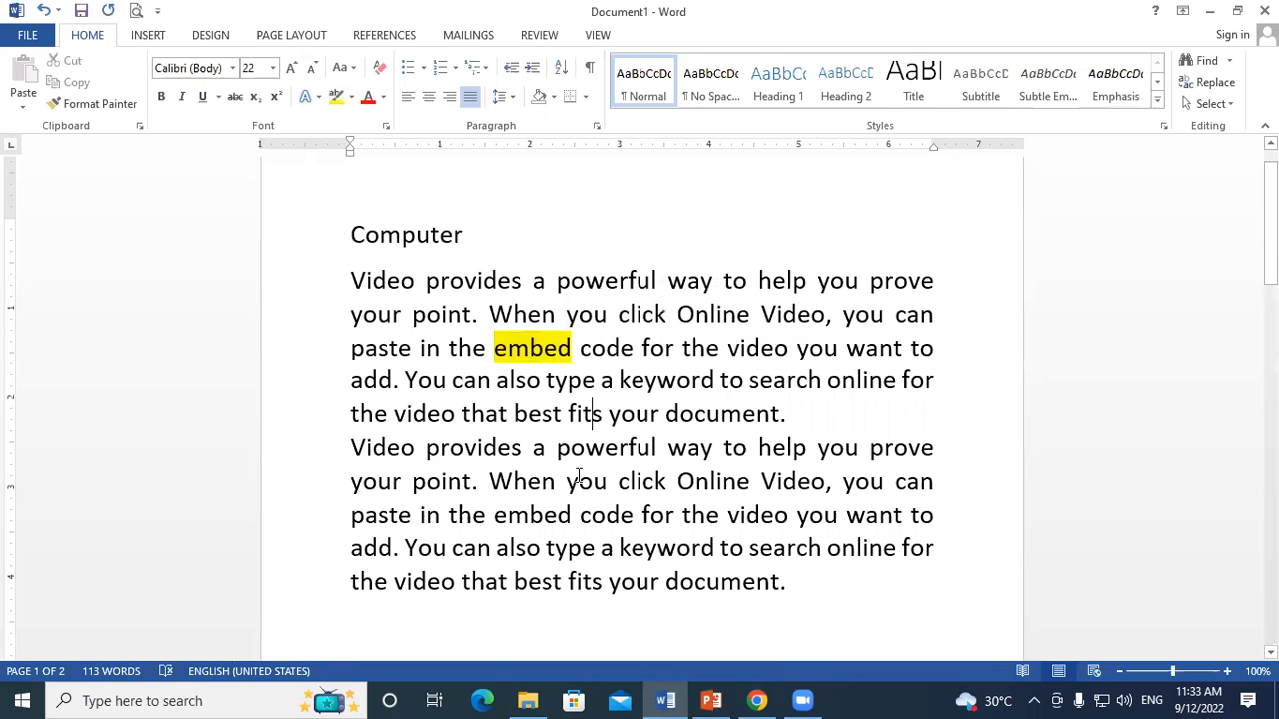
{"action": "left_click_drag", "start_coordinate": [566, 484], "coordinate": [606, 487]}
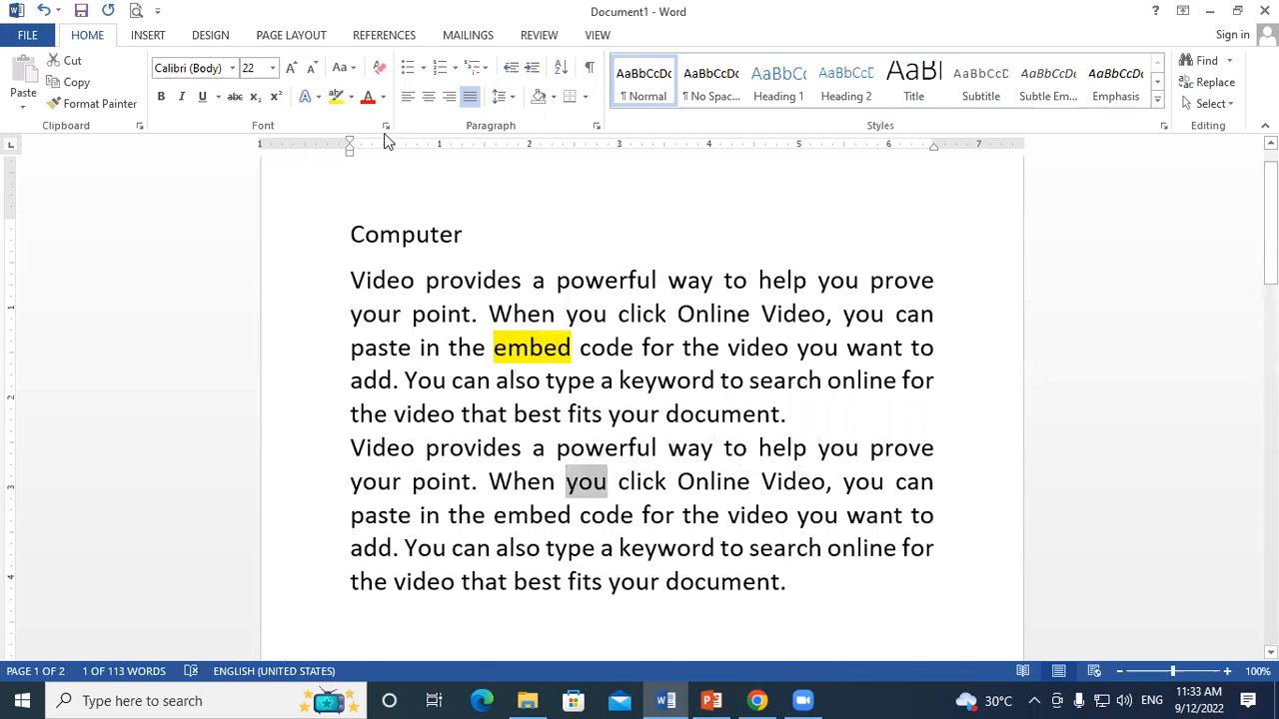
{"action": "left_click", "coordinate": [336, 99]}
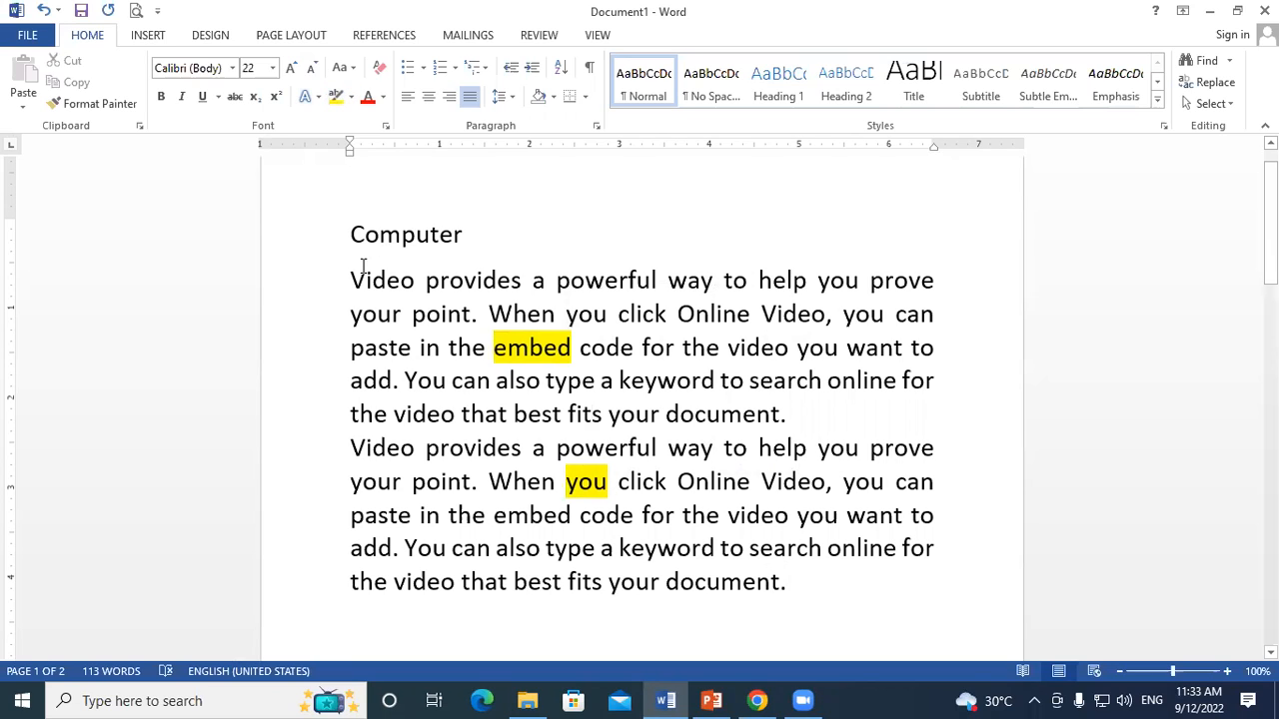
- Highlight the text of the whole first sample paragraph in yellow
{"action": "left_click_drag", "start_coordinate": [359, 282], "coordinate": [654, 357]}
{"action": "left_click", "coordinate": [719, 379]}
{"action": "mouse_move", "coordinate": [783, 415]}
{"action": "left_mouse_down"}
{"action": "mouse_move", "coordinate": [605, 379]}
{"action": "mouse_move", "coordinate": [362, 279]}
{"action": "mouse_move", "coordinate": [666, 391]}
{"action": "mouse_move", "coordinate": [799, 414]}
{"action": "left_mouse_up"}
{"action": "left_click", "coordinate": [669, 447]}
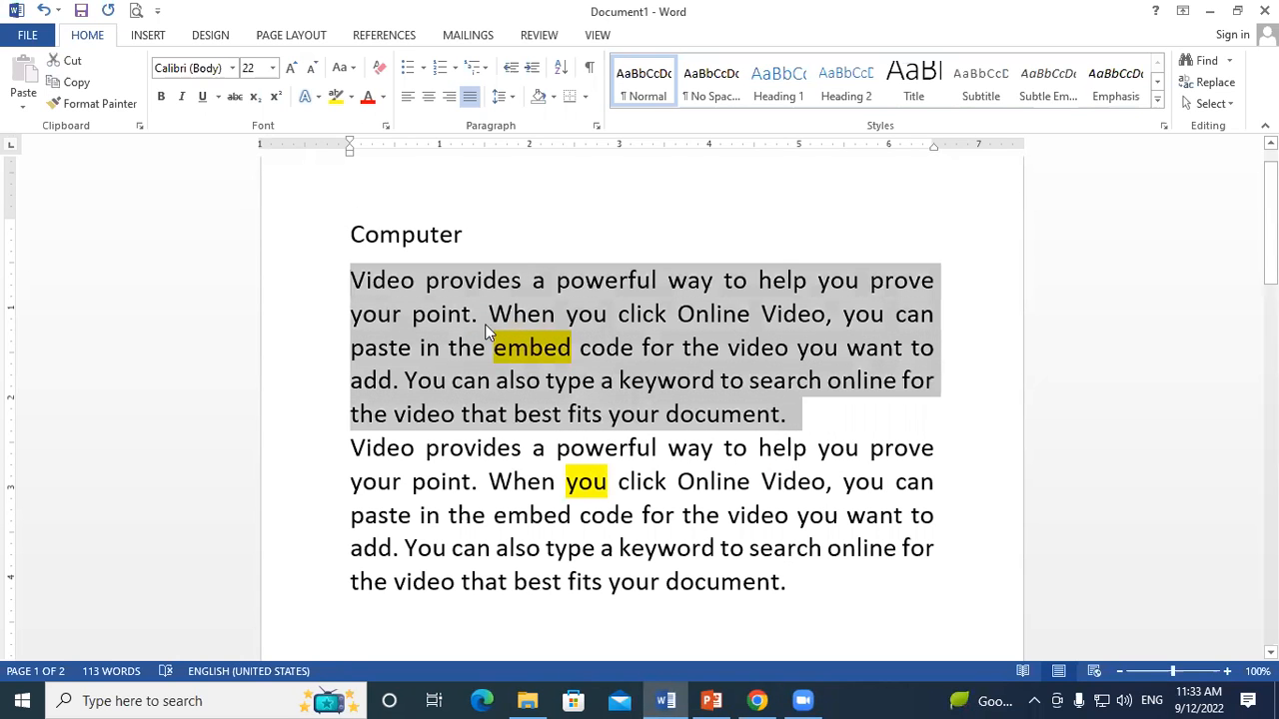
{"action": "left_click", "coordinate": [351, 97]}
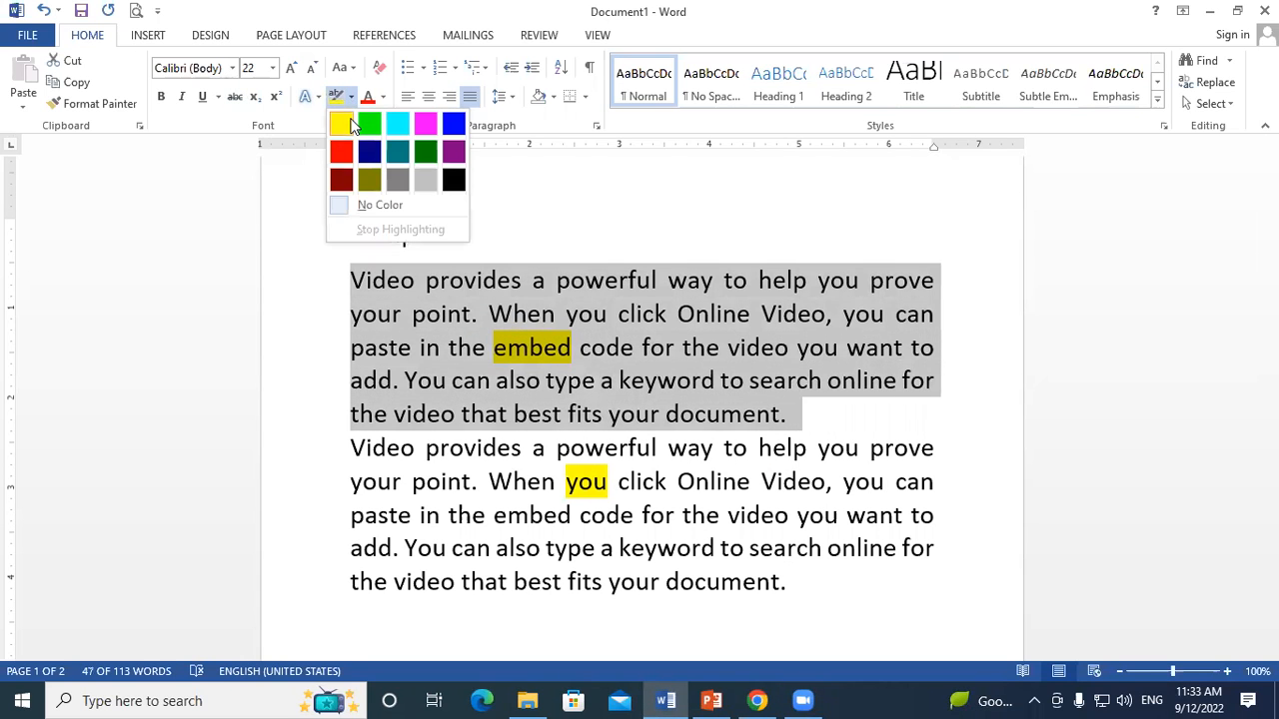
{"action": "left_click", "coordinate": [345, 122]}
{"action": "key", "text": "Right"}
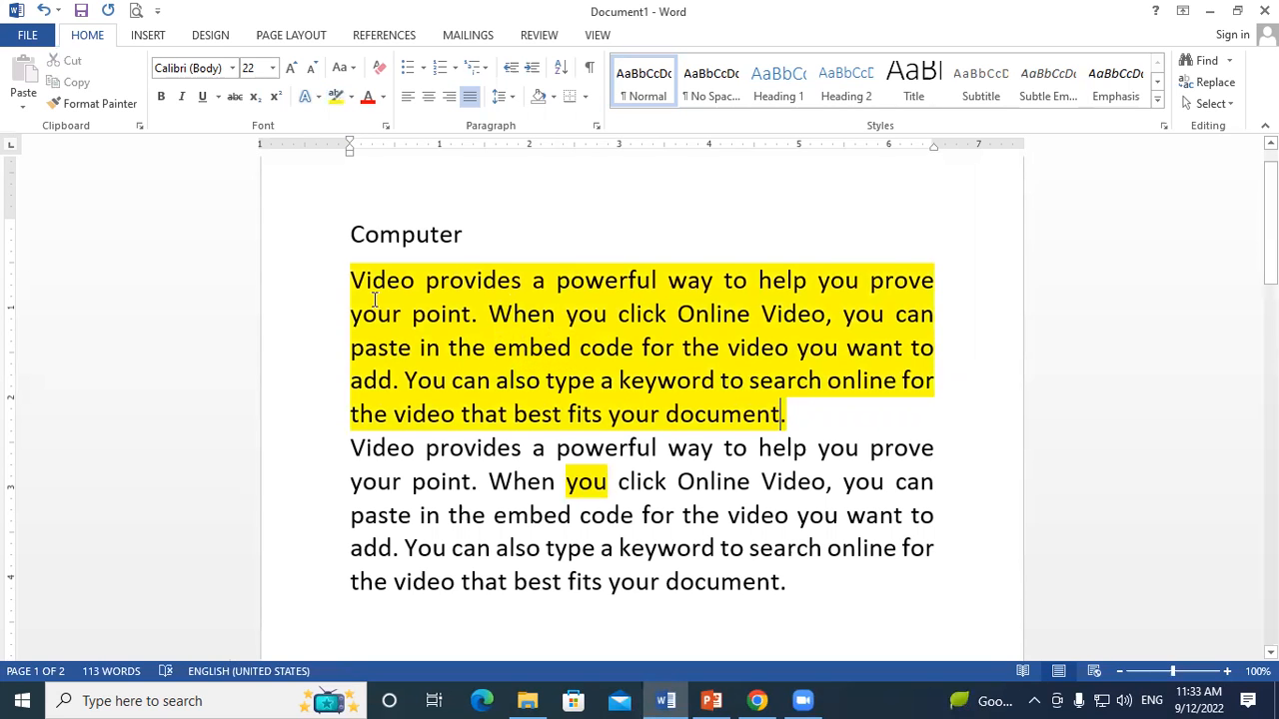
- Set the line spacing of the highlighted first sample paragraph to 1.15
{"action": "left_click_drag", "start_coordinate": [349, 276], "coordinate": [797, 416]}
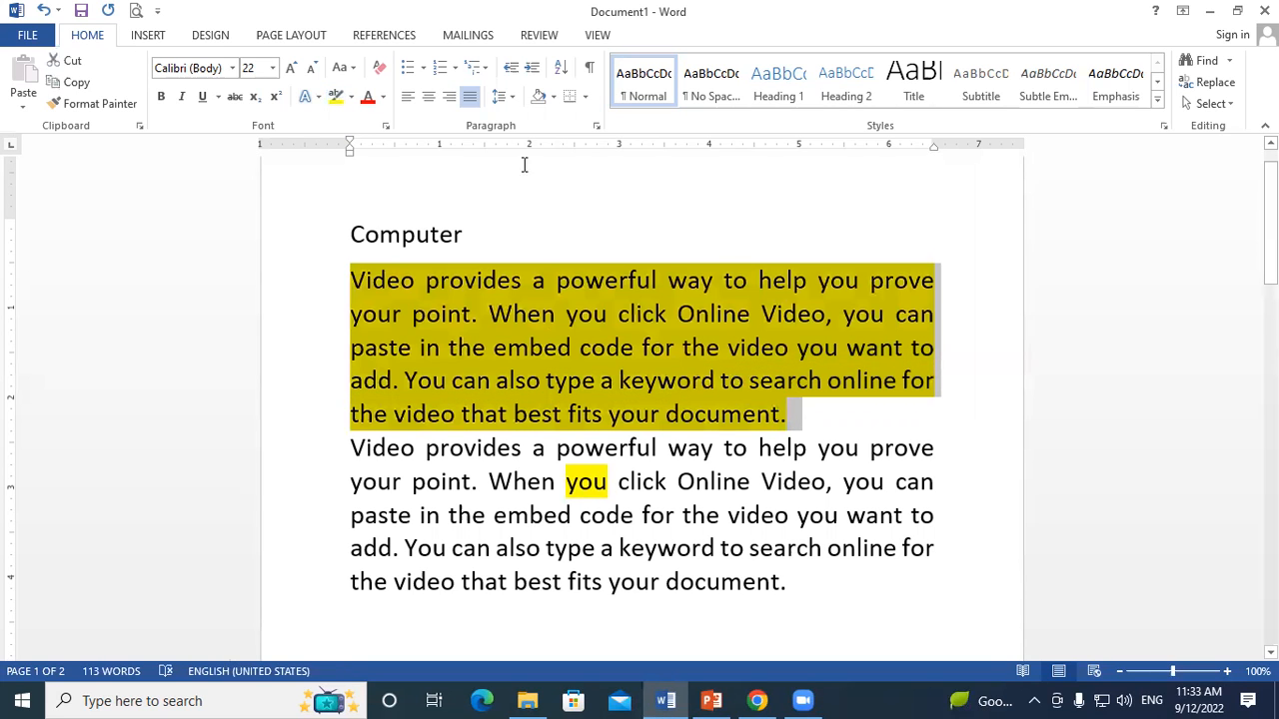
{"action": "left_click", "coordinate": [499, 99]}
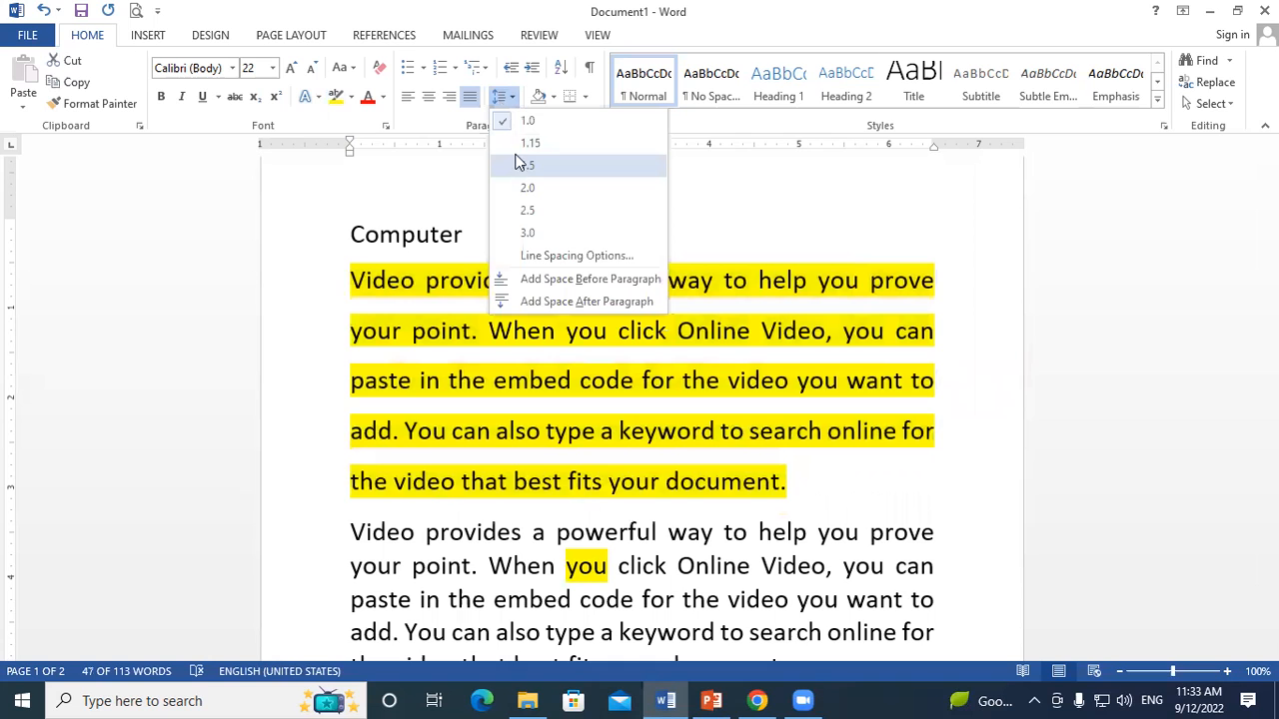
{"action": "left_click", "coordinate": [515, 148]}
{"action": "left_click", "coordinate": [888, 454]}
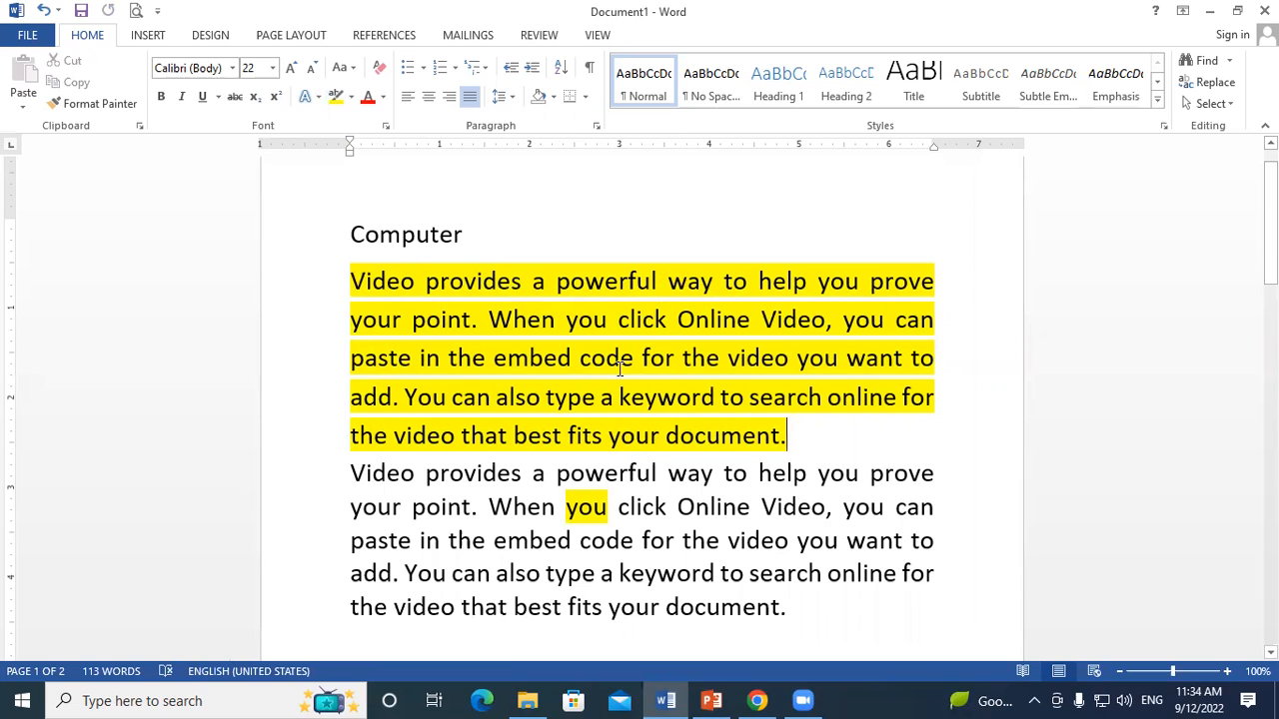
- Set the line spacing of the second sample paragraph to 1.15 as well
{"action": "scroll", "coordinate": [420, 442], "scroll_direction": "down", "scroll_amount": 1}
{"action": "left_click_drag", "start_coordinate": [351, 430], "coordinate": [836, 586]}
{"action": "left_click", "coordinate": [512, 96]}
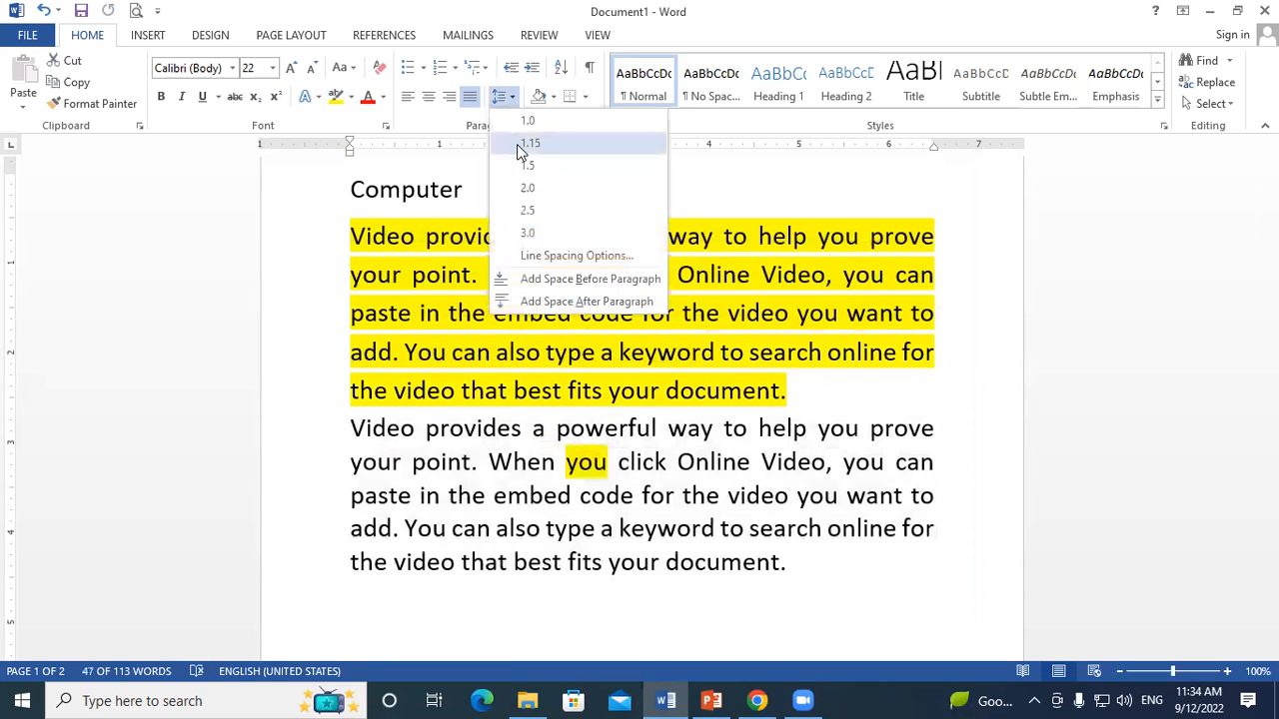
{"action": "left_click", "coordinate": [516, 144]}
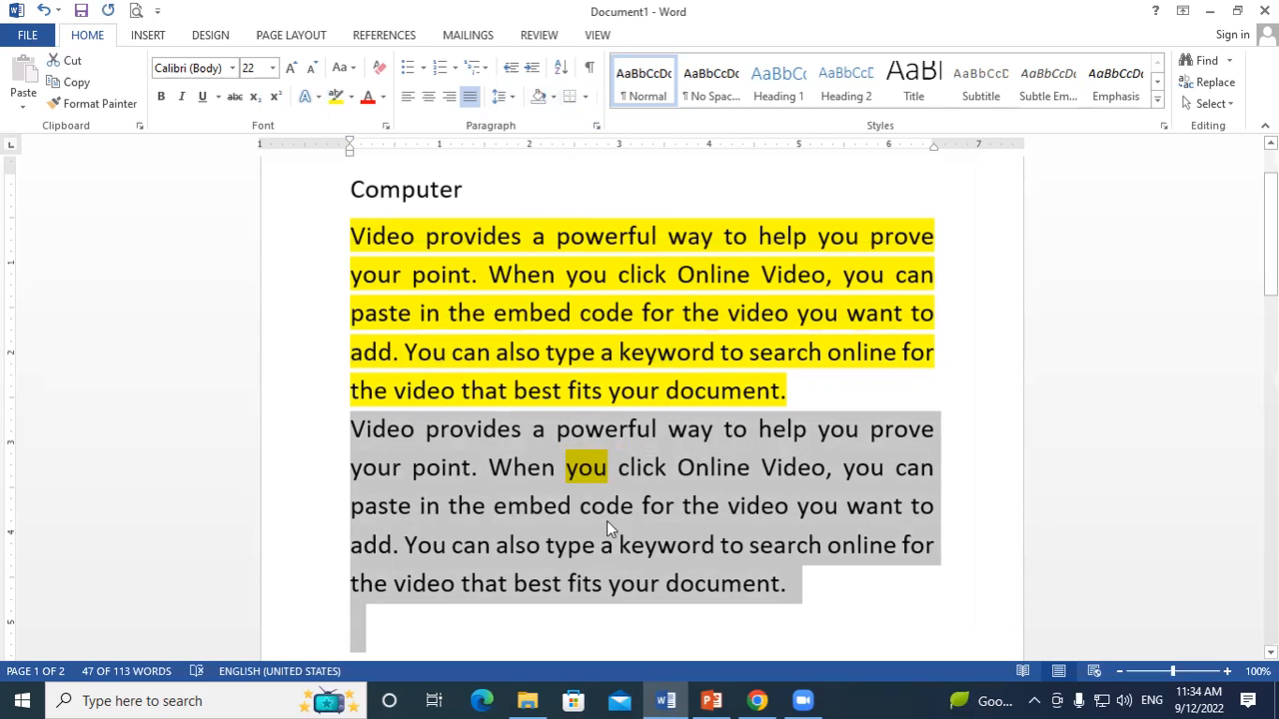
{"action": "left_click", "coordinate": [352, 234]}
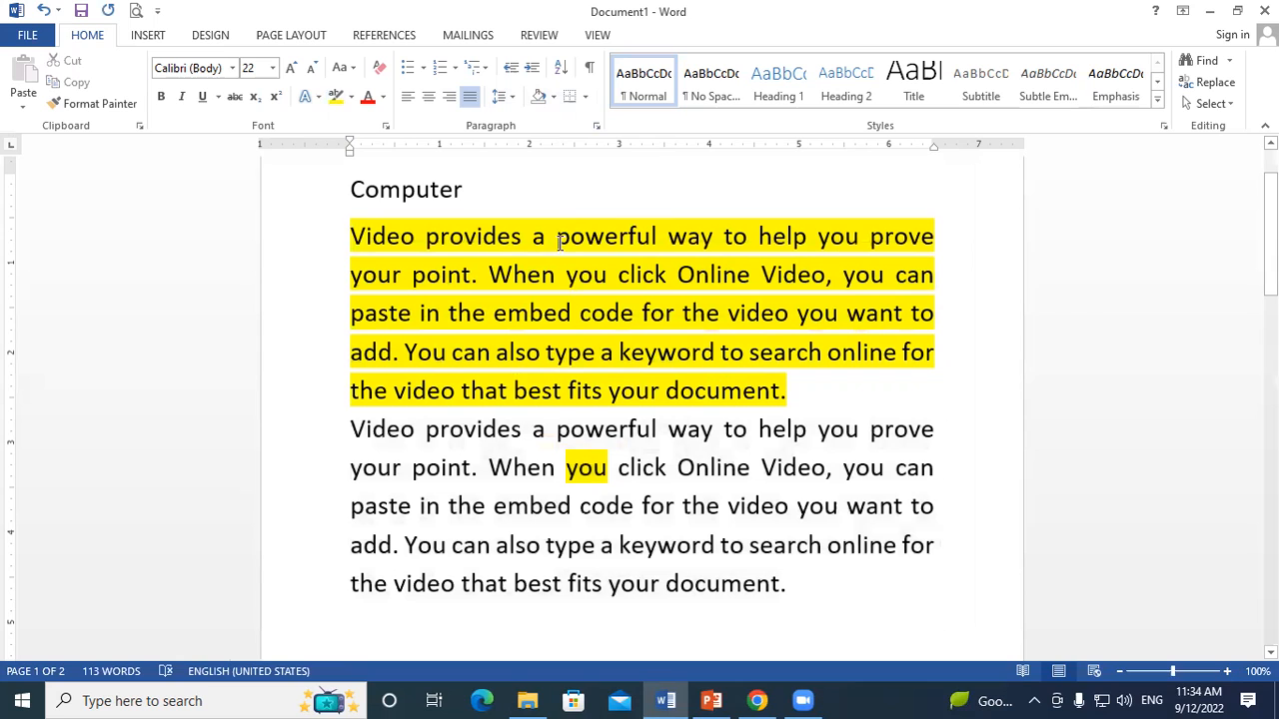
- Apply yellow paragraph shading to the whole second sample paragraph
{"action": "left_click_drag", "start_coordinate": [351, 427], "coordinate": [825, 590]}
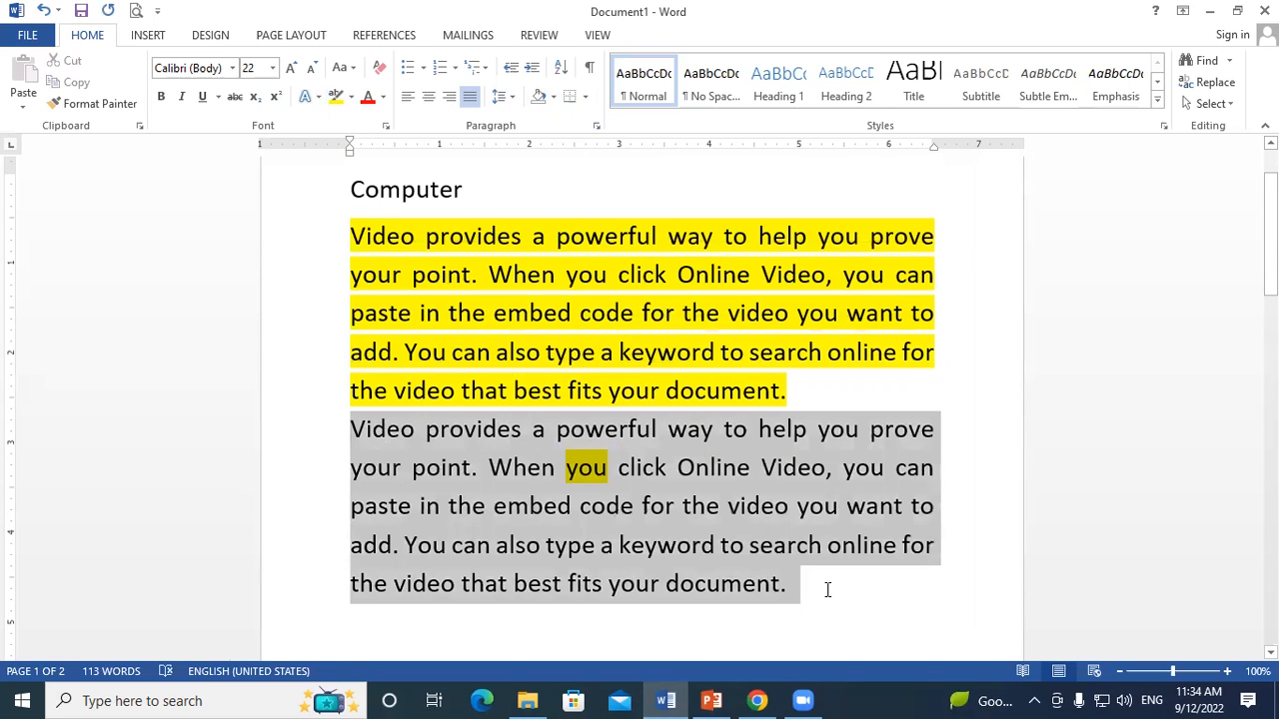
{"action": "left_click", "coordinate": [552, 96]}
{"action": "left_click", "coordinate": [586, 244]}
{"action": "left_click", "coordinate": [948, 391]}
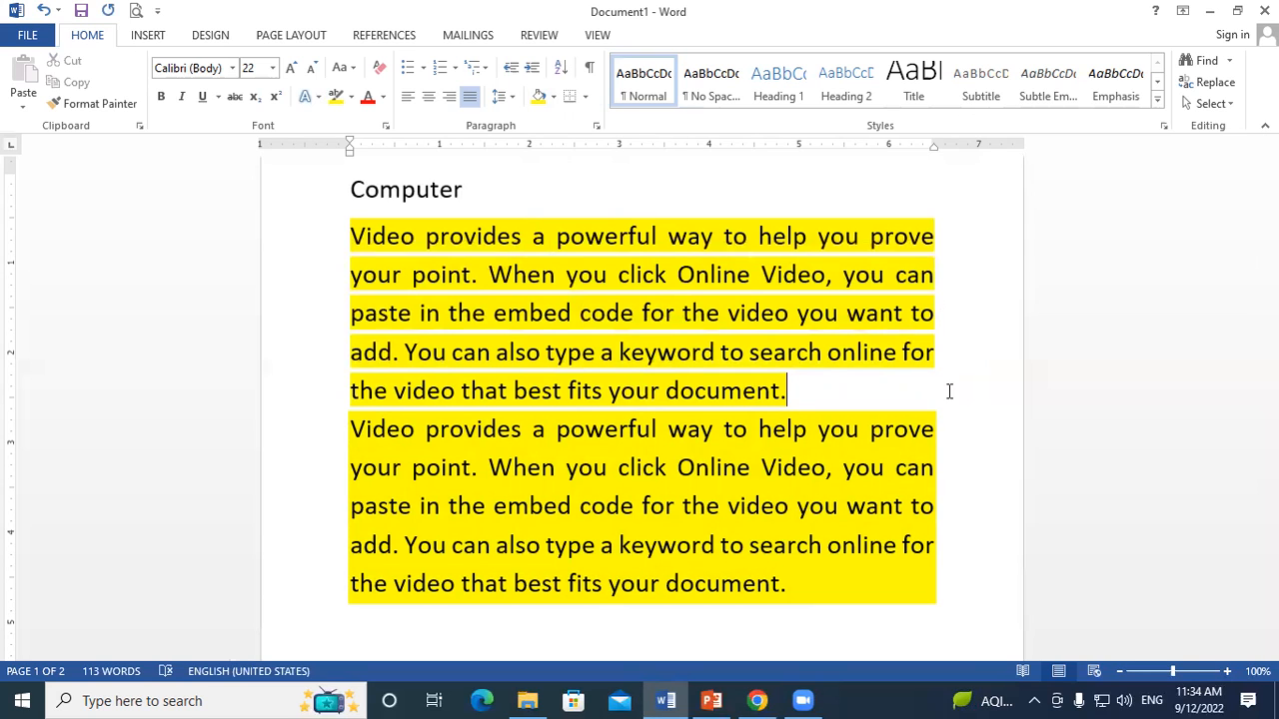
- Undo the second paragraph's shading, both 1.15 line spacing changes, the first paragraph's full highlight and the highlight on "you"
{"action": "key", "text": "ctrl+z"}
{"action": "key", "text": "ctrl+z"}
{"action": "key", "text": "ctrl+z"}
{"action": "key", "text": "ctrl+z"}
{"action": "key", "text": "ctrl+z"}
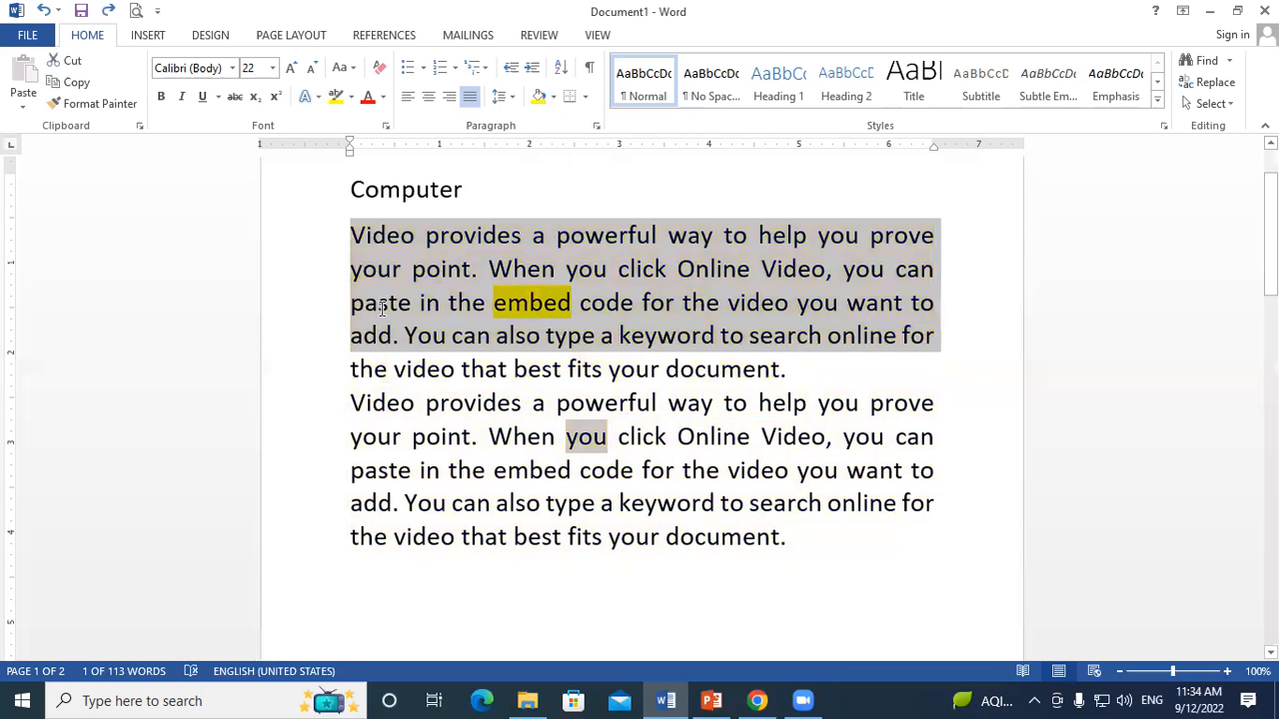
- Set the line spacing of the first sample paragraph to 1.5
{"action": "left_click", "coordinate": [379, 308]}
{"action": "left_click_drag", "start_coordinate": [353, 231], "coordinate": [828, 371]}
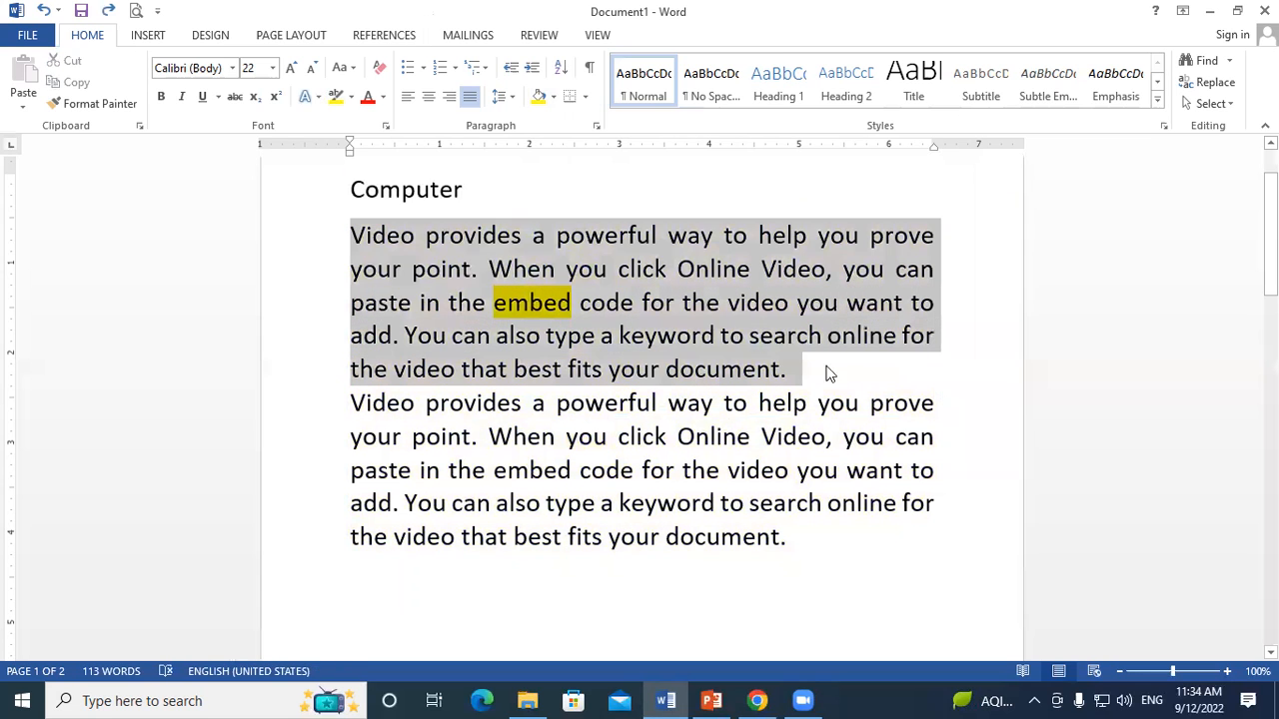
{"action": "left_click", "coordinate": [500, 96]}
{"action": "left_click", "coordinate": [526, 165]}
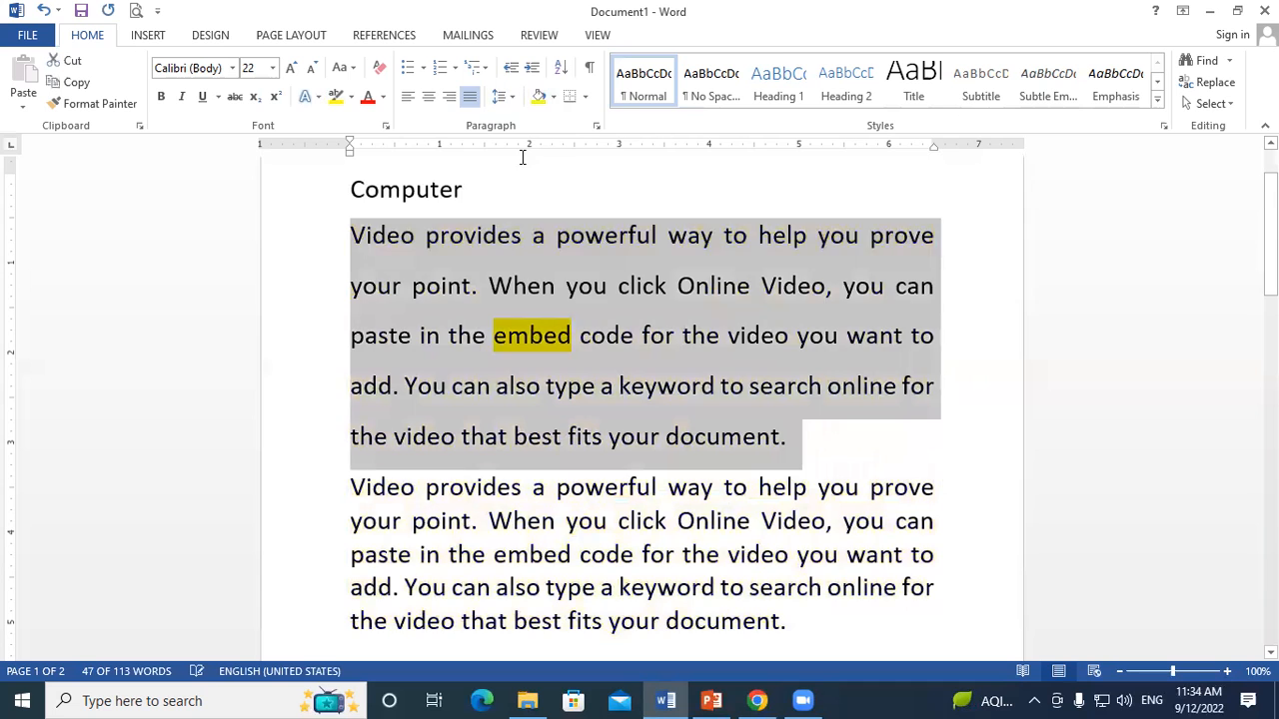
- Set the line spacing of the second sample paragraph to 1.5
{"action": "scroll", "coordinate": [370, 397], "scroll_direction": "down", "scroll_amount": 1}
{"action": "left_click_drag", "start_coordinate": [350, 397], "coordinate": [833, 550]}
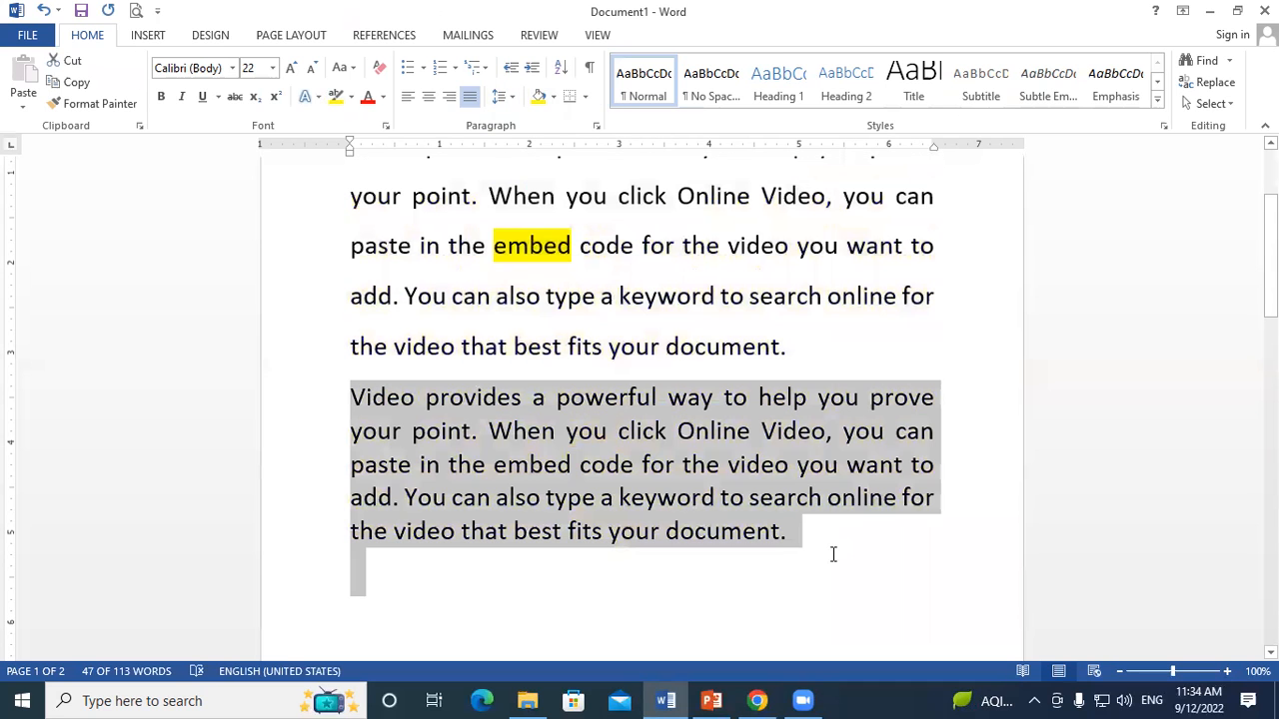
{"action": "left_click", "coordinate": [500, 96]}
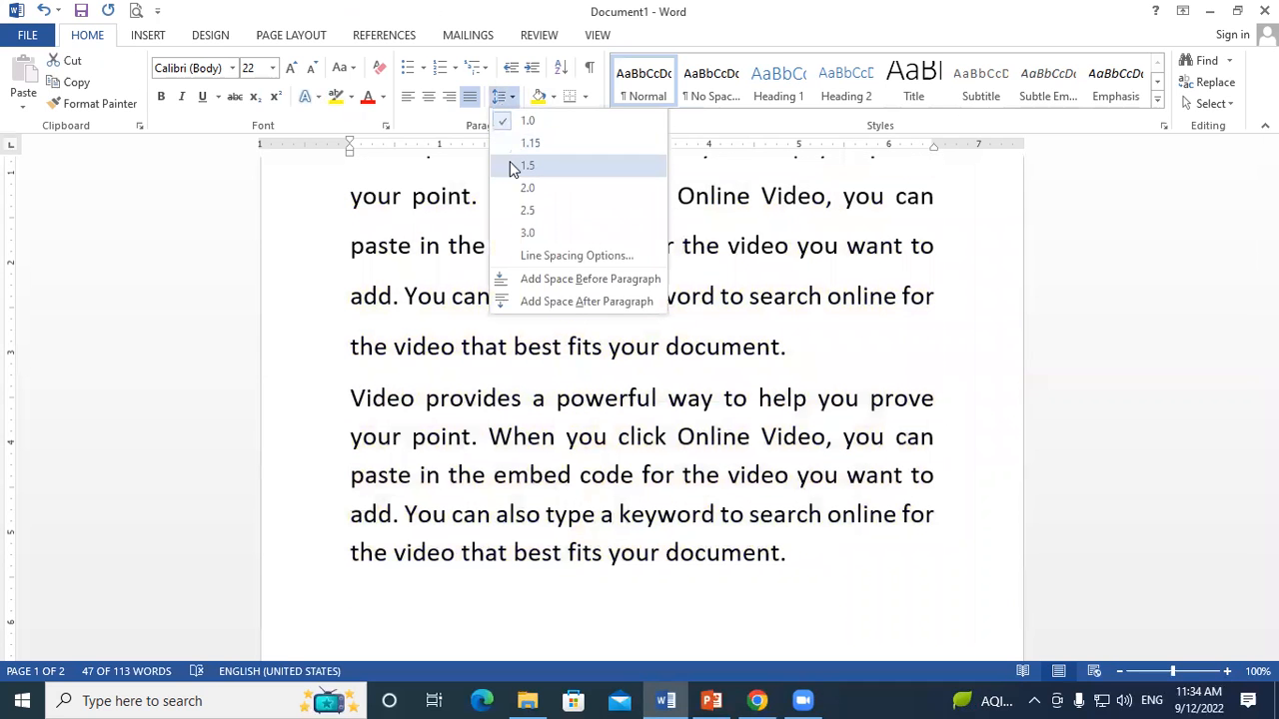
{"action": "left_click", "coordinate": [513, 165]}
{"action": "left_click", "coordinate": [688, 400]}
- Highlight all the text of the first sample paragraph in yellow
{"action": "scroll", "coordinate": [547, 403], "scroll_direction": "up", "scroll_amount": 1}
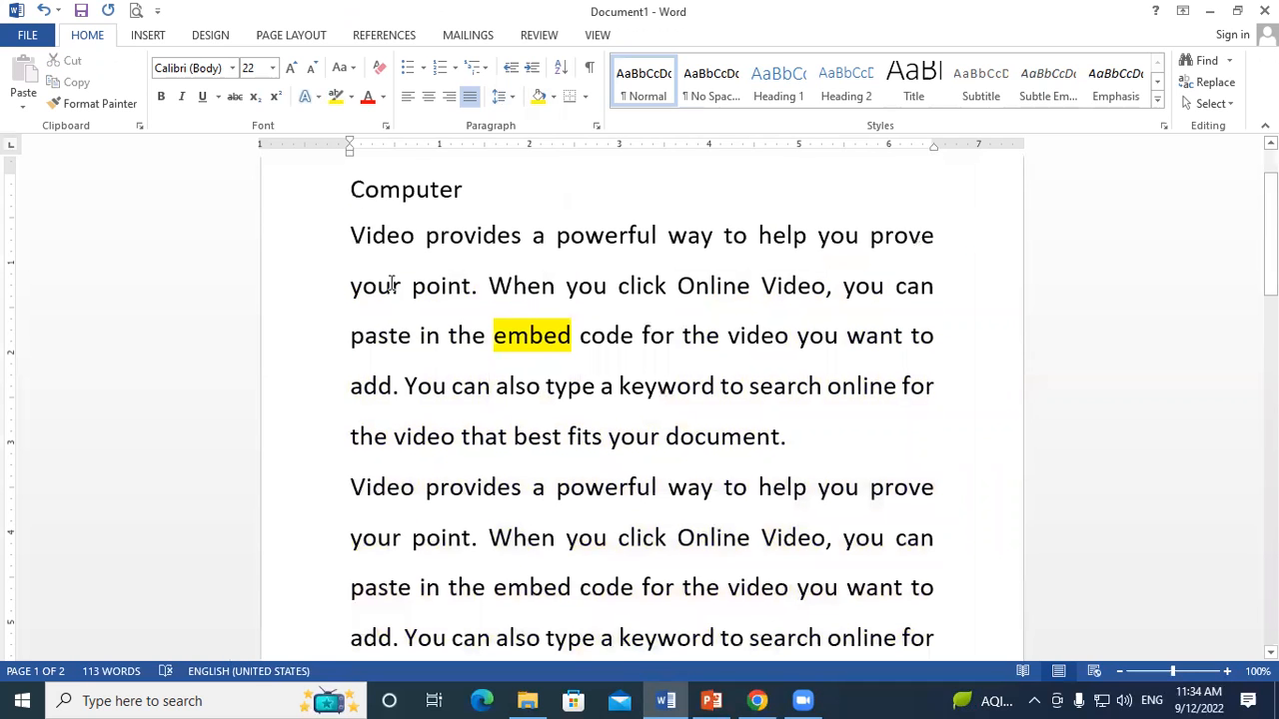
{"action": "left_click_drag", "start_coordinate": [350, 235], "coordinate": [848, 448]}
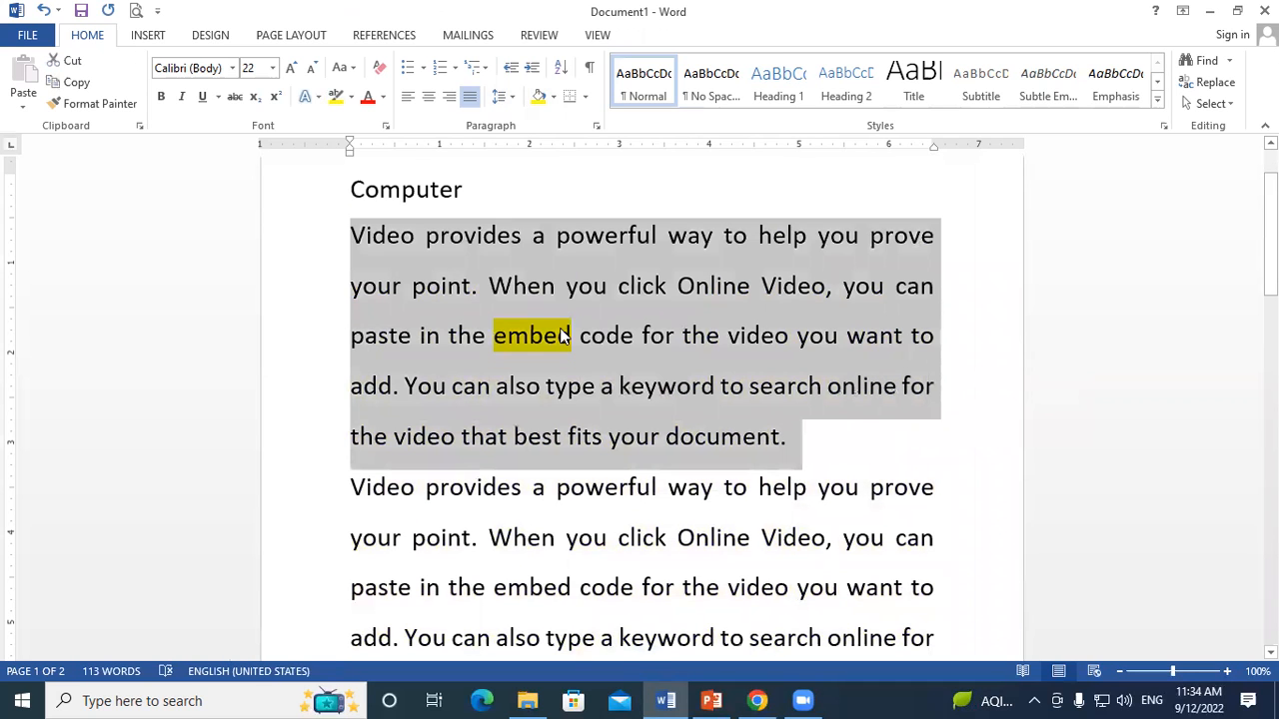
{"action": "left_click", "coordinate": [336, 96]}
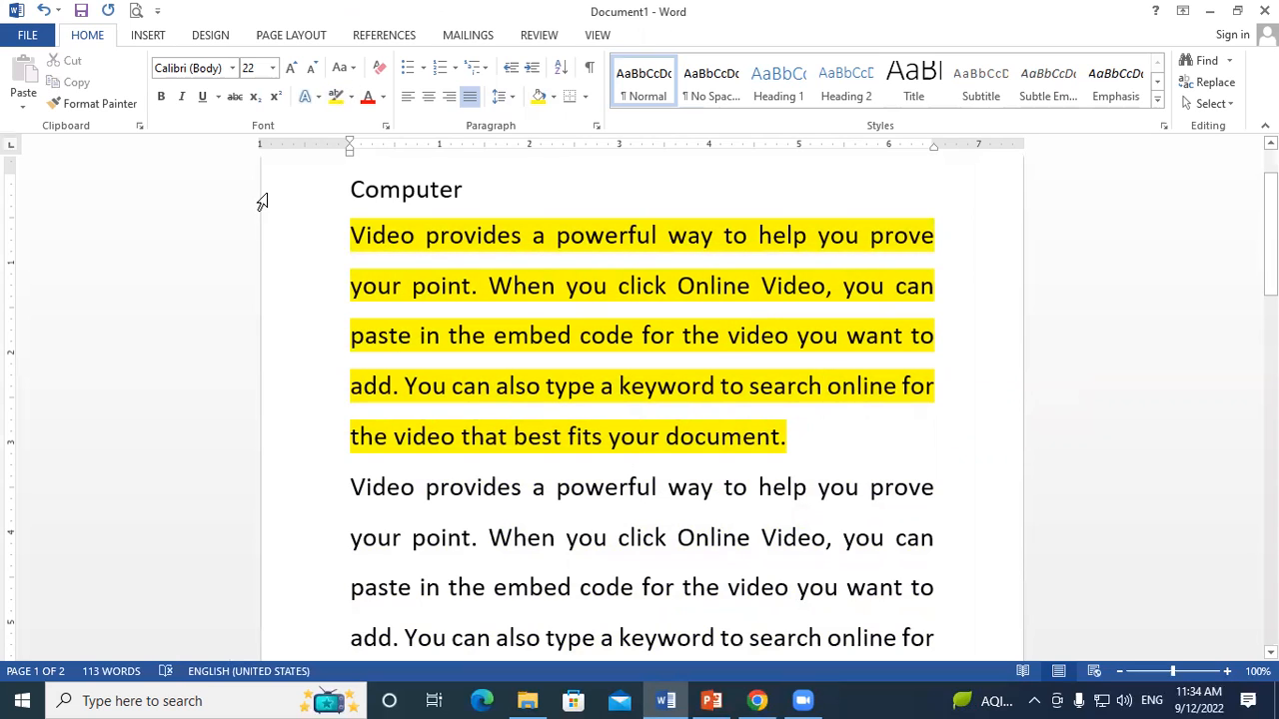
{"action": "key", "text": "ctrl+shift+Right"}
{"action": "key", "text": "ctrl+shift+Right"}
{"action": "key", "text": "ctrl+shift+Right"}
{"action": "key", "text": "ctrl+shift+Right"}
{"action": "key", "text": "ctrl+shift+Right"}
{"action": "key", "text": "ctrl+shift+Right"}
{"action": "key", "text": "ctrl+shift+Right"}
{"action": "key", "text": "ctrl+shift+Right"}
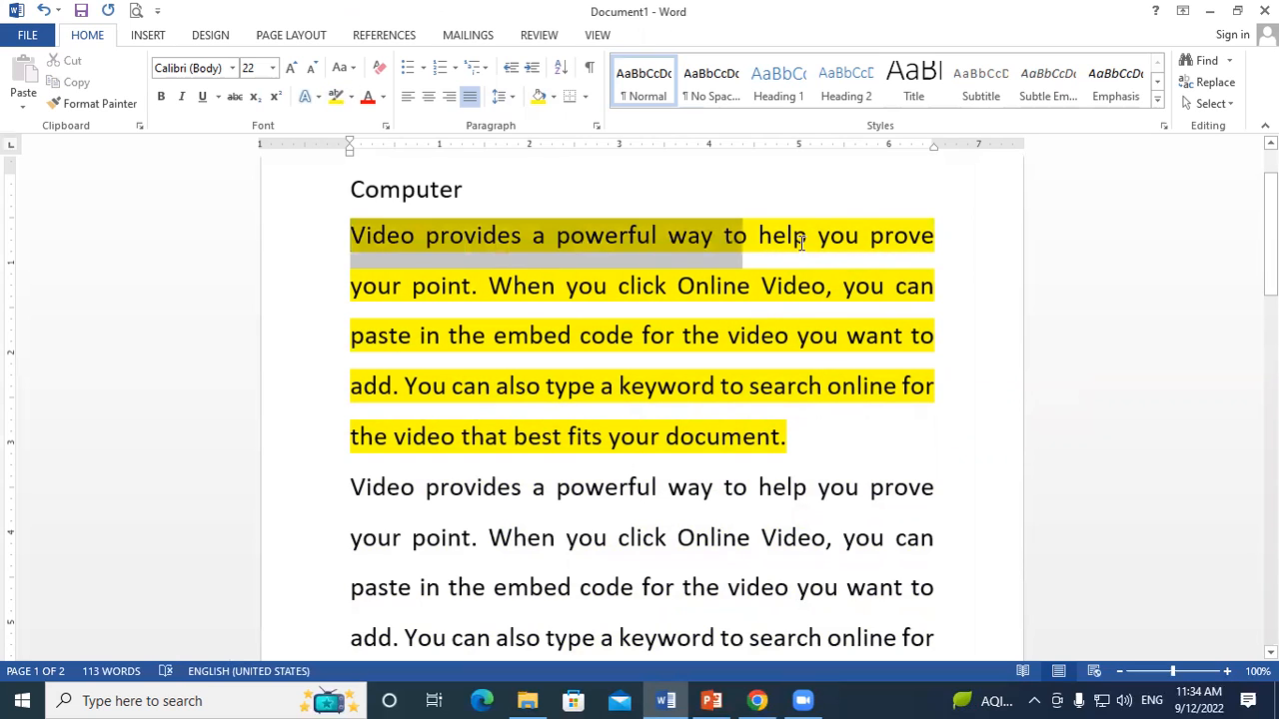
- Apply yellow shading to the whole second sample paragraph to contrast with the highlighted first one
{"action": "scroll", "coordinate": [550, 439], "scroll_direction": "down", "scroll_amount": 3}
{"action": "left_click", "coordinate": [550, 440]}
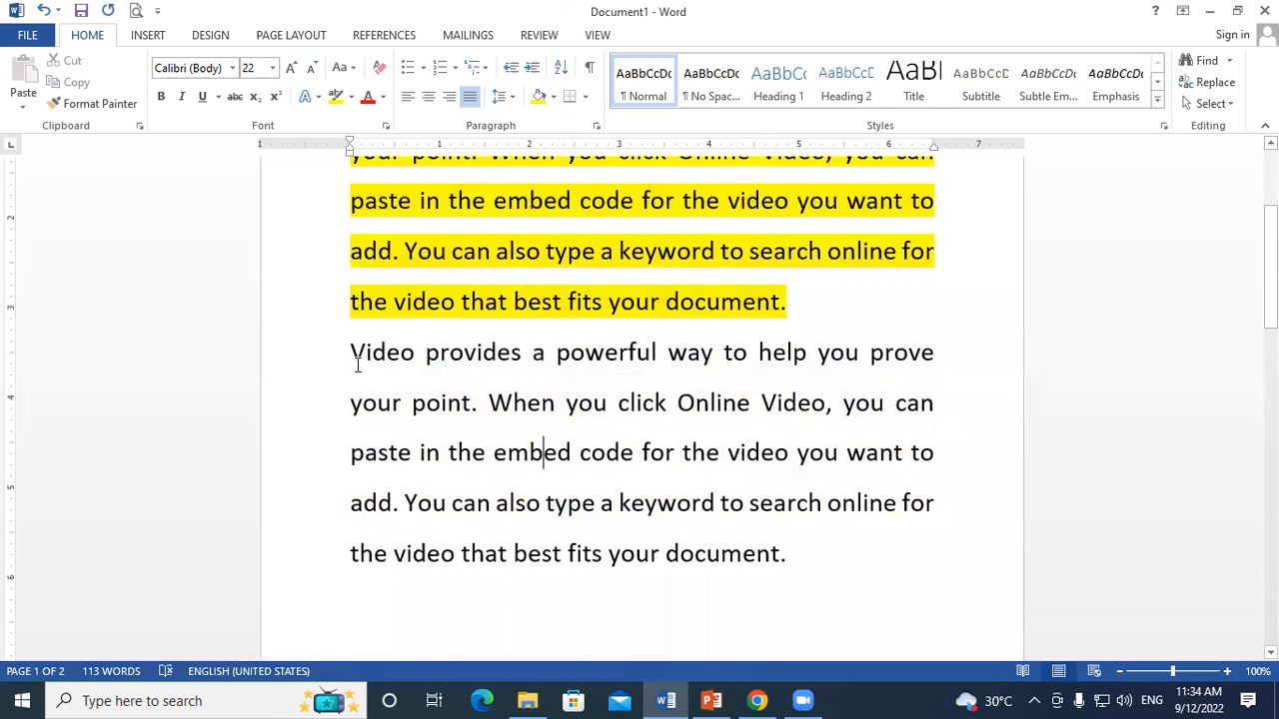
{"action": "left_click_drag", "start_coordinate": [350, 345], "coordinate": [874, 560]}
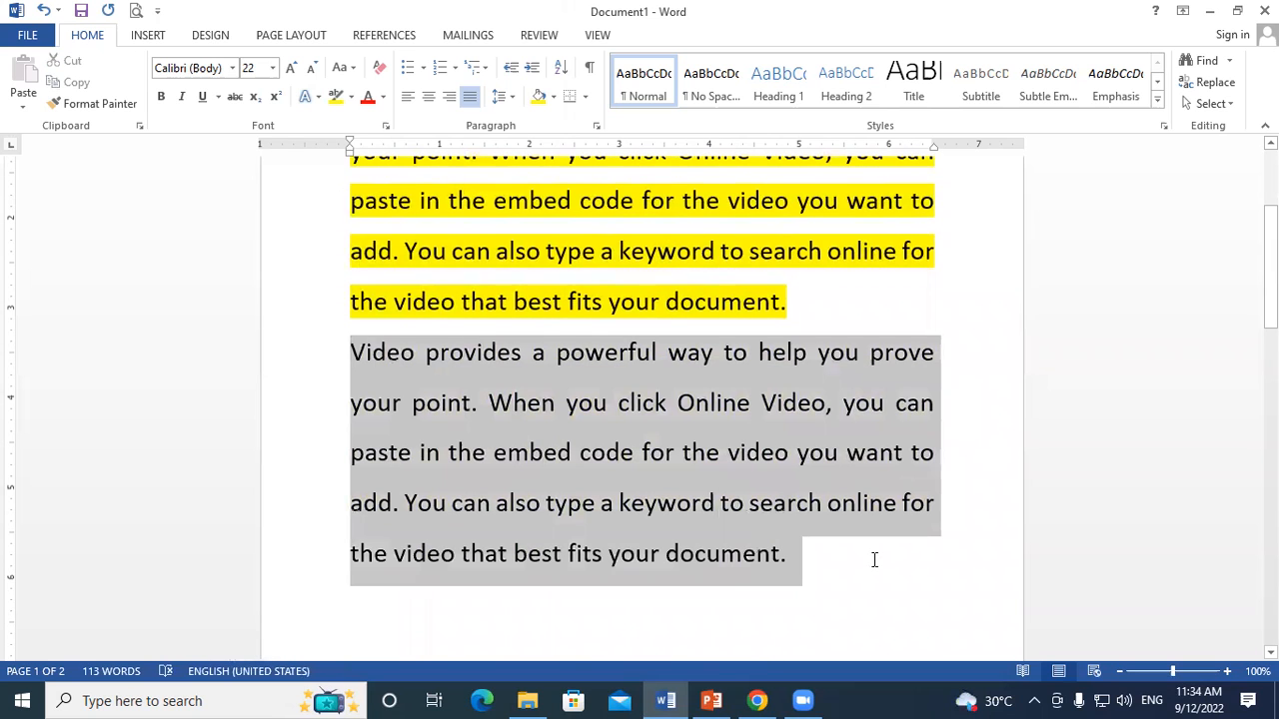
{"action": "left_click", "coordinate": [527, 403]}
{"action": "left_click", "coordinate": [331, 349]}
{"action": "left_click", "coordinate": [351, 352]}
{"action": "left_click_drag", "start_coordinate": [352, 351], "coordinate": [829, 562]}
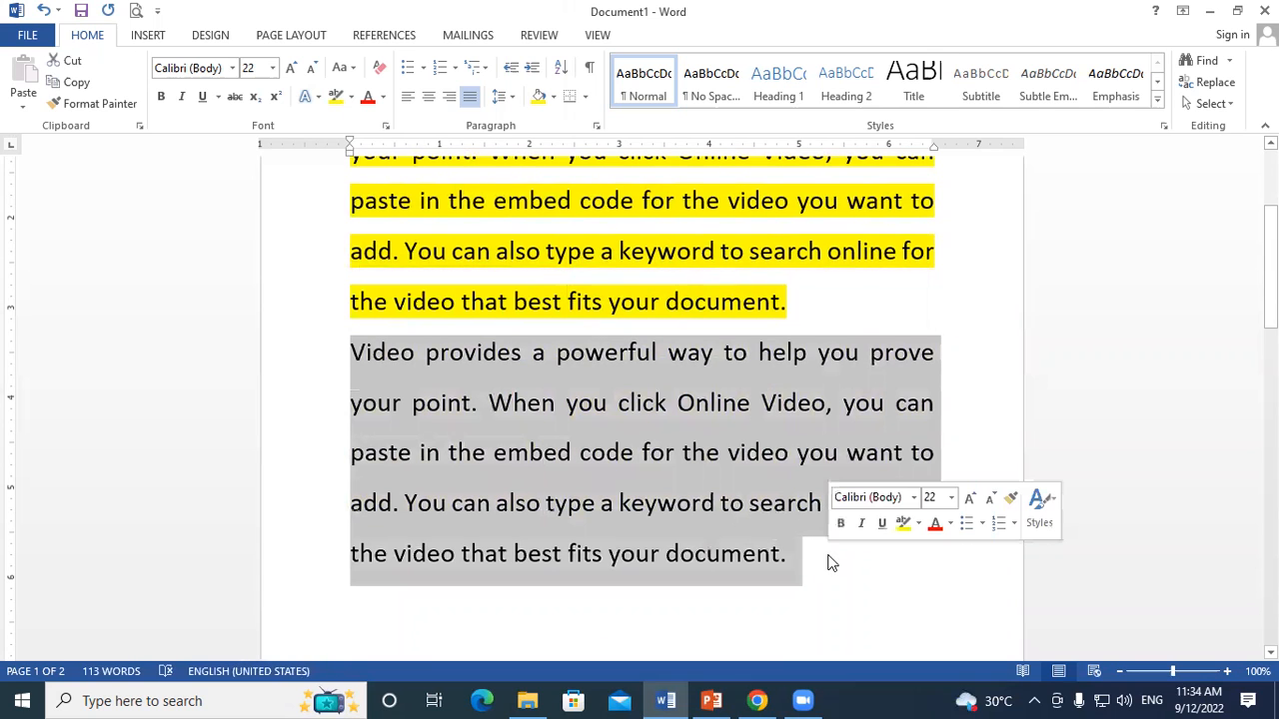
{"action": "left_click", "coordinate": [555, 100]}
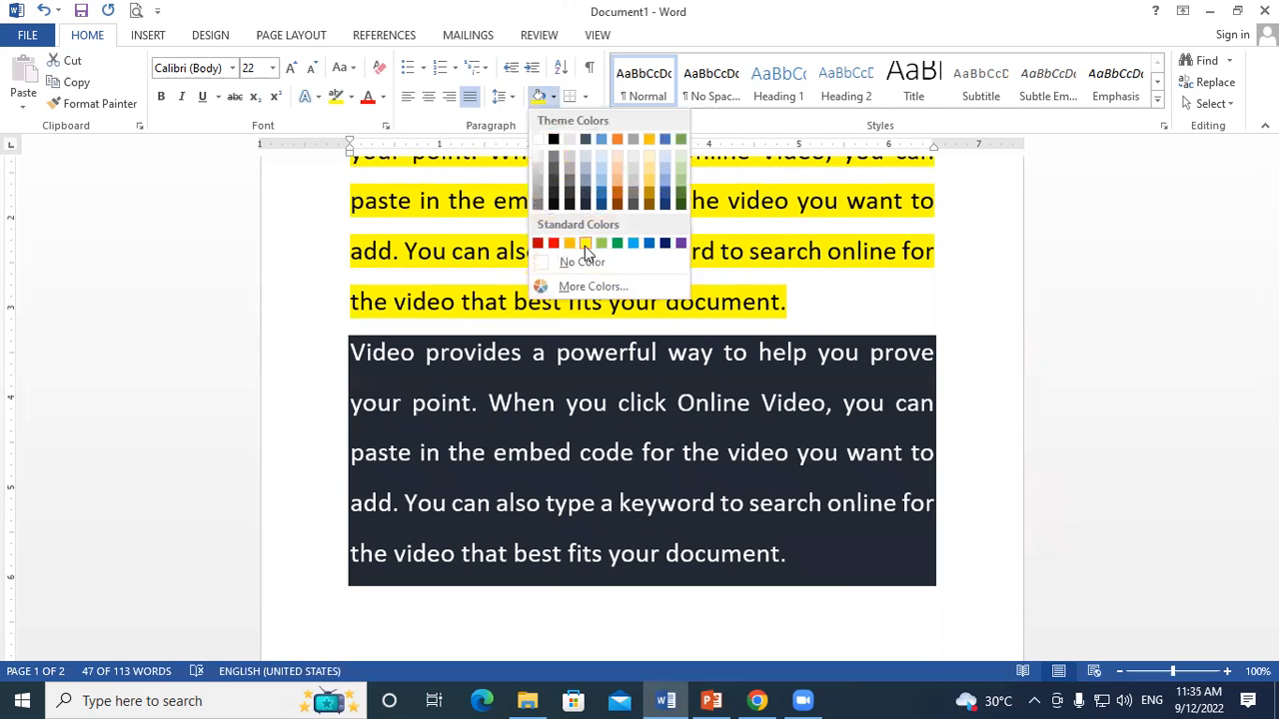
{"action": "left_click", "coordinate": [585, 246]}
{"action": "left_click", "coordinate": [811, 404]}
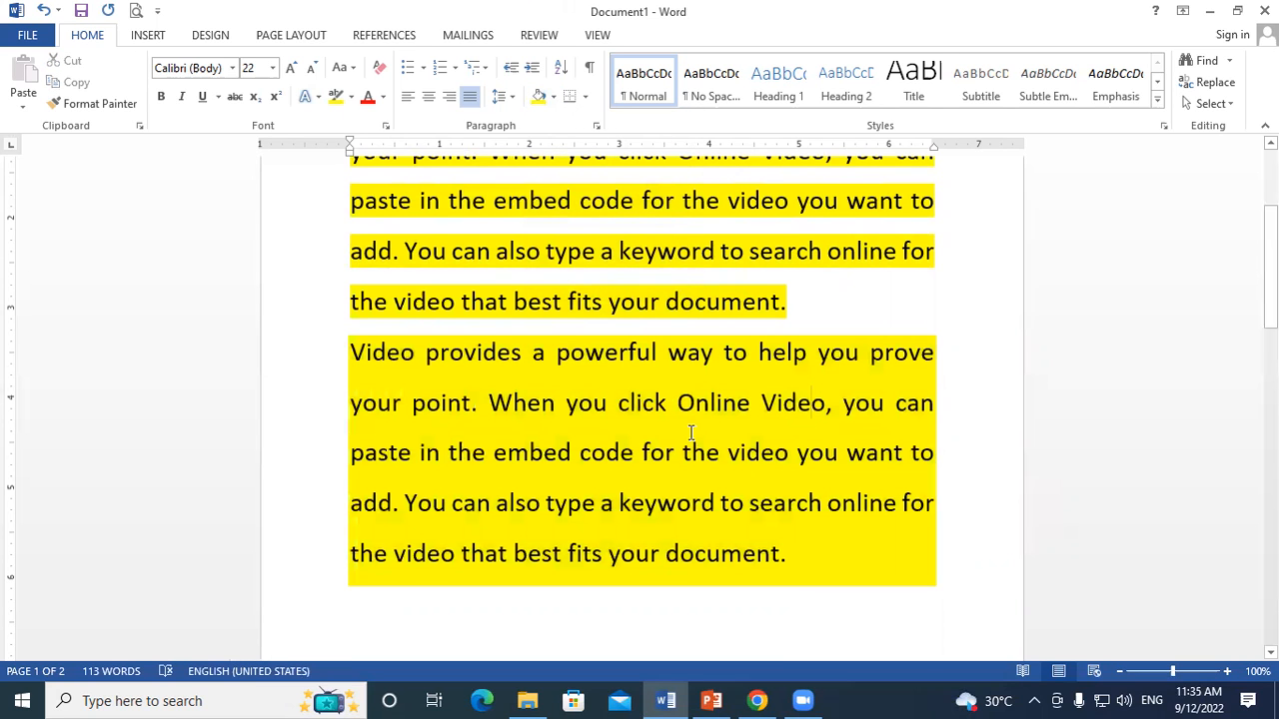
- Compare the gaps between lines in the highlighted first paragraph with those in the shaded second paragraph
{"action": "scroll", "coordinate": [400, 505], "scroll_direction": "up", "scroll_amount": 1}
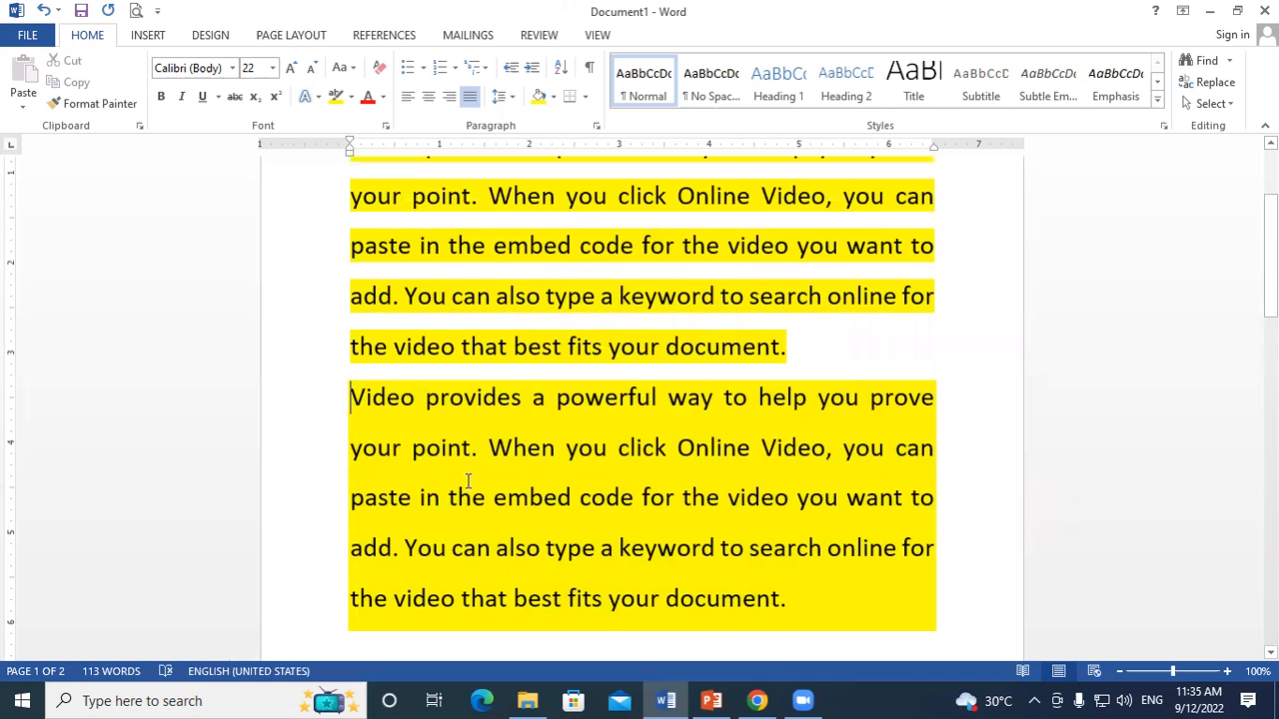
{"action": "left_click_drag", "start_coordinate": [352, 396], "coordinate": [801, 605]}
{"action": "scroll", "coordinate": [542, 500], "scroll_direction": "up", "scroll_amount": 2}
{"action": "left_click_drag", "start_coordinate": [351, 236], "coordinate": [936, 236]}
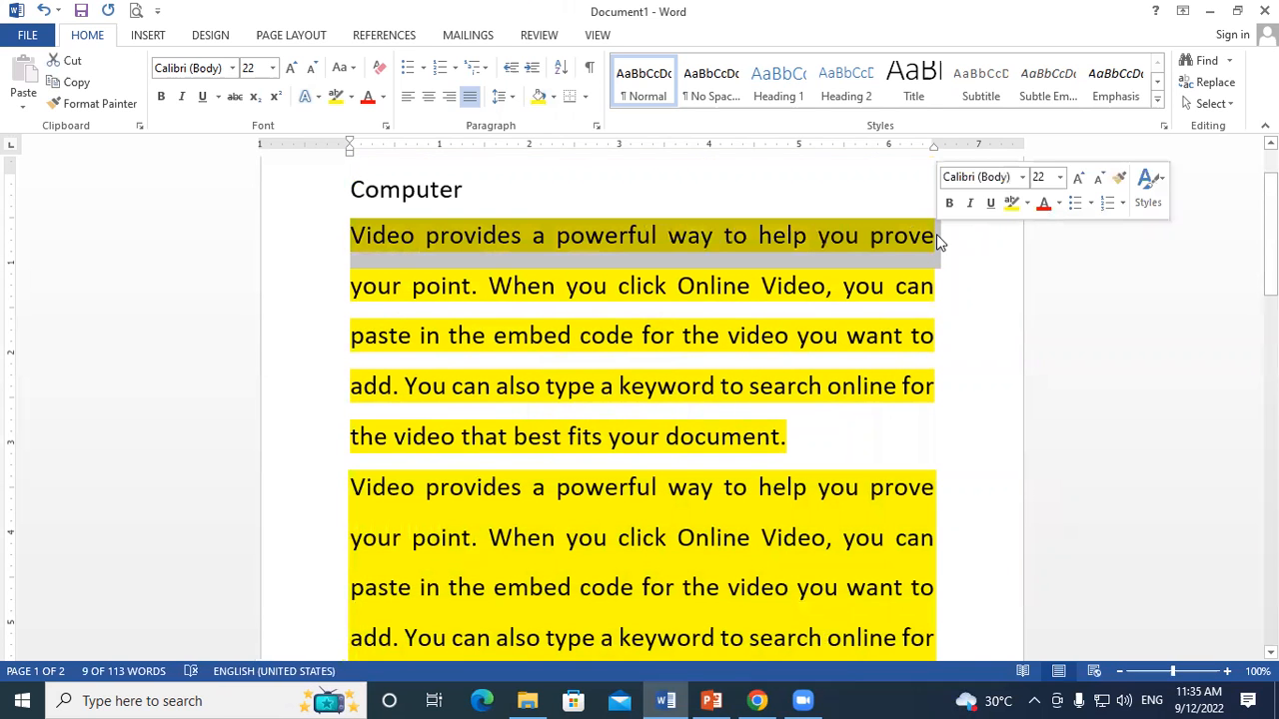
{"action": "left_click", "coordinate": [849, 335]}
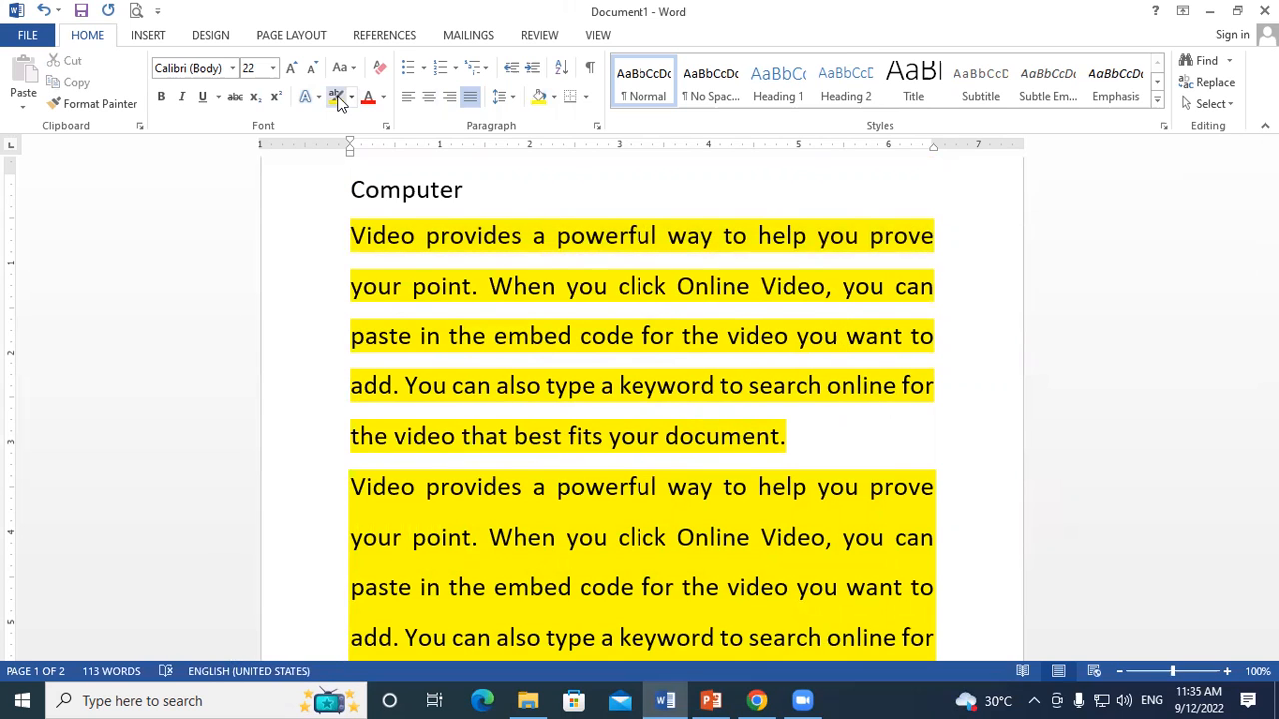
{"action": "scroll", "coordinate": [414, 260], "scroll_direction": "down", "scroll_amount": 2}
{"action": "left_click", "coordinate": [351, 398]}
{"action": "mouse_move", "coordinate": [384, 423]}
{"action": "left_mouse_down"}
{"action": "mouse_move", "coordinate": [748, 606]}
{"action": "mouse_move", "coordinate": [800, 601]}
{"action": "left_mouse_up"}
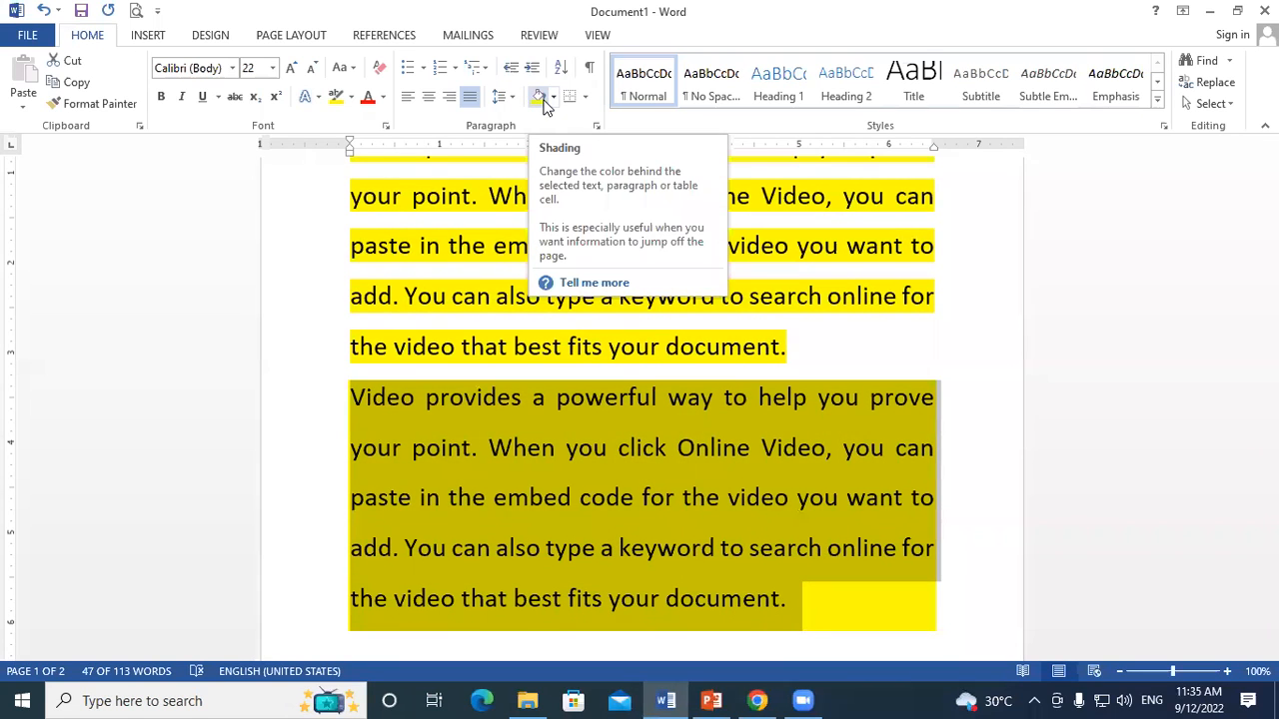
- Undo the second paragraph's shading, the first paragraph's full highlight and the 1.5 line spacing of both paragraphs
{"action": "left_click", "coordinate": [826, 342]}
{"action": "key", "text": "ctrl+z"}
{"action": "key", "text": "ctrl+z"}
{"action": "key", "text": "ctrl+z"}
{"action": "key", "text": "ctrl+z"}
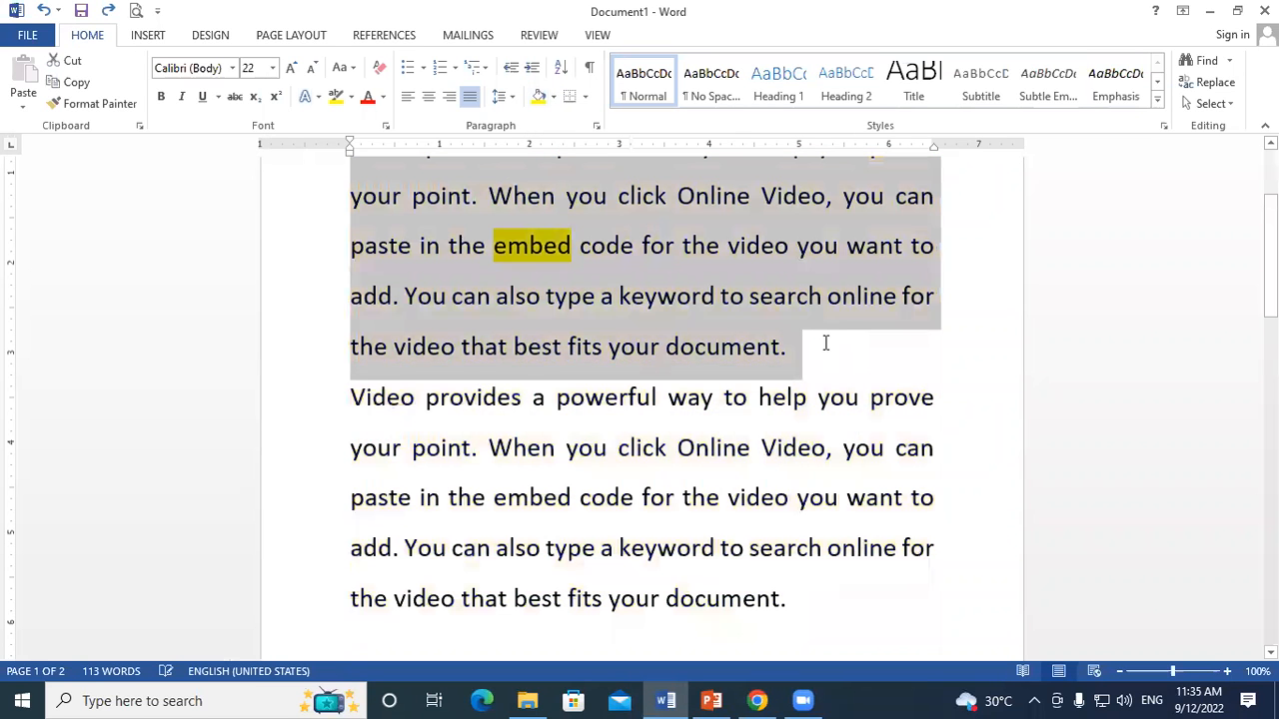
- Apply orange shading to the first three lines of the first sample paragraph
{"action": "scroll", "coordinate": [711, 413], "scroll_direction": "up", "scroll_amount": 2}
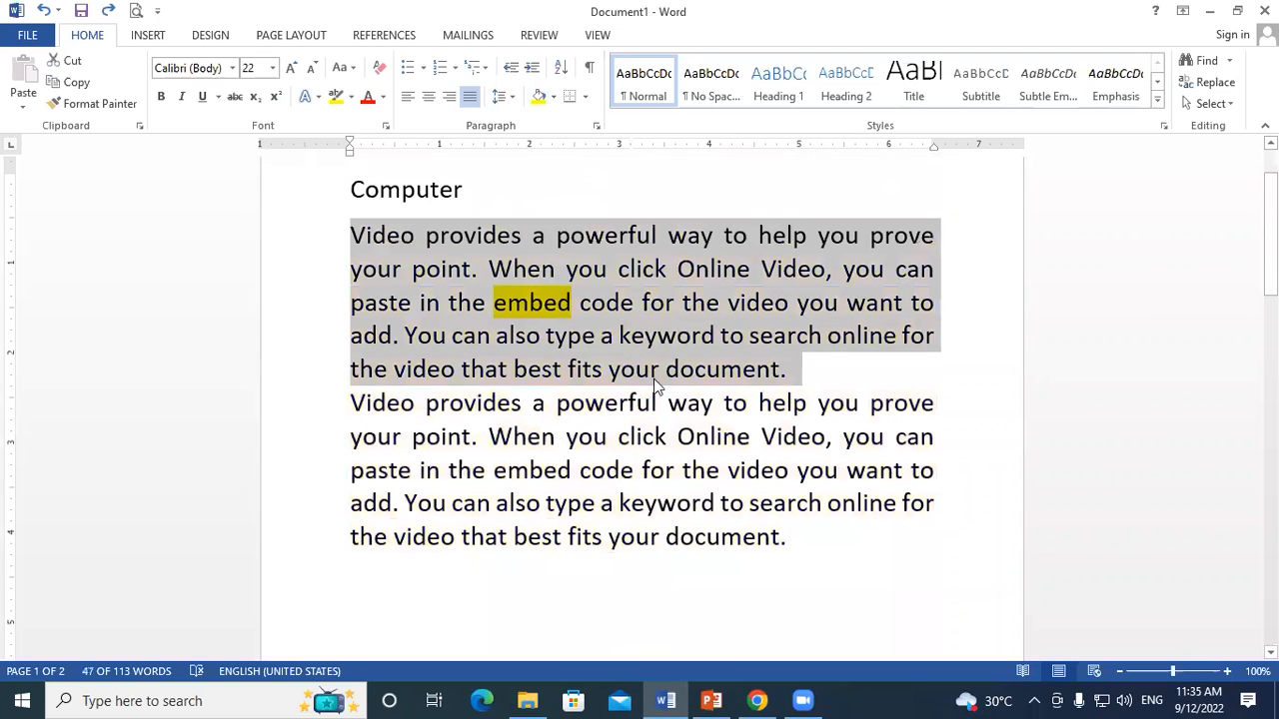
{"action": "left_click", "coordinate": [708, 367]}
{"action": "left_click_drag", "start_coordinate": [343, 237], "coordinate": [943, 302]}
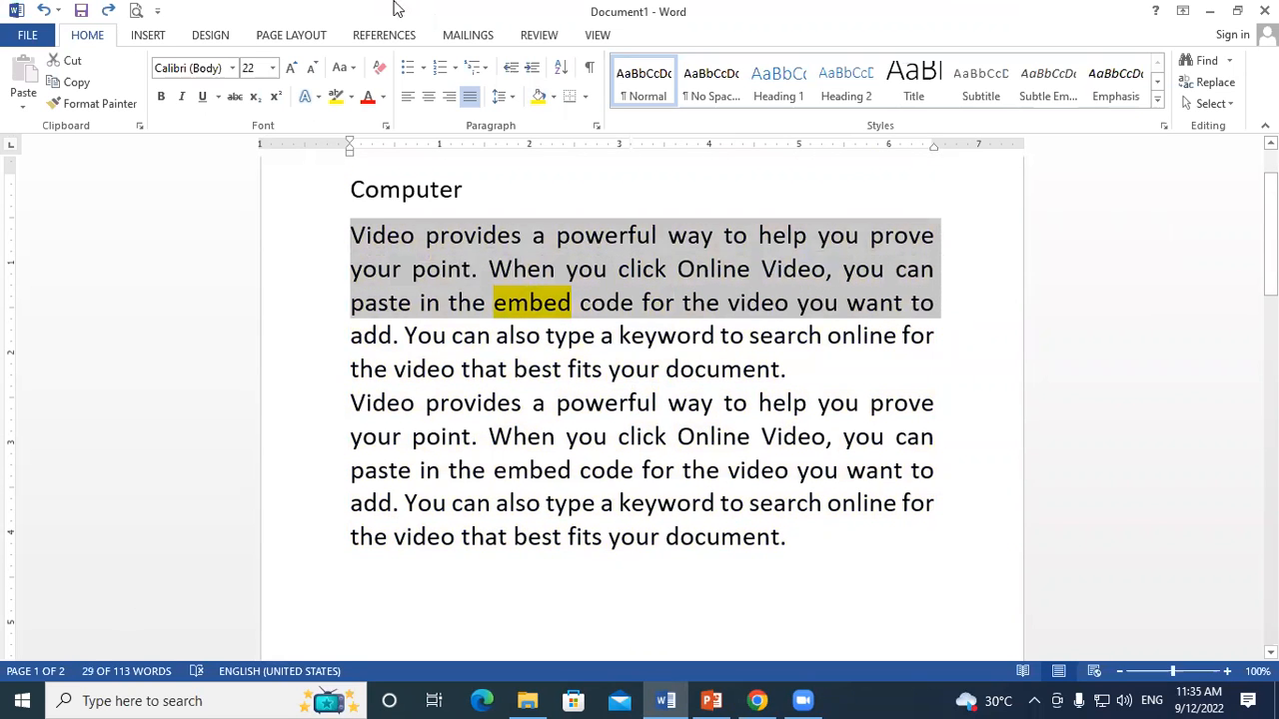
{"action": "left_click", "coordinate": [554, 97]}
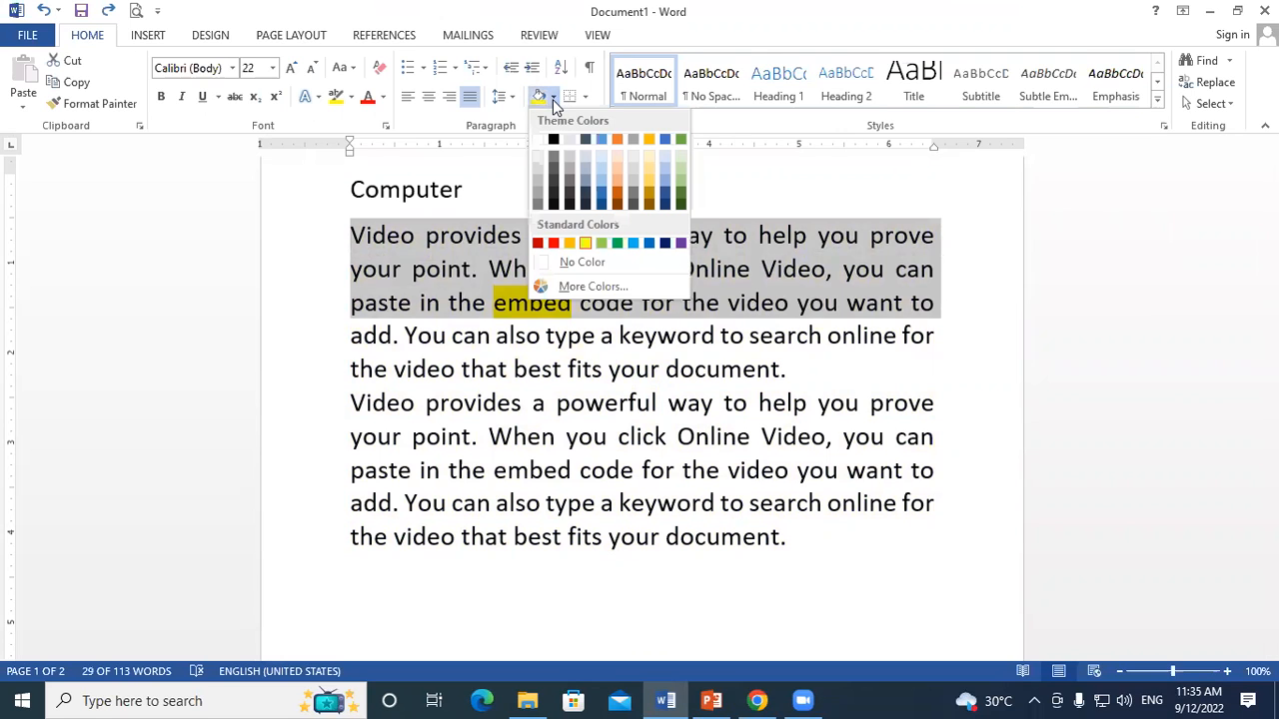
{"action": "left_click", "coordinate": [570, 244]}
{"action": "left_click", "coordinate": [645, 470]}
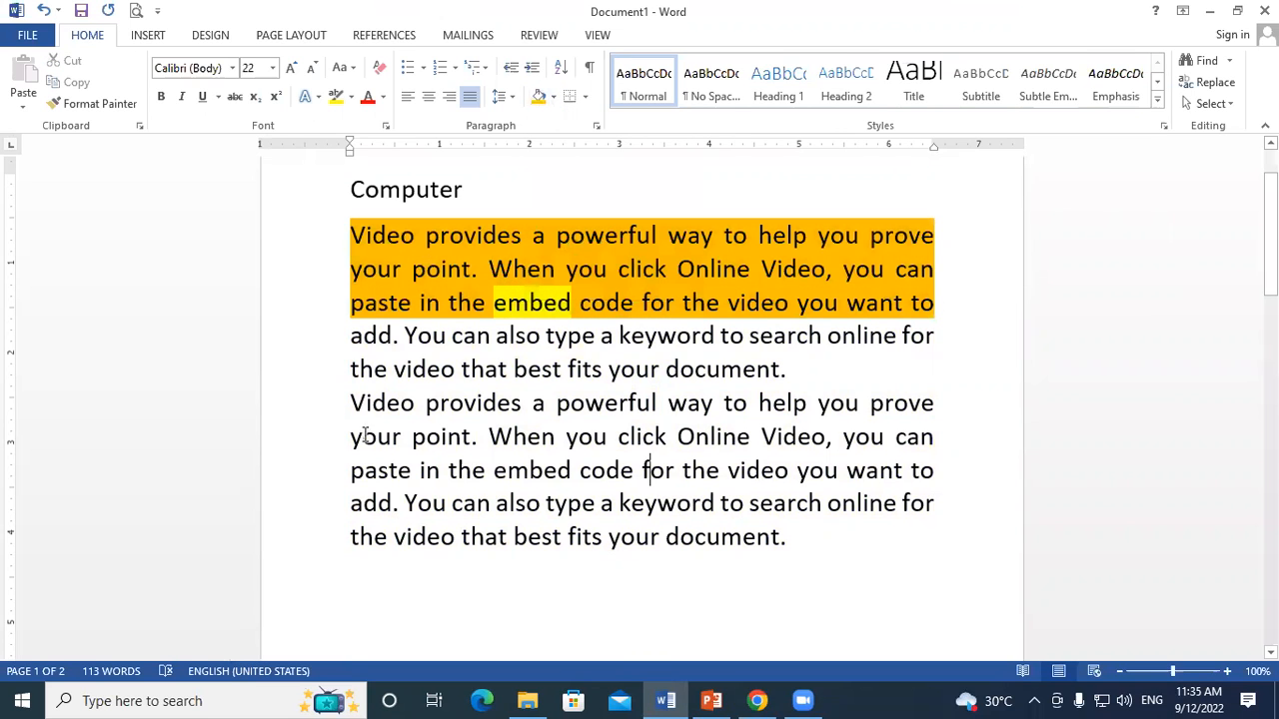
- Apply light green shading to the second sample paragraph from its second line to its end
{"action": "mouse_move", "coordinate": [353, 437]}
{"action": "left_mouse_down"}
{"action": "mouse_move", "coordinate": [444, 508]}
{"action": "mouse_move", "coordinate": [796, 536]}
{"action": "left_mouse_up"}
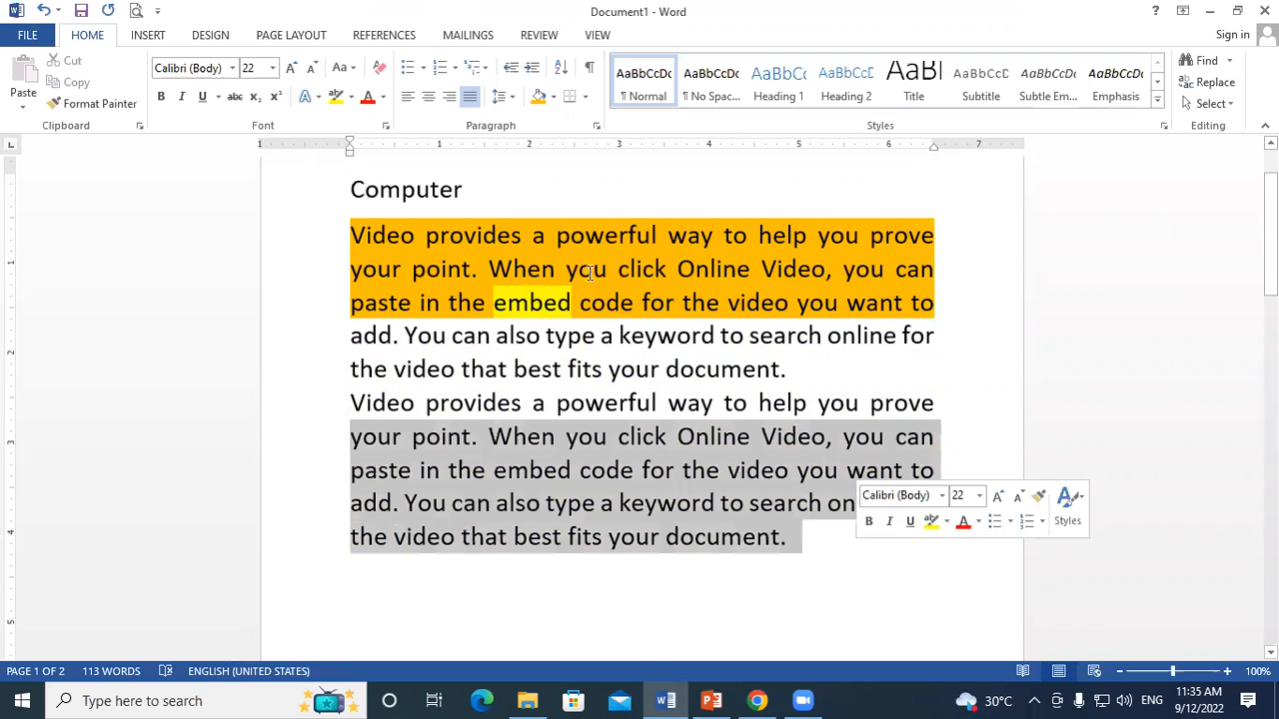
{"action": "left_click", "coordinate": [554, 99]}
{"action": "left_click", "coordinate": [600, 245]}
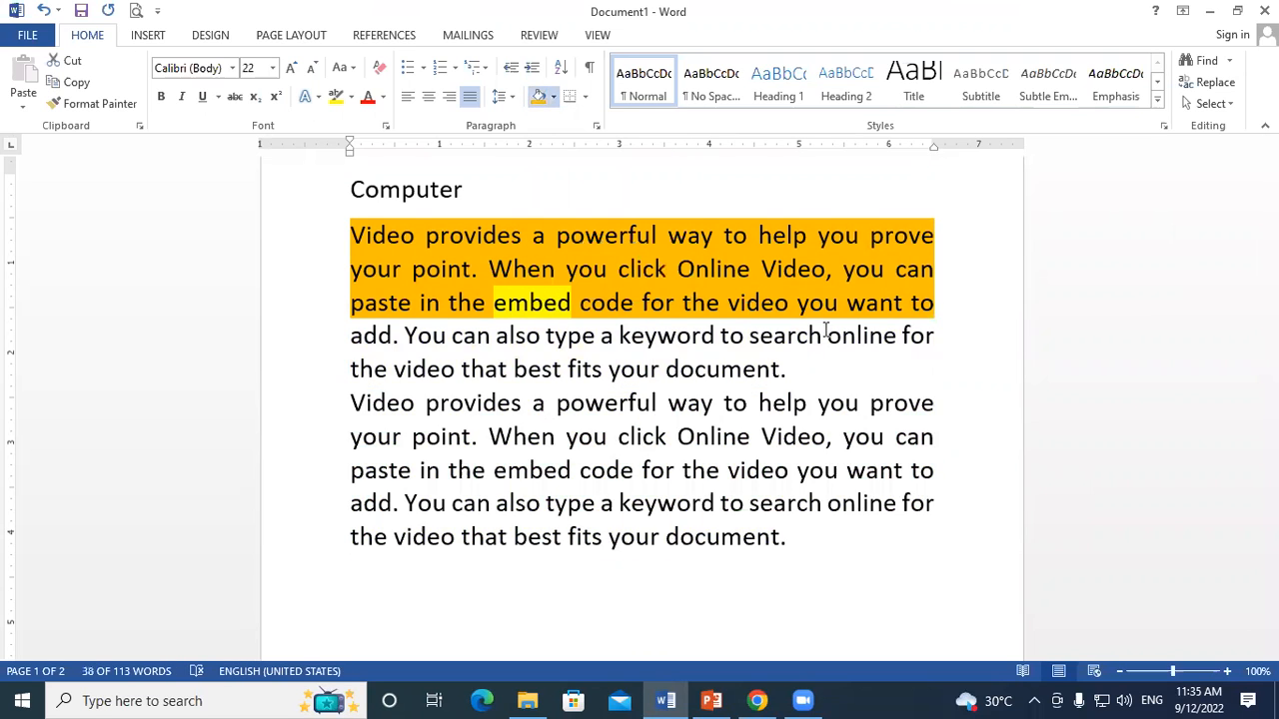
{"action": "left_click", "coordinate": [994, 373]}
- Set the shading of the whole second sample paragraph to the standard green
{"action": "left_click_drag", "start_coordinate": [340, 400], "coordinate": [863, 557]}
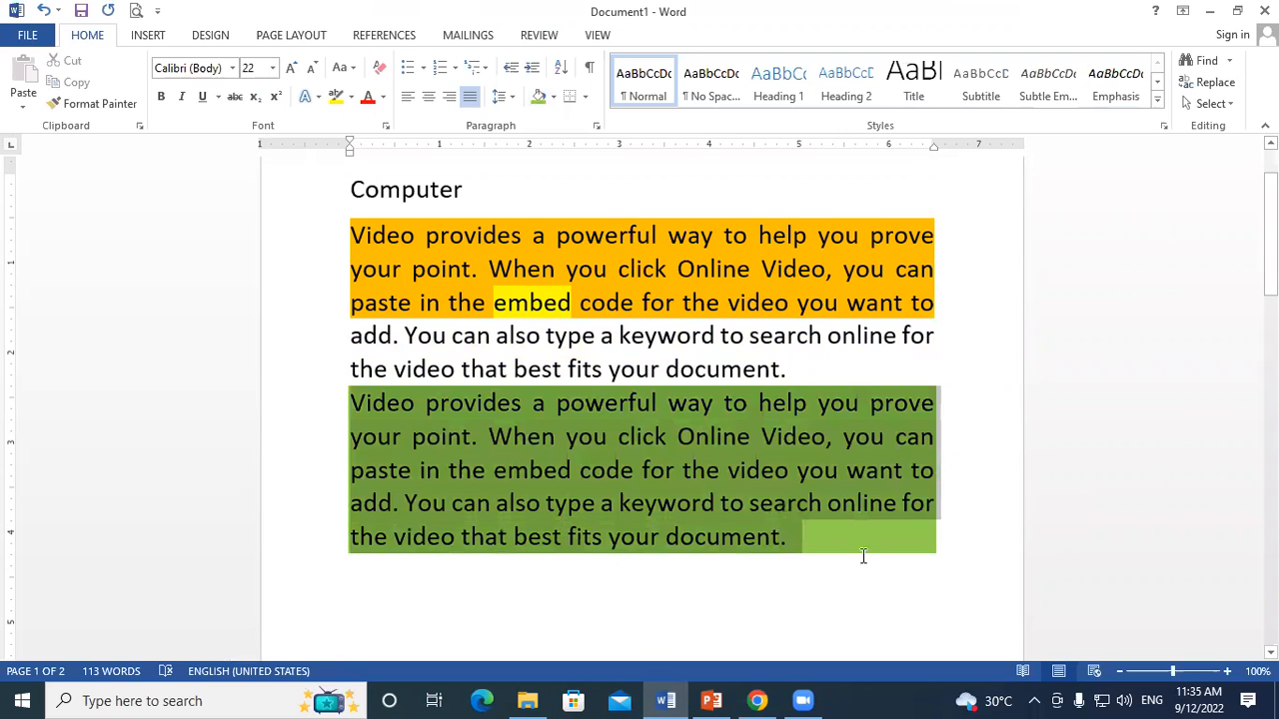
{"action": "left_click", "coordinate": [553, 95]}
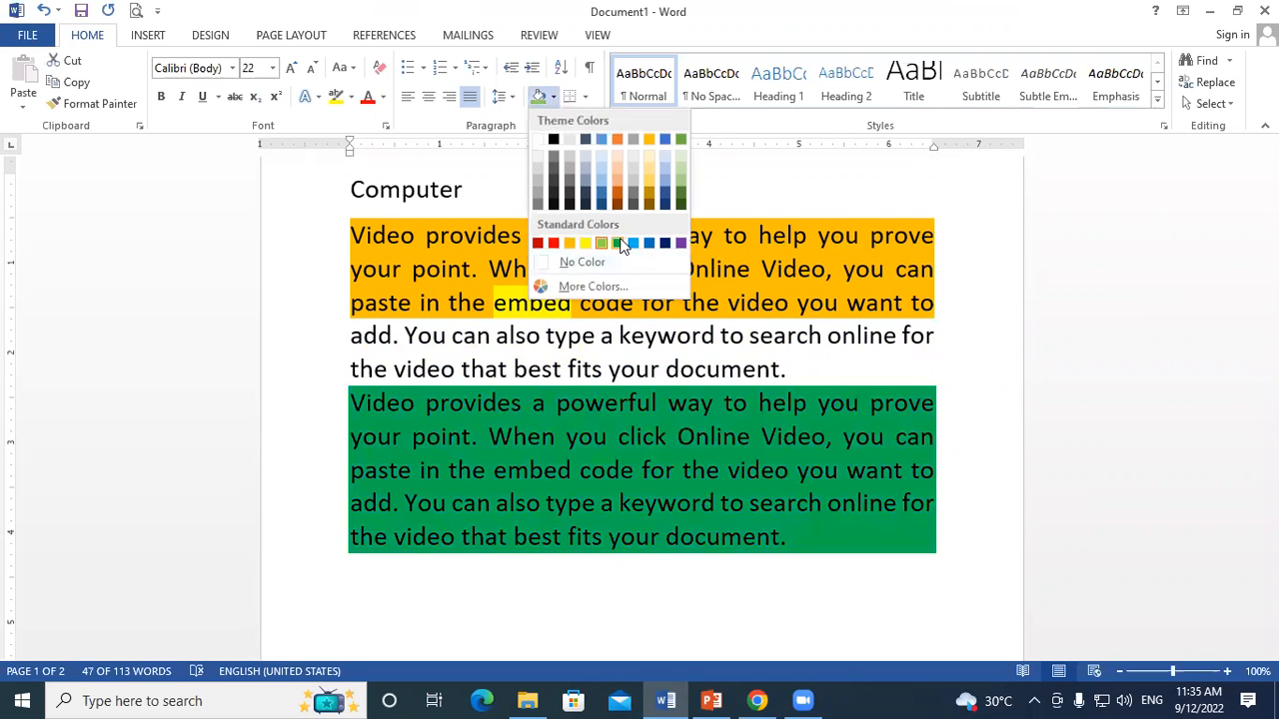
{"action": "left_click", "coordinate": [620, 244]}
{"action": "left_click", "coordinate": [960, 366]}
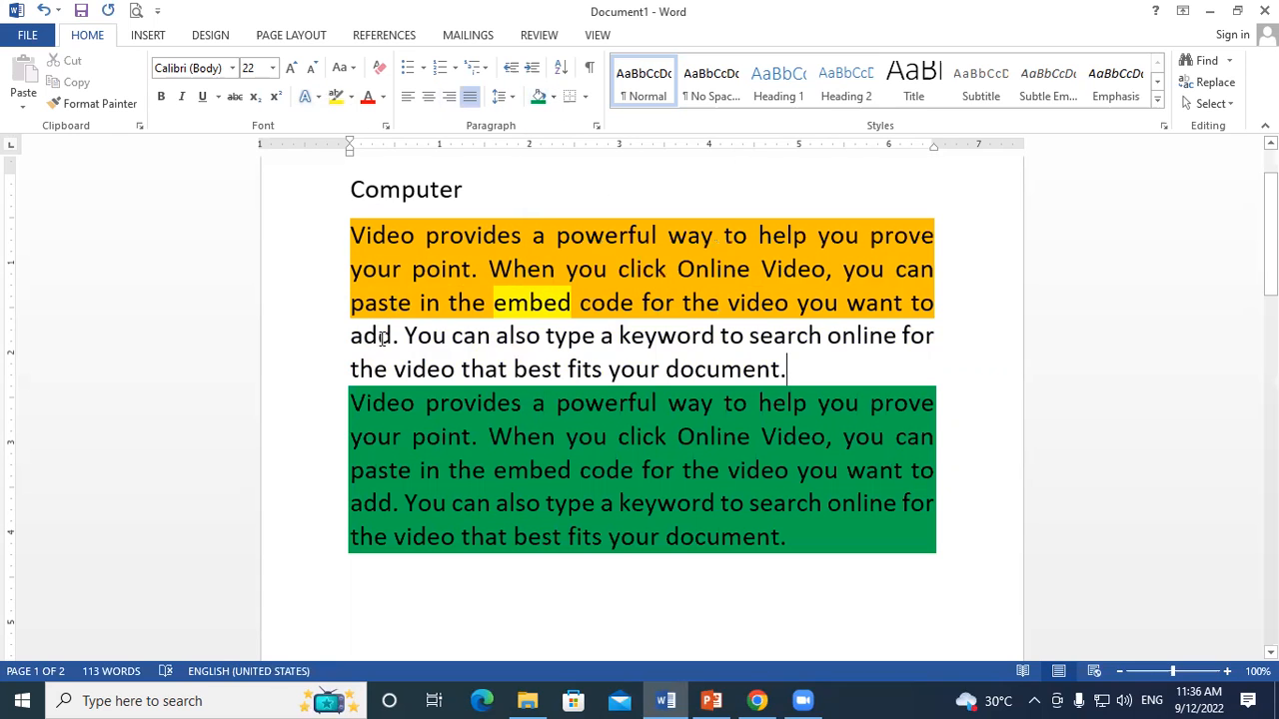
{"action": "left_click_drag", "start_coordinate": [352, 337], "coordinate": [395, 336]}
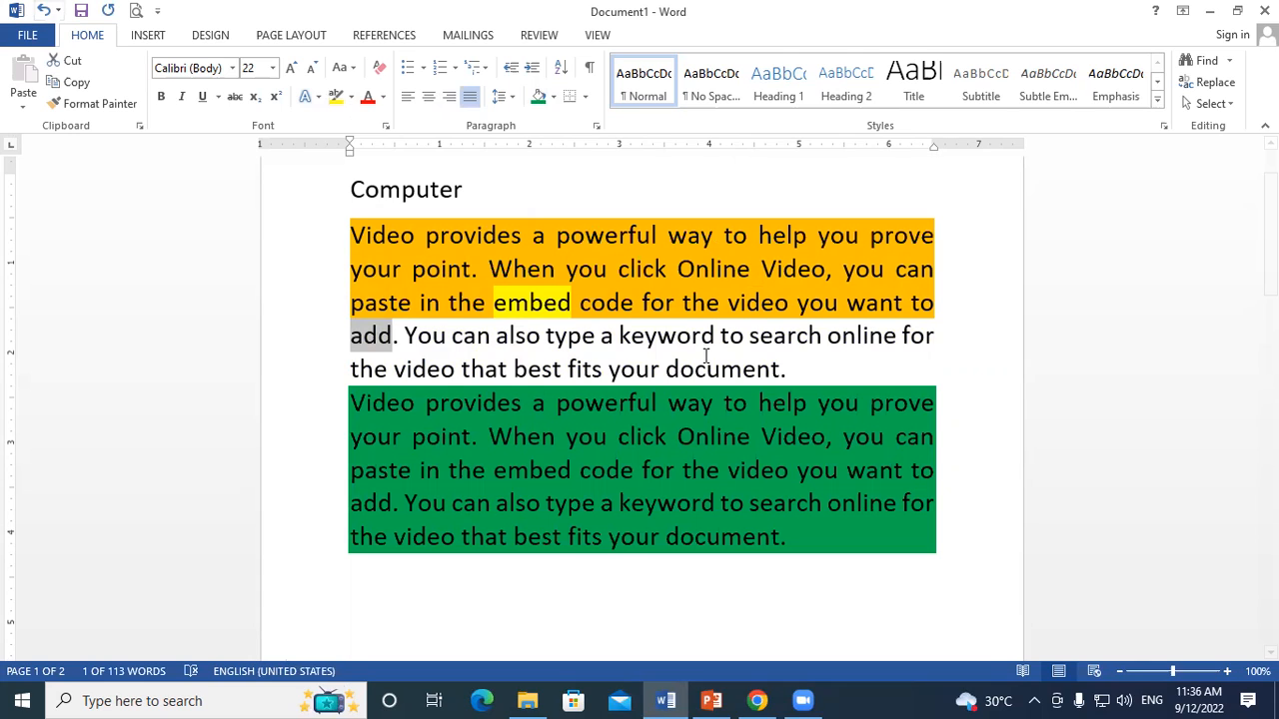
{"action": "left_click", "coordinate": [982, 568]}
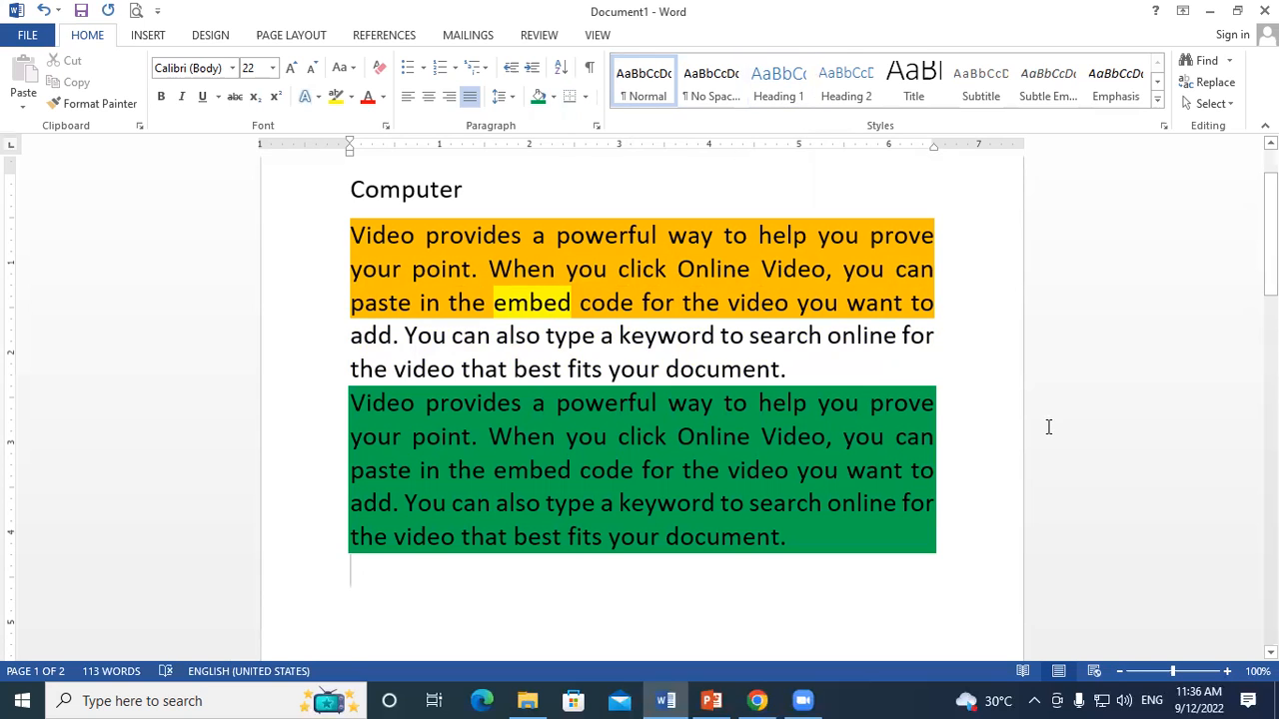
- Create a new blank document and enter the title "GAYATRI INSTITUTE OF TECHNOLOGY"
{"action": "key", "text": "ctrl+n"}
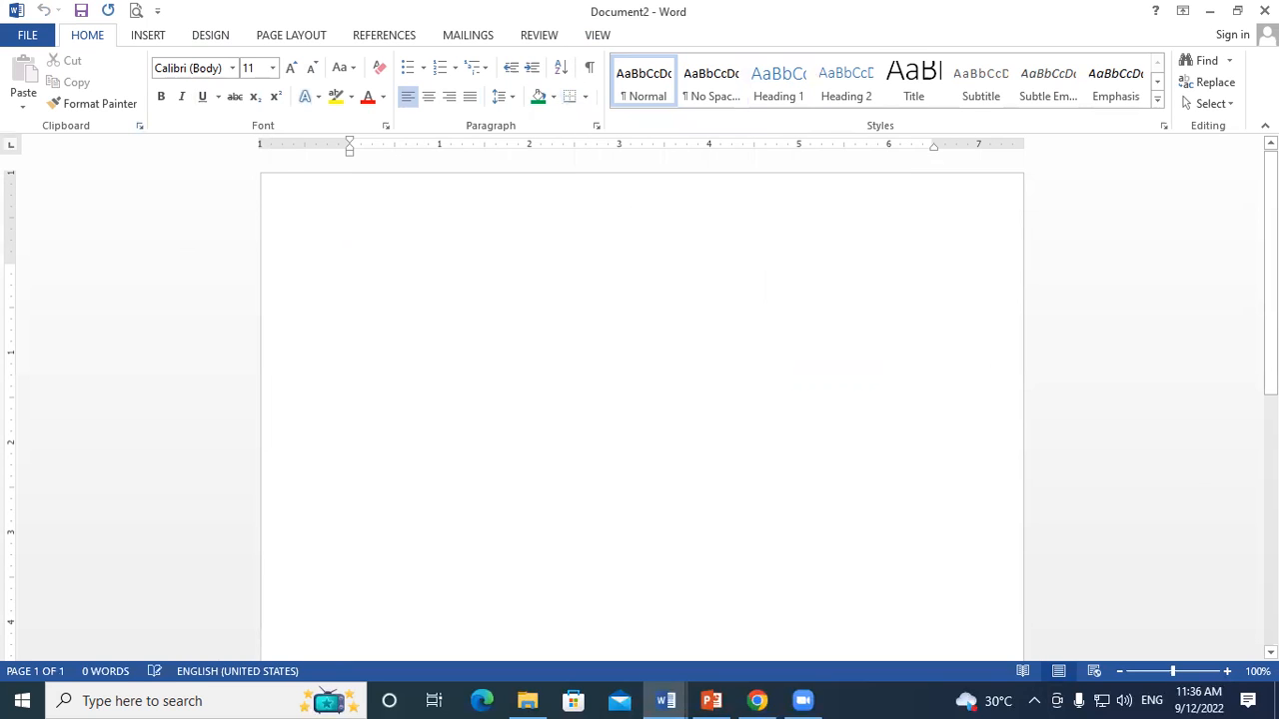
{"action": "type", "text": "ga"}
{"action": "key", "text": "BackSpace"}
{"action": "type", "text": "GAYA"}
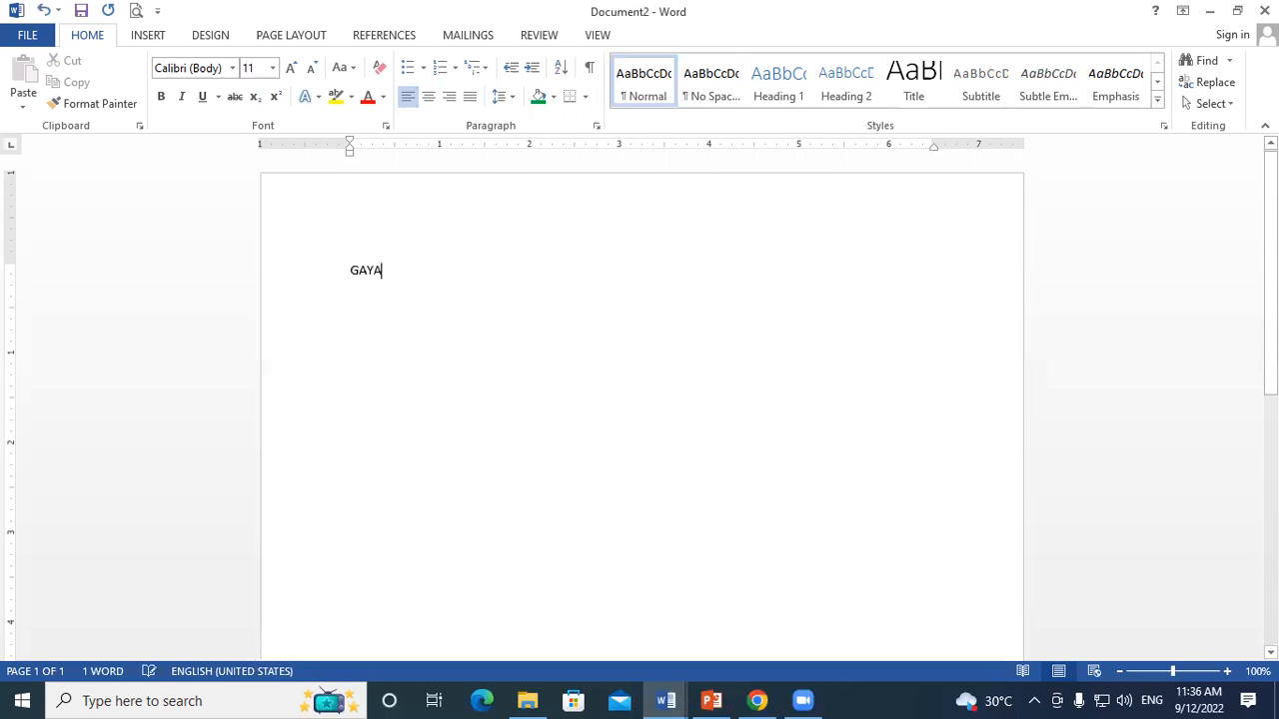
{"action": "type", "text": "TRI INSTITUTE OF TECHNOLOGY"}
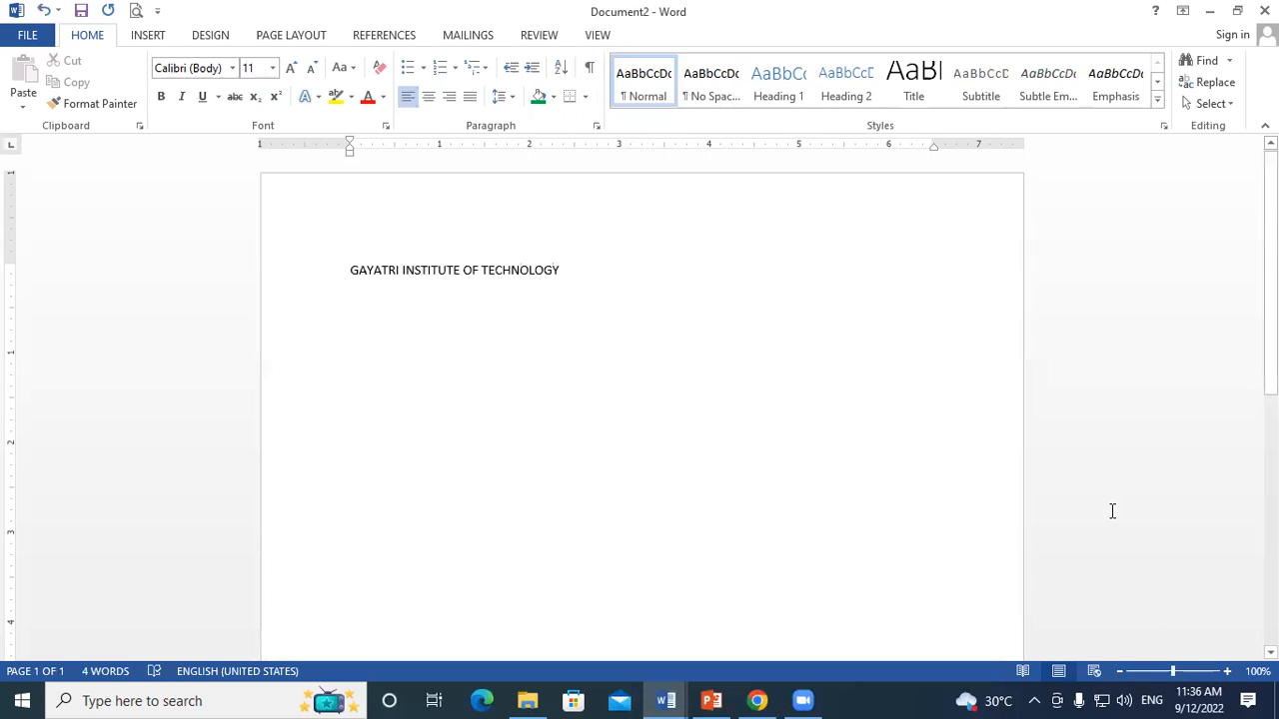
- Enlarge the title to font size 28 so that it fits on one line
{"action": "left_click_drag", "start_coordinate": [349, 271], "coordinate": [750, 279]}
{"action": "left_click", "coordinate": [292, 67]}
{"action": "left_click", "coordinate": [292, 67]}
{"action": "left_click", "coordinate": [292, 67]}
{"action": "left_click", "coordinate": [292, 67]}
{"action": "left_click", "coordinate": [291, 66]}
{"action": "left_click", "coordinate": [291, 67]}
{"action": "left_click", "coordinate": [292, 67]}
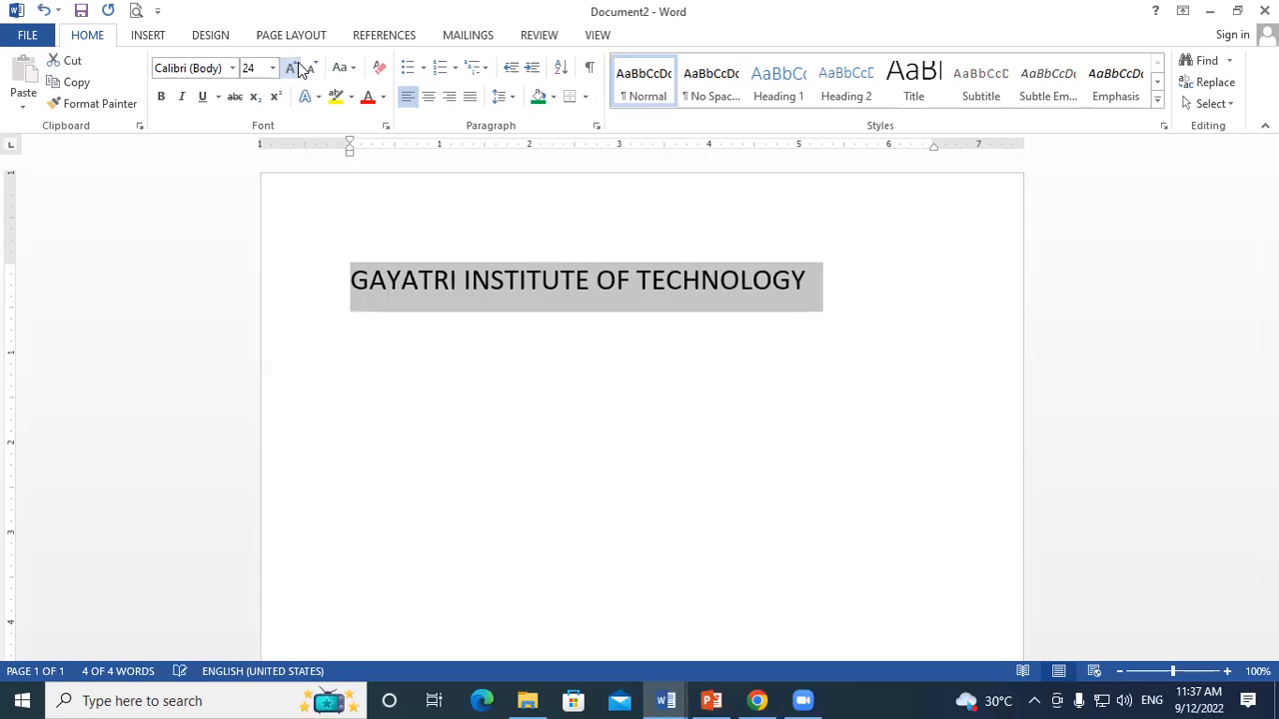
{"action": "left_click", "coordinate": [297, 64]}
{"action": "left_click", "coordinate": [298, 64]}
{"action": "left_click", "coordinate": [298, 64]}
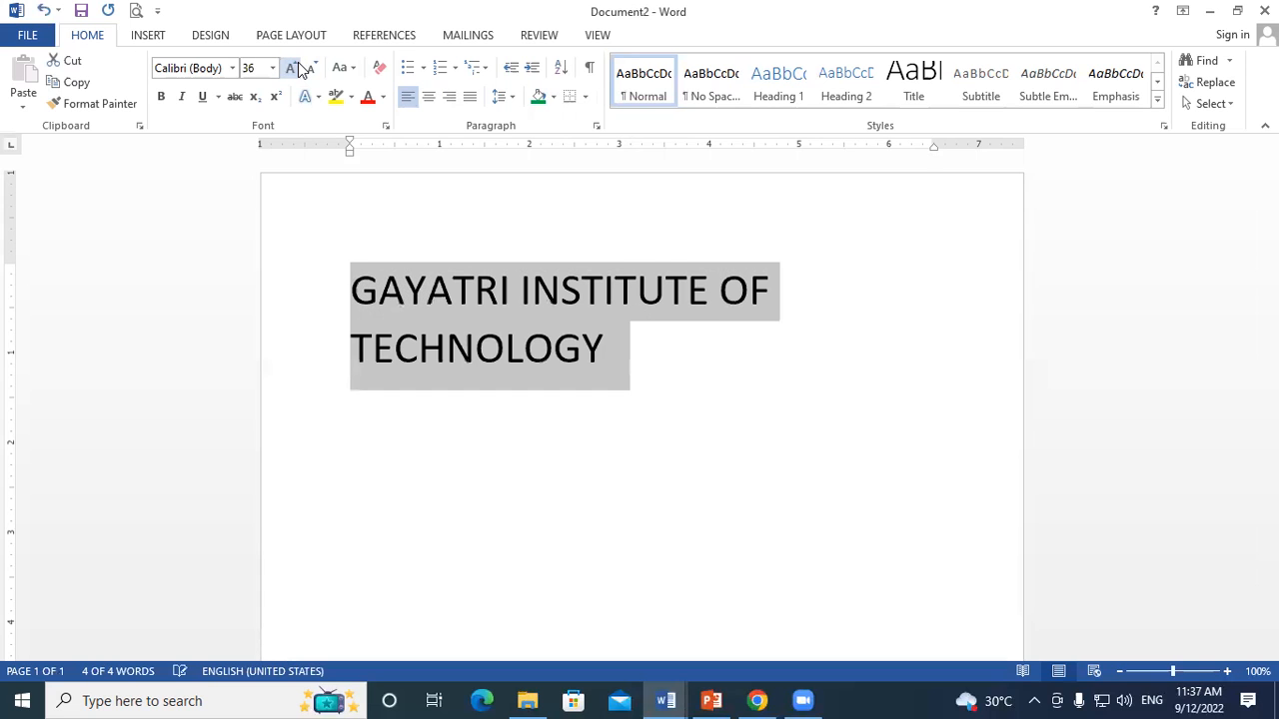
{"action": "left_click", "coordinate": [311, 68]}
{"action": "left_click", "coordinate": [892, 404]}
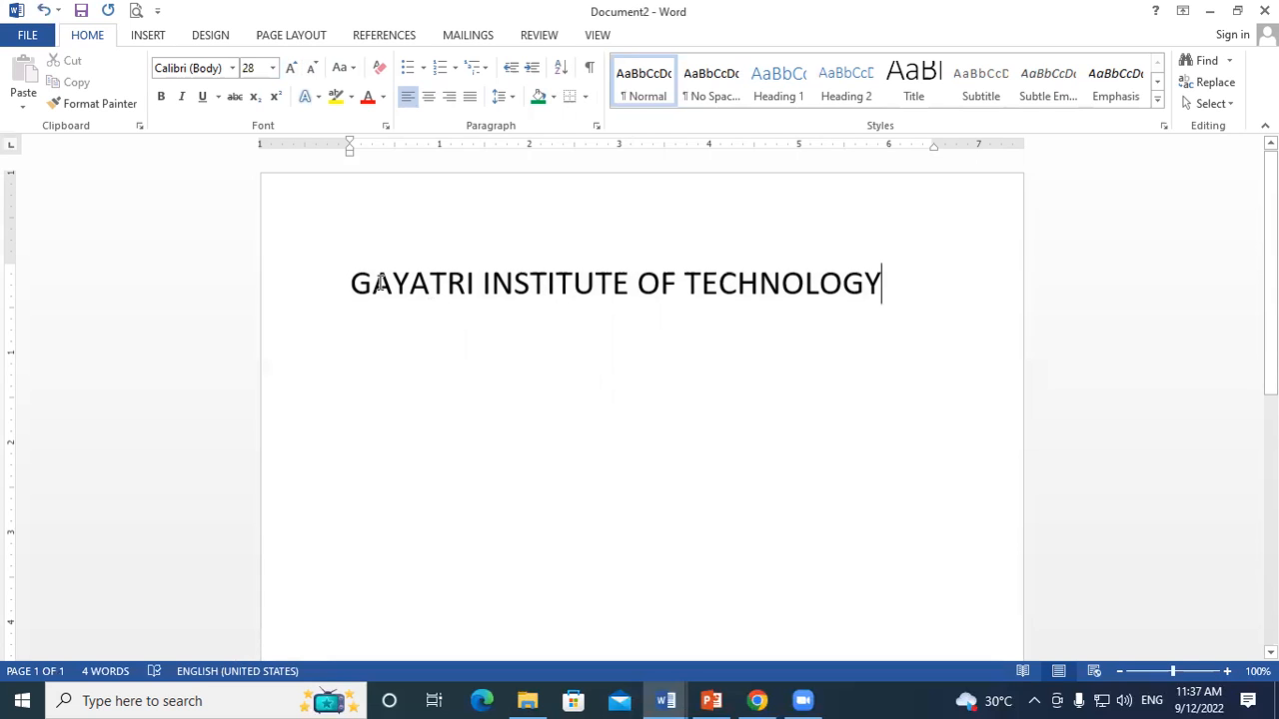
- Add a bottom border and a top border to the title paragraph
{"action": "left_click", "coordinate": [350, 283]}
{"action": "left_click", "coordinate": [585, 98]}
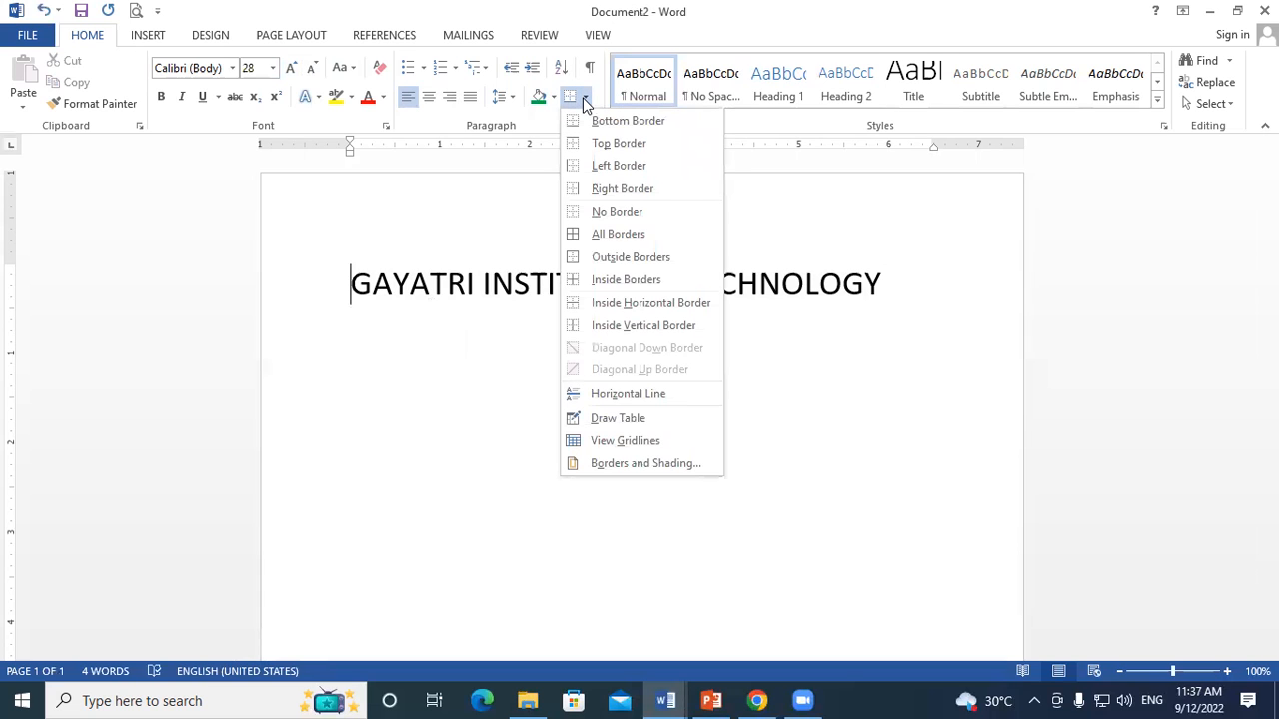
{"action": "left_click", "coordinate": [589, 121]}
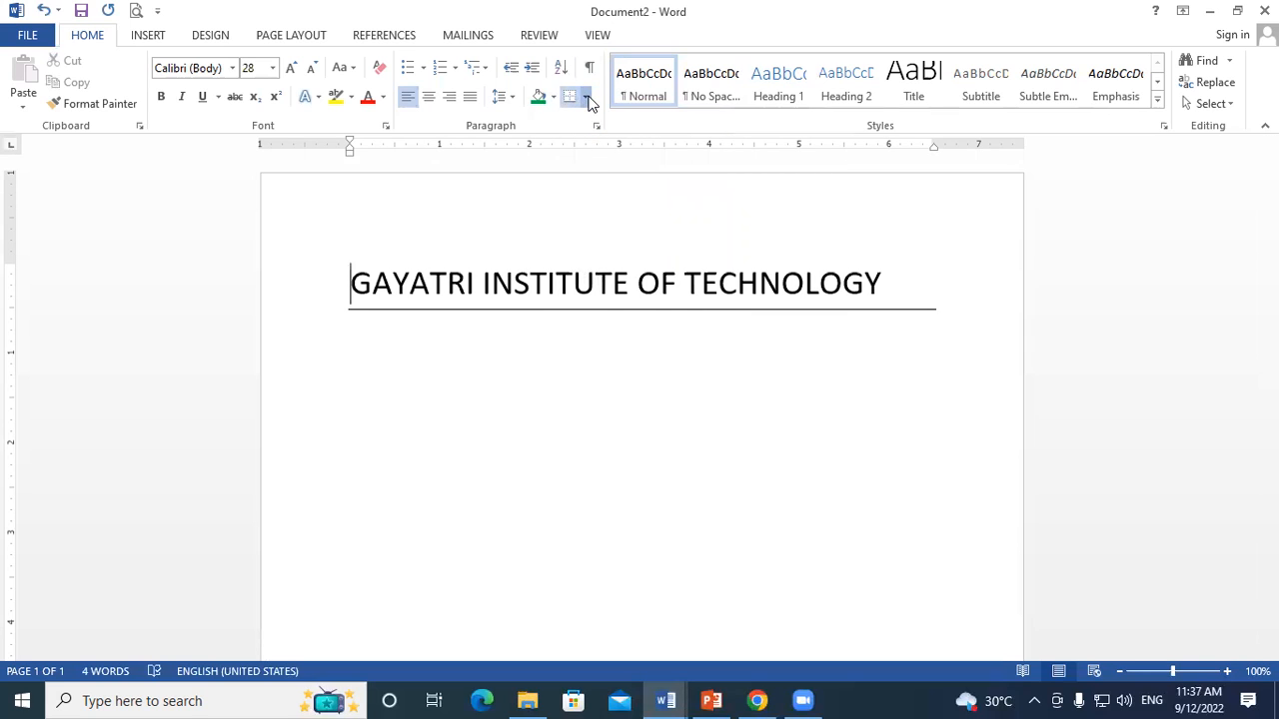
{"action": "left_click", "coordinate": [586, 96]}
{"action": "left_click", "coordinate": [596, 140]}
{"action": "left_click", "coordinate": [572, 399]}
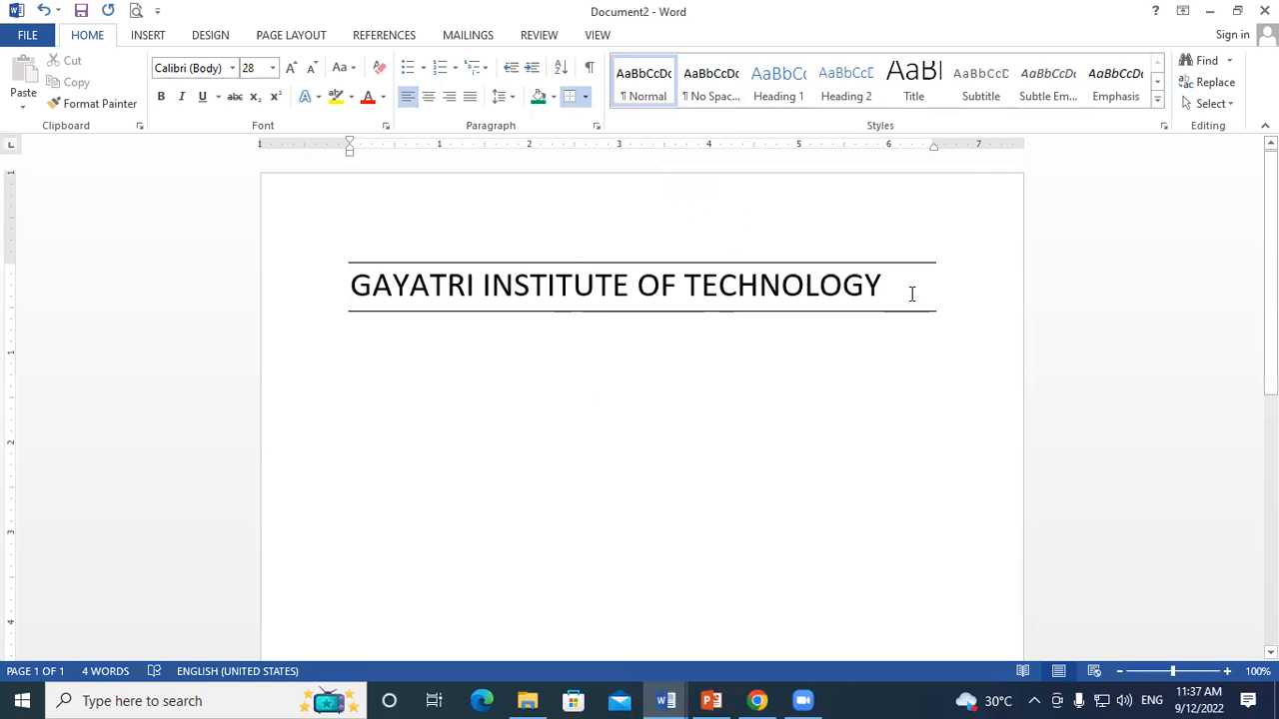
- Set the title paragraph's shading to the standard yellow and colour its text red
{"action": "left_click_drag", "start_coordinate": [349, 286], "coordinate": [951, 297]}
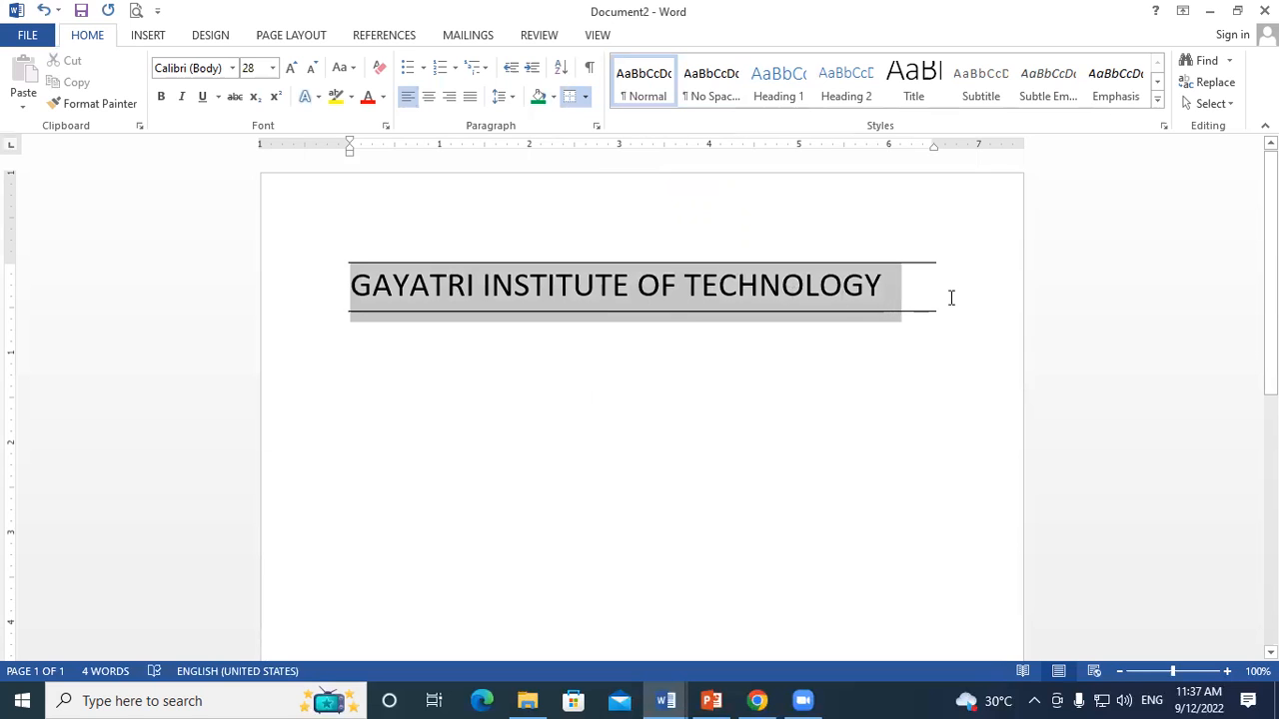
{"action": "left_click", "coordinate": [538, 97]}
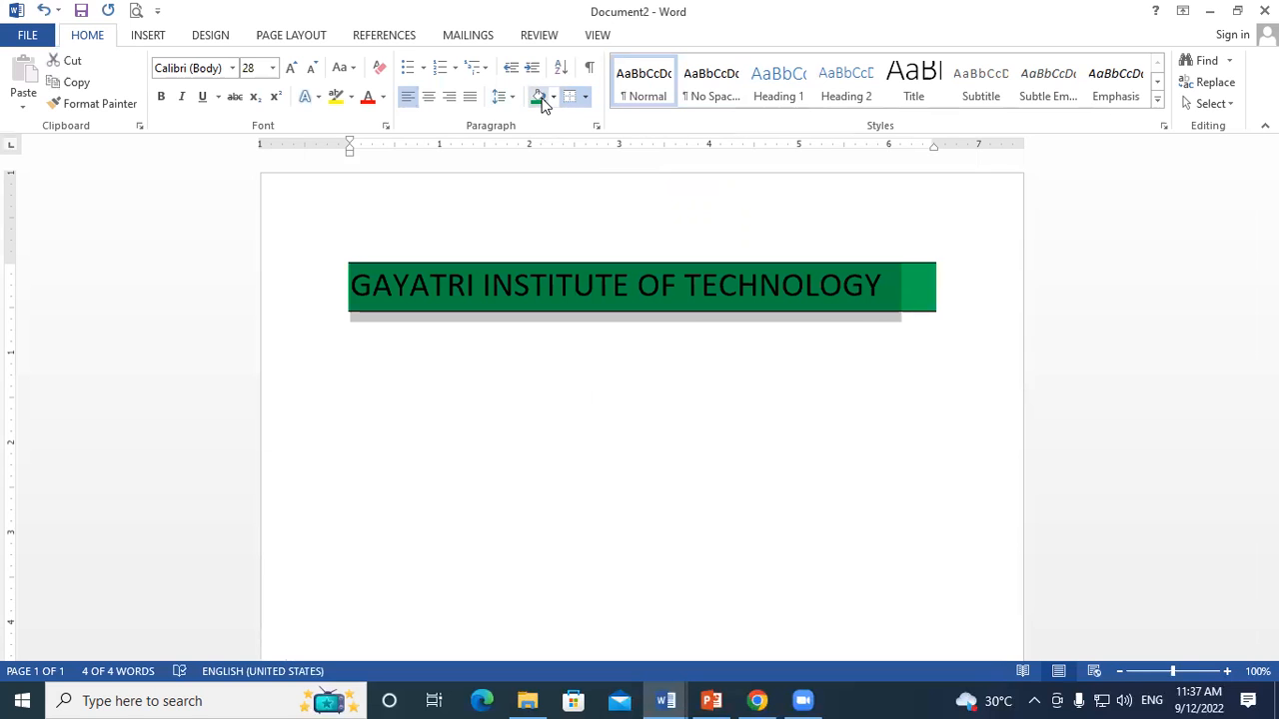
{"action": "left_click", "coordinate": [557, 97]}
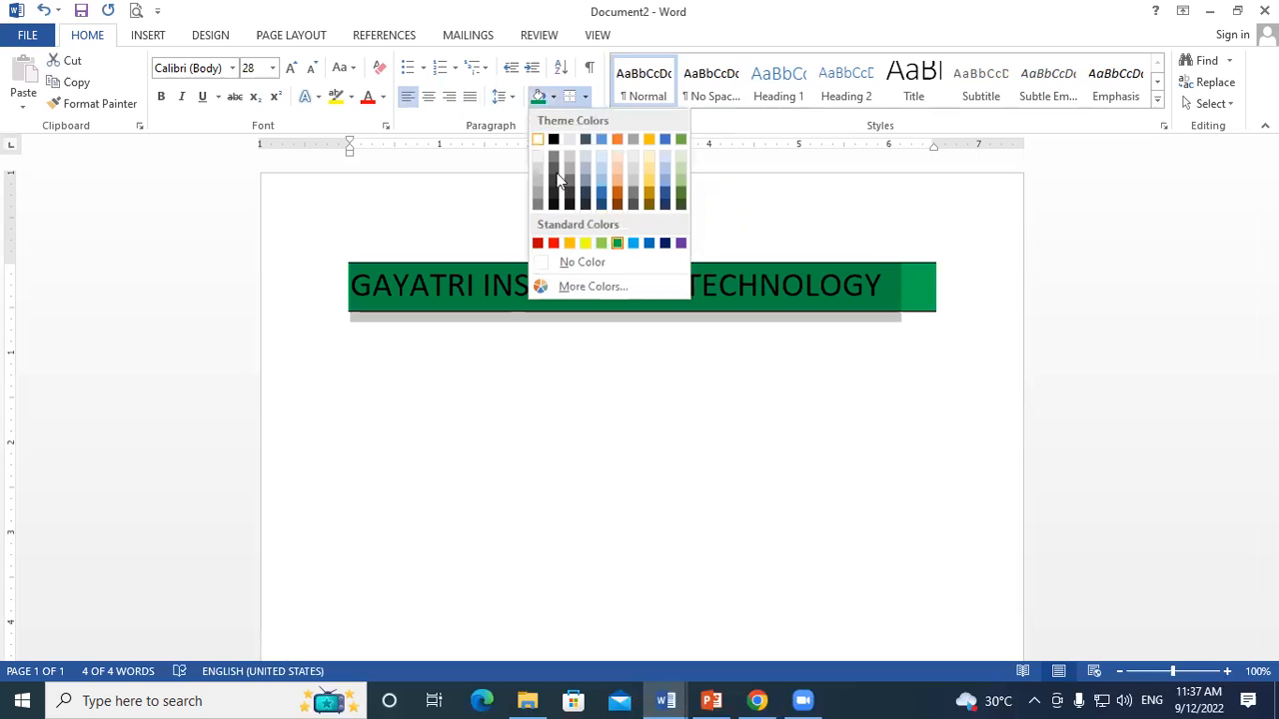
{"action": "left_click", "coordinate": [580, 243]}
{"action": "left_click", "coordinate": [368, 97]}
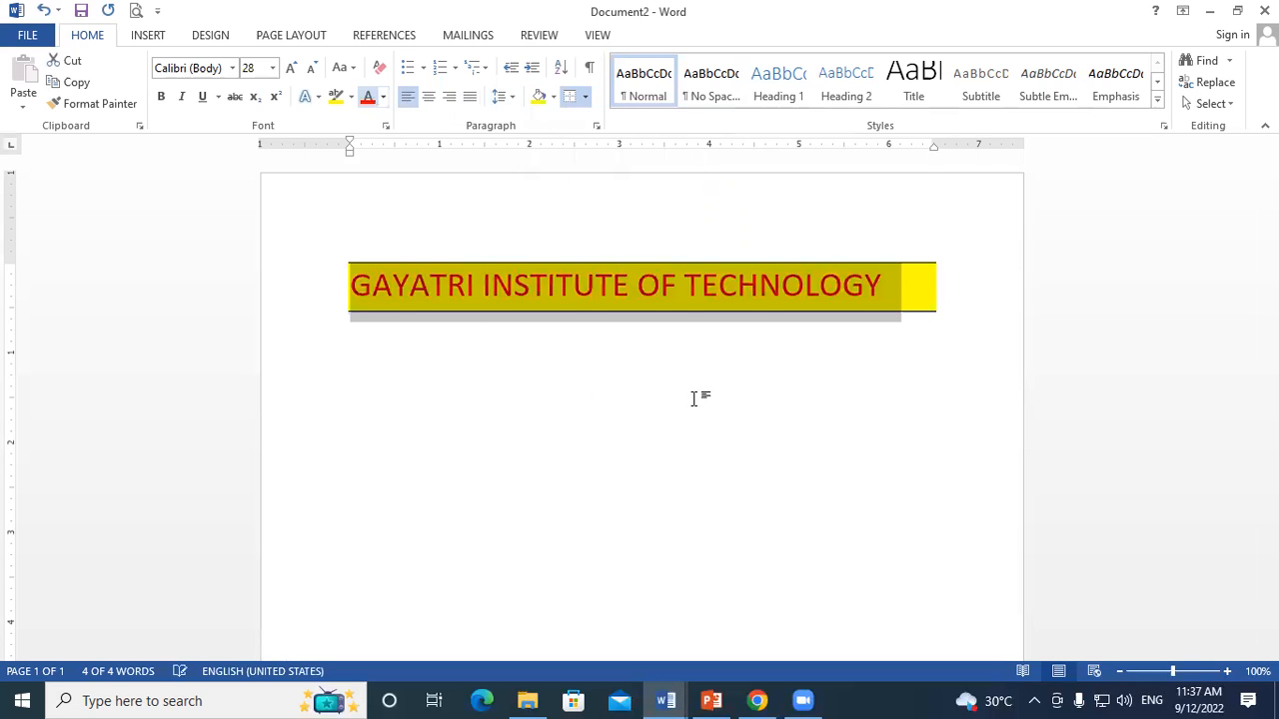
- Insert spaces before the title so that it sits closer to the middle of the line
{"action": "left_click", "coordinate": [793, 434]}
{"action": "left_click", "coordinate": [348, 284]}
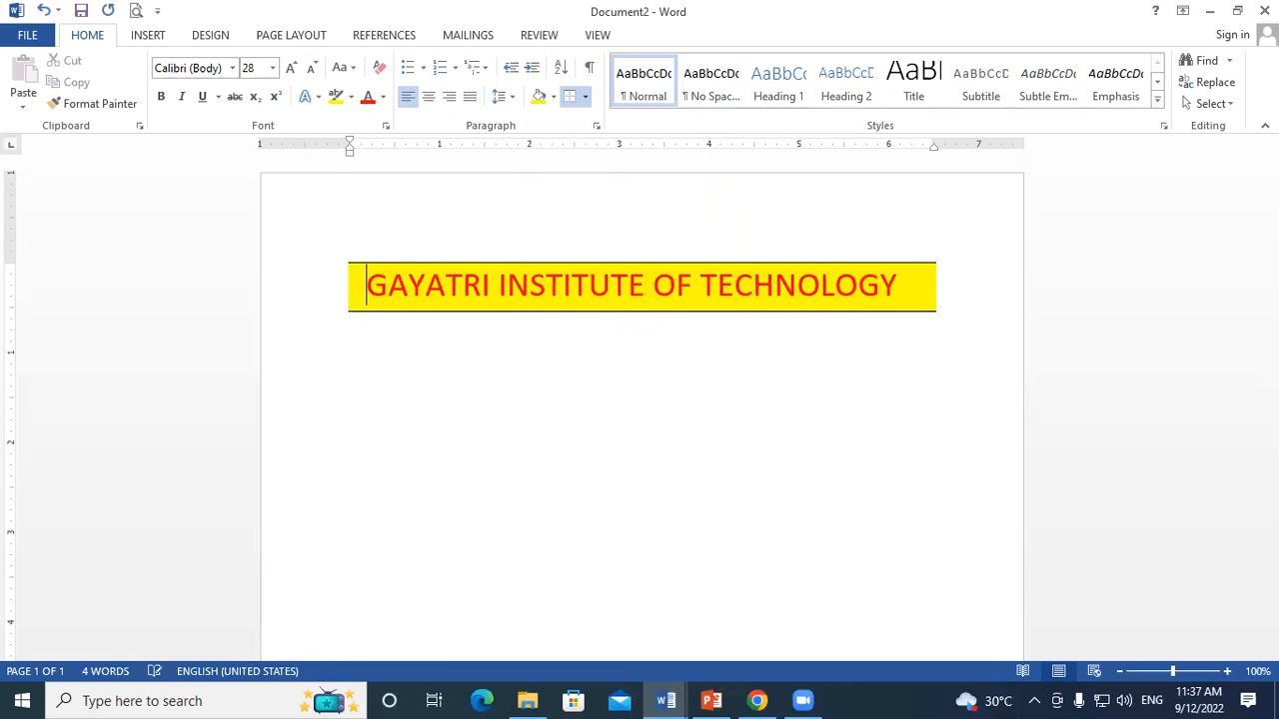
{"action": "left_click", "coordinate": [715, 394]}
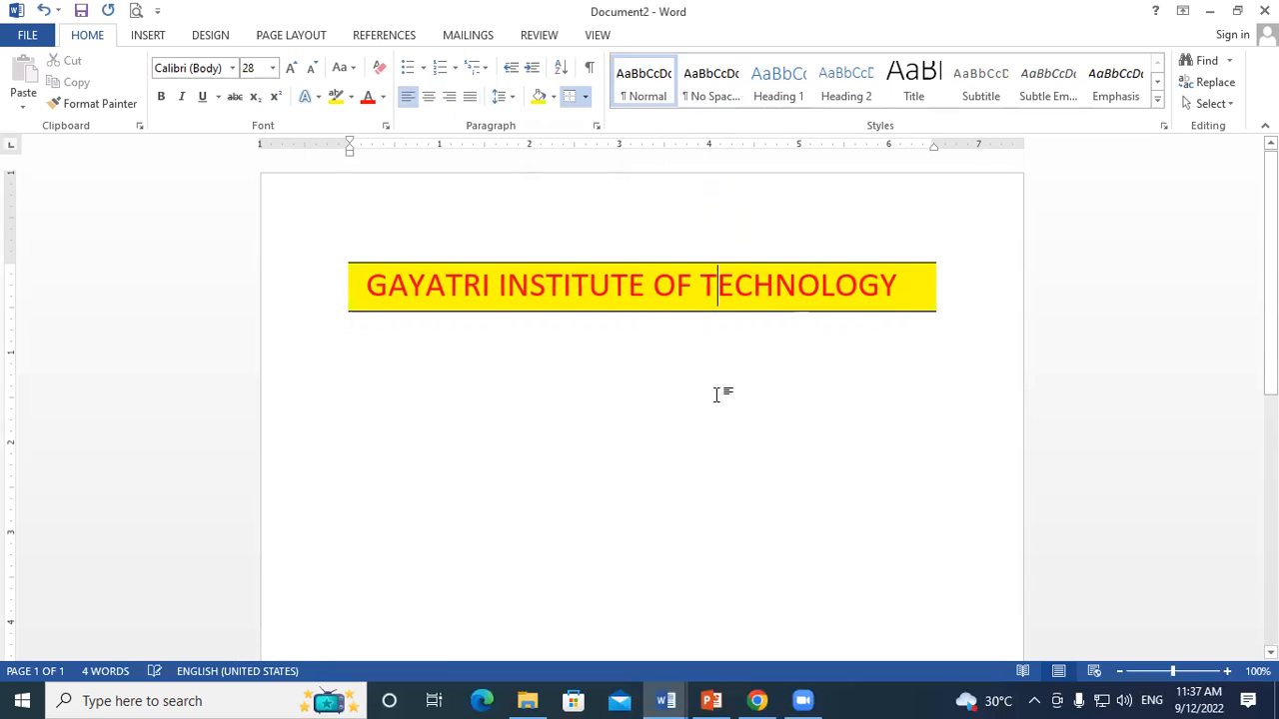
{"action": "left_click", "coordinate": [906, 287]}
{"action": "key", "text": "Return"}
{"action": "key", "text": "Tab"}
{"action": "key", "text": "Tab"}
{"action": "key", "text": "BackSpace"}
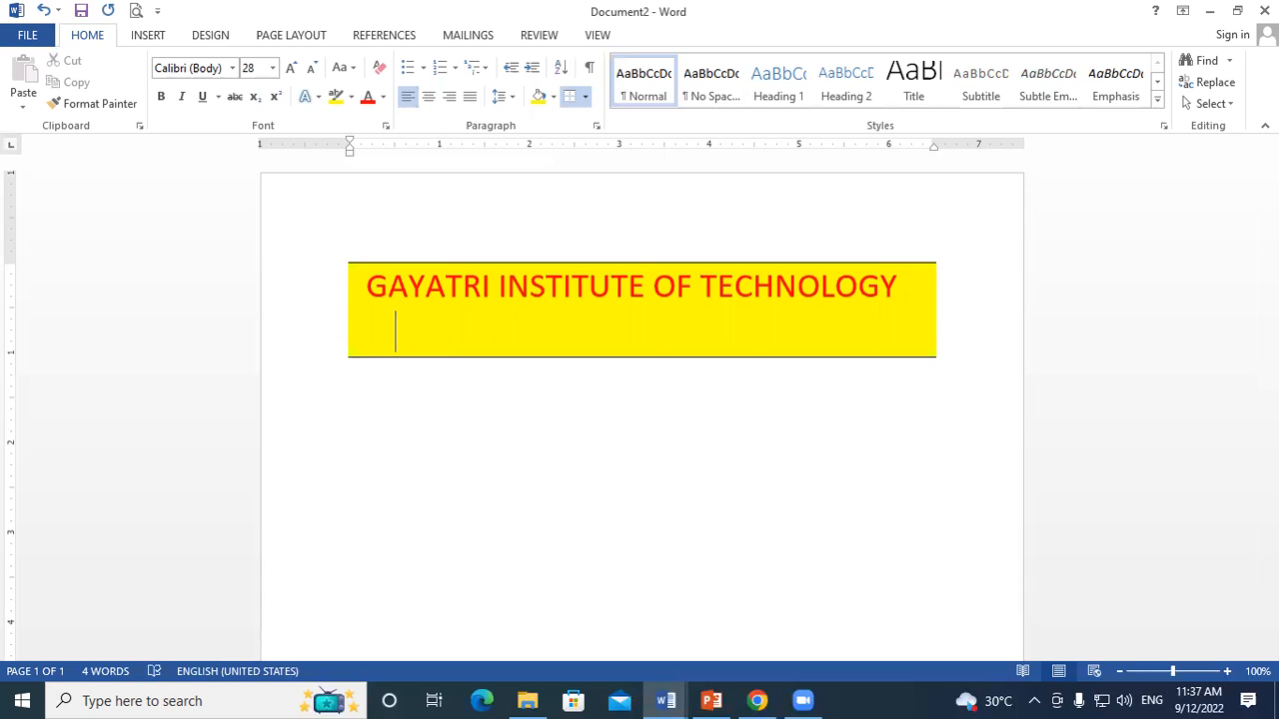
{"action": "key", "text": "BackSpace"}
{"action": "key", "text": "BackSpace"}
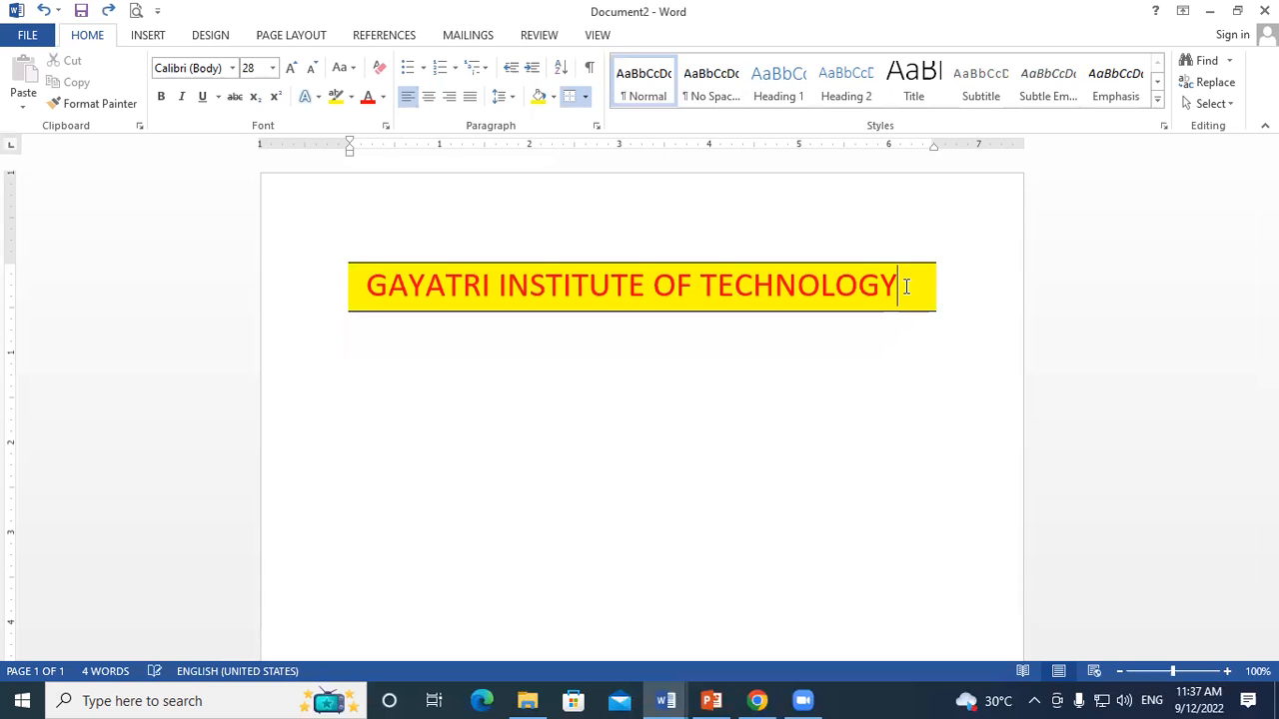
- Enter "PADRAUNA KUSHINAGAR" on an unshaded line below the title and centre it
{"action": "left_click", "coordinate": [359, 346]}
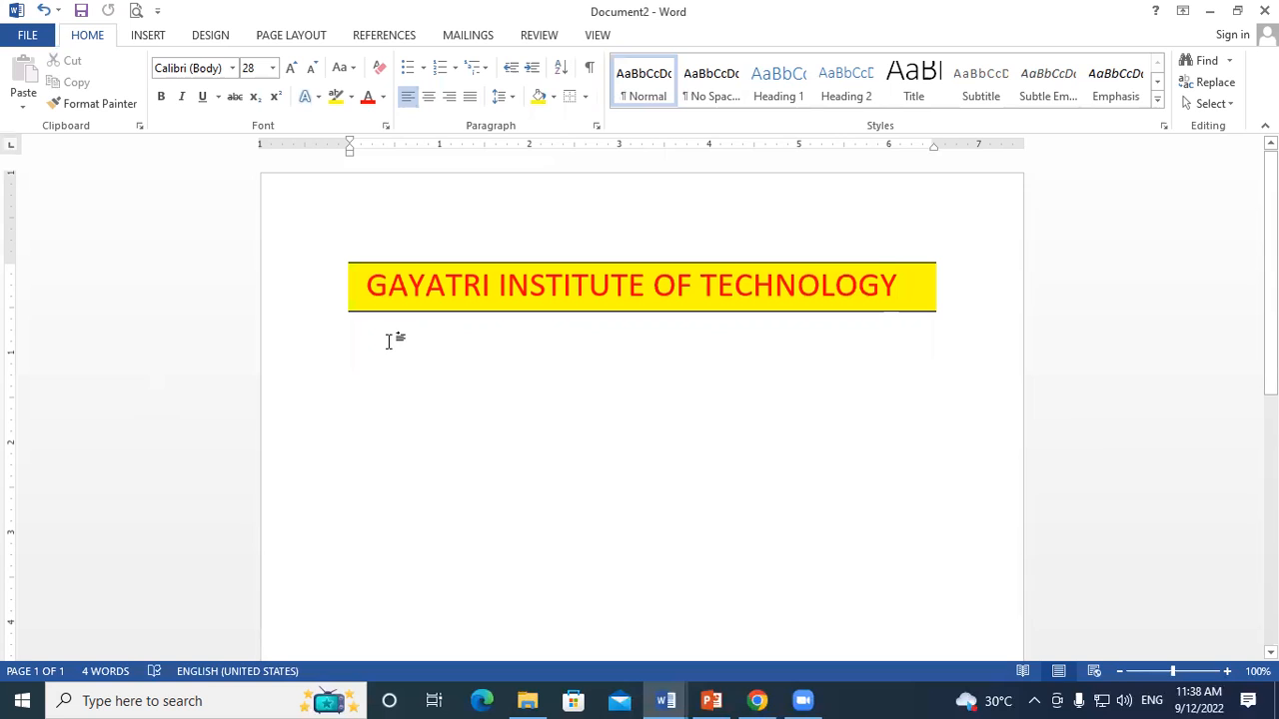
{"action": "type", "text": "PADRA"}
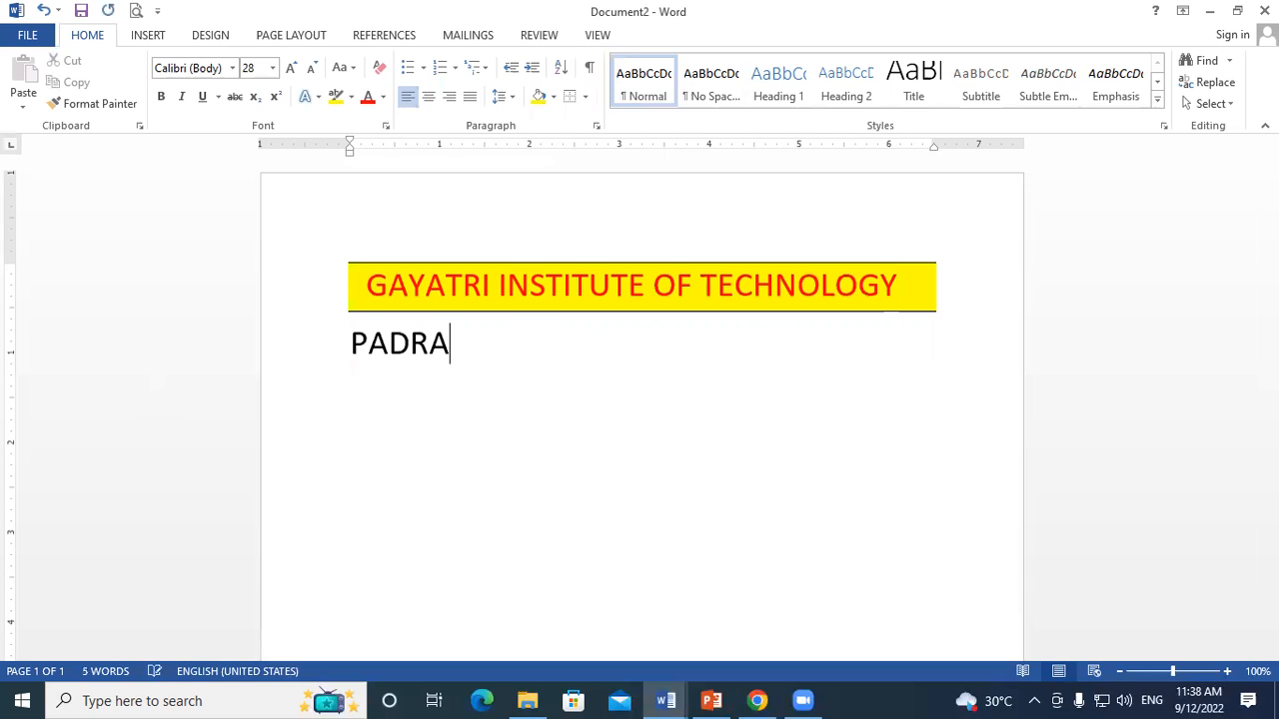
{"action": "type", "text": "UNA KUSHINAGAR"}
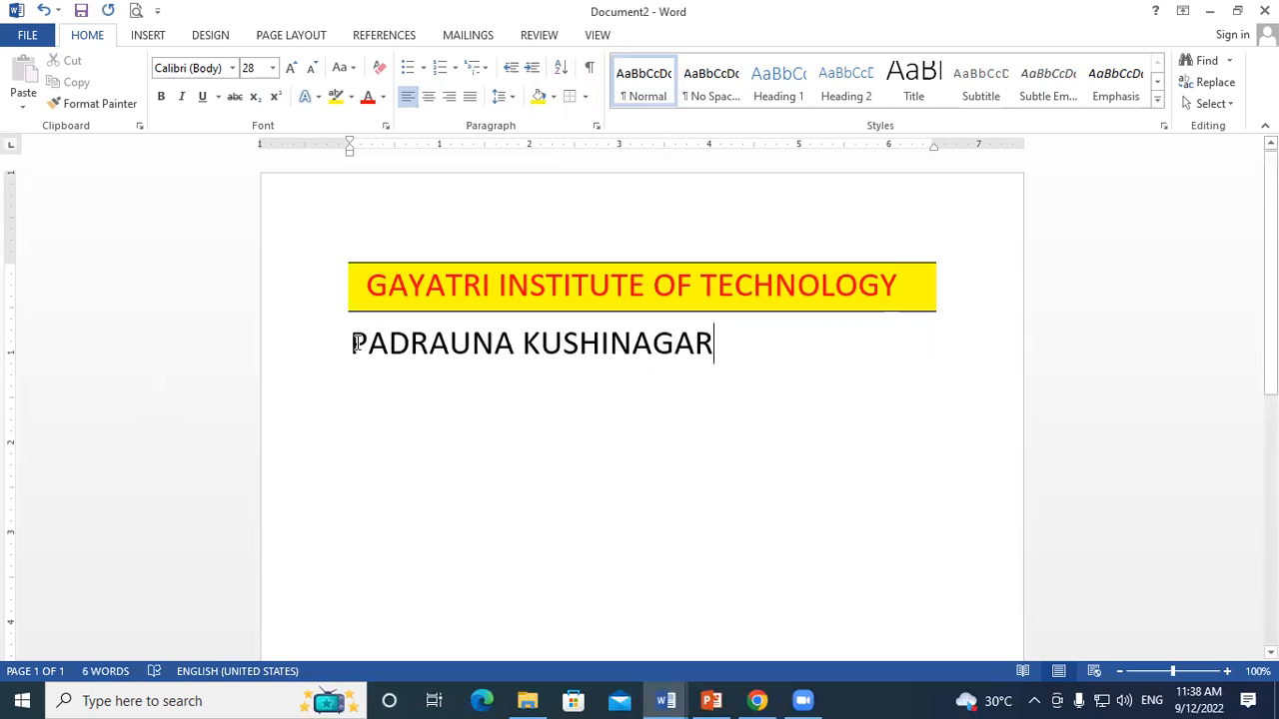
{"action": "left_click_drag", "start_coordinate": [350, 345], "coordinate": [813, 377]}
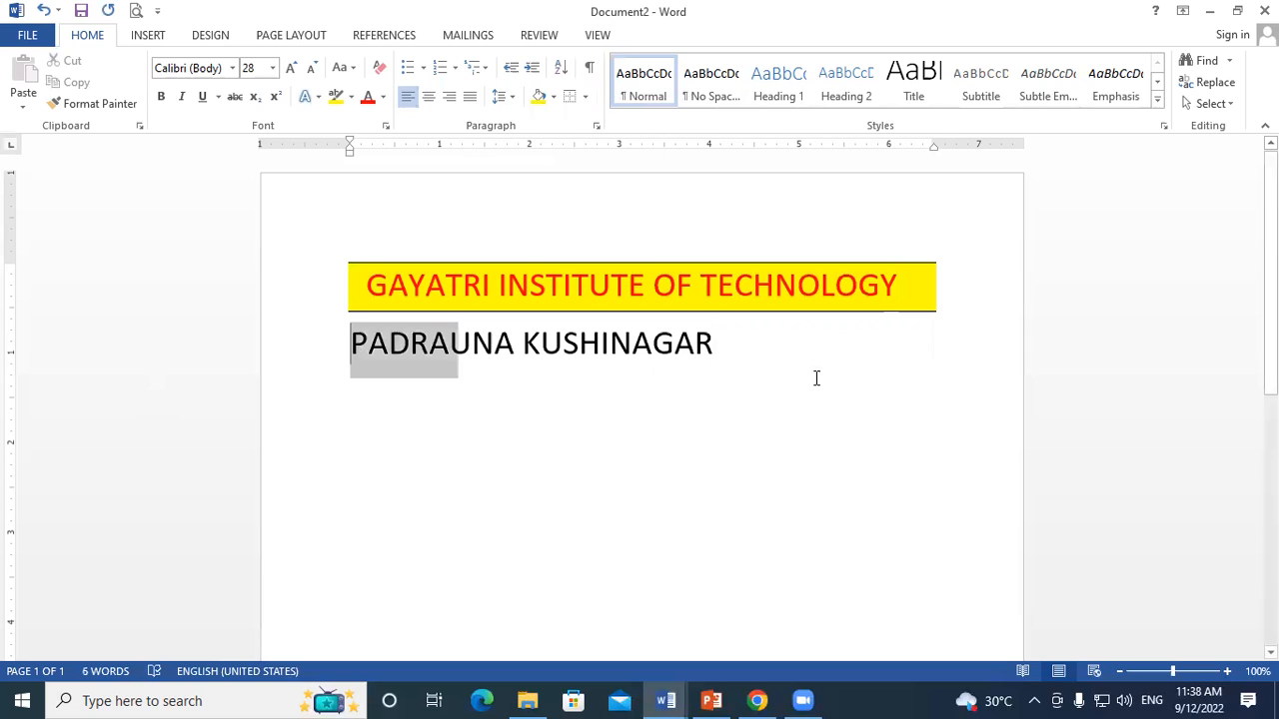
{"action": "left_click", "coordinate": [428, 97]}
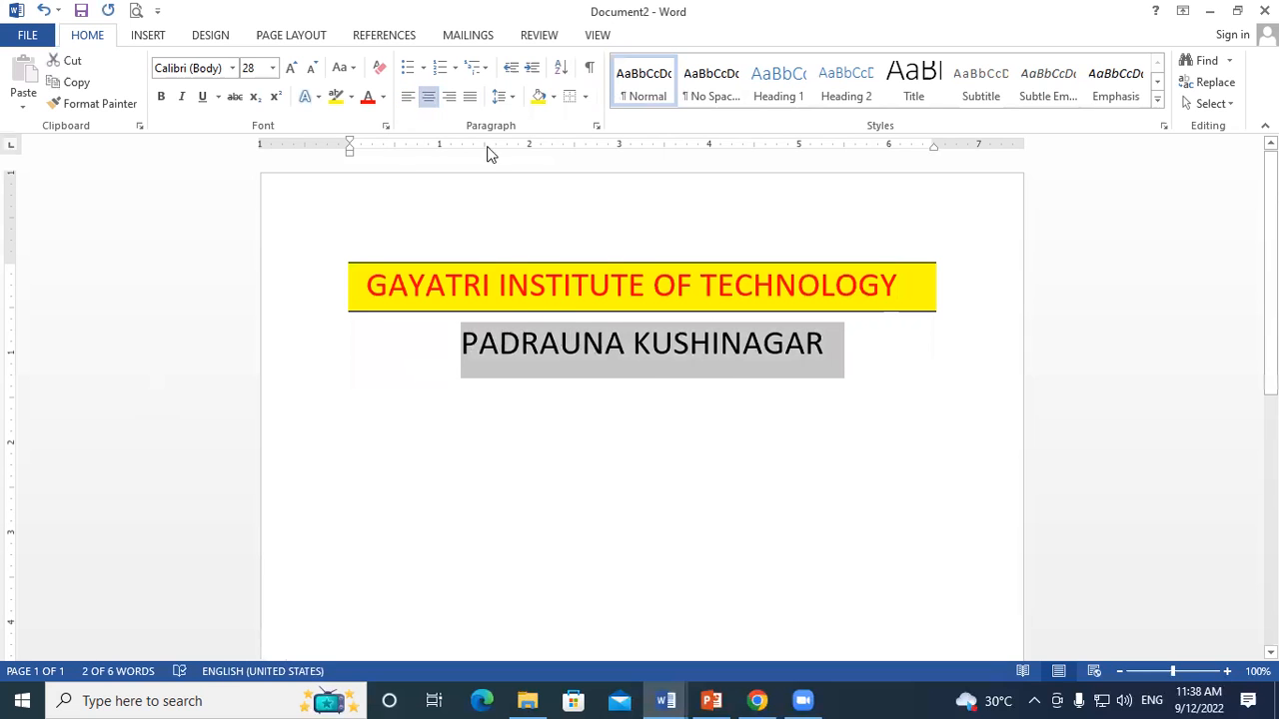
- Reduce the "PADRAUNA KUSHINAGAR" line to font size 22 and make it bold
{"action": "left_click", "coordinate": [311, 68]}
{"action": "left_click", "coordinate": [311, 68]}
{"action": "left_click", "coordinate": [311, 68]}
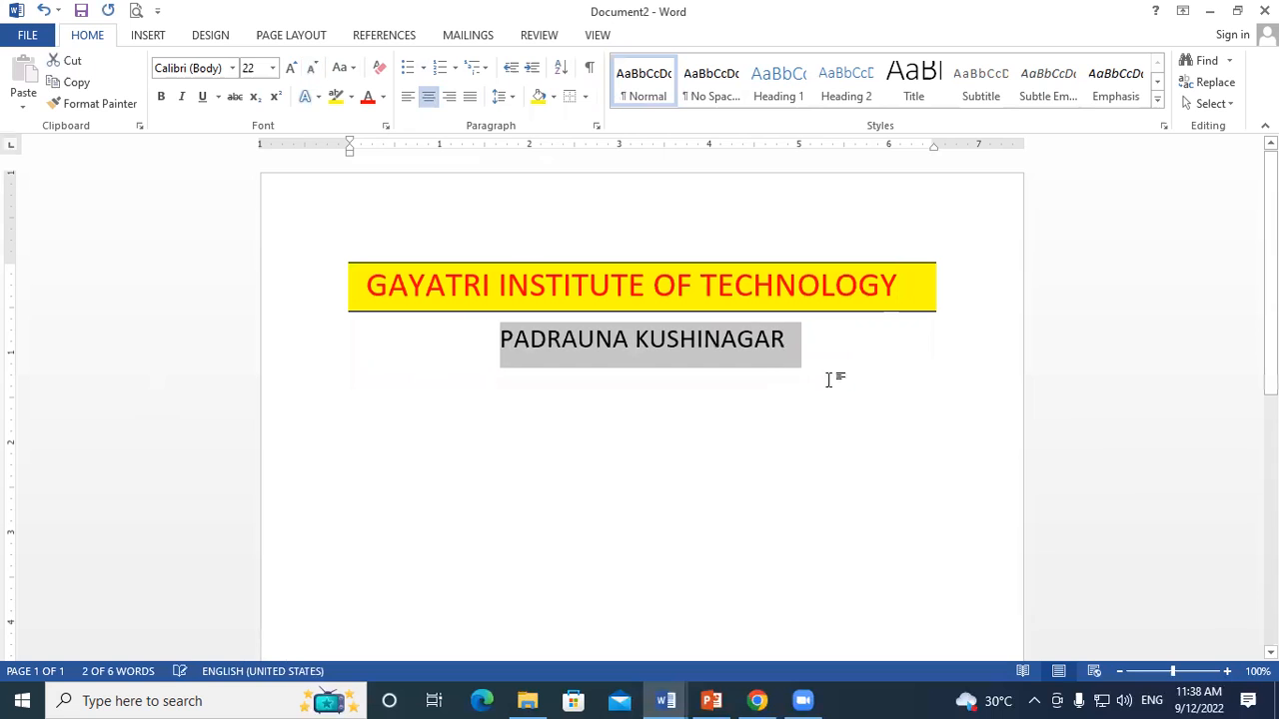
{"action": "left_click", "coordinate": [829, 371]}
{"action": "left_click_drag", "start_coordinate": [496, 336], "coordinate": [842, 333]}
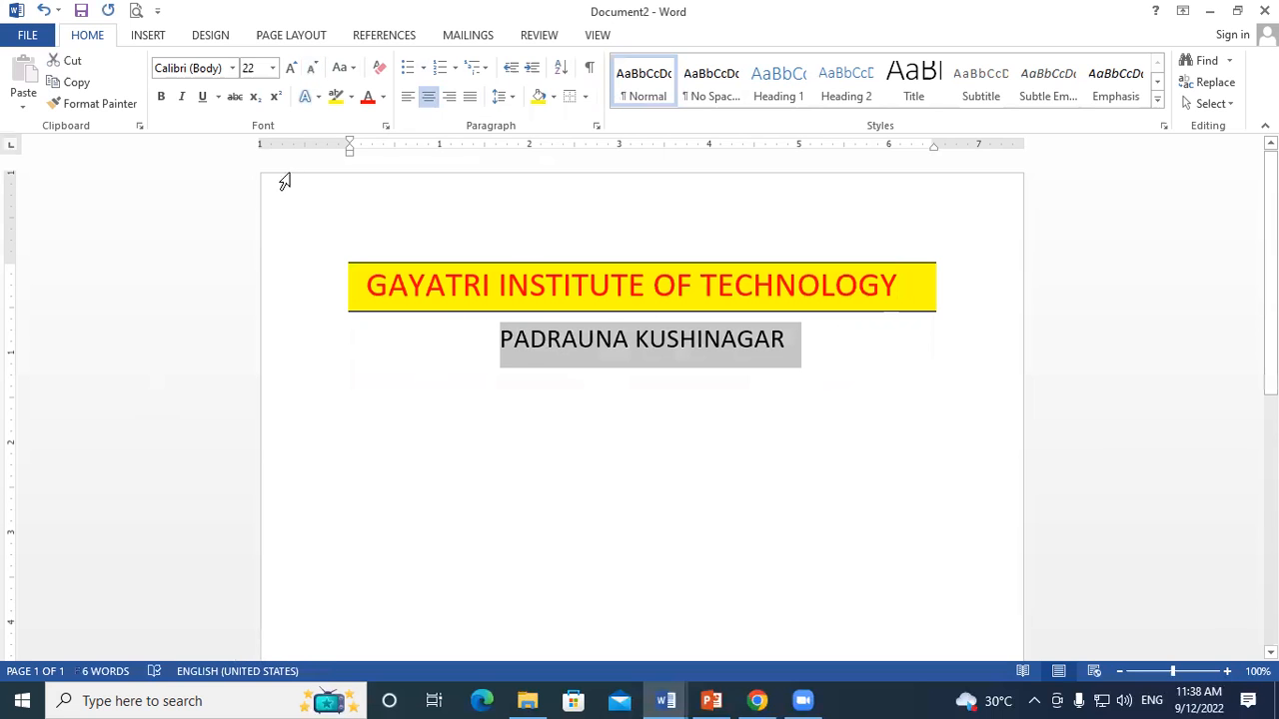
{"action": "left_click", "coordinate": [161, 97]}
{"action": "left_click", "coordinate": [624, 379]}
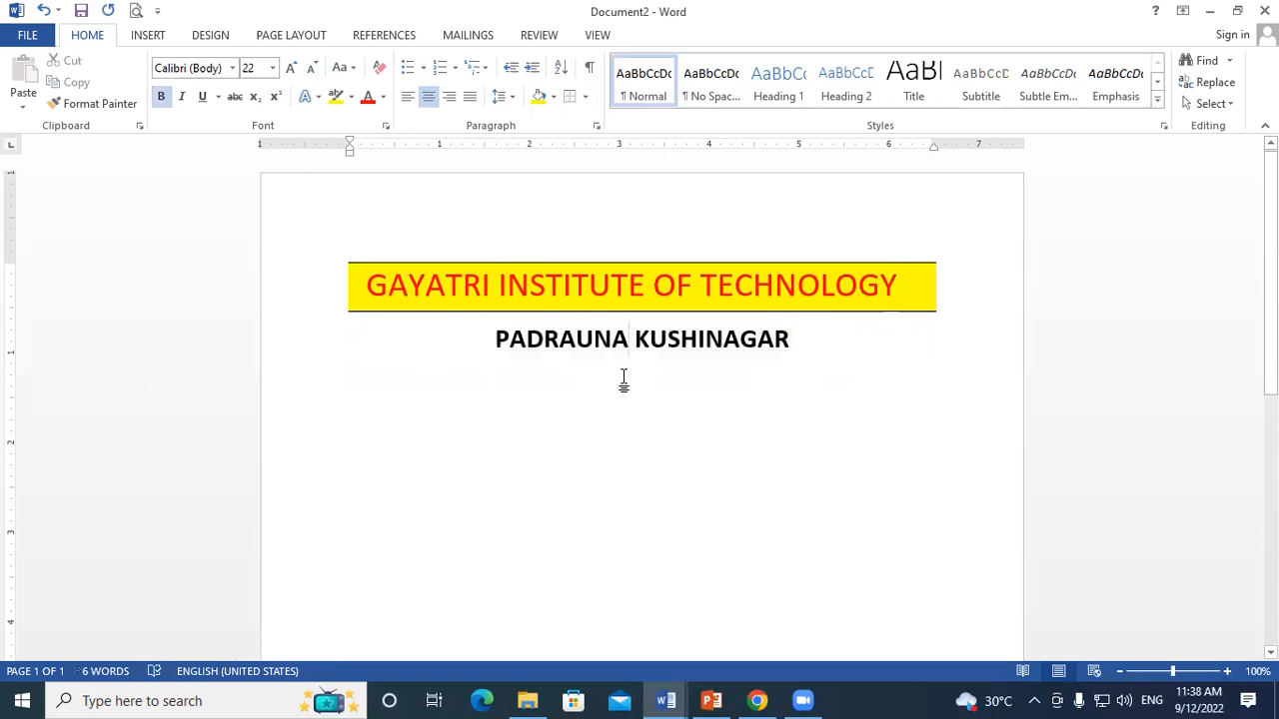
- Leave a blank line under the centred subtitle and begin a left-aligned "STUDENT NAME" label
{"action": "left_click", "coordinate": [844, 345]}
{"action": "key", "text": "Return"}
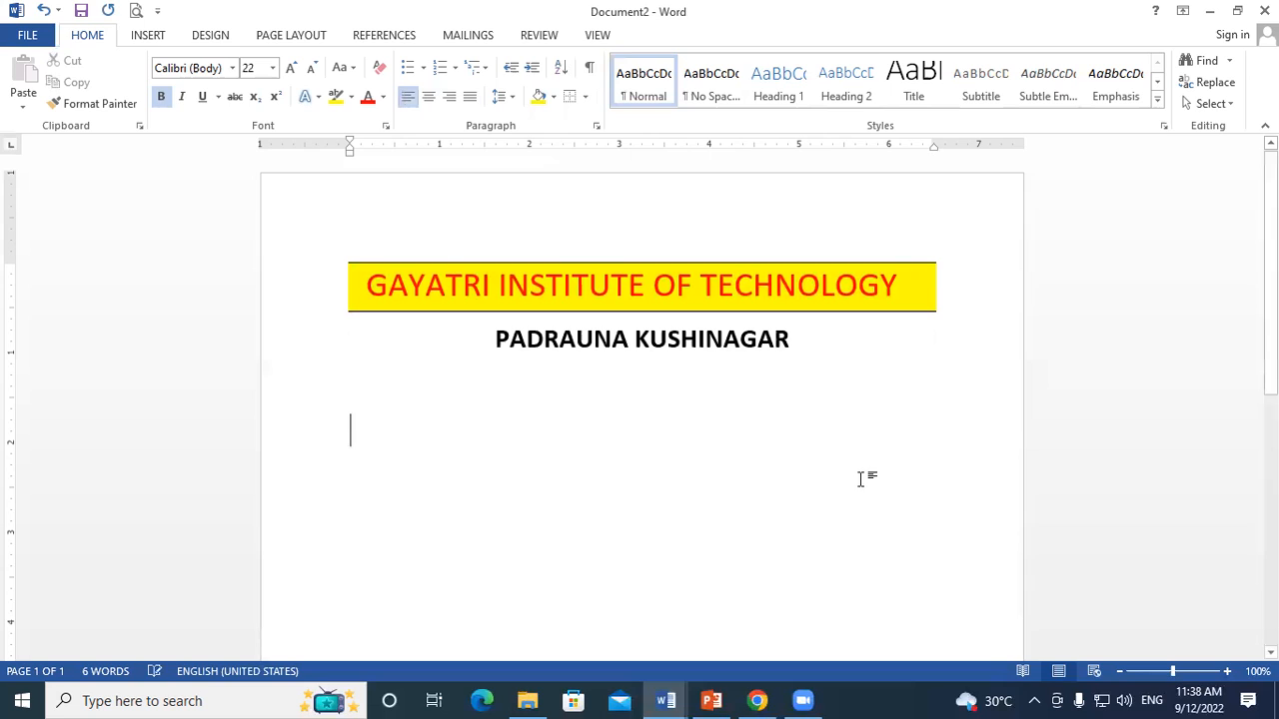
{"action": "type", "text": "sTU"}
{"action": "key", "text": "BackSpace"}
{"action": "key", "text": "BackSpace"}
{"action": "key", "text": "BackSpace"}
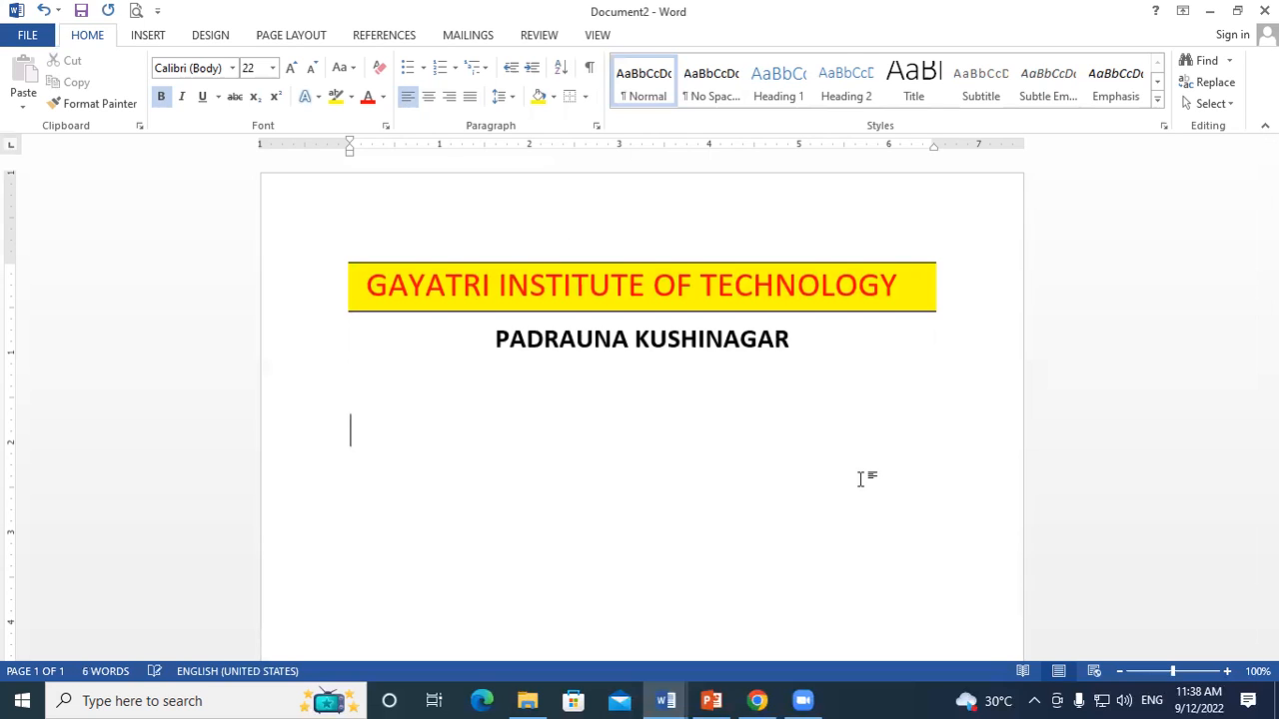
{"action": "type", "text": "STUDEN NAM"}
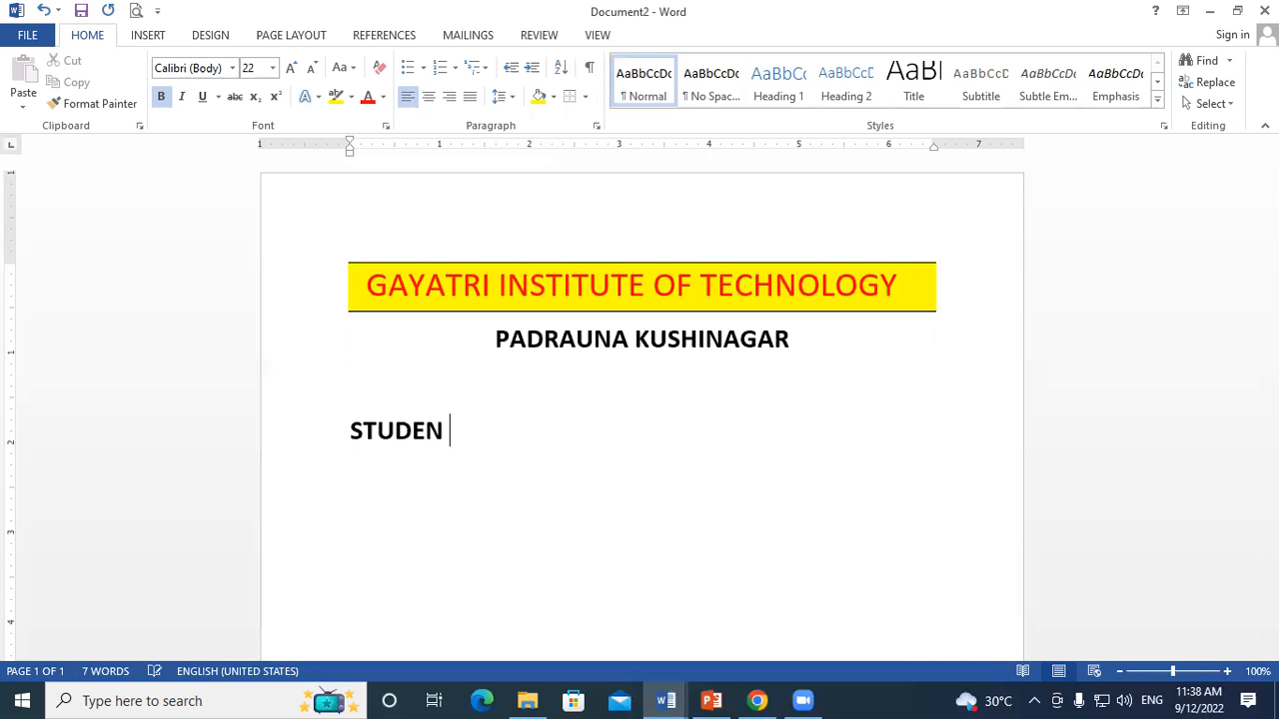
{"action": "key", "text": "BackSpace"}
{"action": "key", "text": "BackSpace"}
{"action": "key", "text": "BackSpace"}
{"action": "key", "text": "BackSpace"}
{"action": "type", "text": "T"}
{"action": "type", "text": " NAM"}
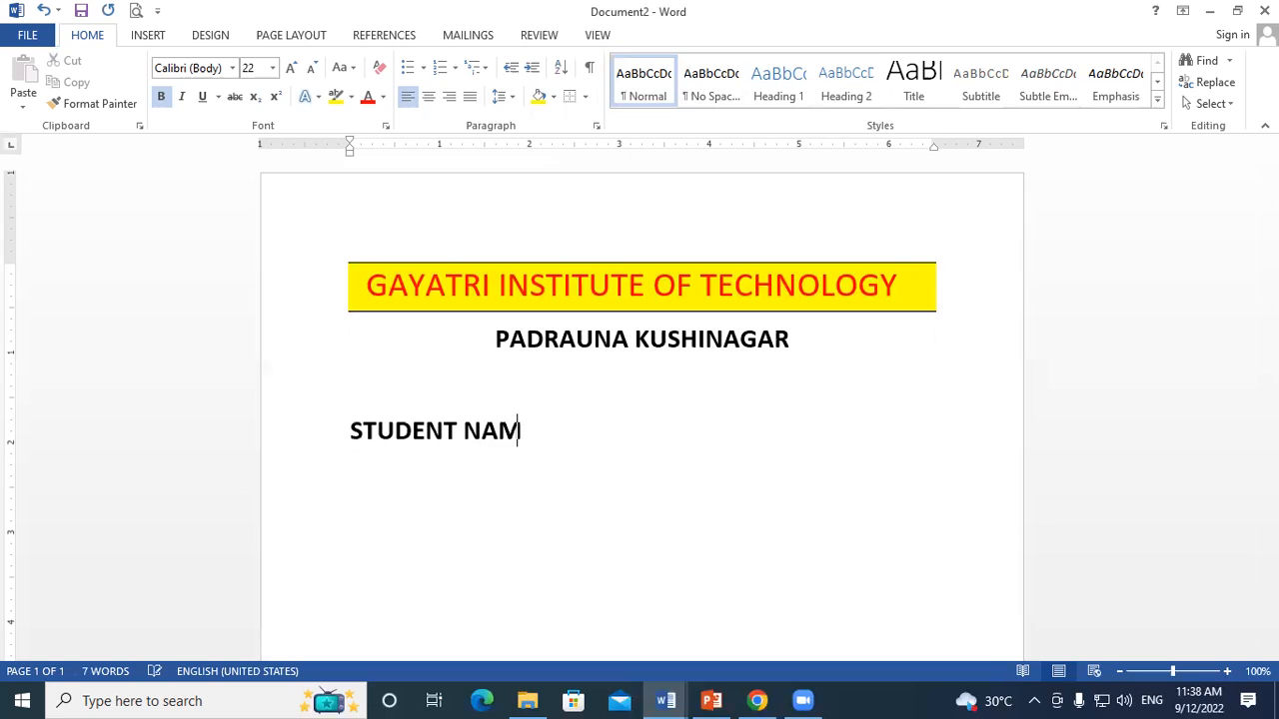
- Complete the "STUDENT NAME" label with a dotted fill-in line reaching the right margin without wrapping
{"action": "type", "text": "E..................................."}
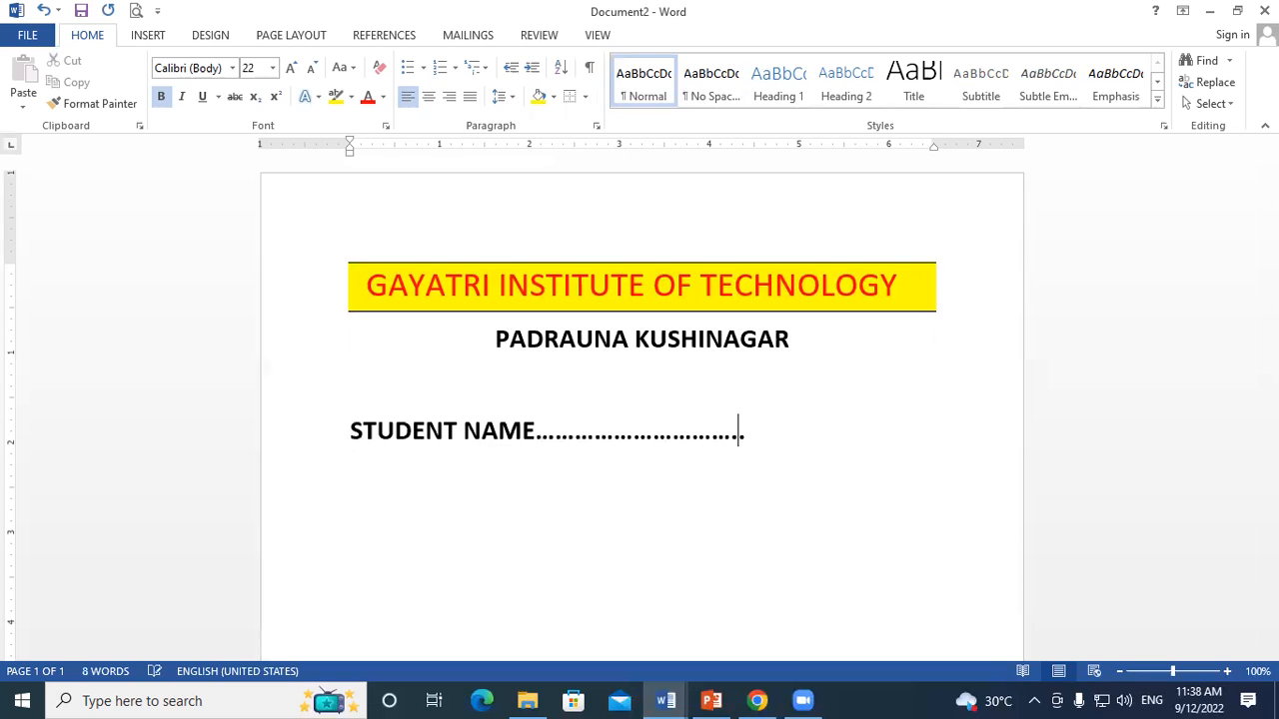
{"action": "type", "text": "................................."}
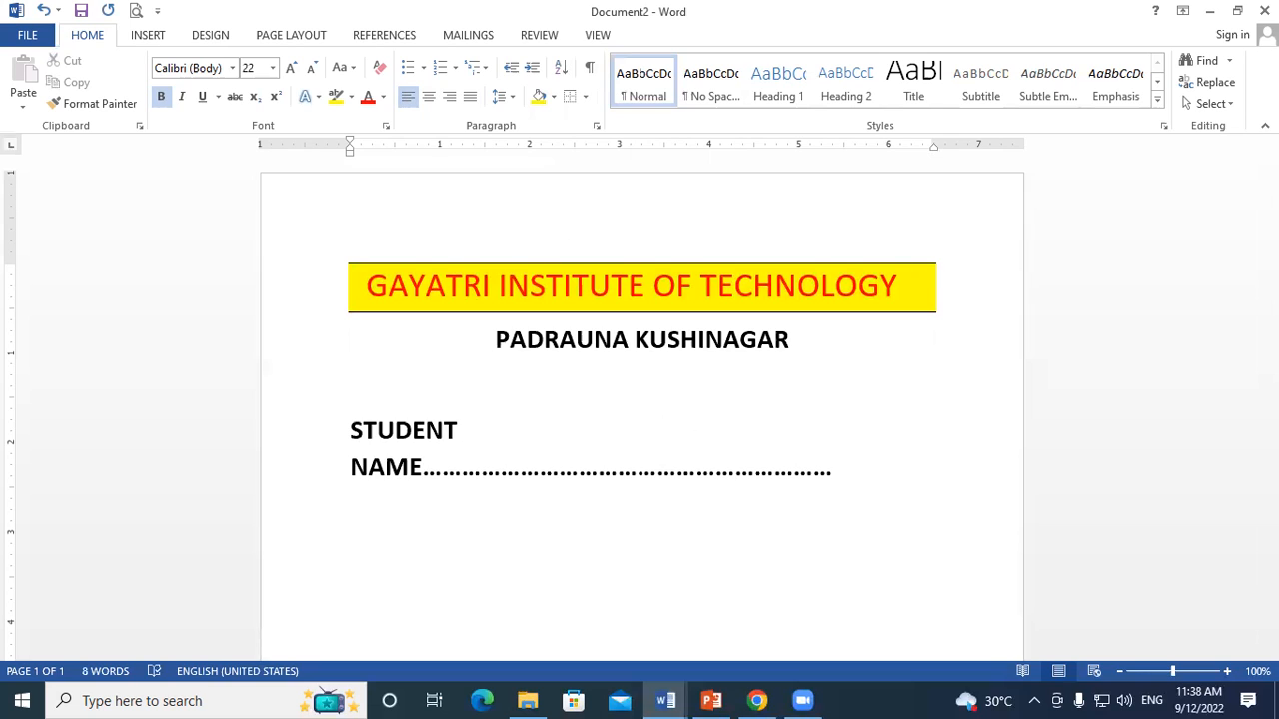
{"action": "type", "text": "."}
{"action": "key", "text": "BackSpace"}
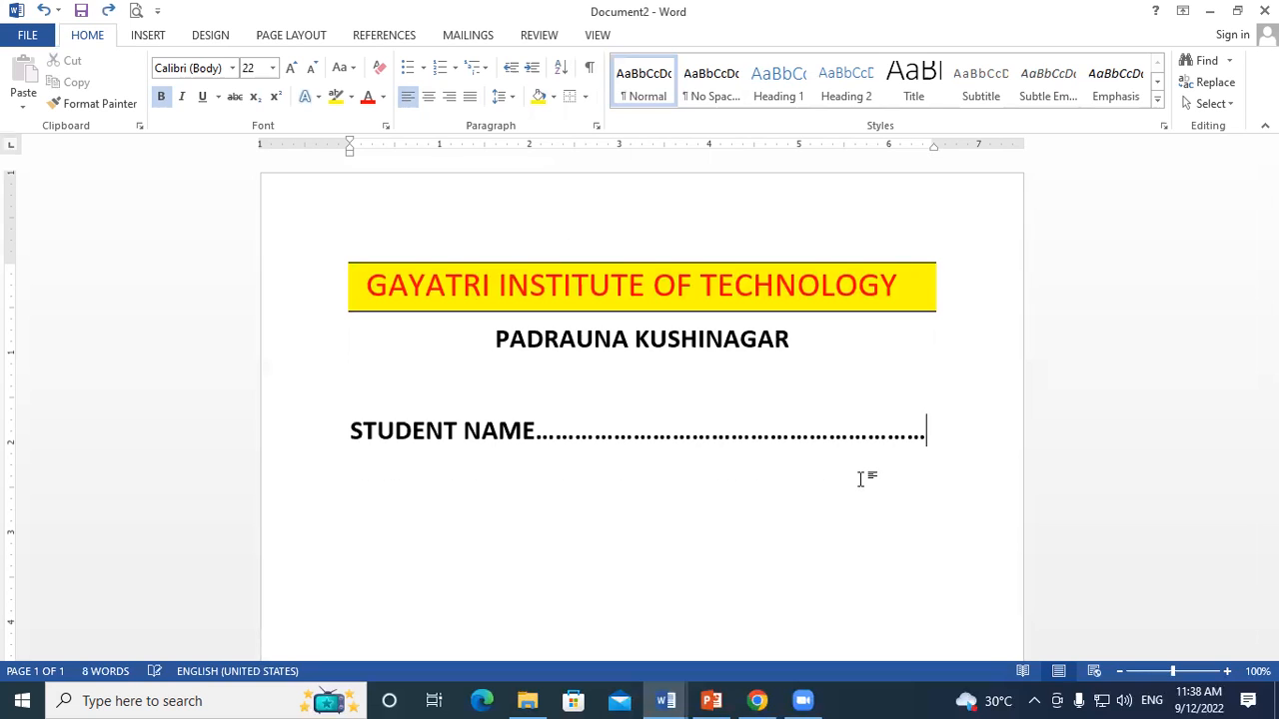
- Add a "FATHER NAME" label on a new line below the "STUDENT NAME" line
{"action": "key", "text": "Return"}
{"action": "type", "text": "fA"}
{"action": "key", "text": "BackSpace"}
{"action": "key", "text": "BackSpace"}
{"action": "type", "text": "GAT"}
{"action": "key", "text": "BackSpace"}
{"action": "key", "text": "BackSpace"}
{"action": "key", "text": "BackSpace"}
{"action": "type", "text": "FATHER NAME "}
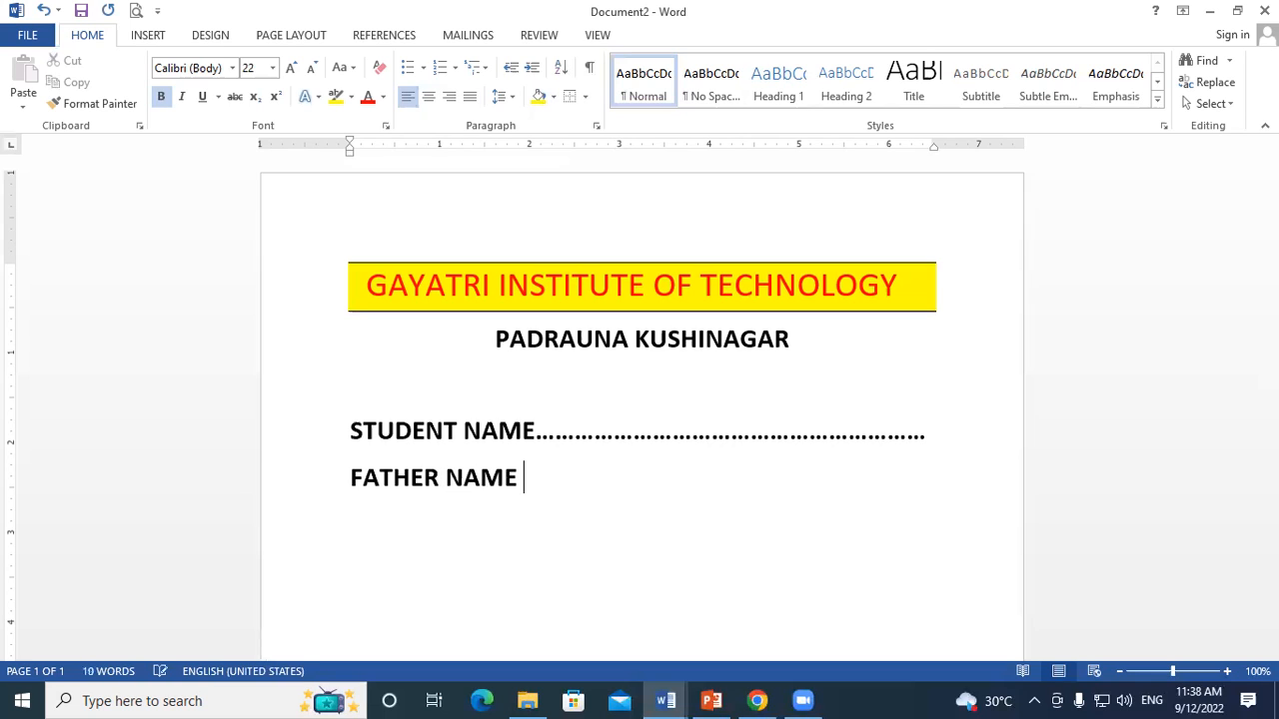
- Add a dotted fill-in line after "FATHER NAME" up to the right margin and start a new line below
{"action": "type", "text": "........................................"}
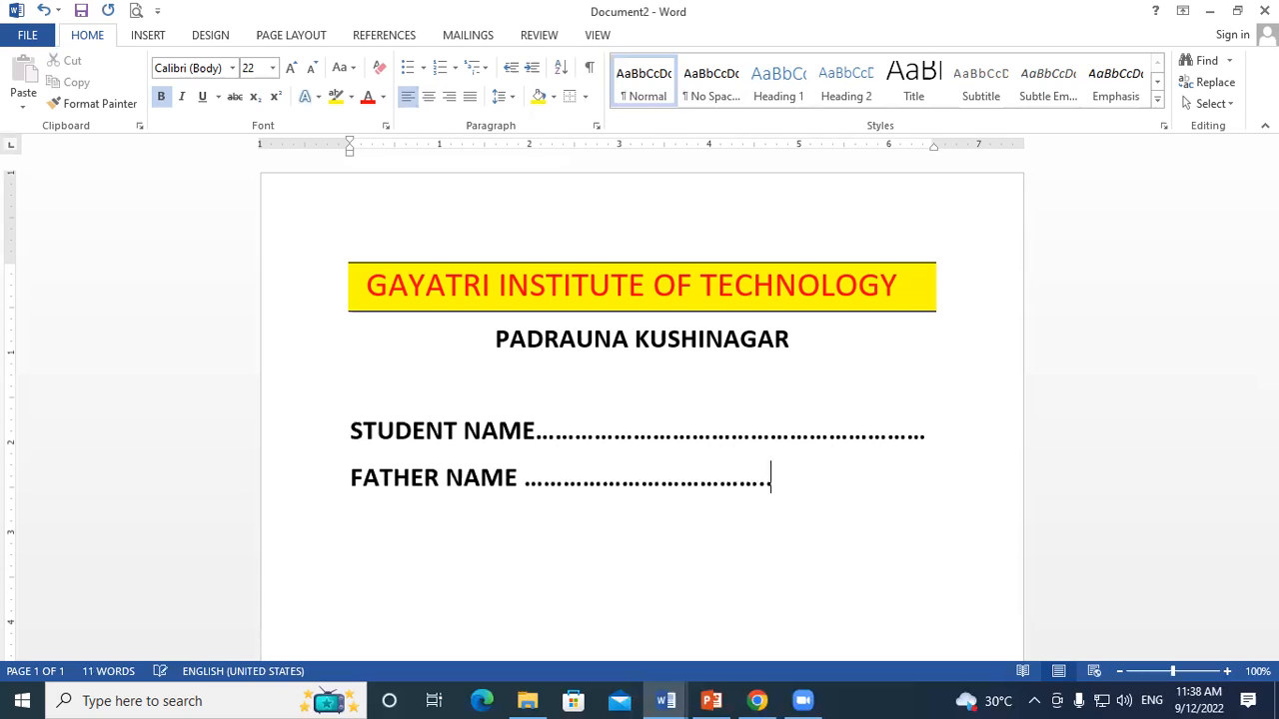
{"action": "type", "text": ".........................................."}
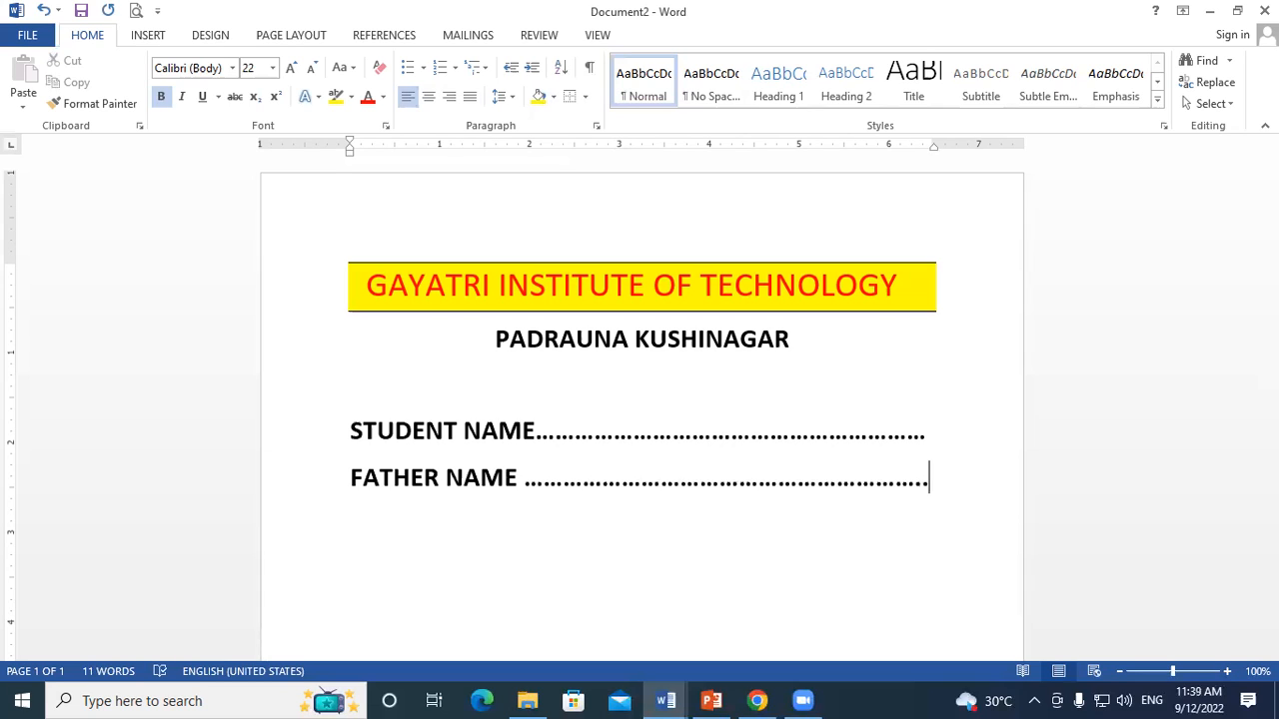
{"action": "key", "text": "Return"}
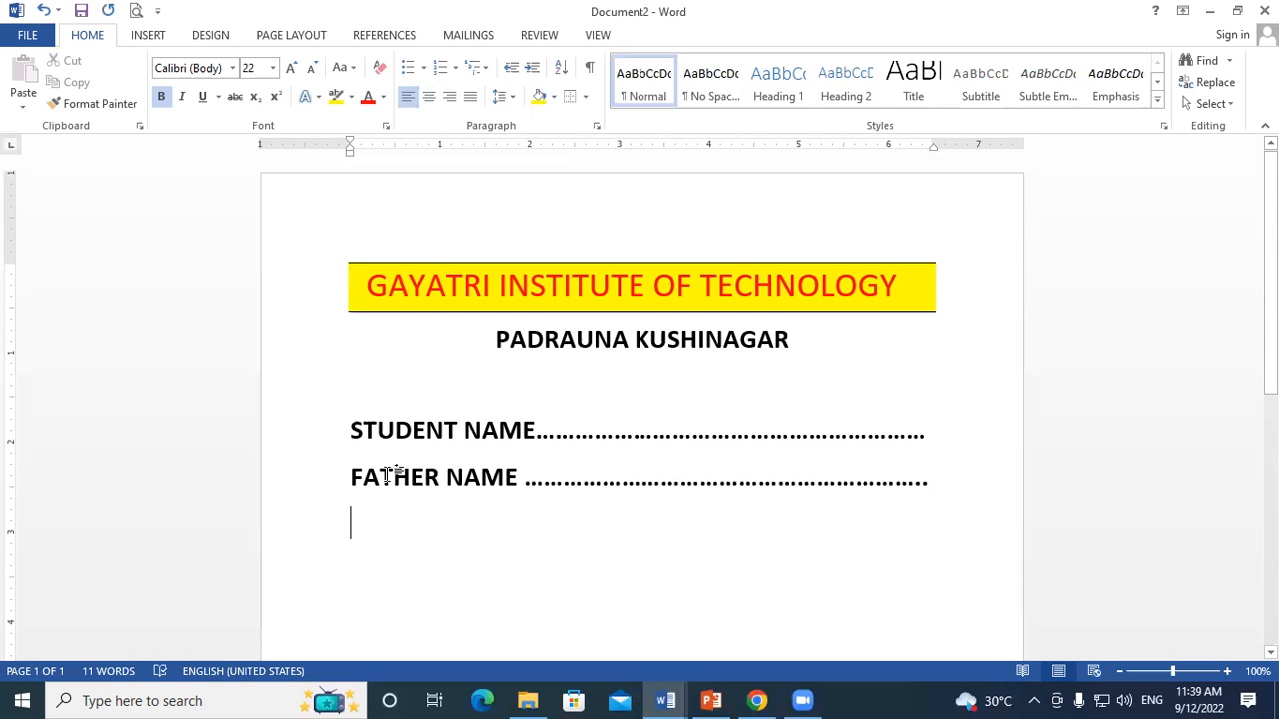
{"action": "scroll", "coordinate": [389, 476], "scroll_direction": "down", "scroll_amount": 2}
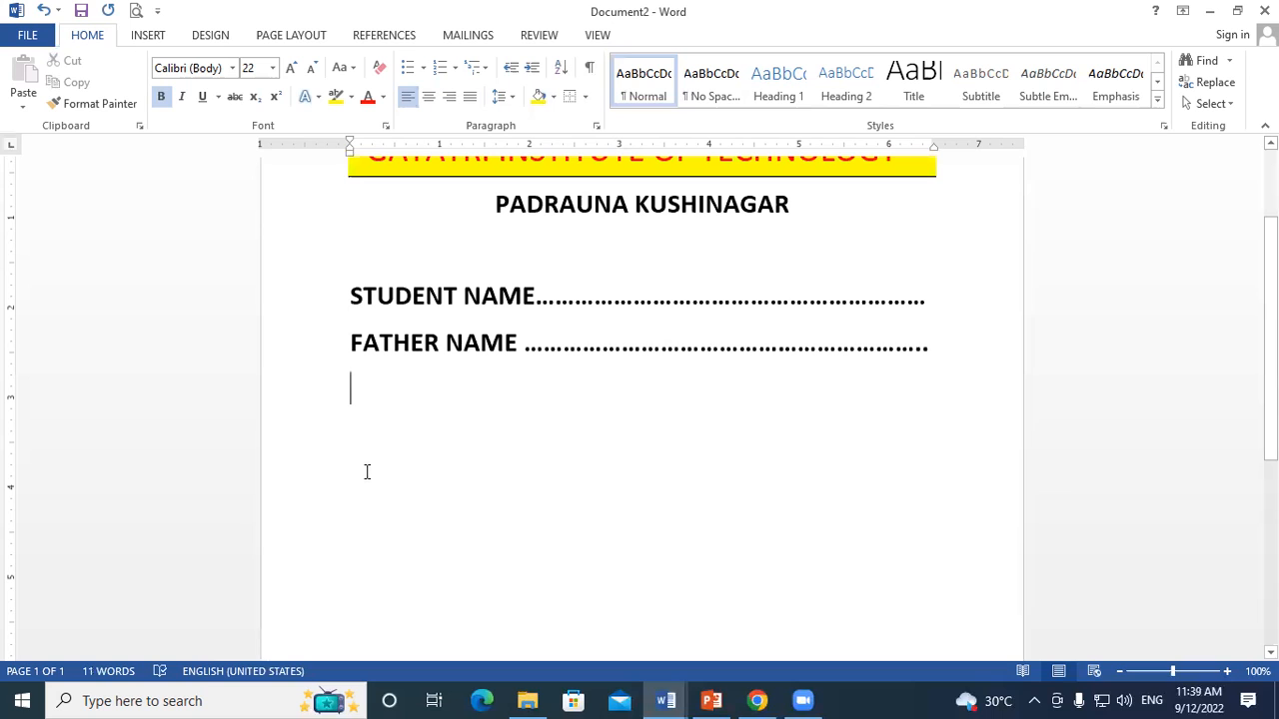
{"action": "scroll", "coordinate": [499, 404], "scroll_direction": "up", "scroll_amount": 3}
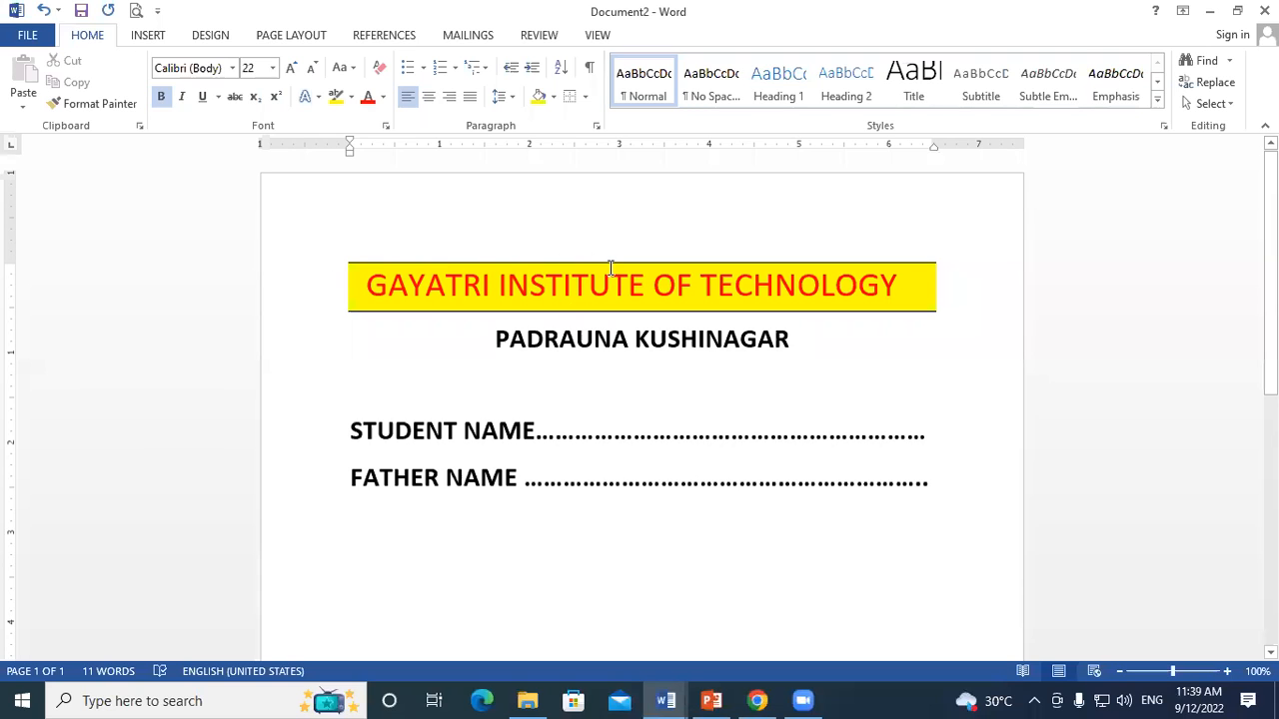
- Remove all borders from the "GAYATRI INSTITUTE OF TECHNOLOGY" title paragraph
{"action": "left_click_drag", "start_coordinate": [352, 285], "coordinate": [904, 326]}
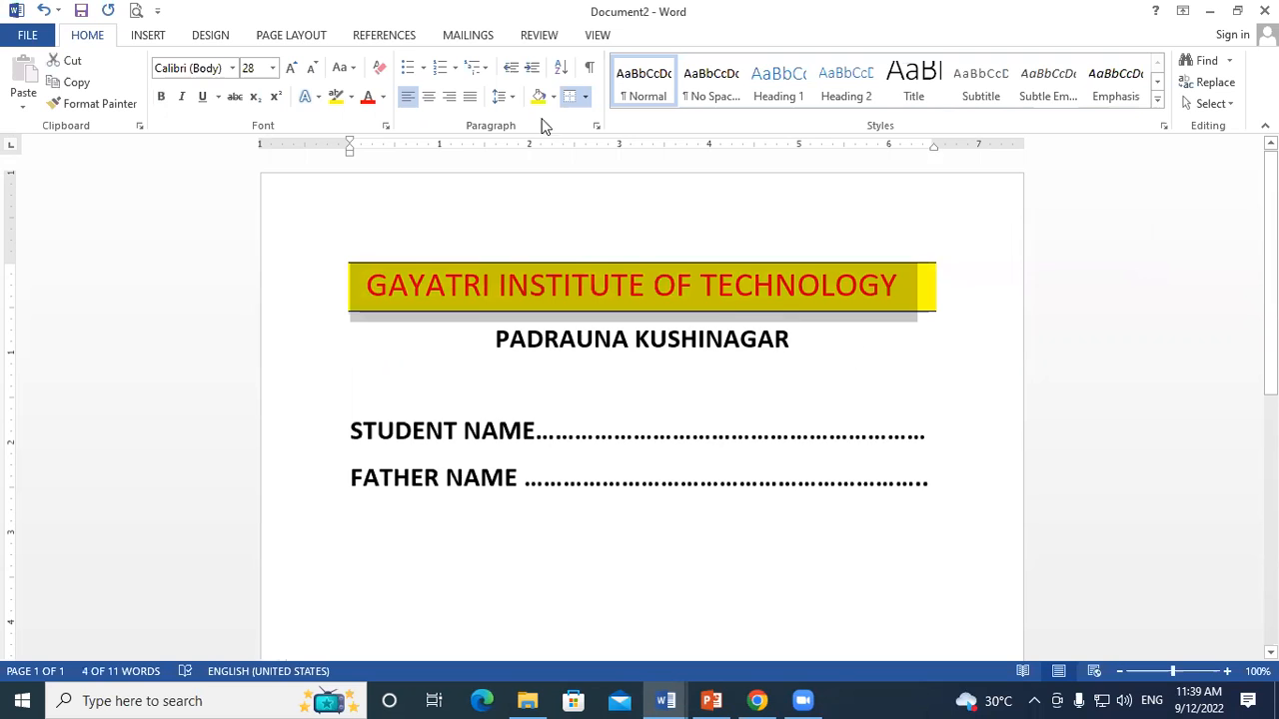
{"action": "left_click", "coordinate": [585, 98]}
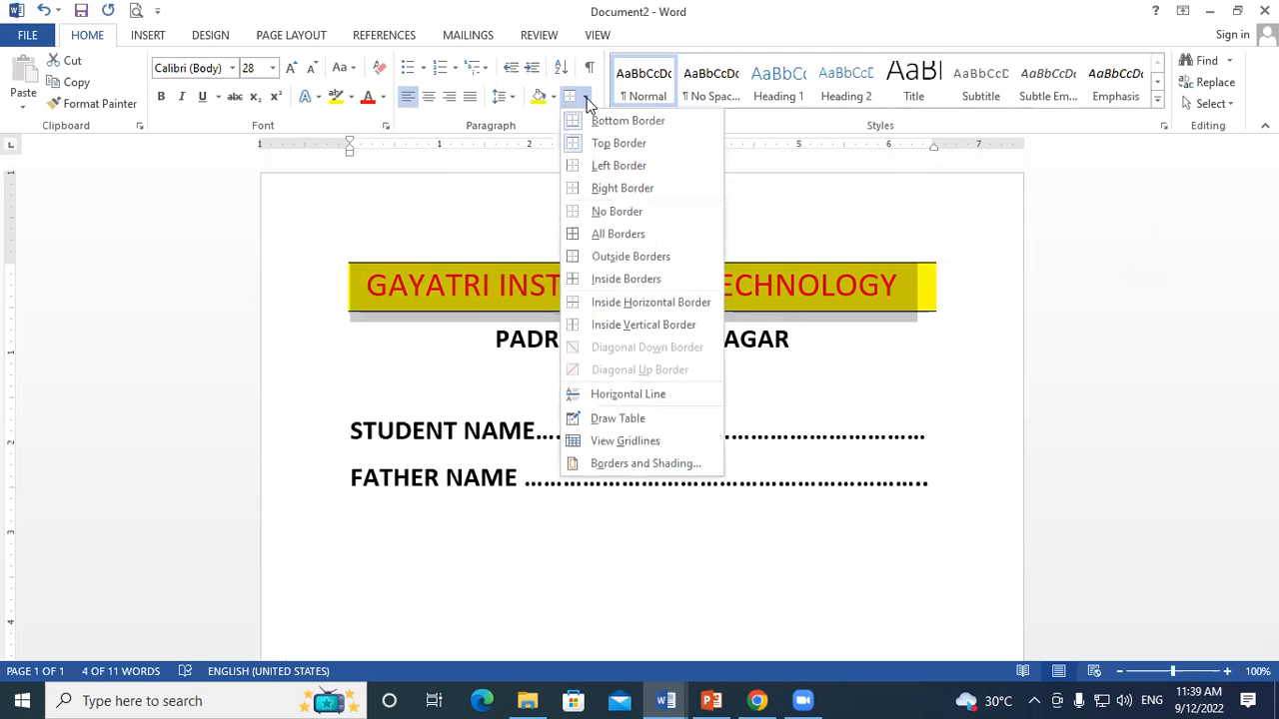
{"action": "left_click", "coordinate": [599, 212]}
{"action": "left_click", "coordinate": [872, 362]}
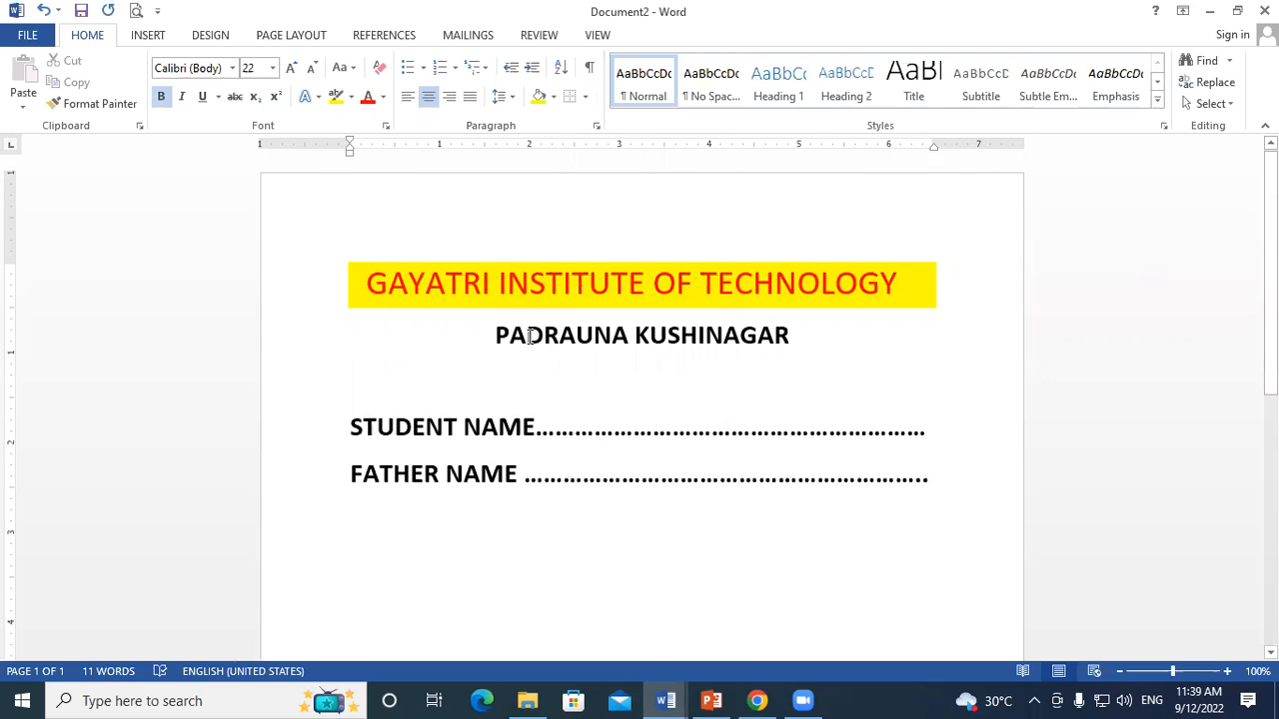
- Apply All Borders to the yellow-shaded title paragraph
{"action": "left_click", "coordinate": [356, 282]}
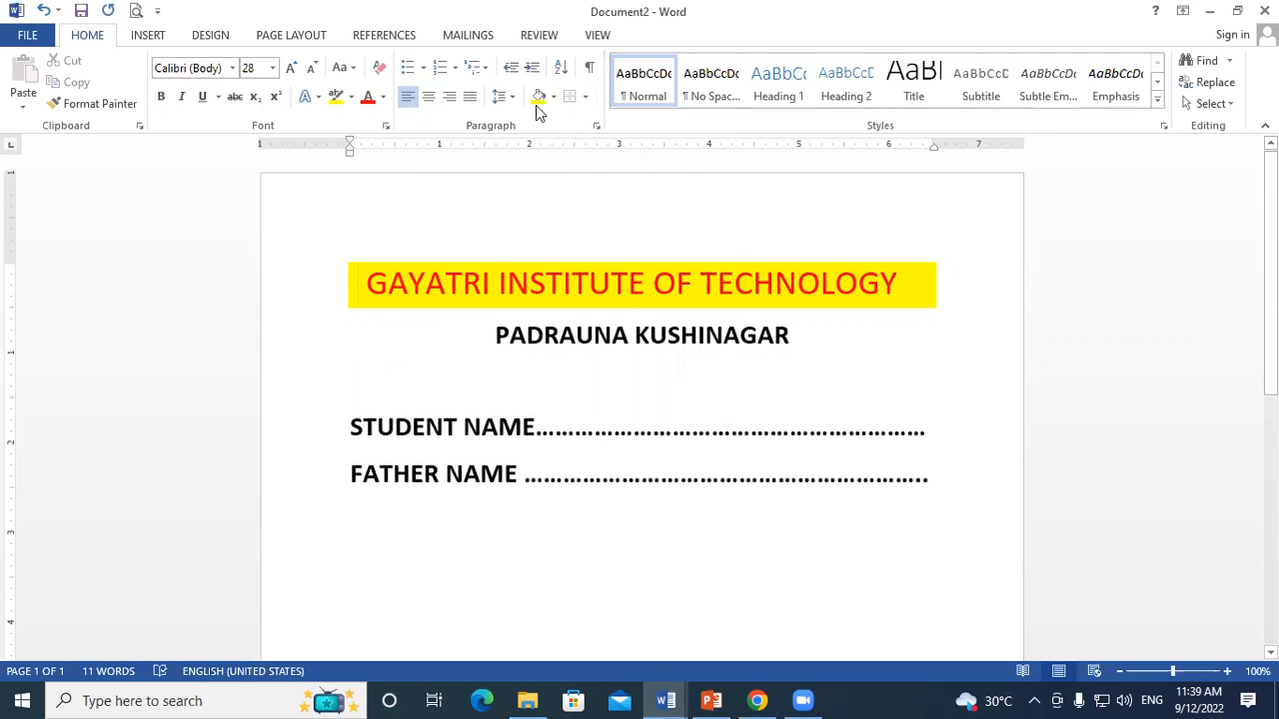
{"action": "left_click", "coordinate": [586, 97]}
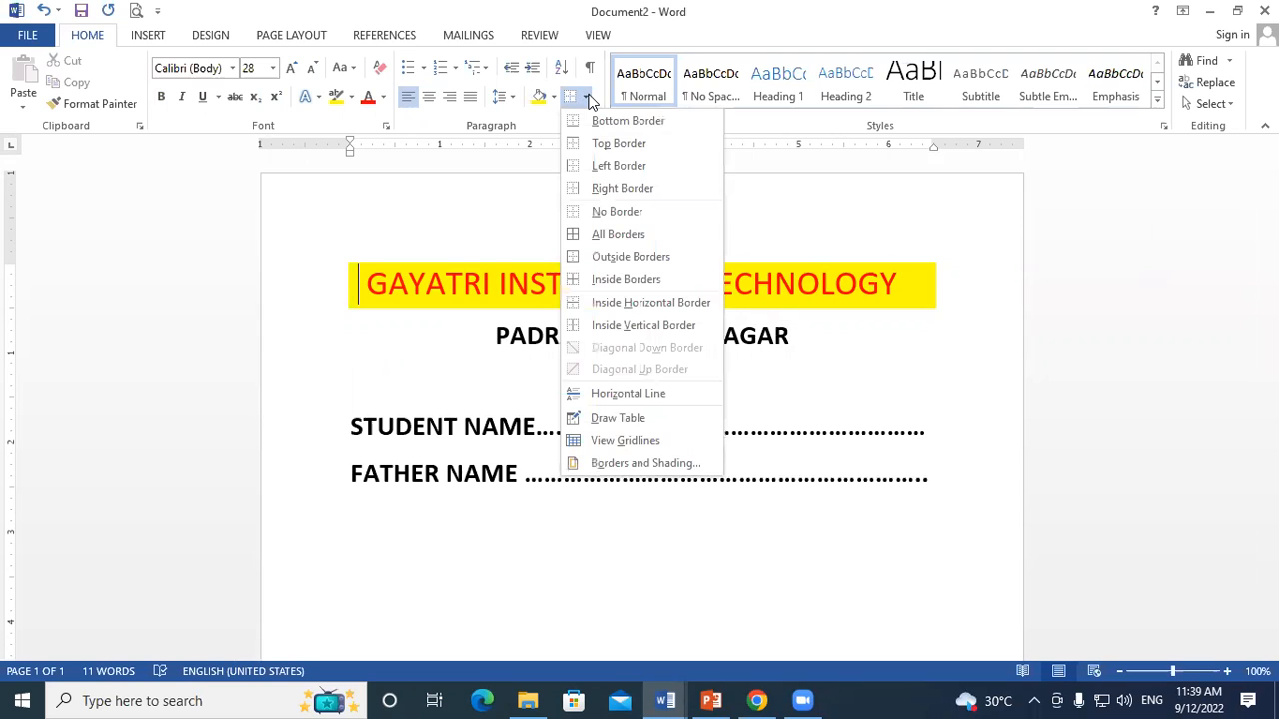
{"action": "left_click", "coordinate": [599, 234]}
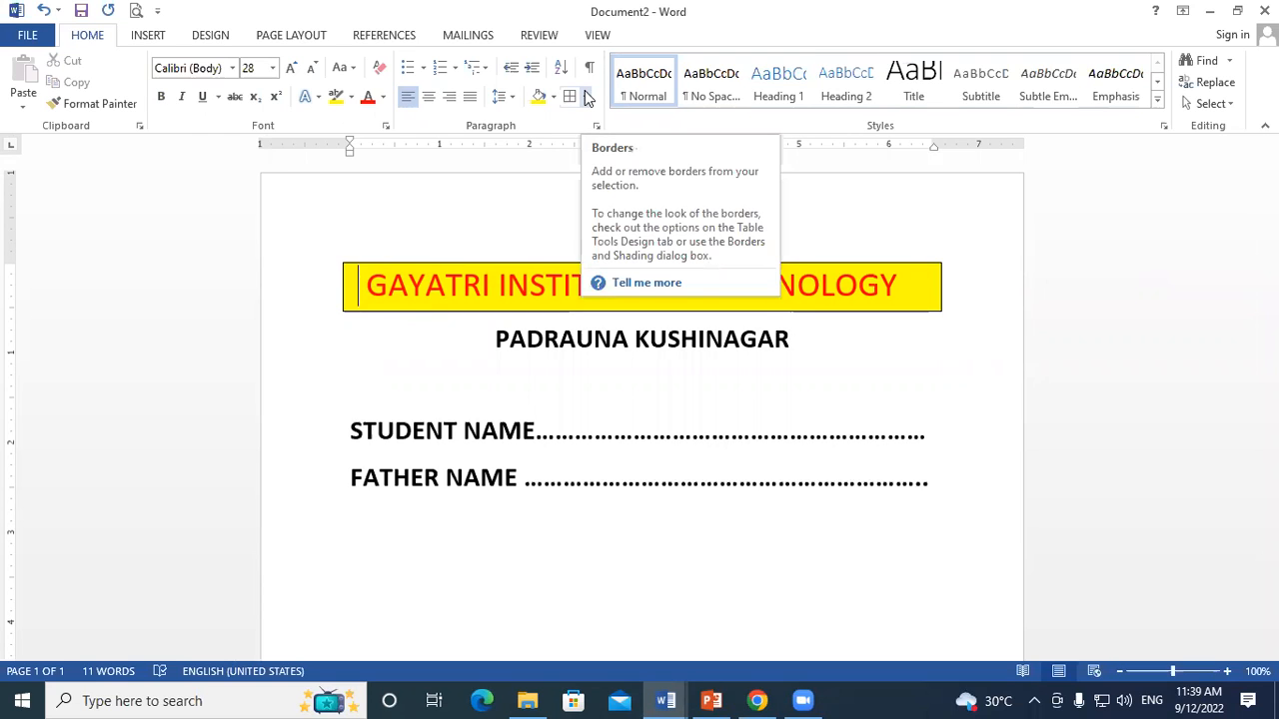
- Create a new blank document and generate 20 paragraphs of sample text with =RAND(20)
{"action": "left_click", "coordinate": [962, 472]}
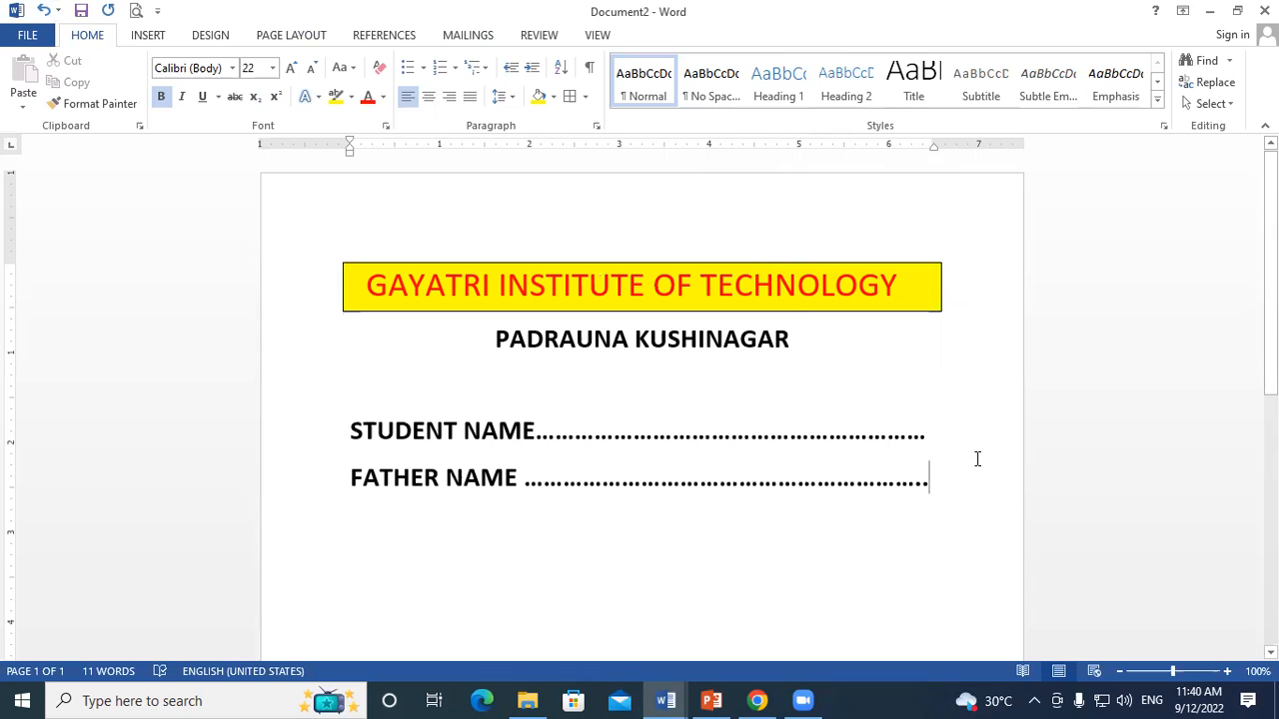
{"action": "key", "text": "ctrl+n"}
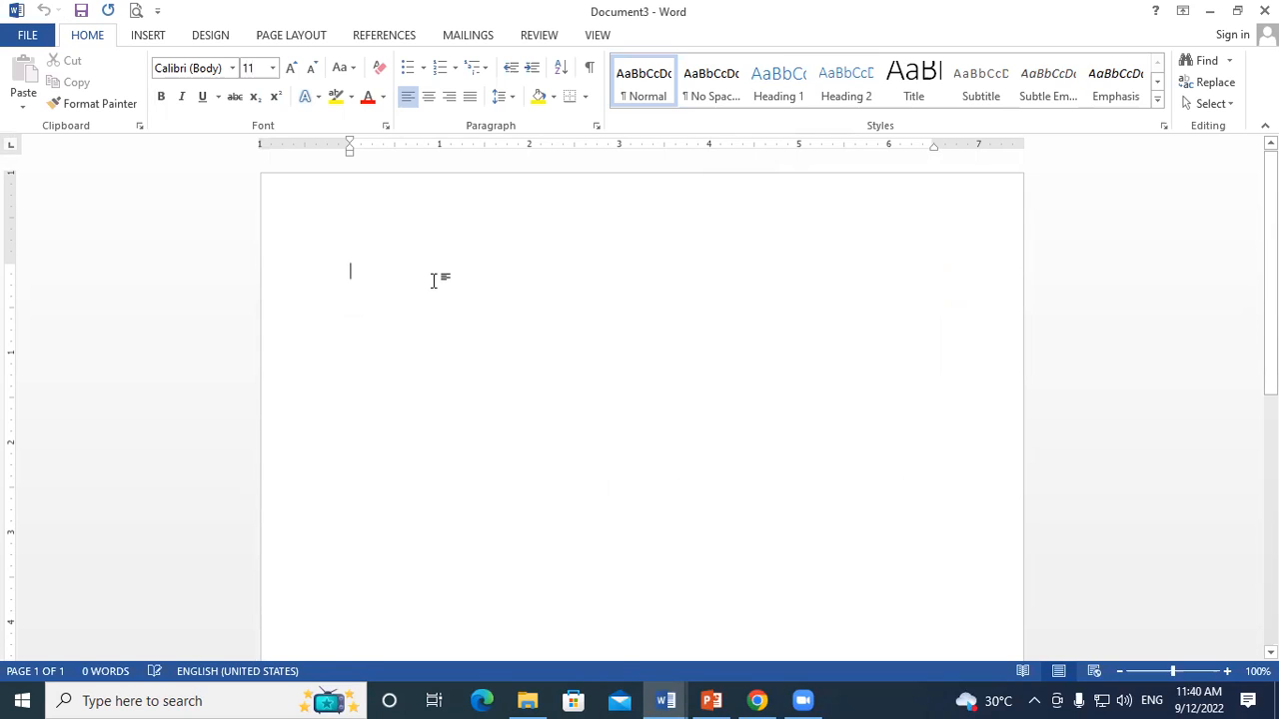
{"action": "type", "text": "=RAND(20"}
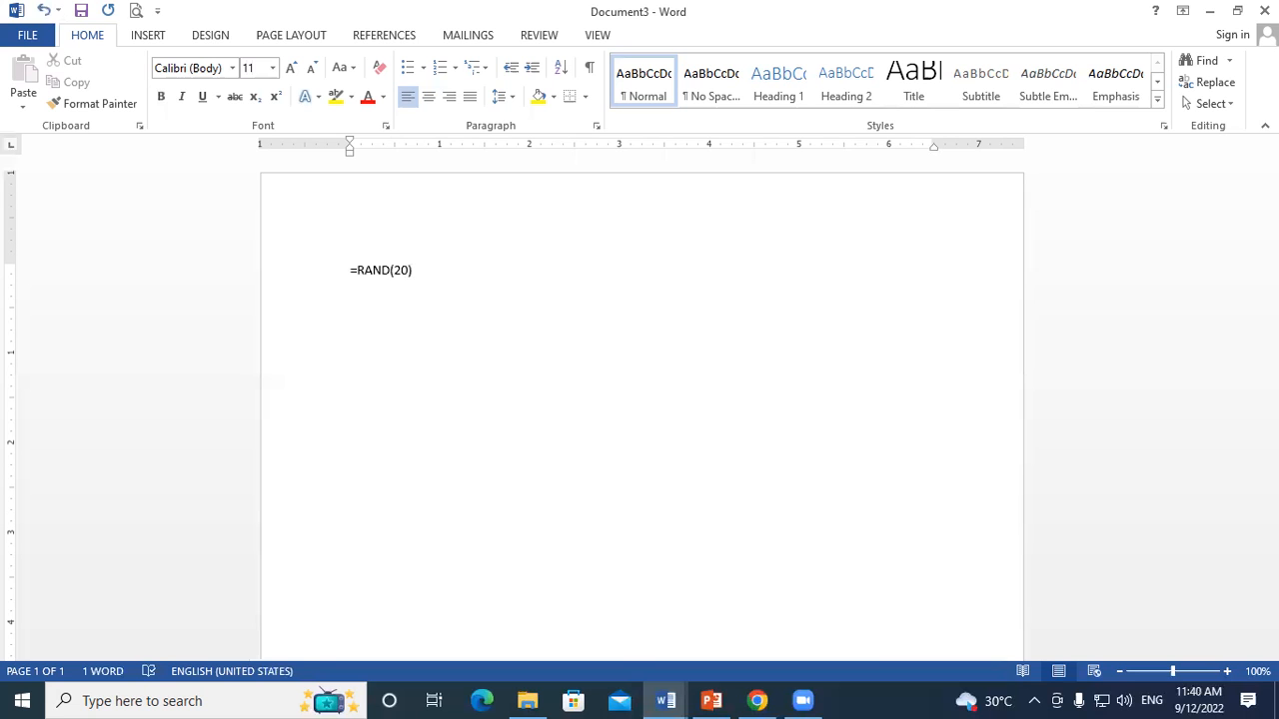
{"action": "key", "text": "Return"}
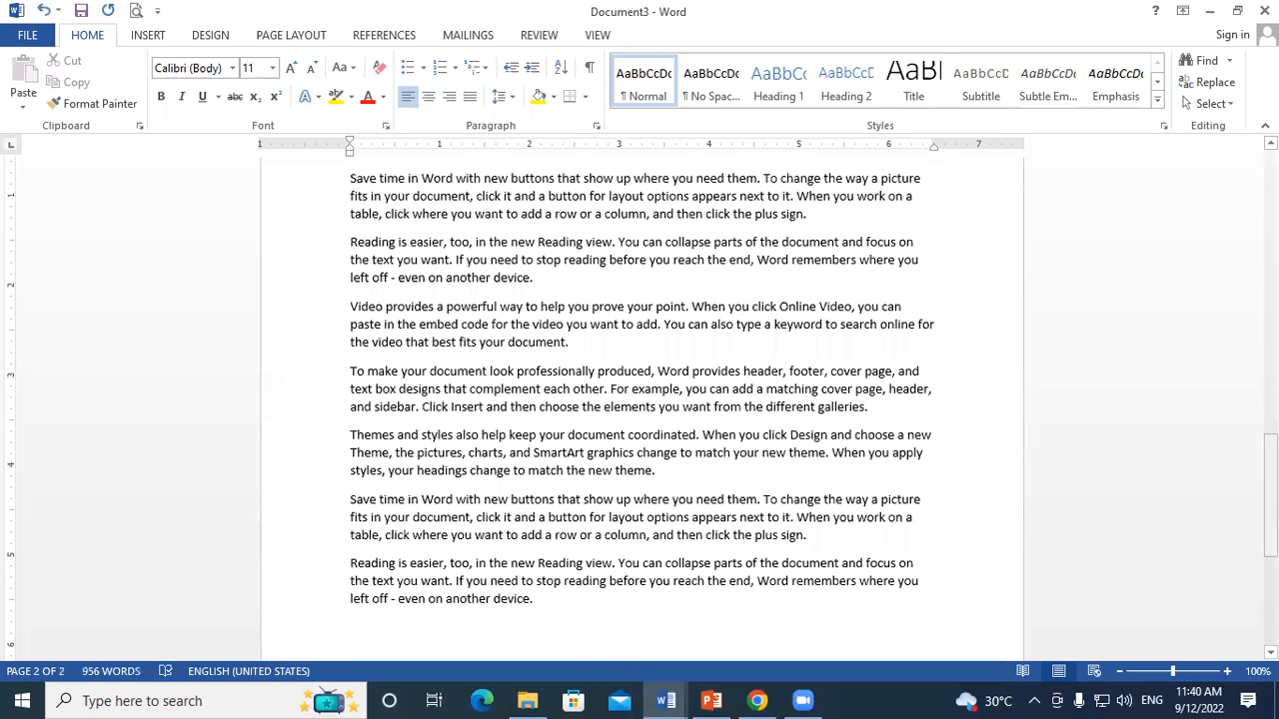
{"action": "scroll", "coordinate": [996, 415], "scroll_direction": "up", "scroll_amount": 5}
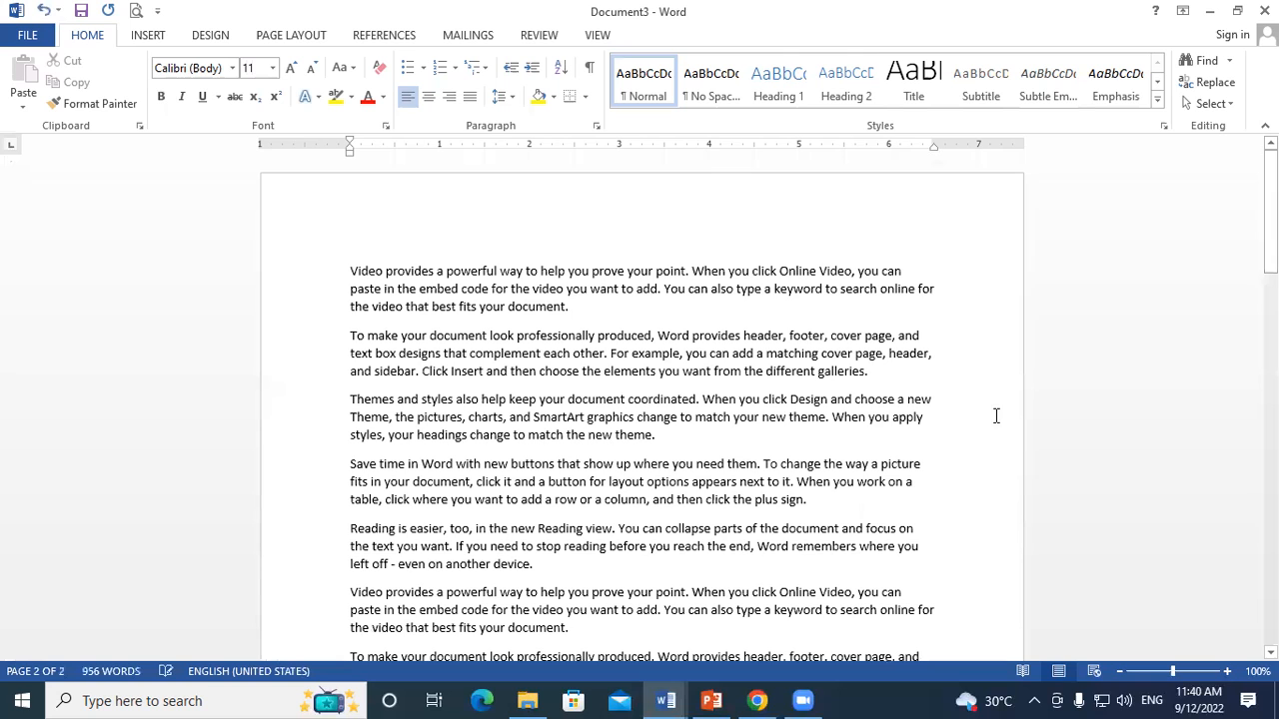
- Insert two blank lines above the first paragraph and enter the heading "Computer Memory" directly above the text
{"action": "left_click", "coordinate": [346, 264]}
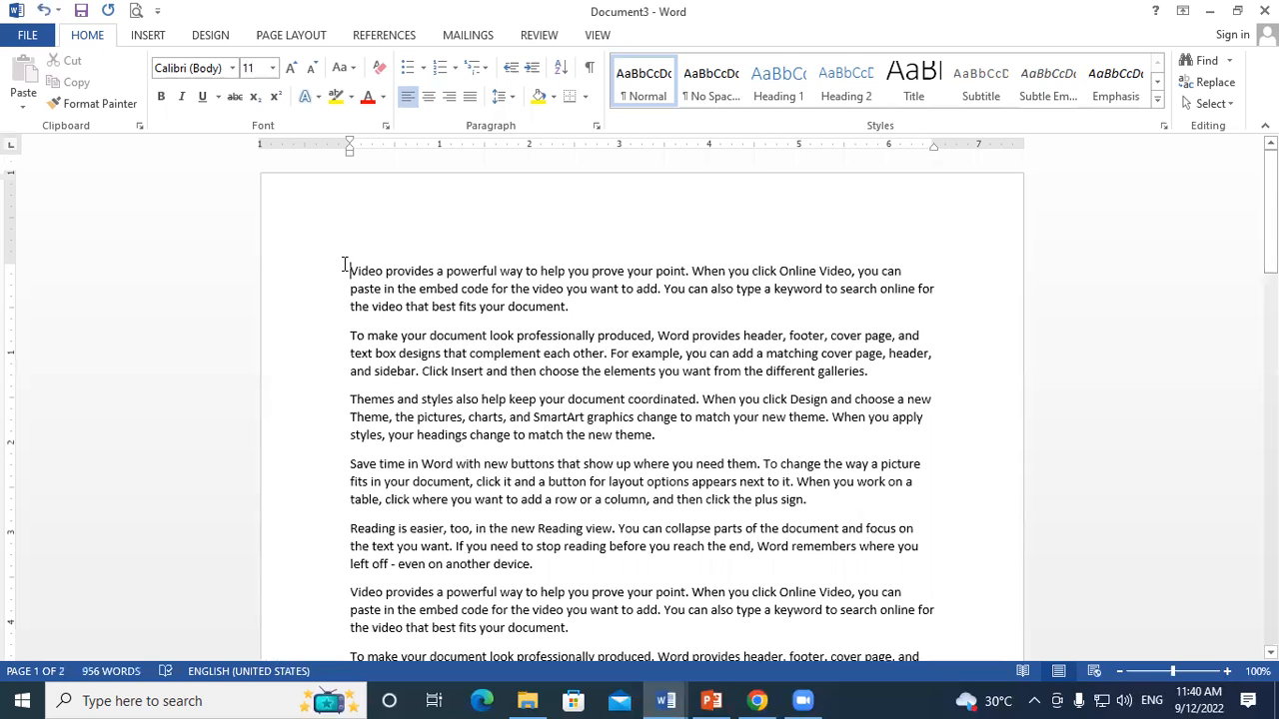
{"action": "key", "text": "Return"}
{"action": "key", "text": "Return"}
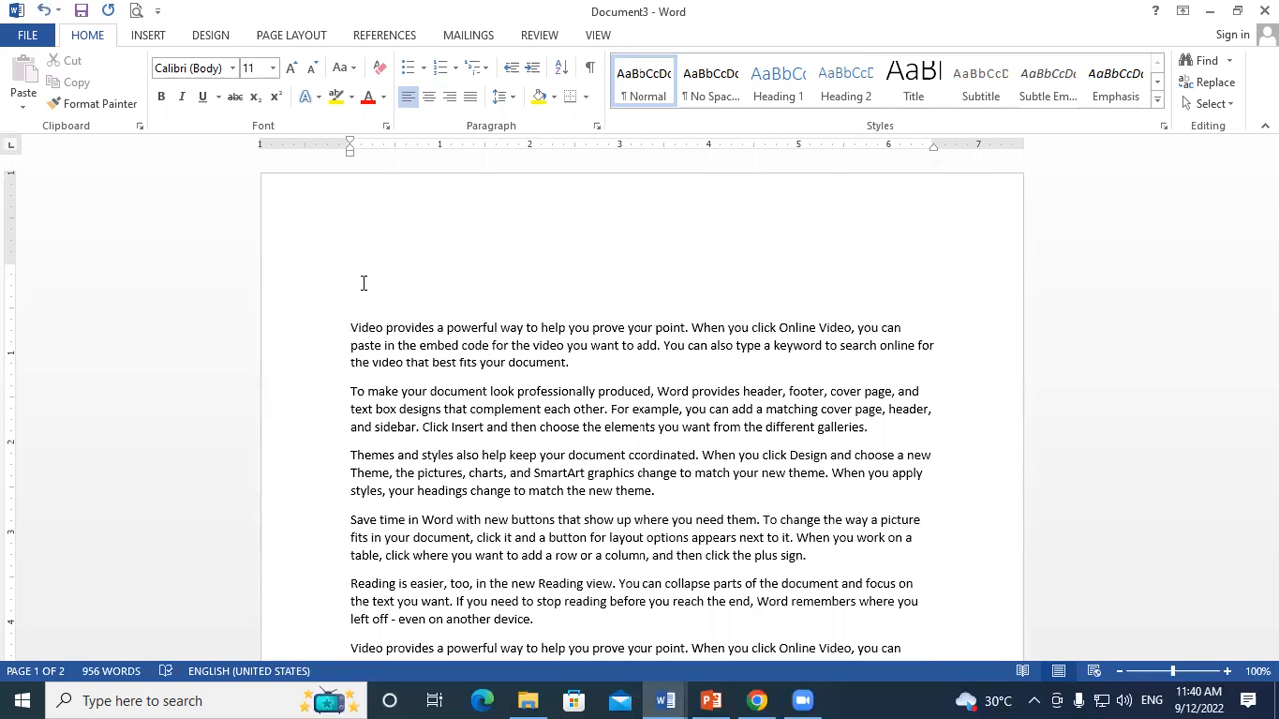
{"action": "scroll", "coordinate": [363, 283], "scroll_direction": "down", "scroll_amount": 1}
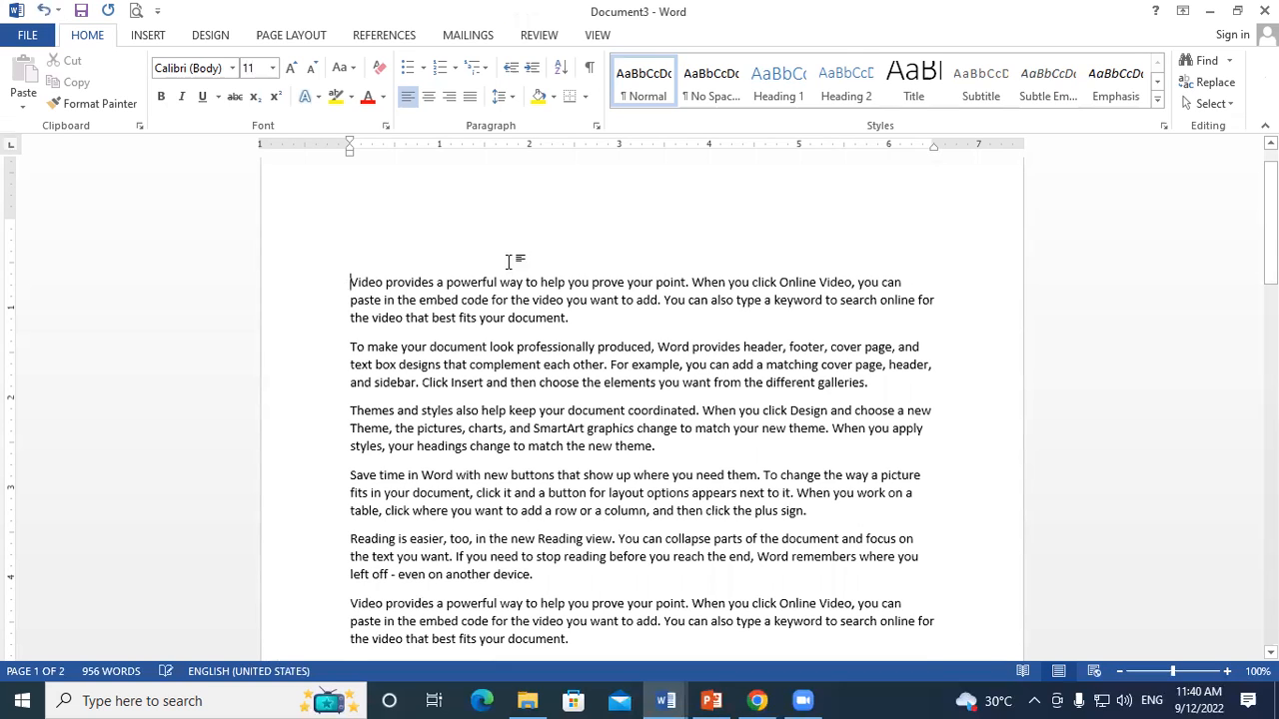
{"action": "type", "text": "c"}
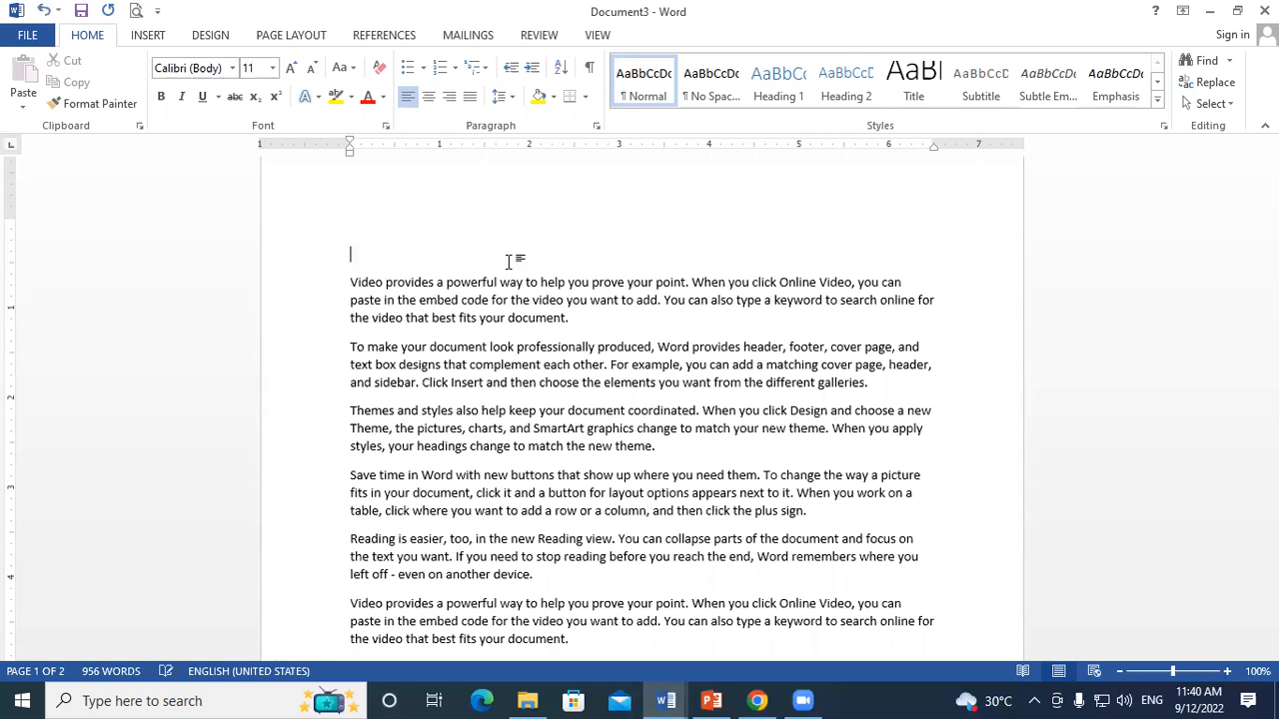
{"action": "type", "text": "Comupter"}
{"action": "key", "text": "BackSpace"}
{"action": "key", "text": "BackSpace"}
{"action": "key", "text": "BackSpace"}
{"action": "type", "text": "ter Memory"}
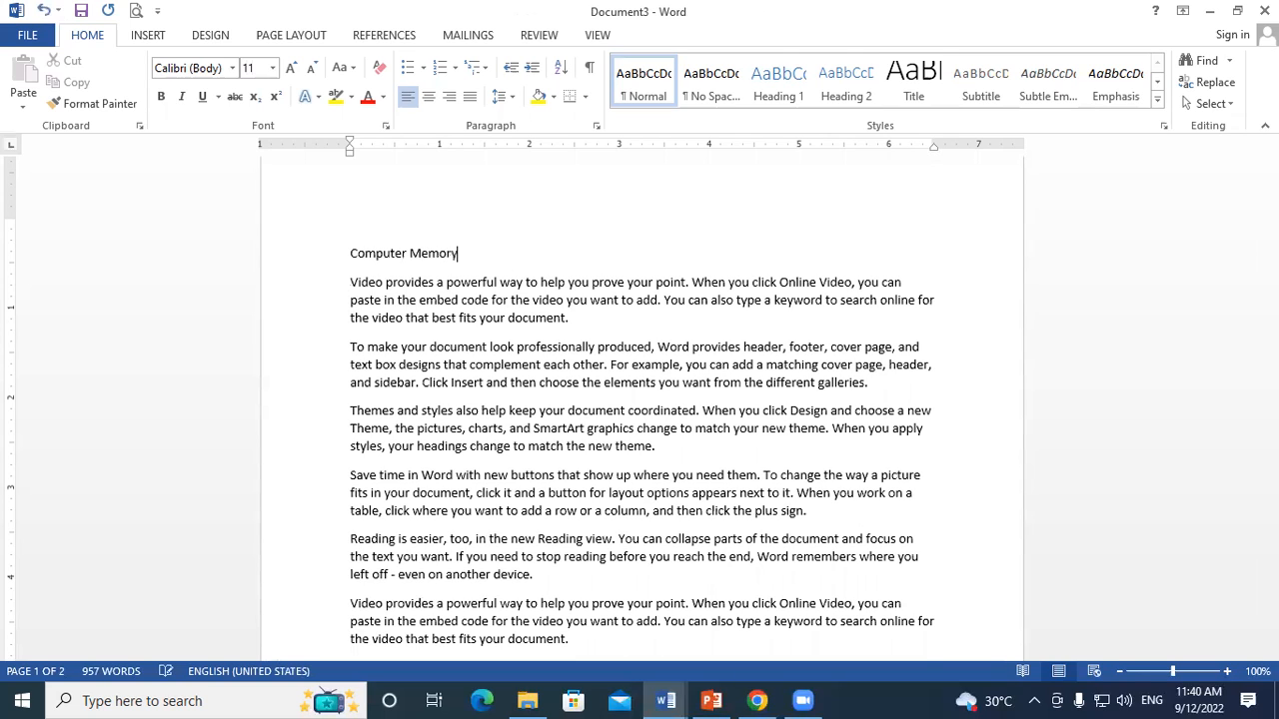
- Enlarge the "Computer Memory" heading to 20 pt
{"action": "left_click_drag", "start_coordinate": [460, 253], "coordinate": [348, 253]}
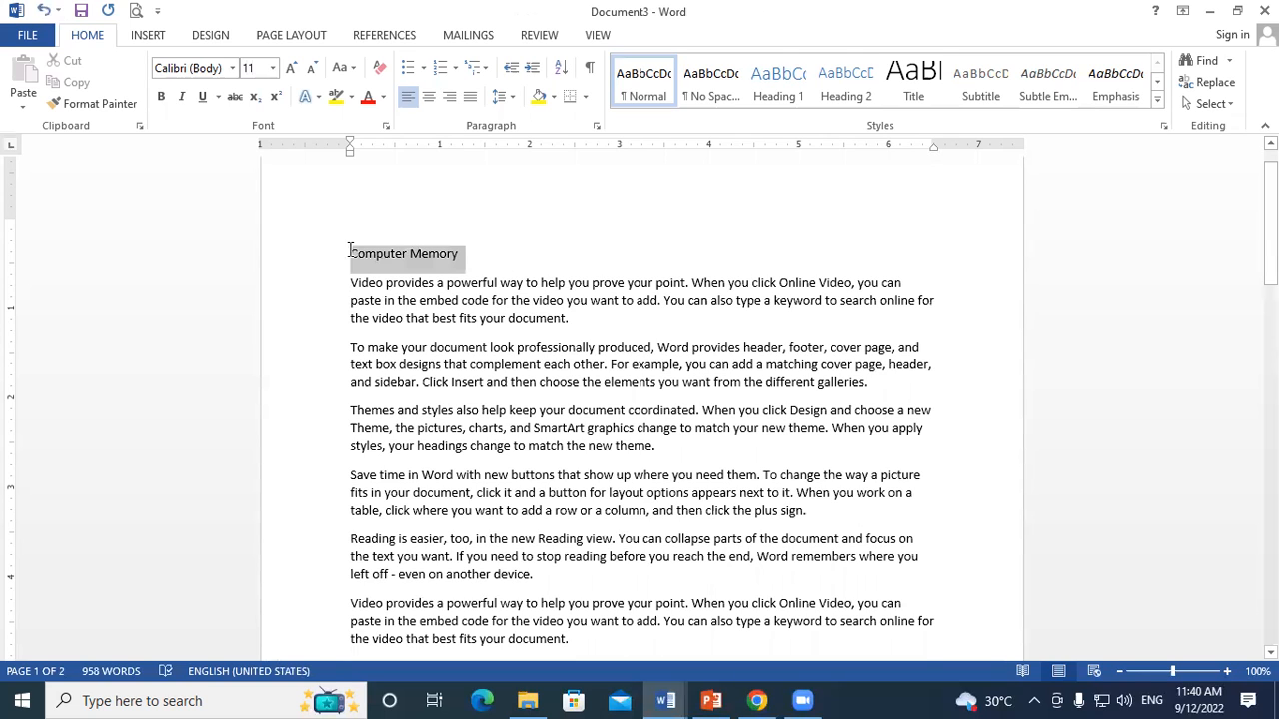
{"action": "left_click", "coordinate": [290, 67]}
{"action": "left_click", "coordinate": [291, 67]}
{"action": "left_click", "coordinate": [290, 67]}
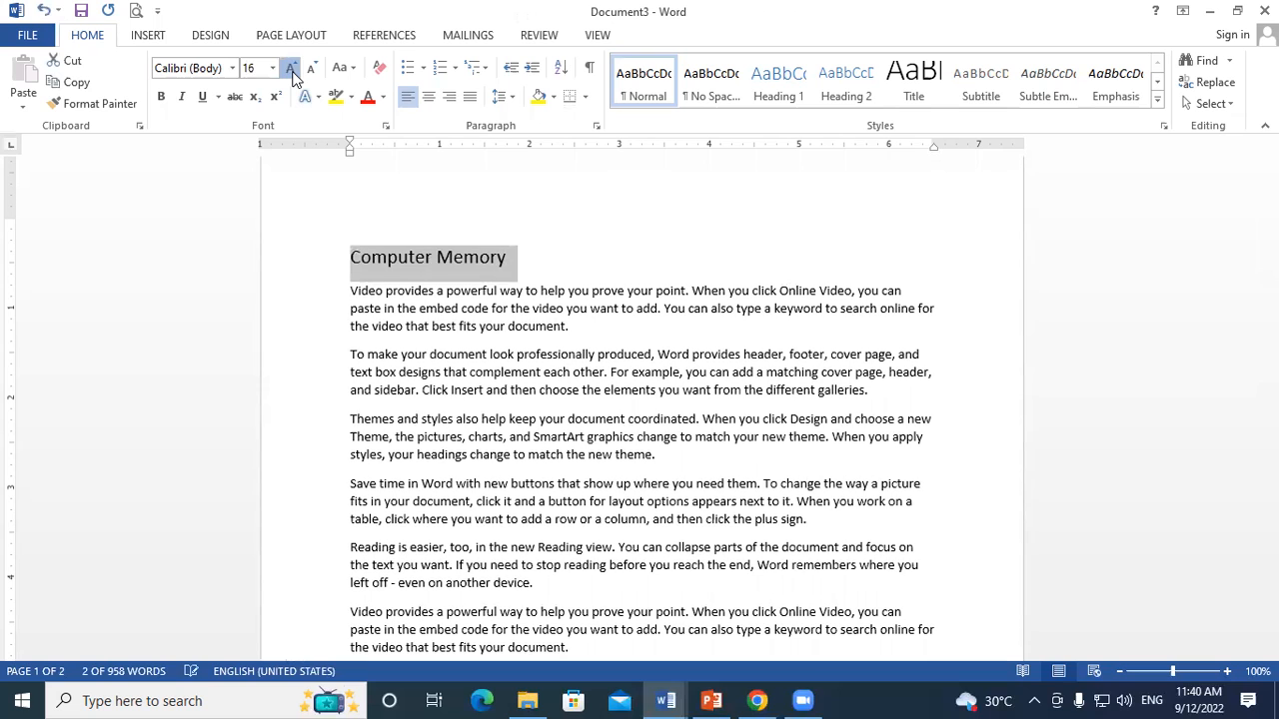
{"action": "left_click", "coordinate": [290, 67]}
{"action": "left_click", "coordinate": [291, 67]}
{"action": "left_click", "coordinate": [610, 237]}
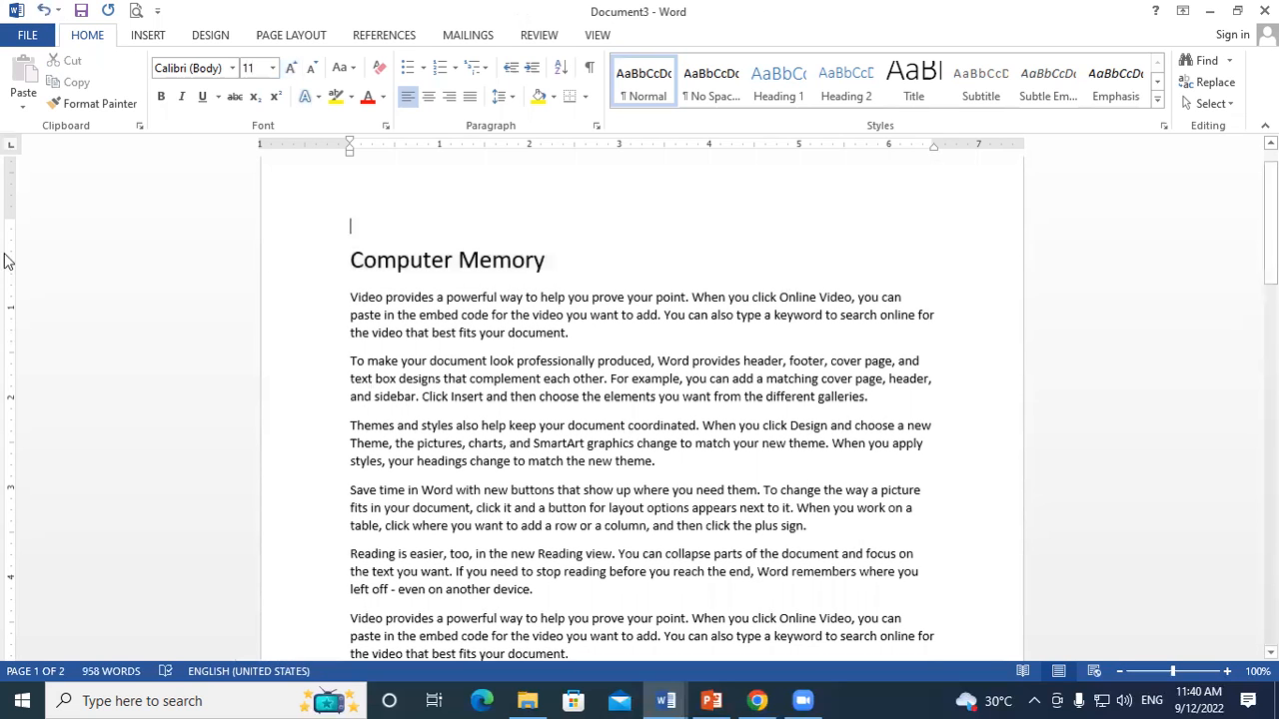
- Make the "Computer Memory" heading bold, 22 pt and red
{"action": "left_click_drag", "start_coordinate": [552, 260], "coordinate": [351, 262]}
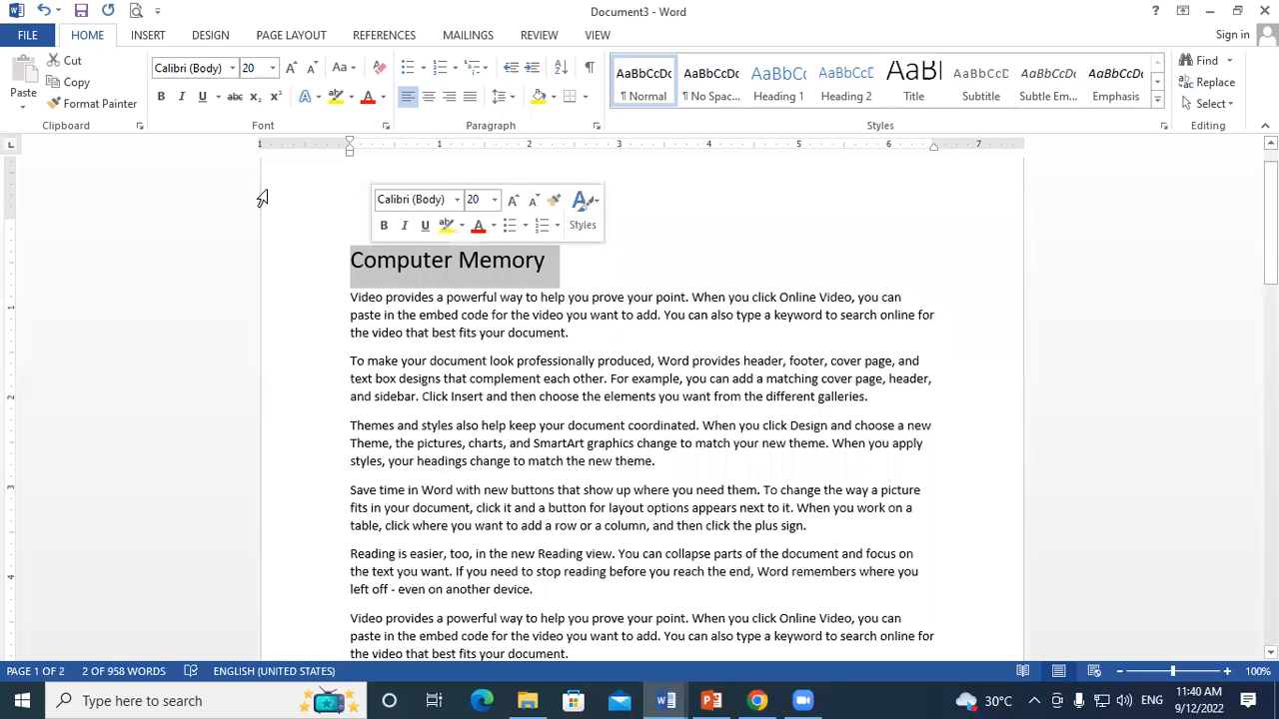
{"action": "left_click", "coordinate": [160, 98]}
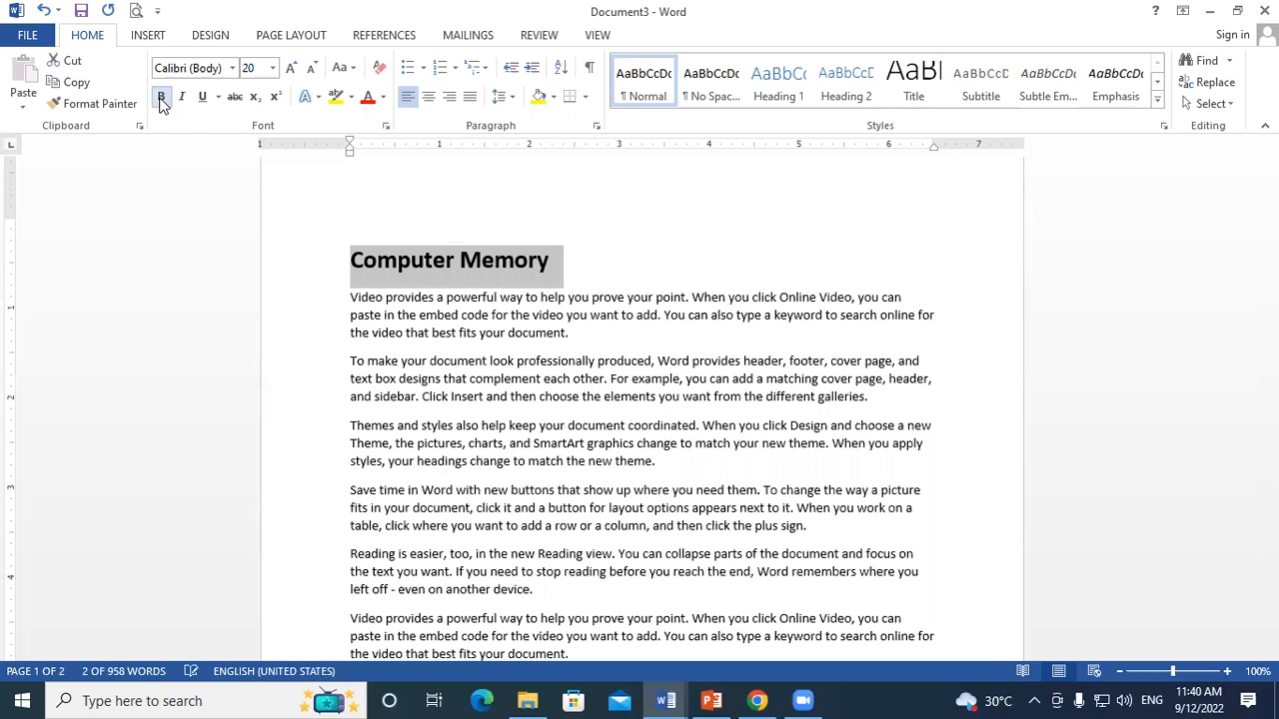
{"action": "left_click", "coordinate": [290, 68]}
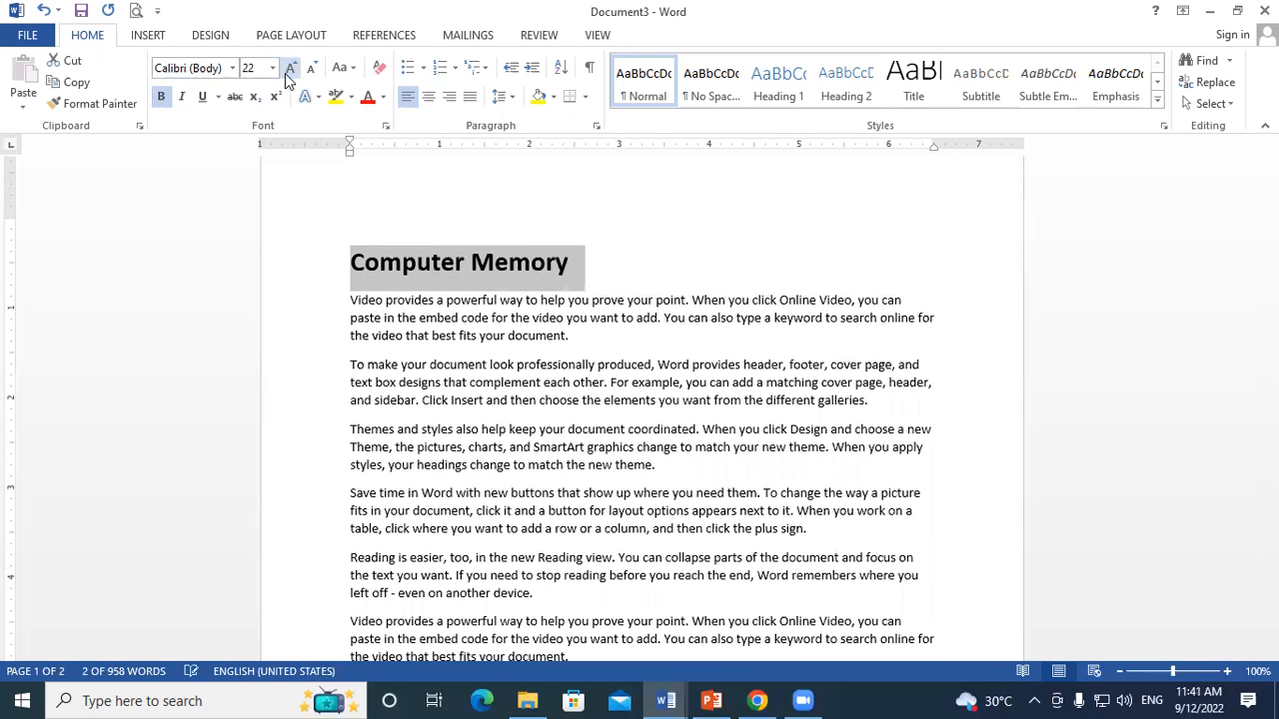
{"action": "left_click", "coordinate": [367, 96]}
{"action": "left_click", "coordinate": [631, 287]}
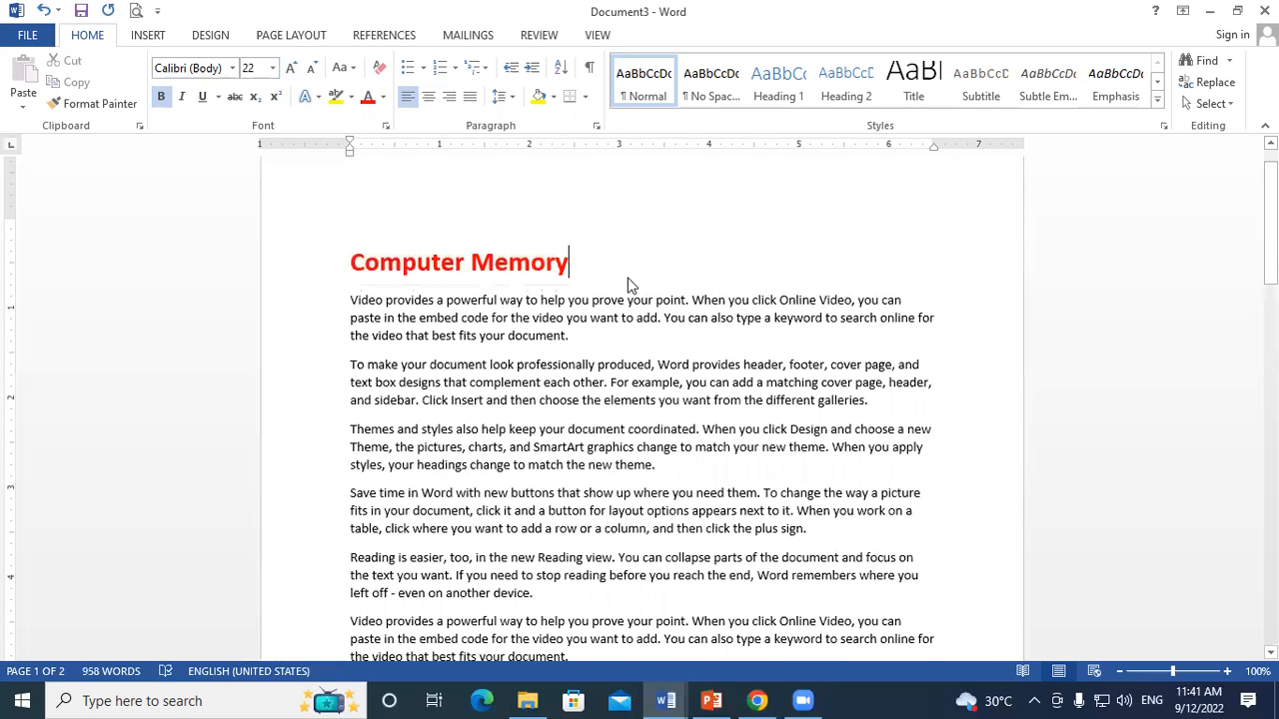
- Add a "Primary Memory" heading on a new line after the third body paragraph
{"action": "scroll", "coordinate": [708, 377], "scroll_direction": "down", "scroll_amount": 2}
{"action": "left_click", "coordinate": [660, 379]}
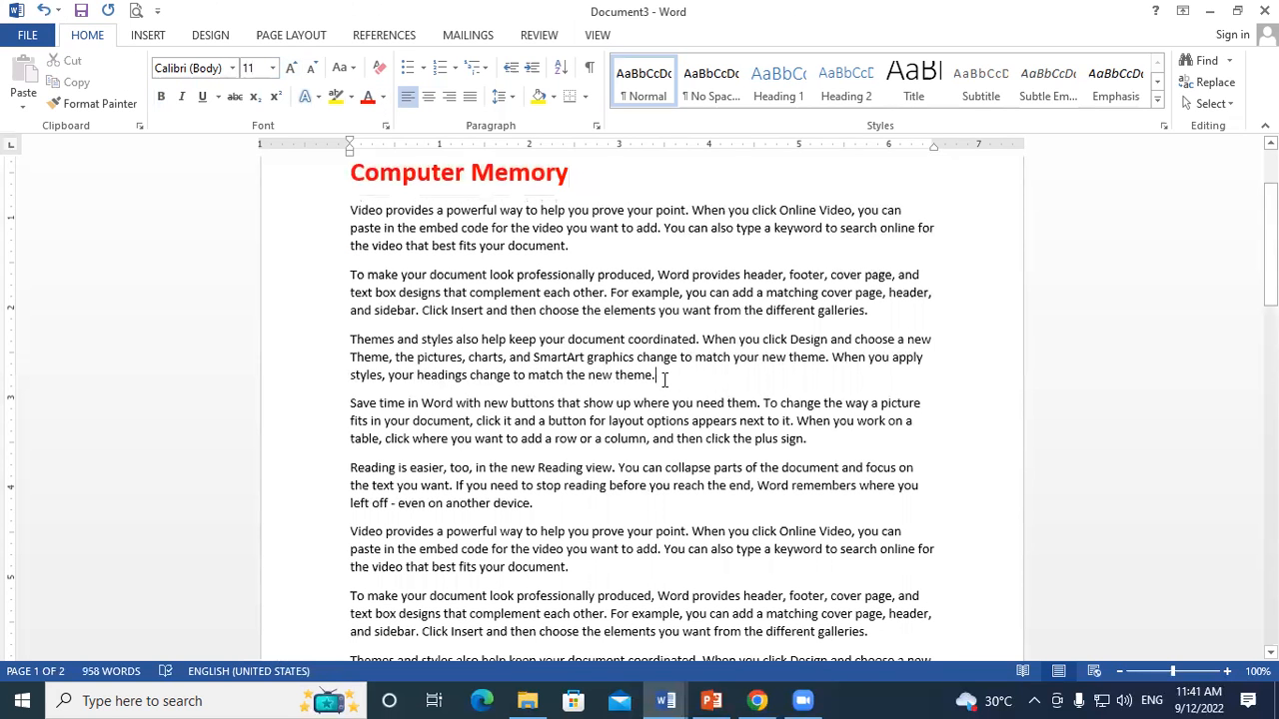
{"action": "key", "text": "Return"}
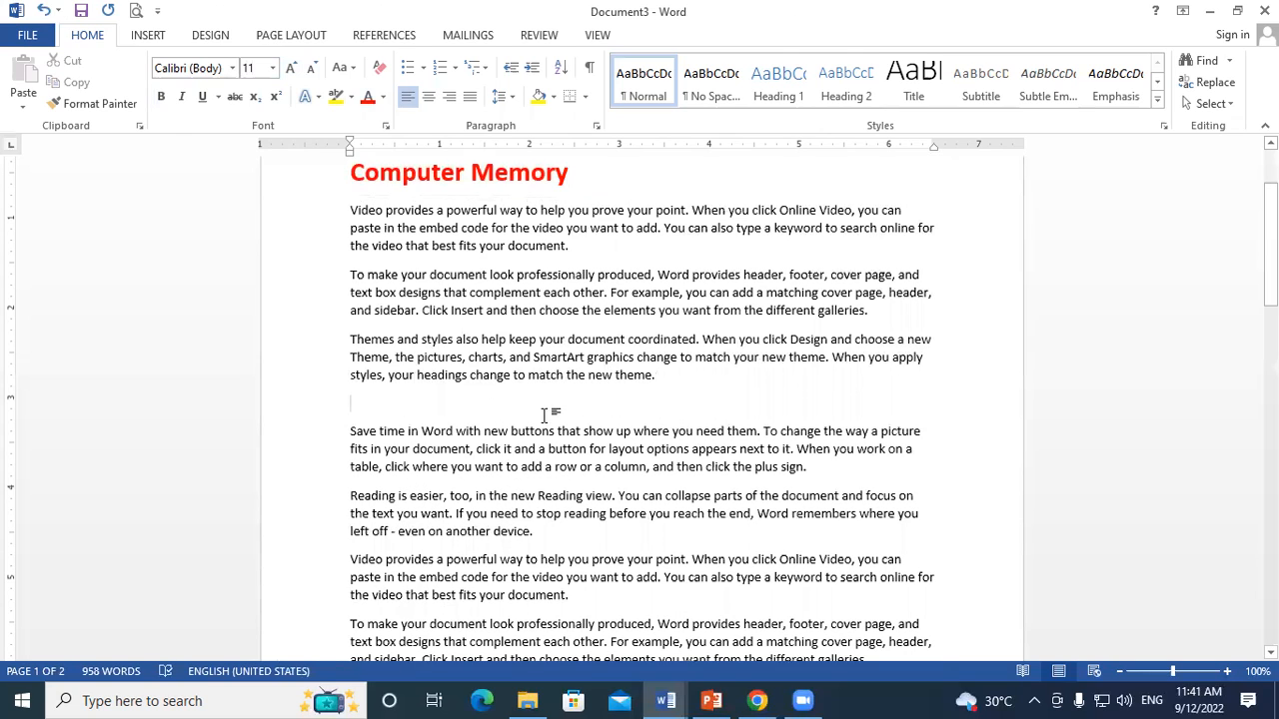
{"action": "type", "text": "Pra"}
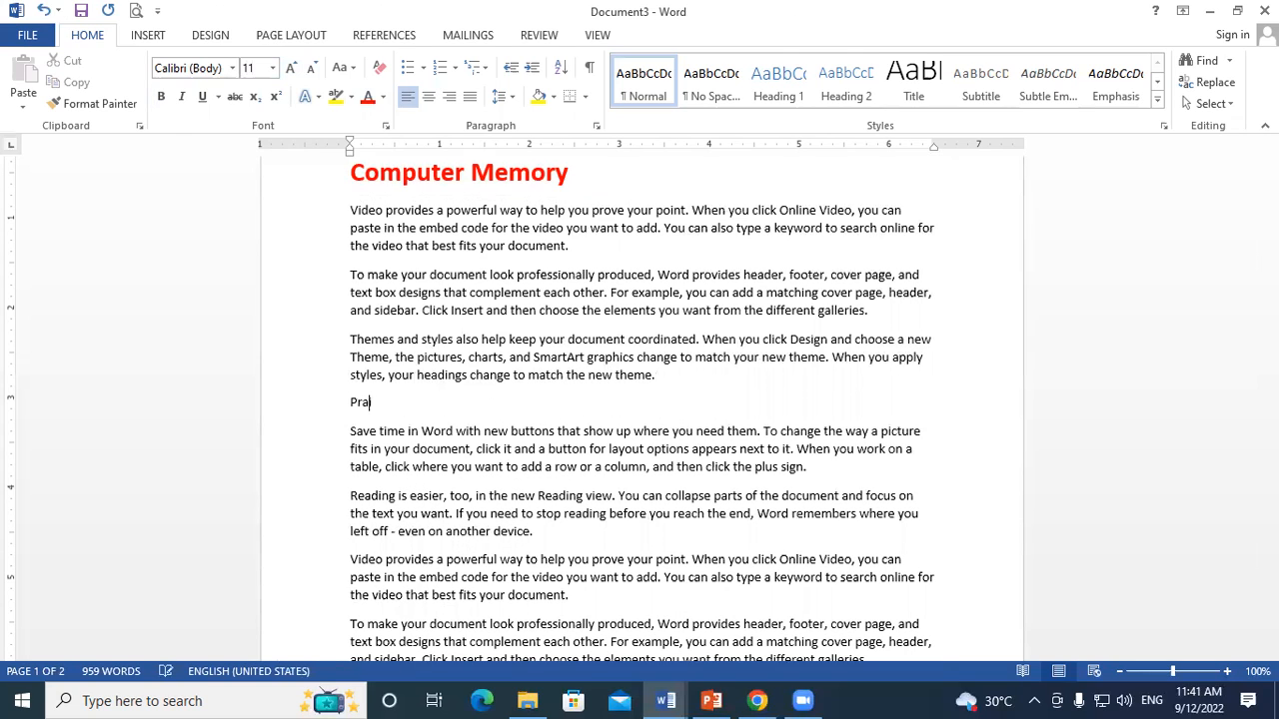
{"action": "type", "text": "mary Memory"}
- Format the "Primary Memory" heading as 20 pt, bold and red
{"action": "left_click_drag", "start_coordinate": [445, 403], "coordinate": [327, 407]}
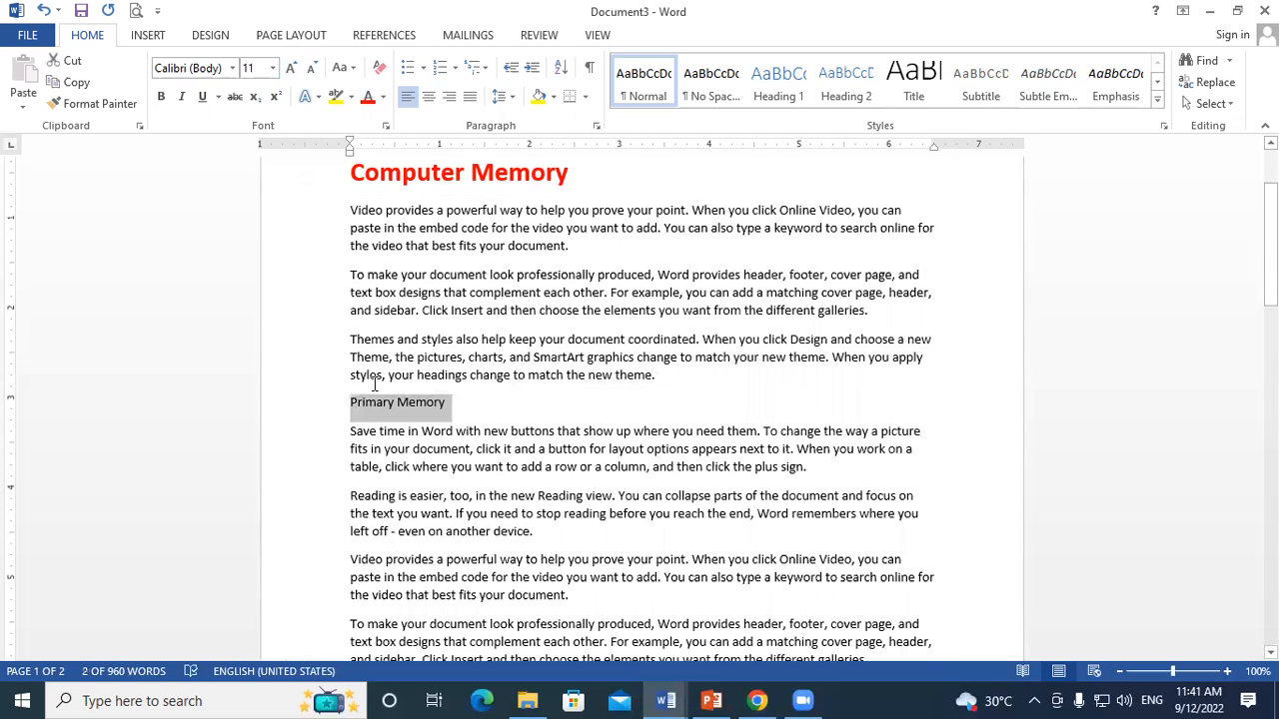
{"action": "left_click", "coordinate": [294, 72]}
{"action": "left_click", "coordinate": [294, 72]}
{"action": "left_click", "coordinate": [294, 72]}
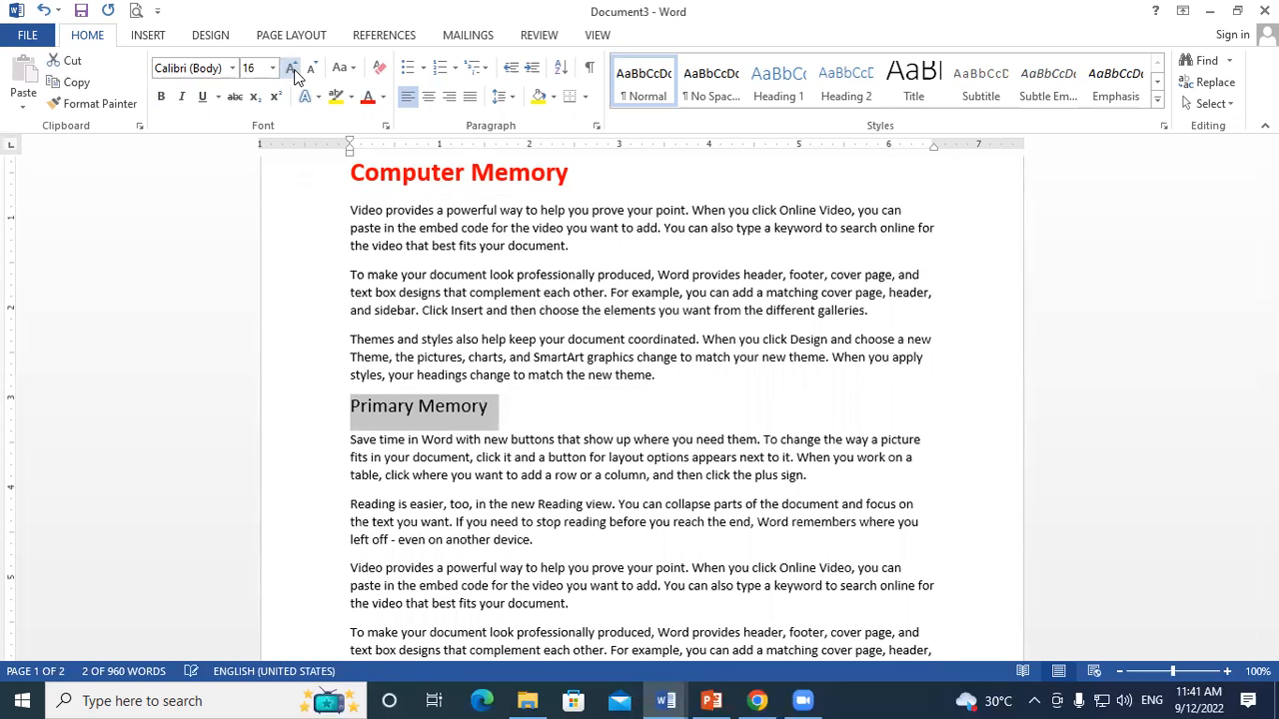
{"action": "left_click", "coordinate": [294, 72]}
{"action": "left_click", "coordinate": [293, 72]}
{"action": "left_click", "coordinate": [161, 96]}
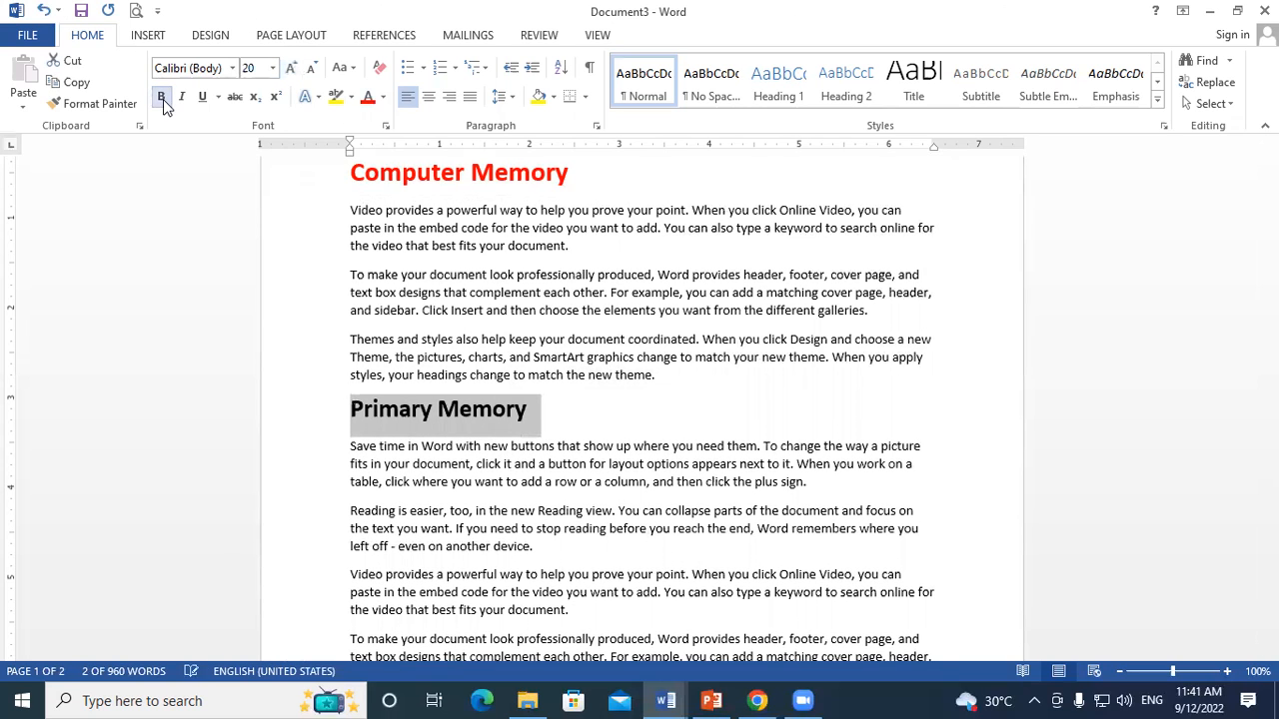
{"action": "left_click", "coordinate": [368, 96]}
- Examine the two manually formatted headings and the body paragraphs that belong under each of them
{"action": "left_click", "coordinate": [342, 226]}
{"action": "left_click_drag", "start_coordinate": [341, 213], "coordinate": [660, 378]}
{"action": "scroll", "coordinate": [659, 377], "scroll_direction": "down", "scroll_amount": 2}
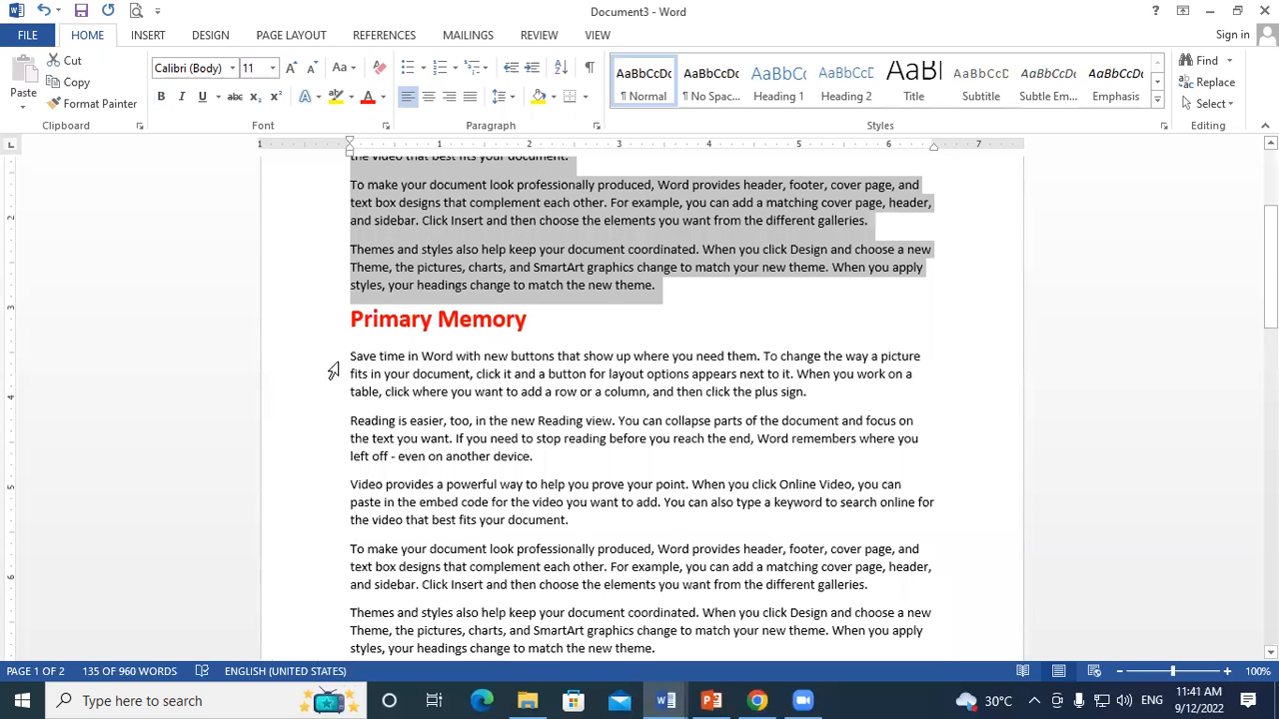
{"action": "double_click", "coordinate": [333, 371]}
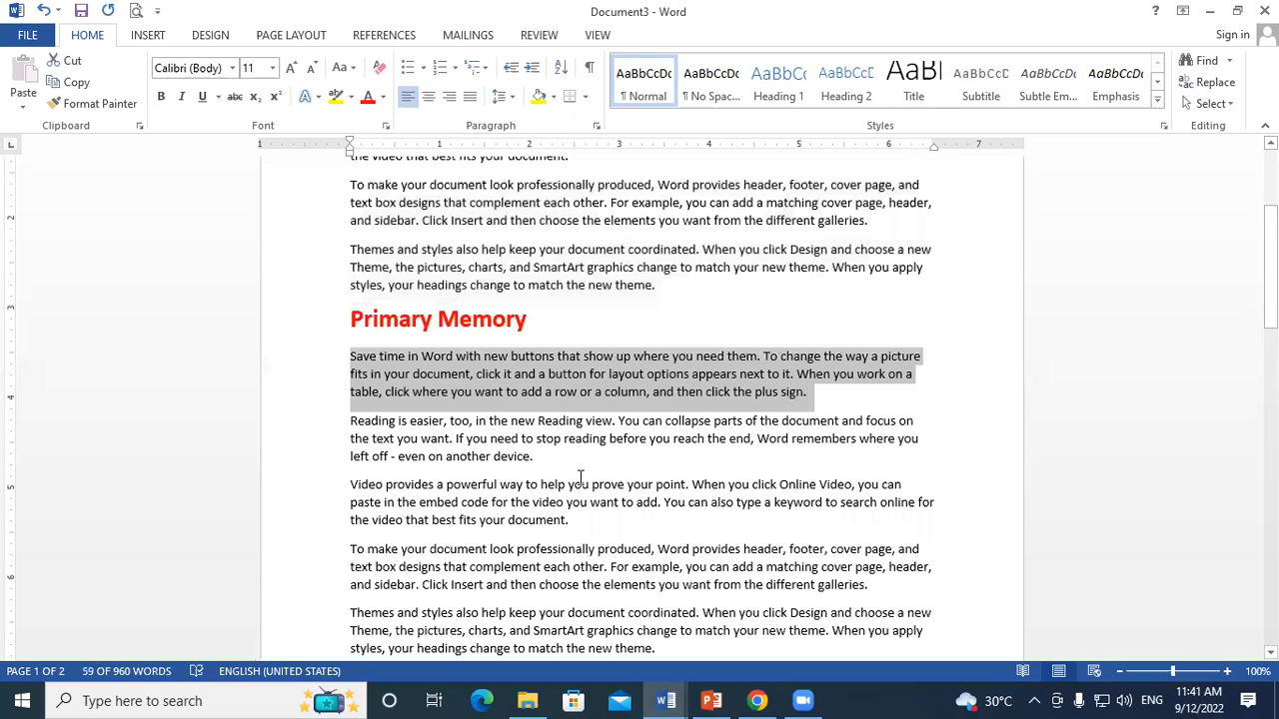
{"action": "scroll", "coordinate": [409, 289], "scroll_direction": "up", "scroll_amount": 1}
{"action": "left_click", "coordinate": [568, 368]}
{"action": "scroll", "coordinate": [558, 374], "scroll_direction": "up", "scroll_amount": 2}
{"action": "scroll", "coordinate": [490, 336], "scroll_direction": "up", "scroll_amount": 2}
{"action": "scroll", "coordinate": [482, 323], "scroll_direction": "down", "scroll_amount": 1}
{"action": "left_click_drag", "start_coordinate": [342, 262], "coordinate": [599, 279]}
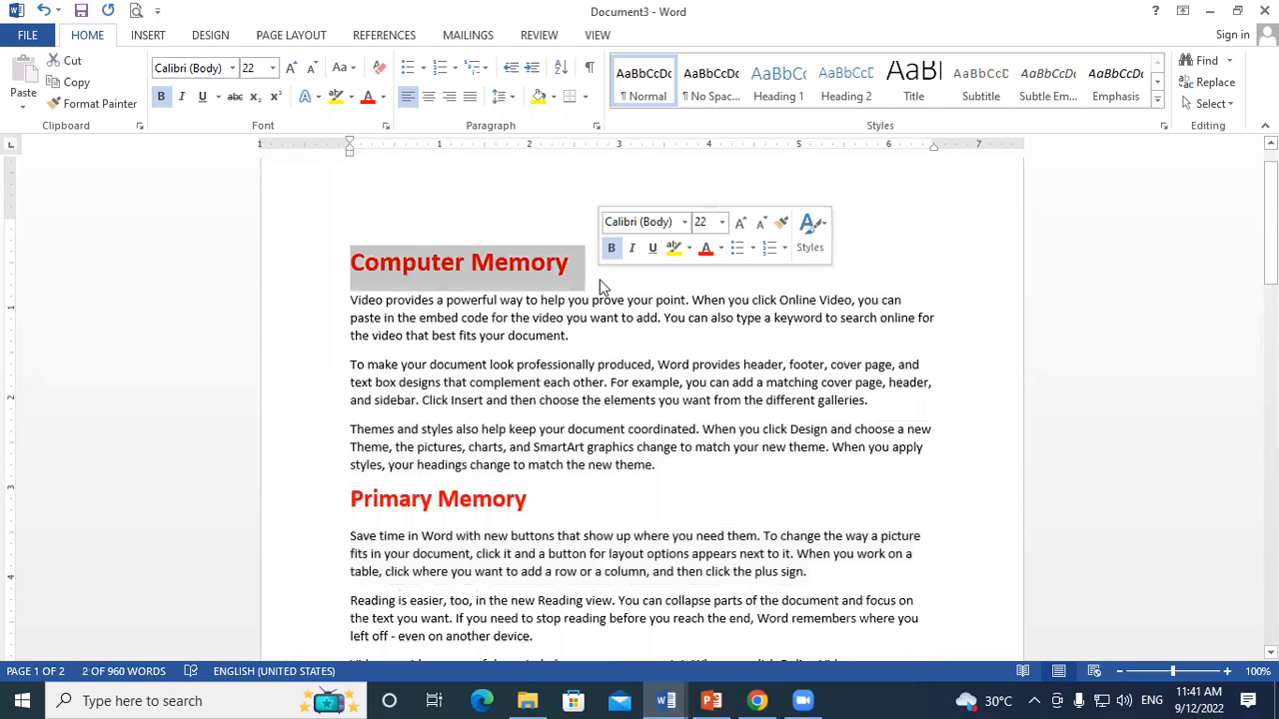
{"action": "left_click", "coordinate": [600, 288]}
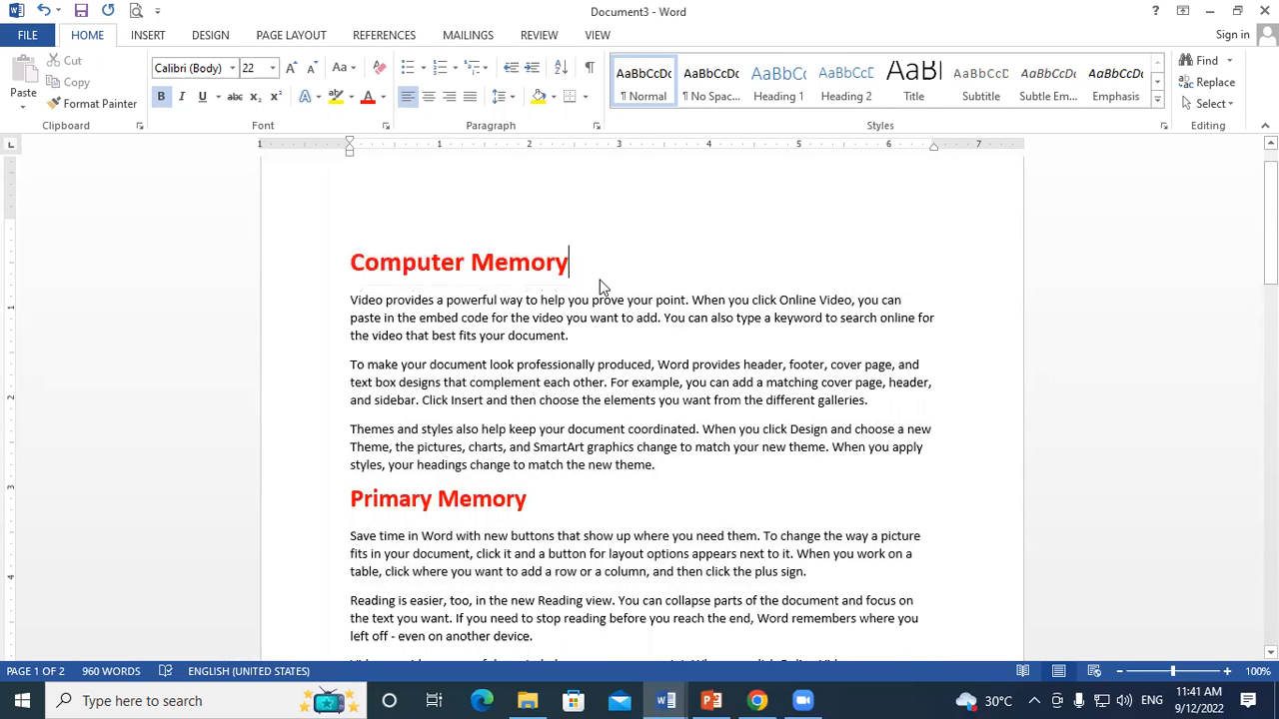
- Undo the formatting and the insertion of the "Primary Memory" heading
{"action": "key", "text": "ctrl+z"}
{"action": "key", "text": "ctrl+z"}
{"action": "key", "text": "ctrl+z"}
{"action": "key", "text": "ctrl+z"}
{"action": "key", "text": "ctrl+z"}
{"action": "left_click", "coordinate": [574, 261]}
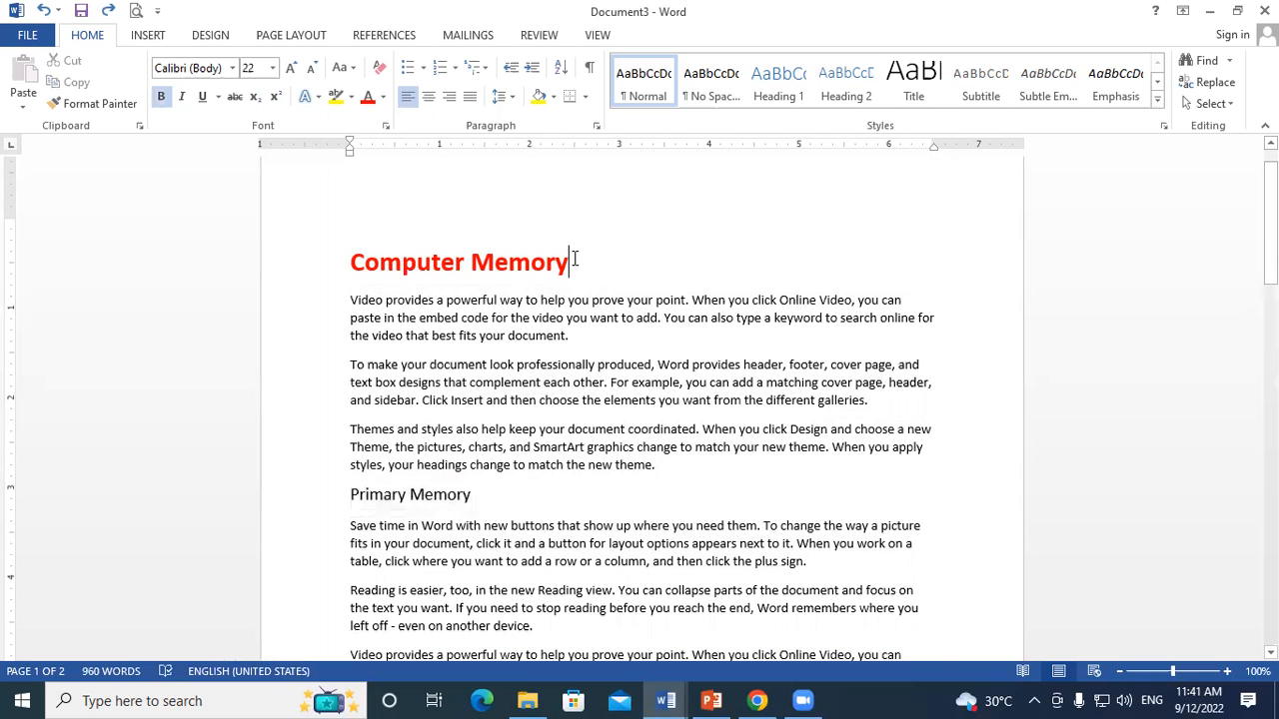
{"action": "key", "text": "ctrl+z"}
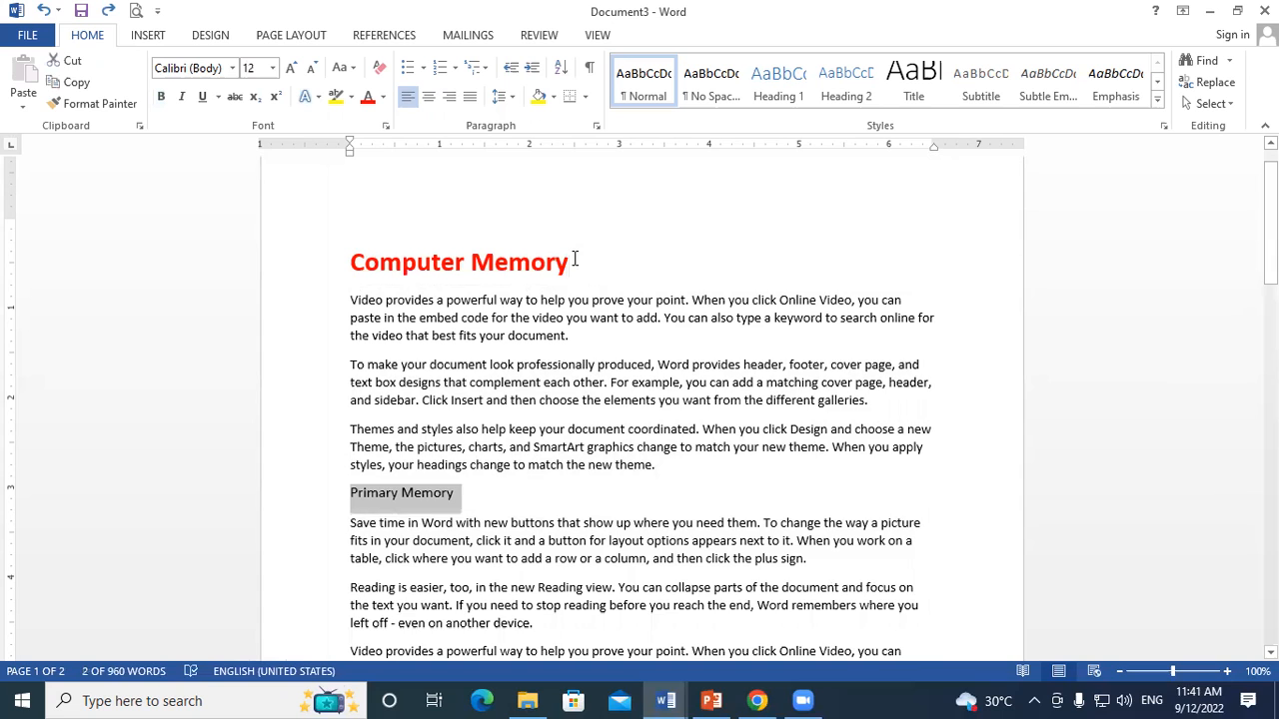
{"action": "key", "text": "ctrl+z"}
{"action": "key", "text": "ctrl+z"}
{"action": "key", "text": "ctrl+z"}
- Undo the red colour, bold and size increases on the "Computer Memory" heading down to 12 pt
{"action": "key", "text": "ctrl+z"}
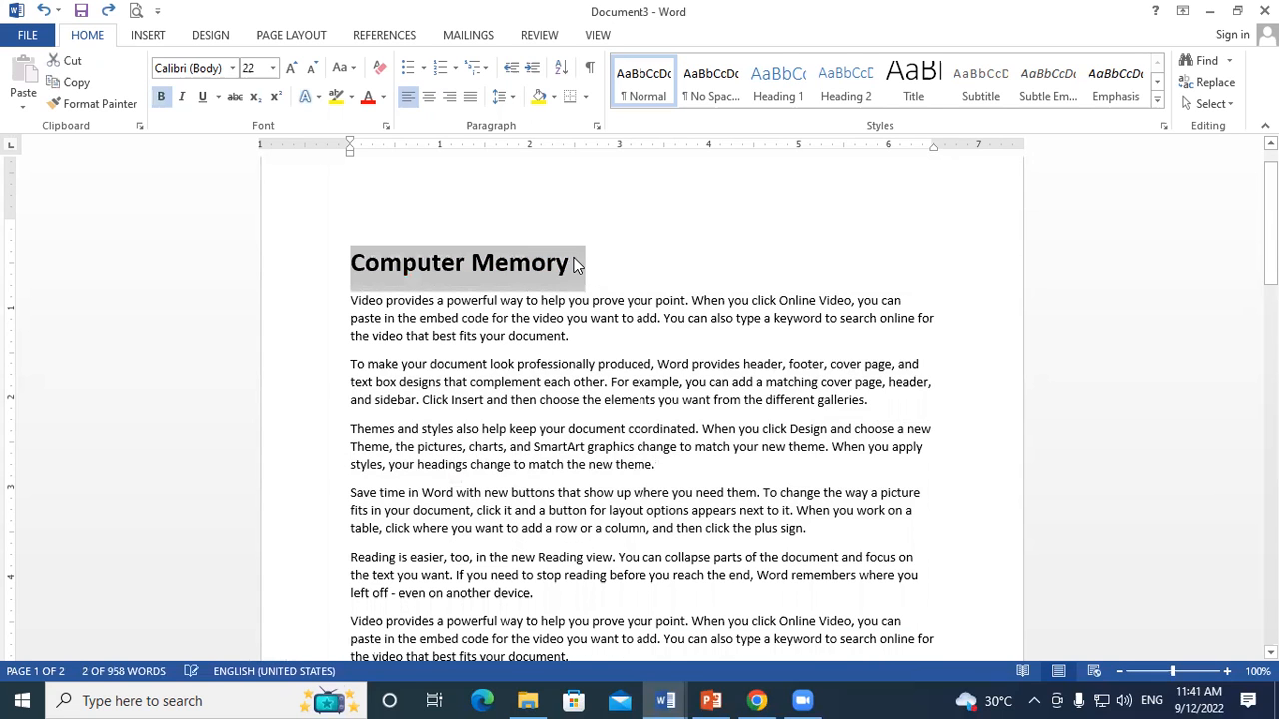
{"action": "key", "text": "ctrl+z"}
{"action": "key", "text": "ctrl+z"}
{"action": "key", "text": "ctrl+z"}
{"action": "key", "text": "ctrl+z"}
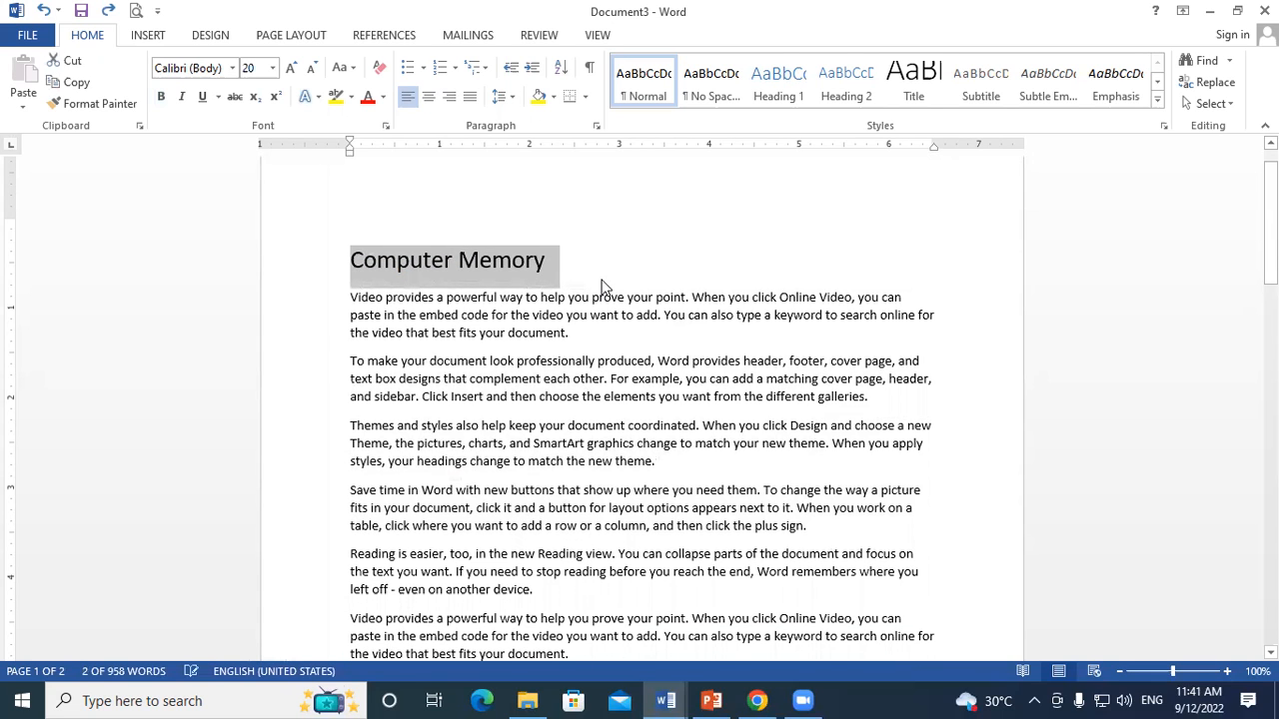
{"action": "key", "text": "ctrl+z"}
{"action": "key", "text": "ctrl+z"}
{"action": "left_click", "coordinate": [496, 259]}
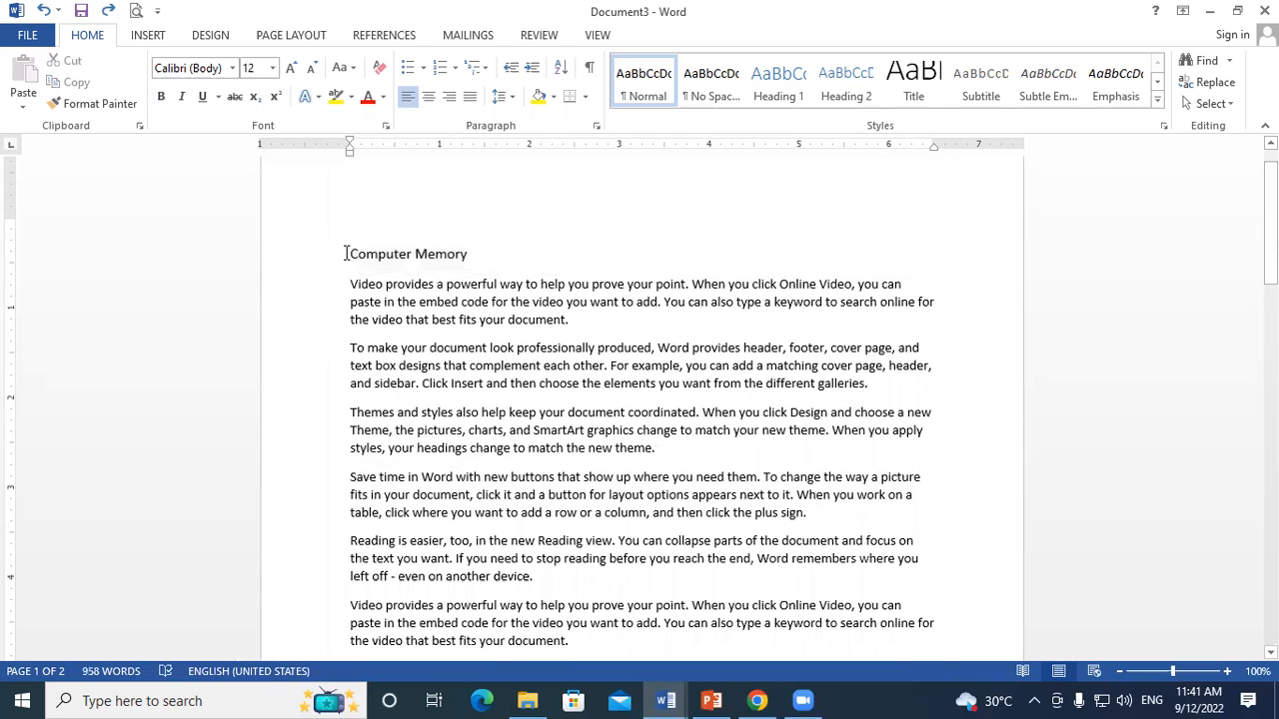
- Apply the Heading 1 style to the "Computer Memory" line
{"action": "left_click_drag", "start_coordinate": [346, 253], "coordinate": [551, 265]}
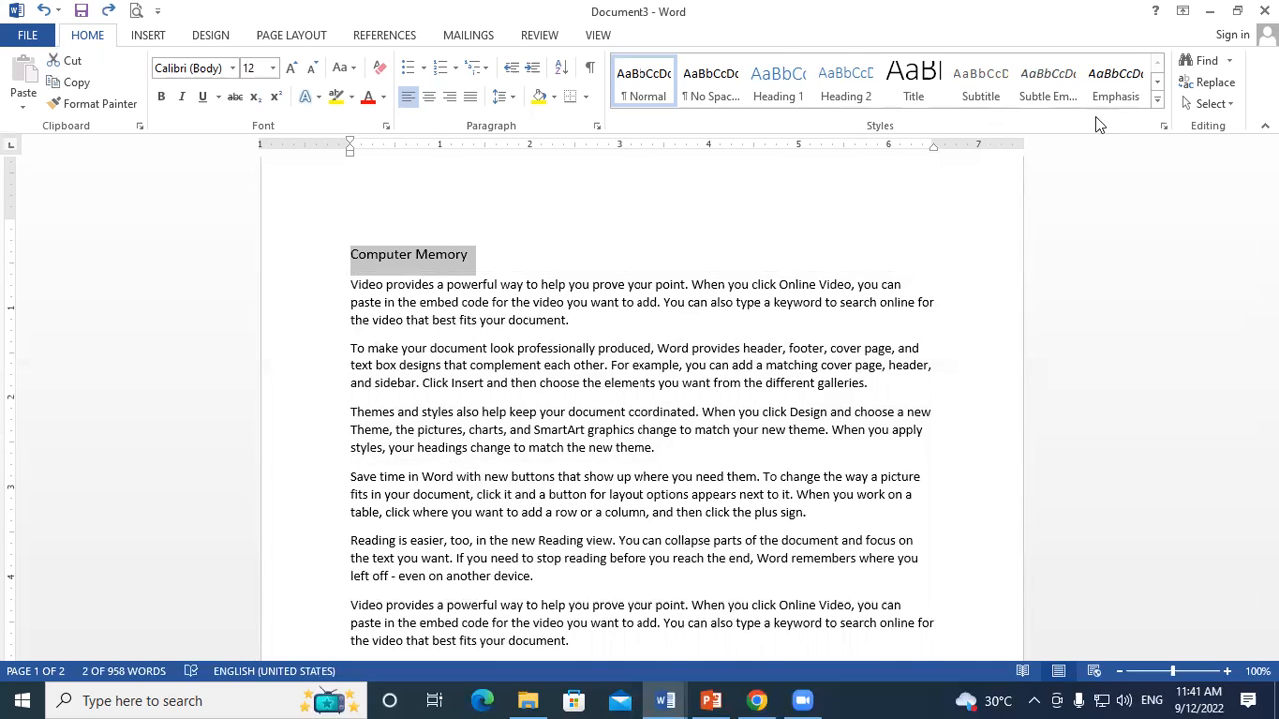
{"action": "left_click", "coordinate": [1156, 100]}
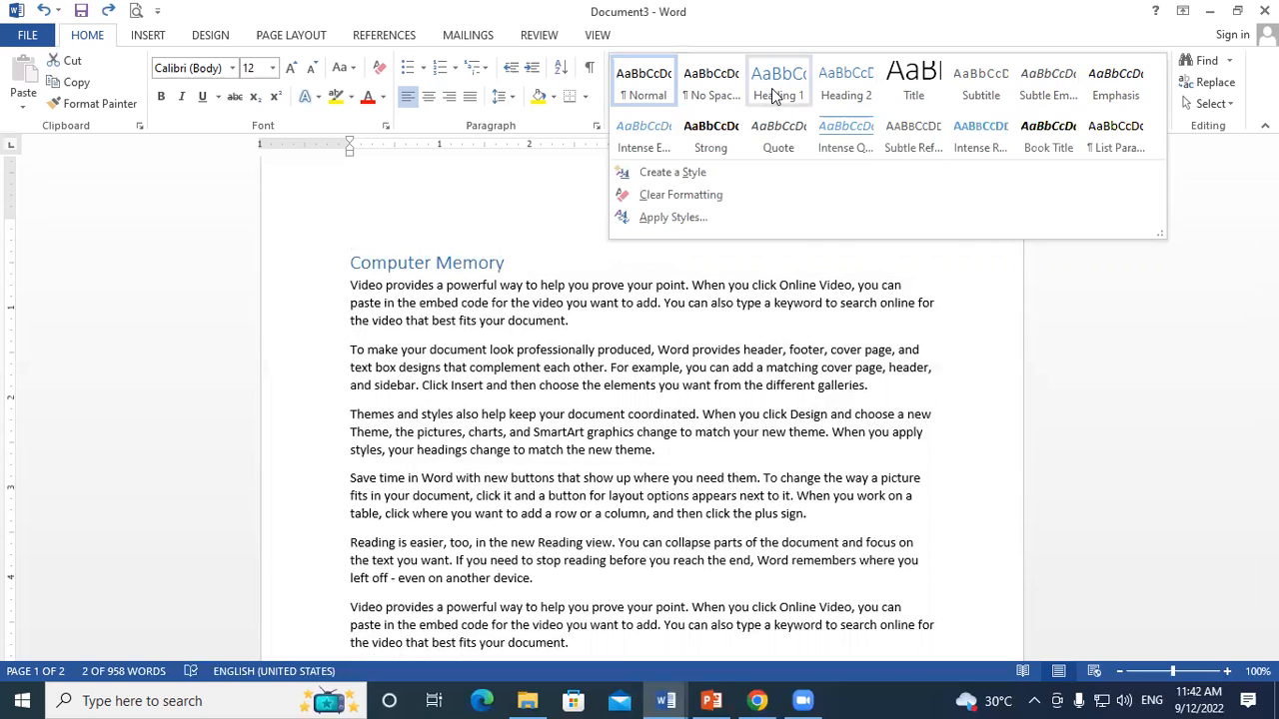
{"action": "left_click", "coordinate": [771, 88]}
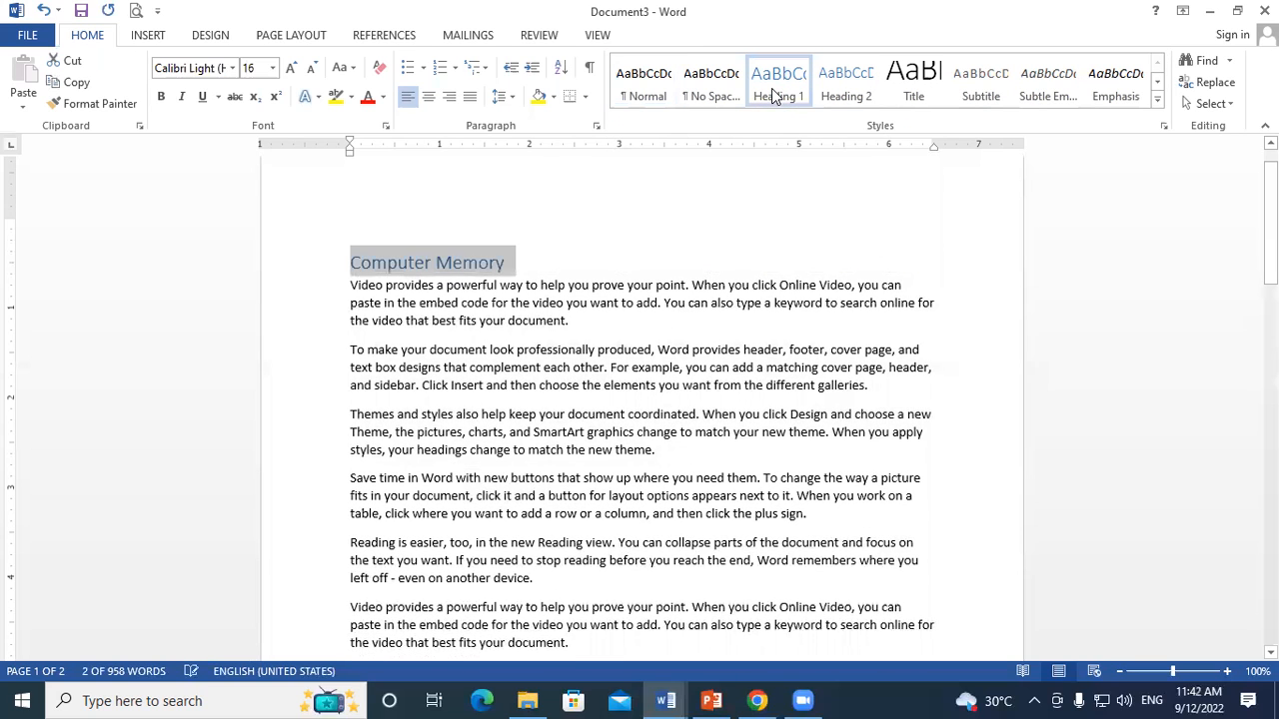
- Insert a new line reading "Primary Memory" after the second body paragraph, which ends in "different galleries."
{"action": "left_click", "coordinate": [513, 258]}
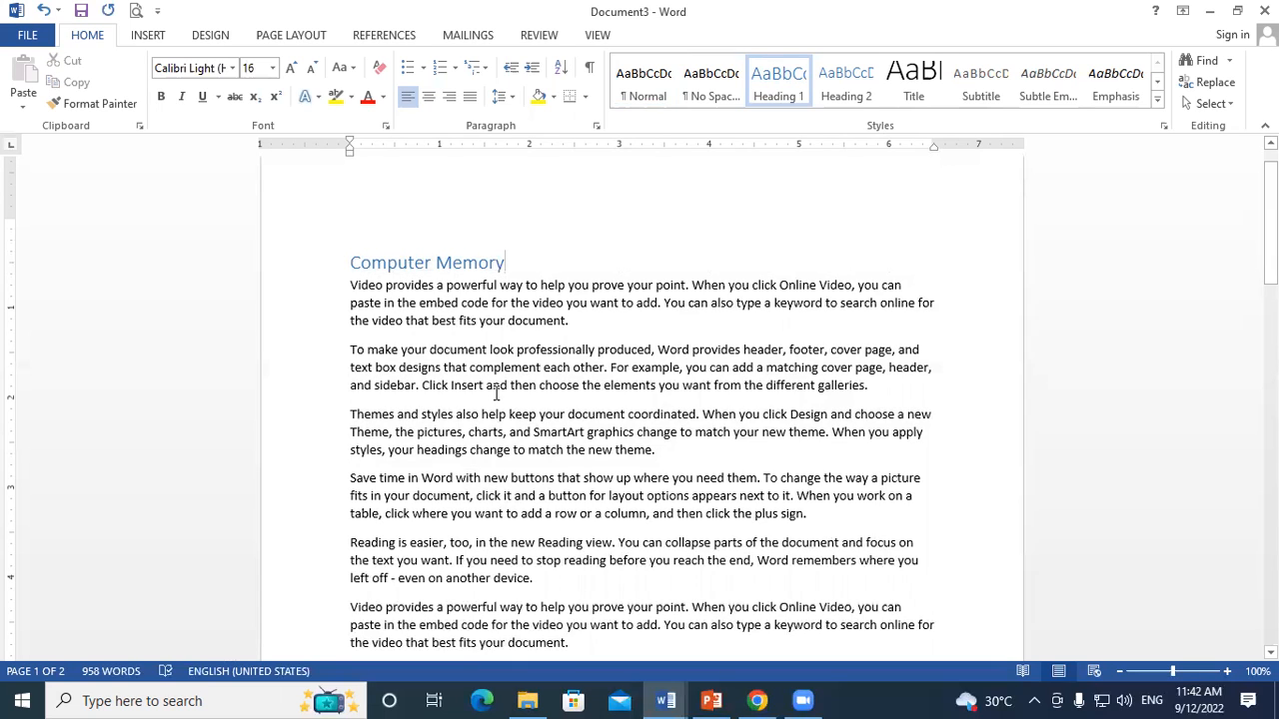
{"action": "left_click", "coordinate": [906, 395]}
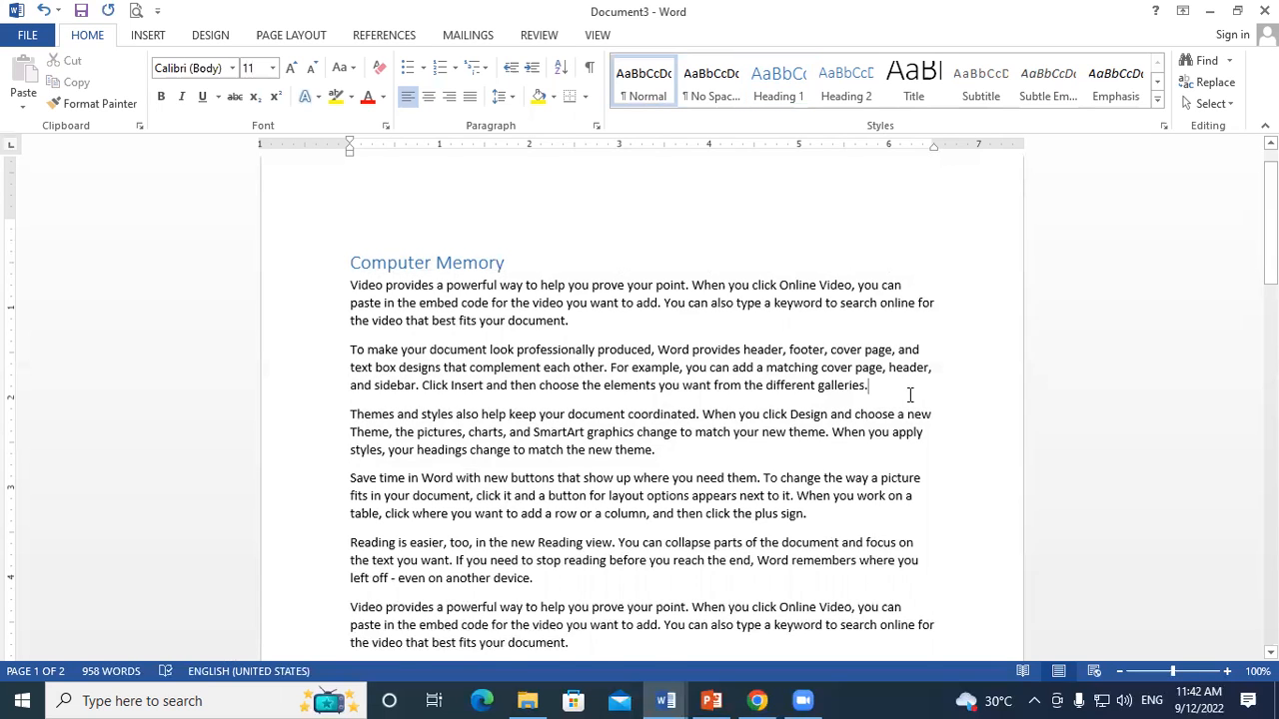
{"action": "key", "text": "Return"}
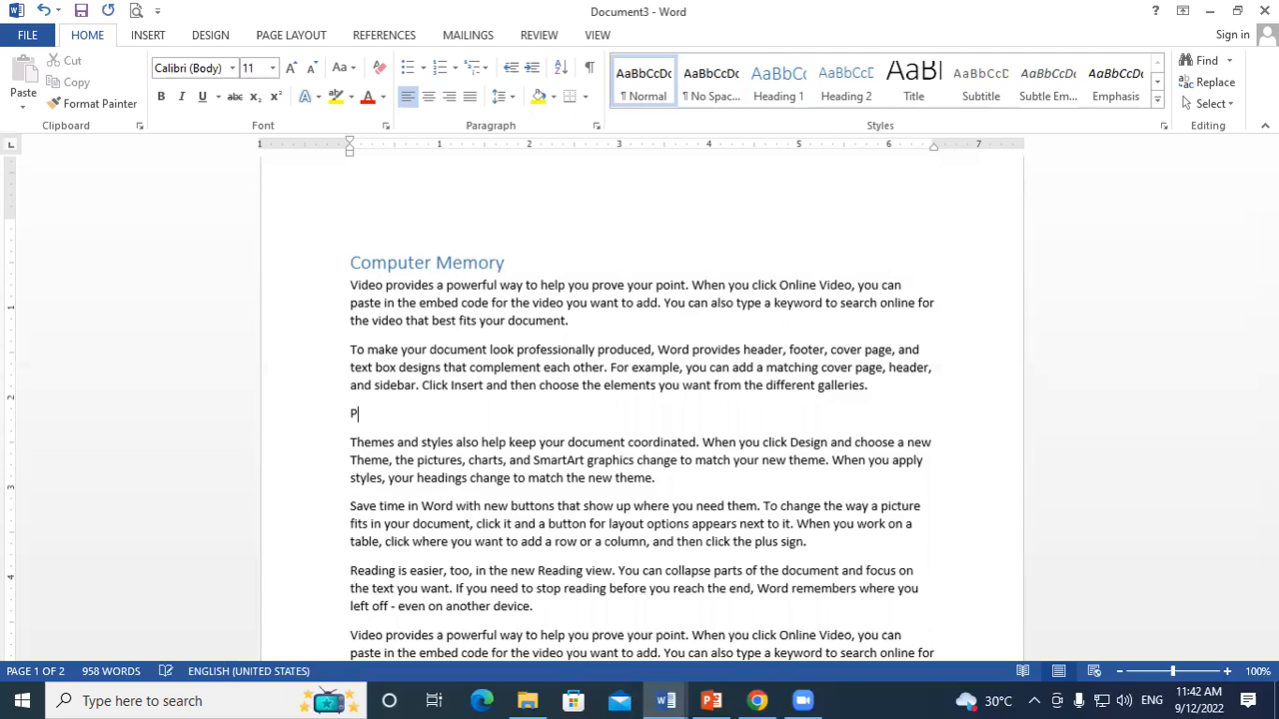
{"action": "type", "text": "Primary Memory"}
- Apply the Heading 2 style to the "Primary Memory" line and compare it with the "Computer Memory" heading
{"action": "left_click_drag", "start_coordinate": [458, 416], "coordinate": [334, 411]}
{"action": "left_click", "coordinate": [293, 70]}
{"action": "left_click", "coordinate": [294, 70]}
{"action": "left_click", "coordinate": [293, 70]}
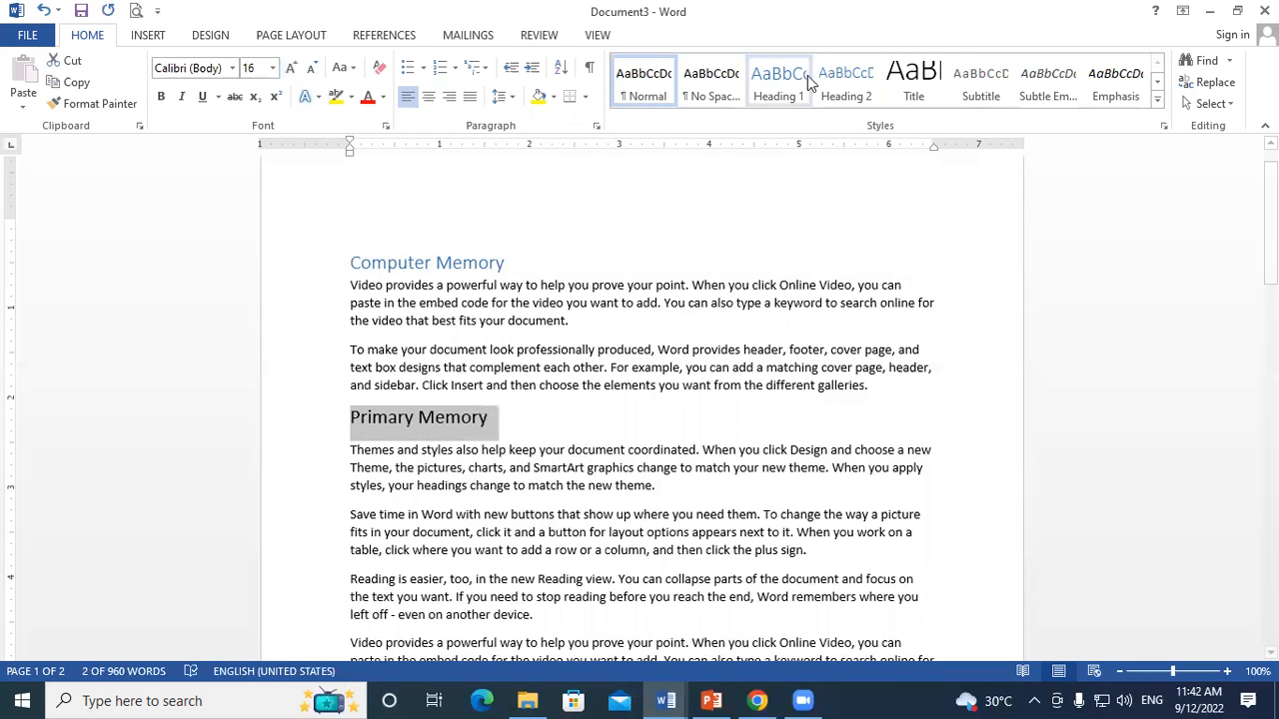
{"action": "left_click", "coordinate": [839, 88]}
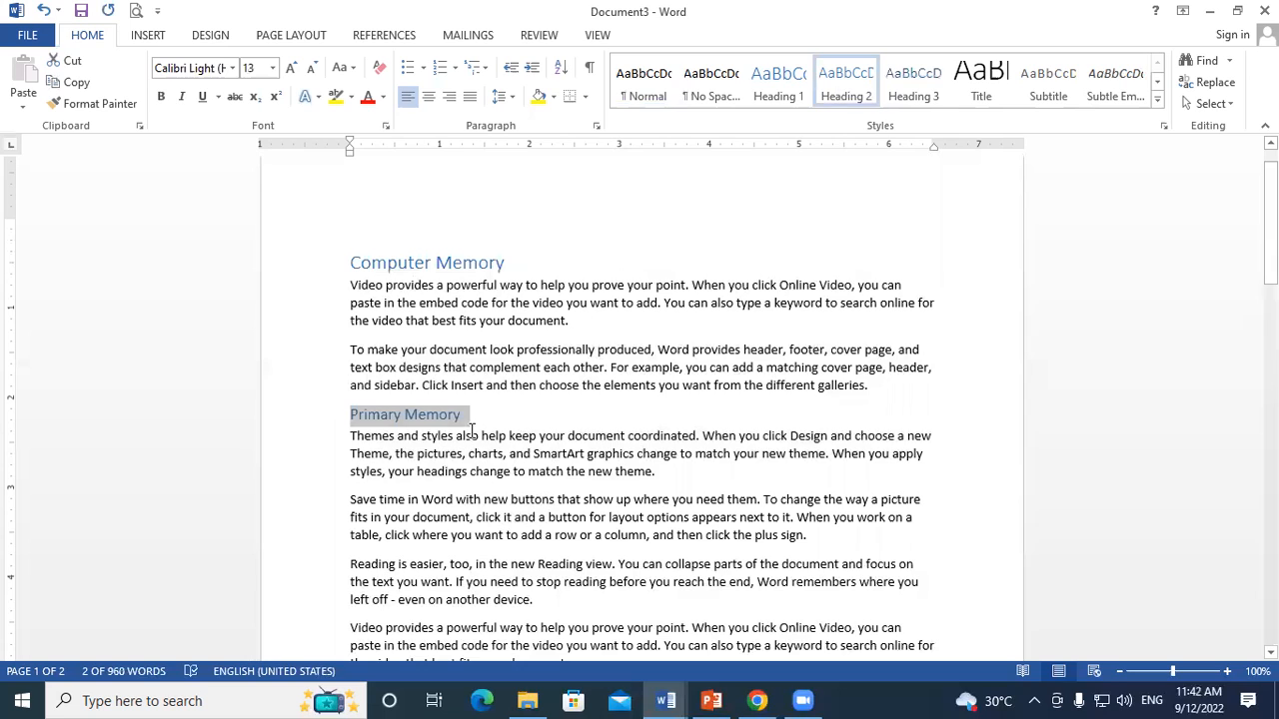
{"action": "left_click", "coordinate": [469, 419]}
{"action": "triple_click", "coordinate": [493, 262]}
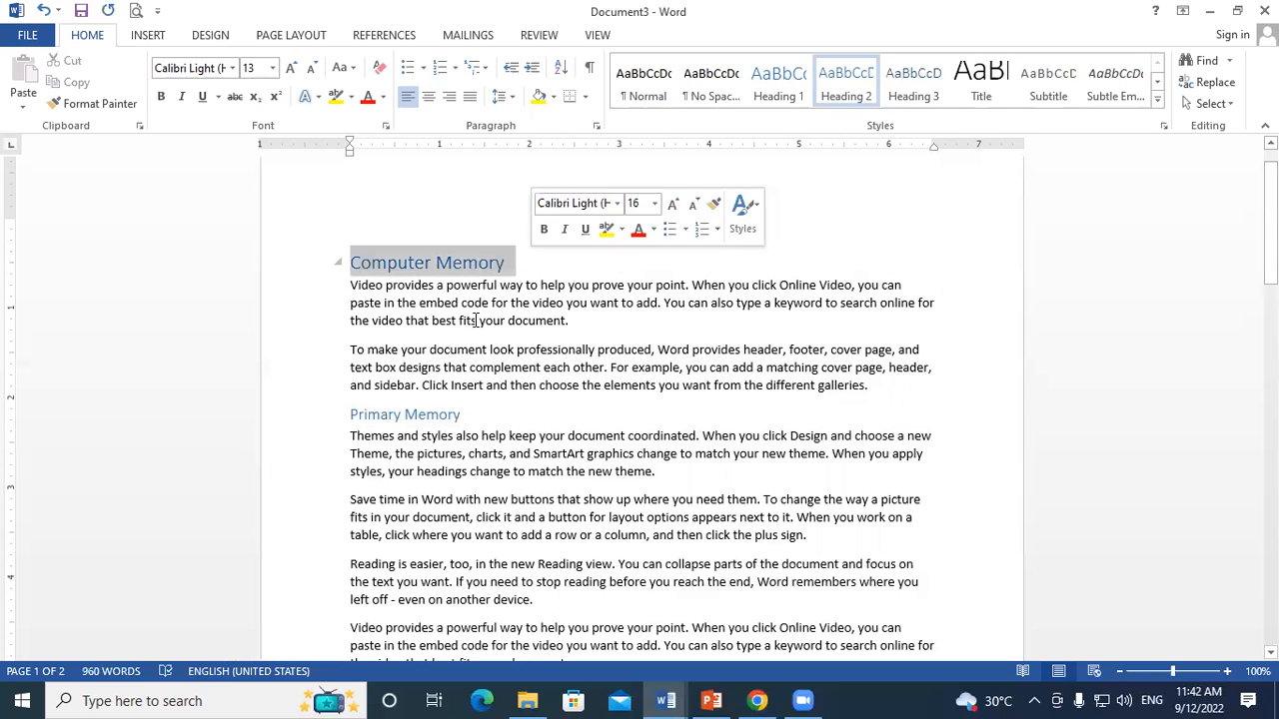
{"action": "left_click_drag", "start_coordinate": [352, 415], "coordinate": [472, 418]}
- Add a blank line and a "Secondary Memory" line after the paragraph ending in "click the plus sign."
{"action": "scroll", "coordinate": [769, 528], "scroll_direction": "down", "scroll_amount": 1}
{"action": "left_click", "coordinate": [821, 451]}
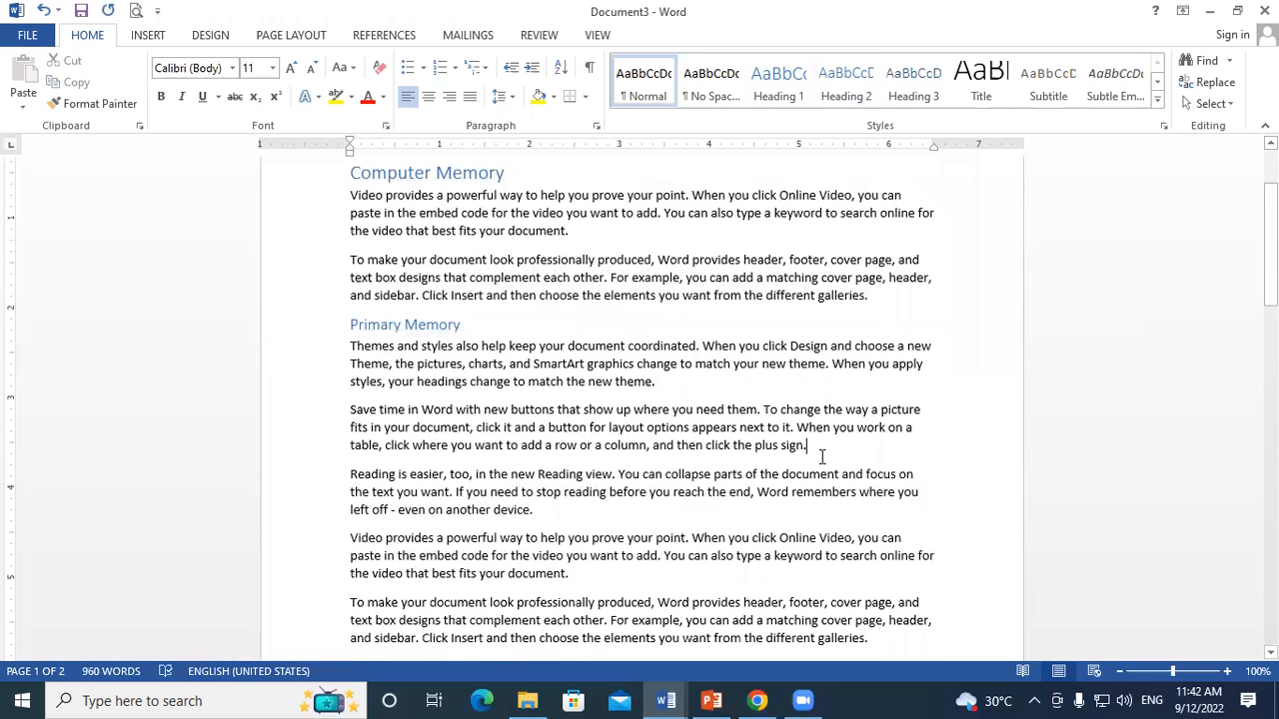
{"action": "key", "text": "Return"}
{"action": "key", "text": "Return"}
{"action": "type", "text": "Second"}
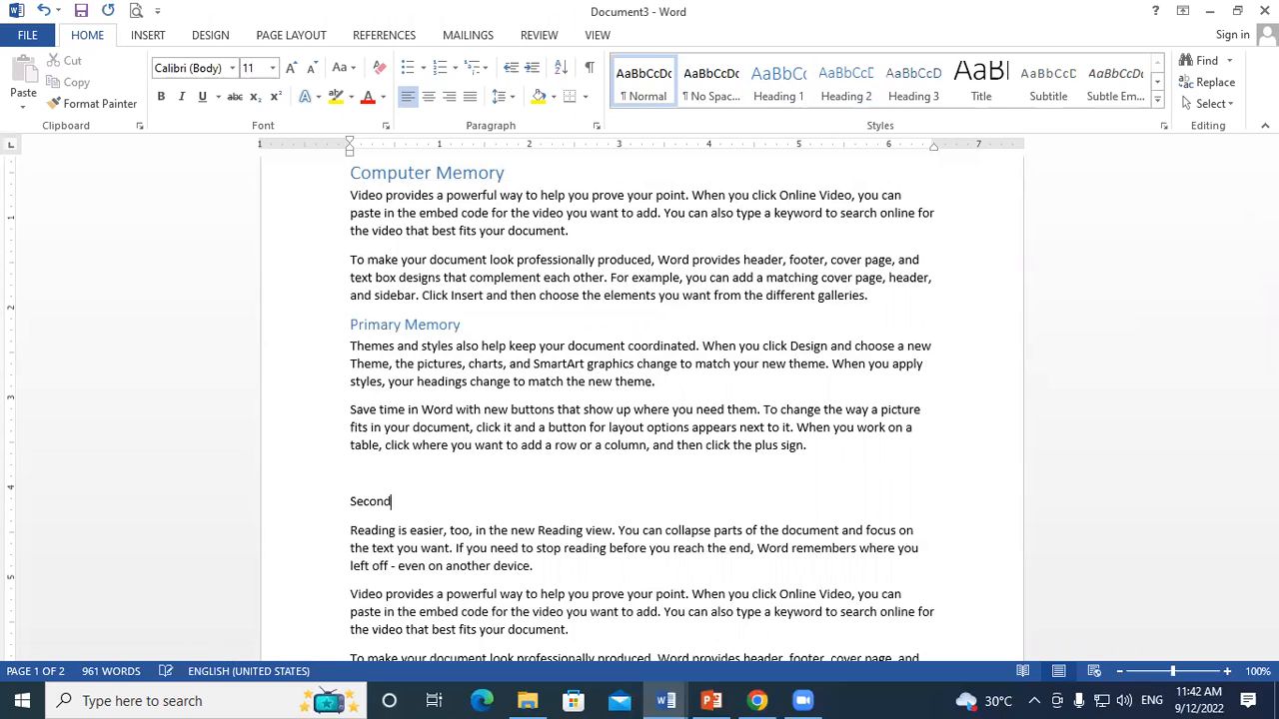
{"action": "type", "text": "ary Memory"}
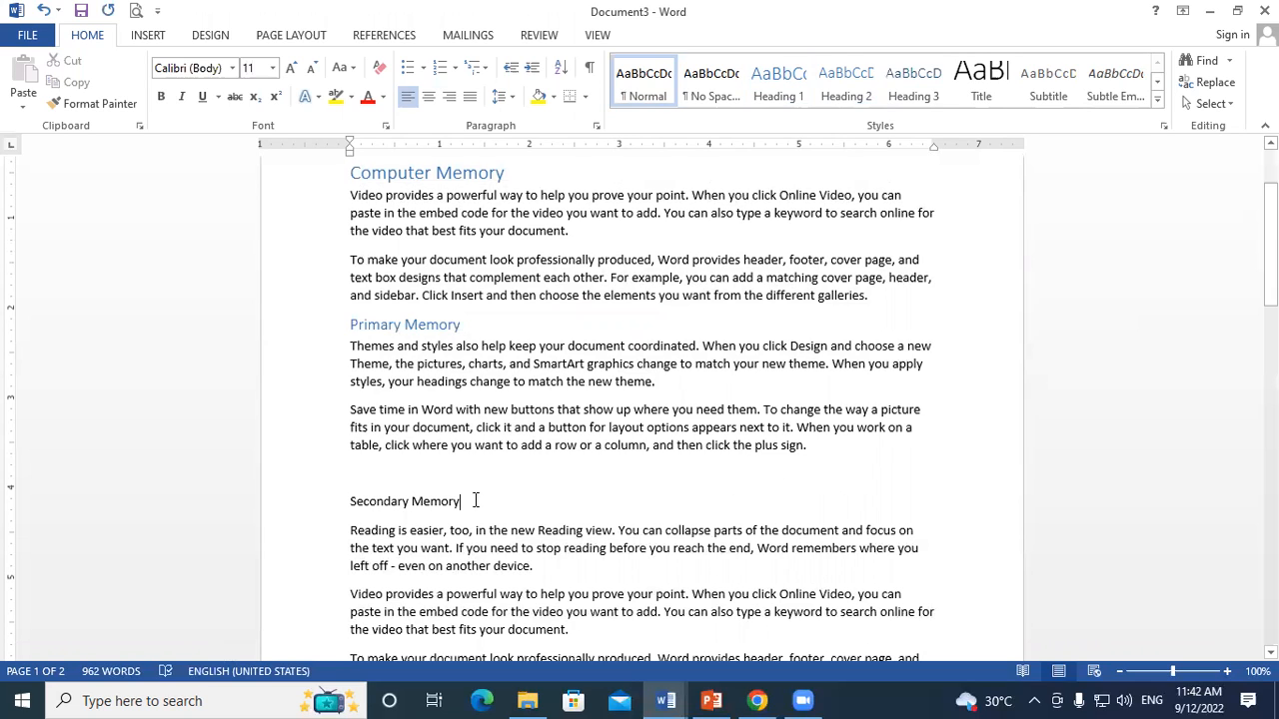
- Apply the Heading 3 style to the "Secondary Memory" line
{"action": "left_click_drag", "start_coordinate": [476, 501], "coordinate": [314, 500]}
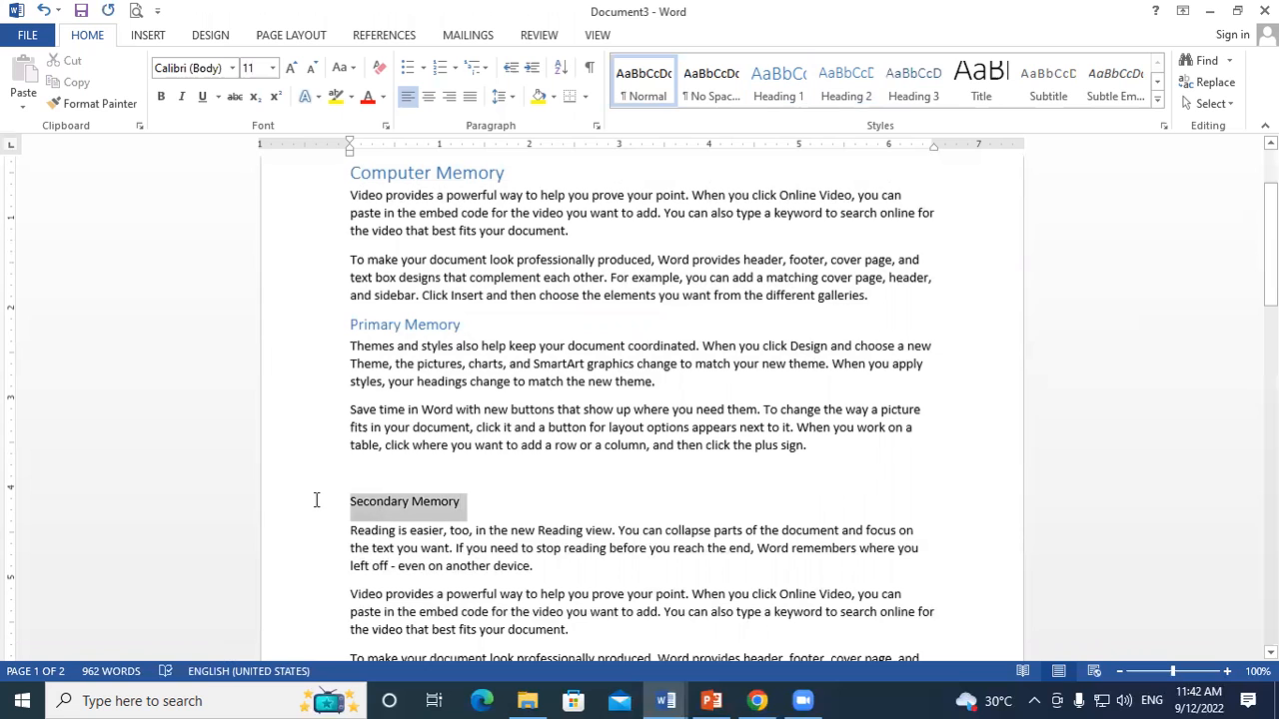
{"action": "left_click", "coordinate": [912, 79]}
{"action": "left_click", "coordinate": [488, 501]}
- Check the style assigned to each of the three memory headings and the formatting of the "Computer Memory" heading
{"action": "scroll", "coordinate": [407, 354], "scroll_direction": "up", "scroll_amount": 3}
{"action": "left_click", "coordinate": [388, 308]}
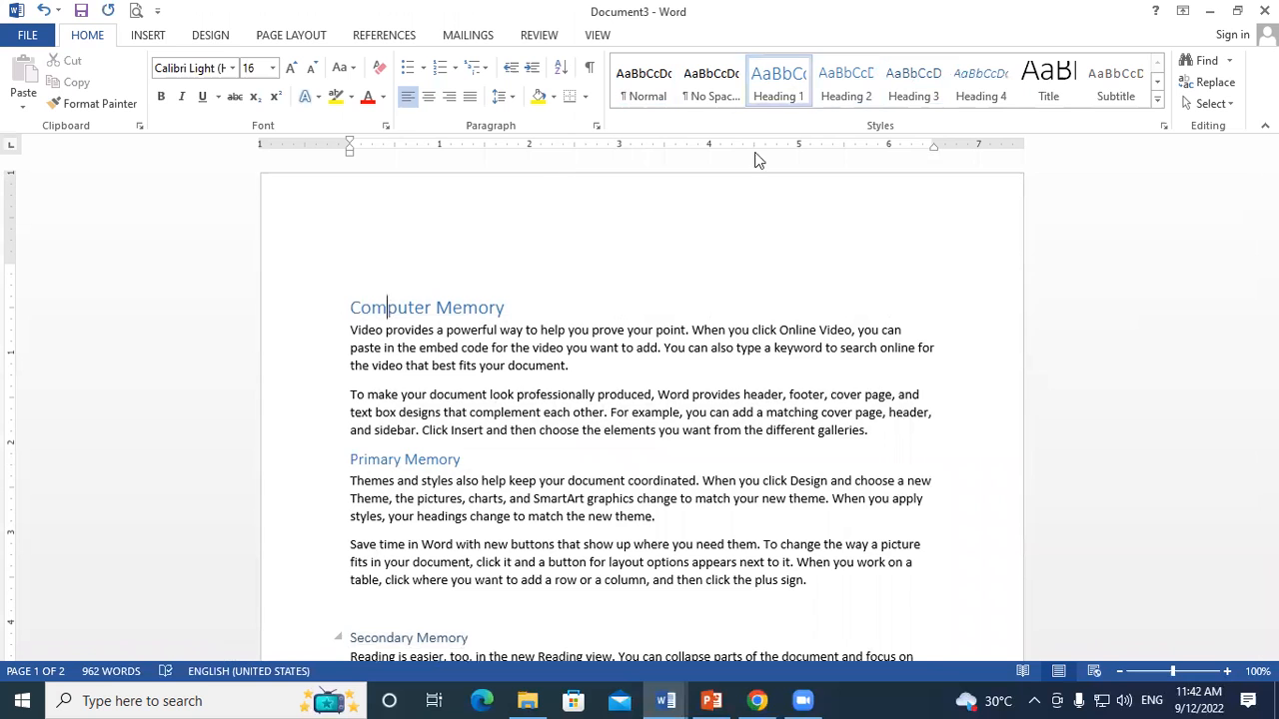
{"action": "scroll", "coordinate": [448, 455], "scroll_direction": "down", "scroll_amount": 2}
{"action": "left_click", "coordinate": [405, 370]}
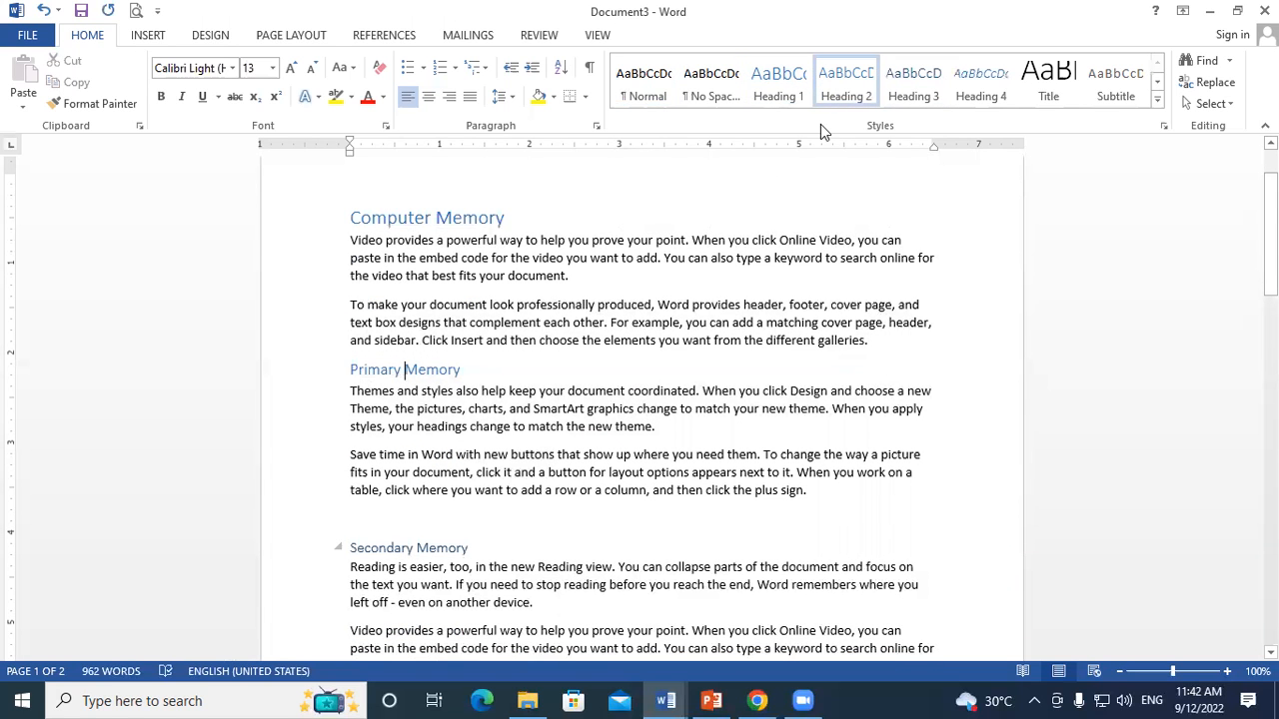
{"action": "scroll", "coordinate": [365, 464], "scroll_direction": "down", "scroll_amount": 2}
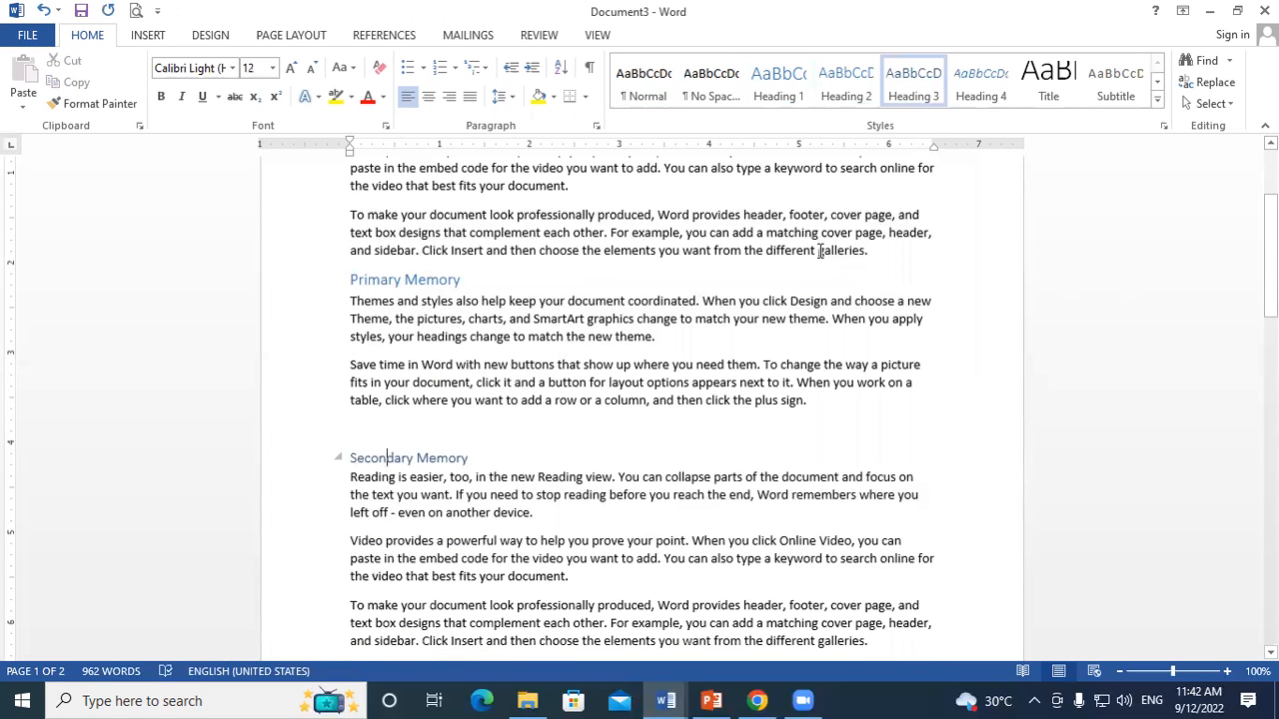
{"action": "scroll", "coordinate": [580, 418], "scroll_direction": "up", "scroll_amount": 1}
{"action": "scroll", "coordinate": [580, 418], "scroll_direction": "up", "scroll_amount": 4}
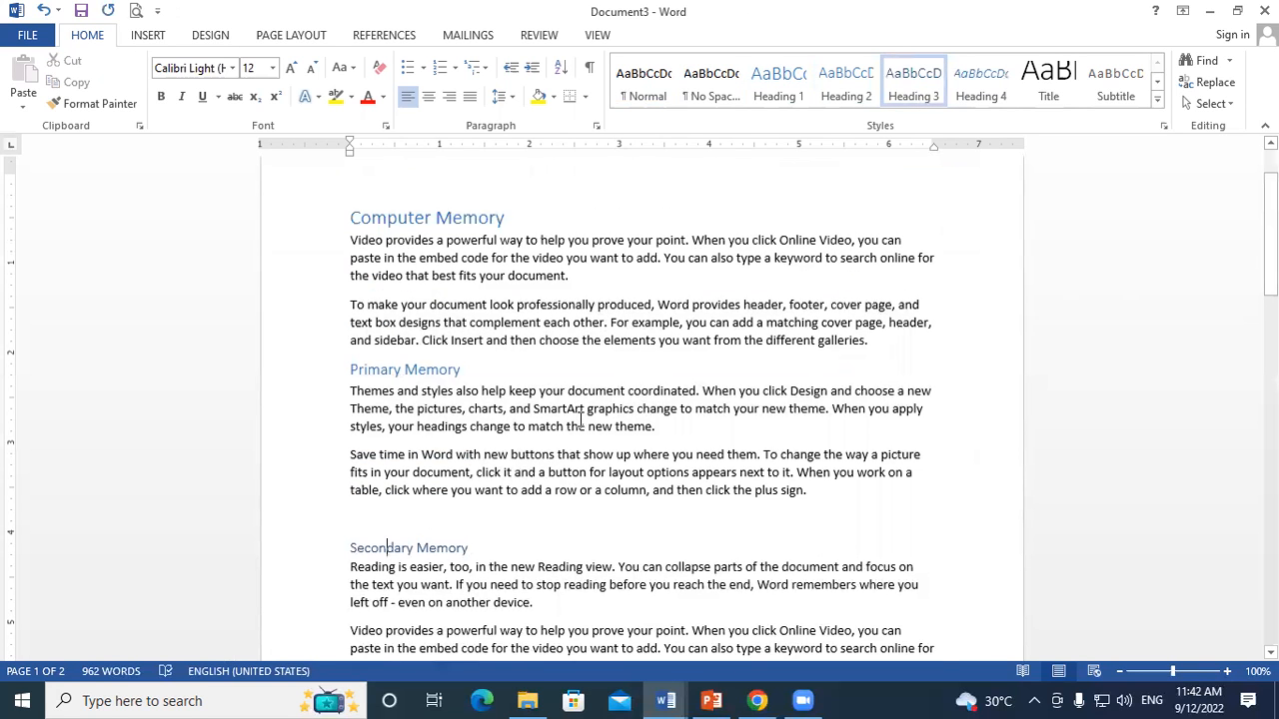
{"action": "left_click_drag", "start_coordinate": [504, 313], "coordinate": [351, 307]}
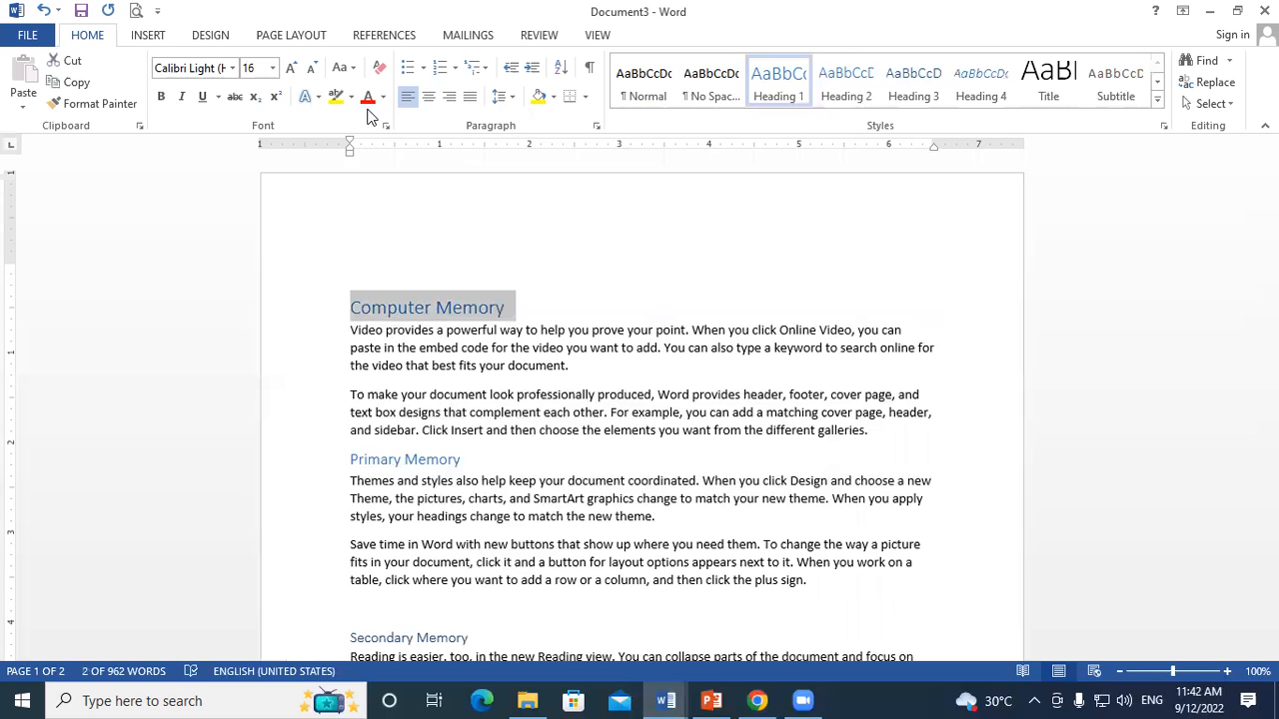
{"action": "left_click", "coordinate": [588, 338]}
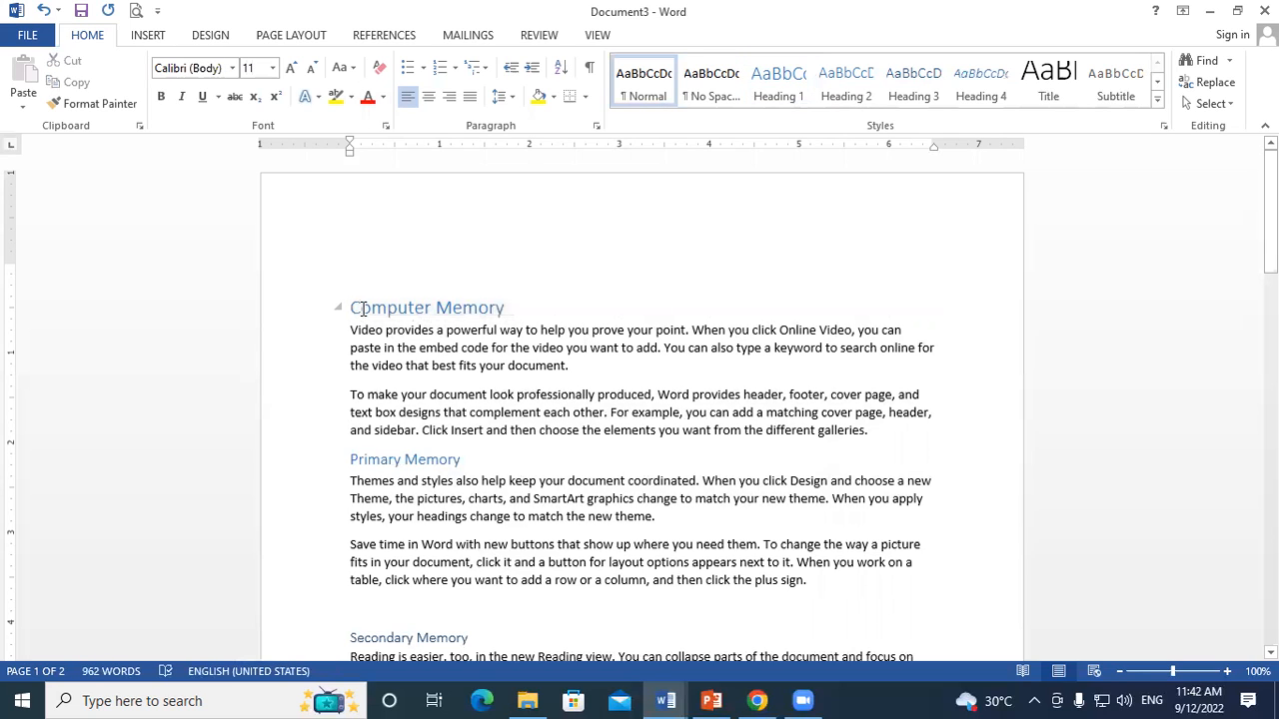
{"action": "left_click_drag", "start_coordinate": [350, 307], "coordinate": [539, 318]}
{"action": "left_click", "coordinate": [510, 429]}
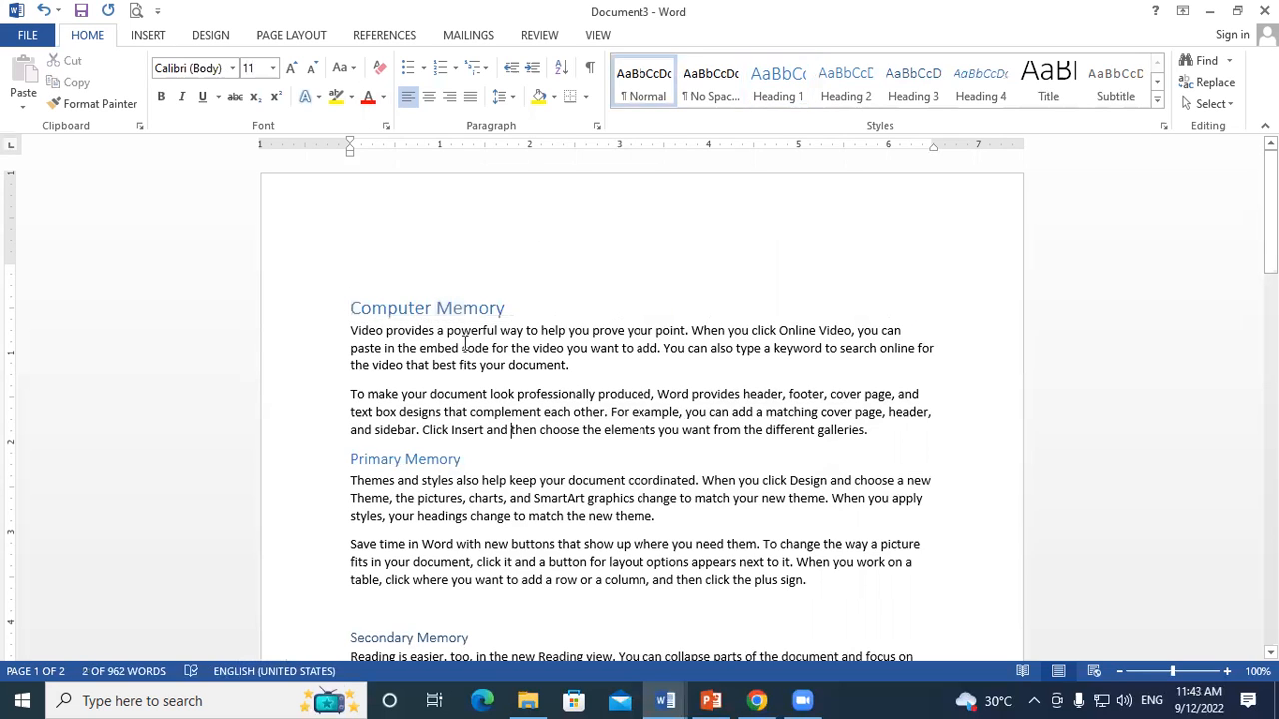
{"action": "left_click_drag", "start_coordinate": [350, 305], "coordinate": [522, 305]}
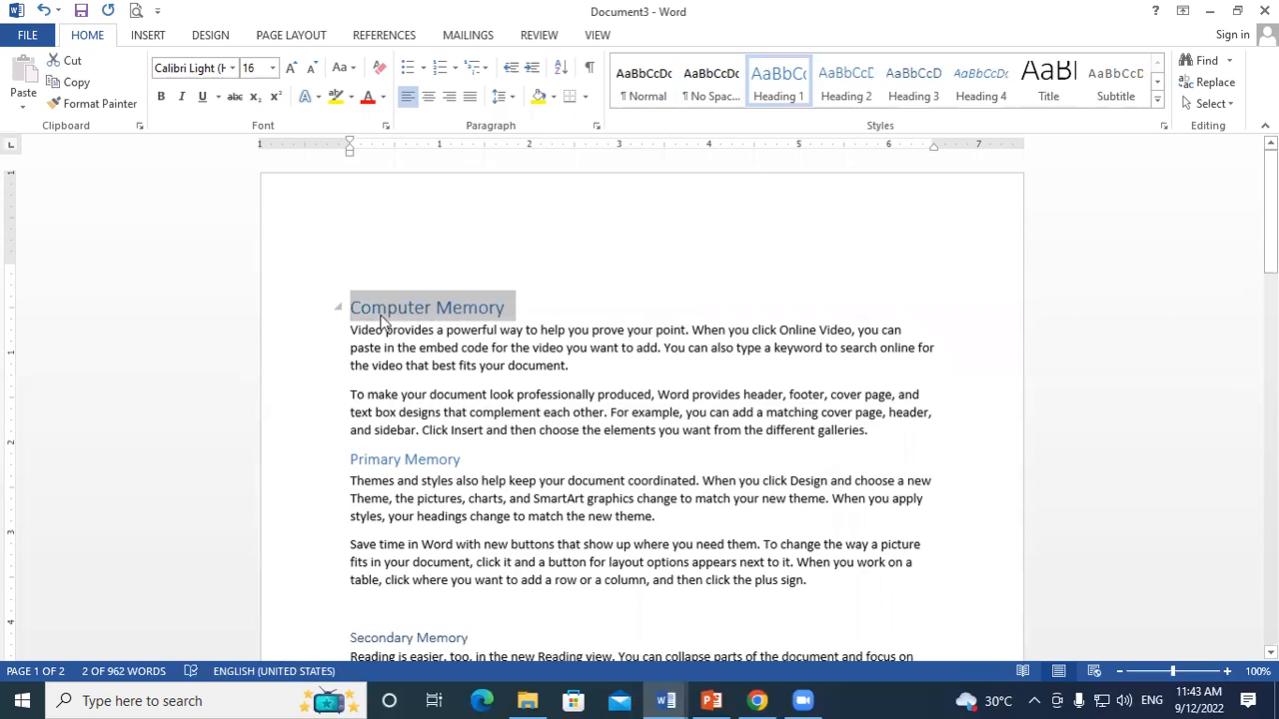
{"action": "left_click", "coordinate": [514, 431]}
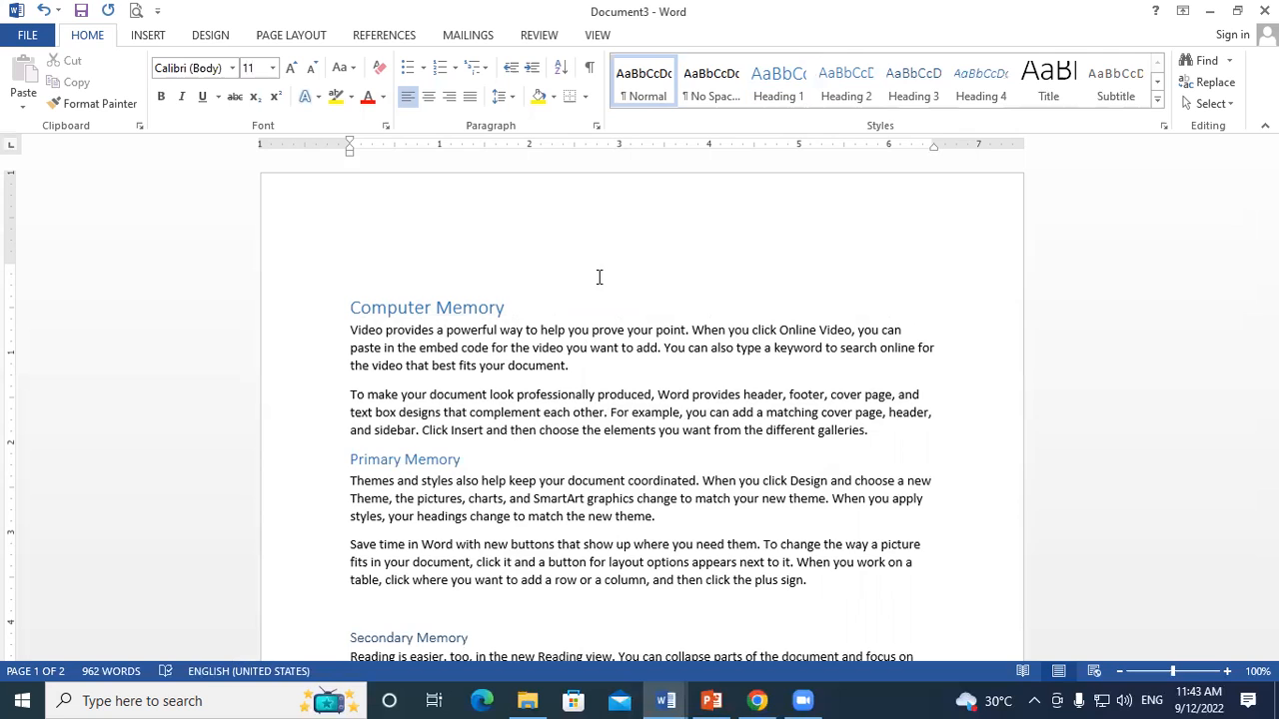
- Insert nine blank lines above the "Computer Memory" heading and place the cursor on the first one
{"action": "left_click", "coordinate": [375, 252]}
{"action": "key", "text": "Return"}
{"action": "key", "text": "Return"}
{"action": "key", "text": "Return"}
{"action": "key", "text": "Return"}
{"action": "key", "text": "Return"}
{"action": "key", "text": "Return"}
{"action": "key", "text": "Return"}
{"action": "key", "text": "Return"}
{"action": "key", "text": "Return"}
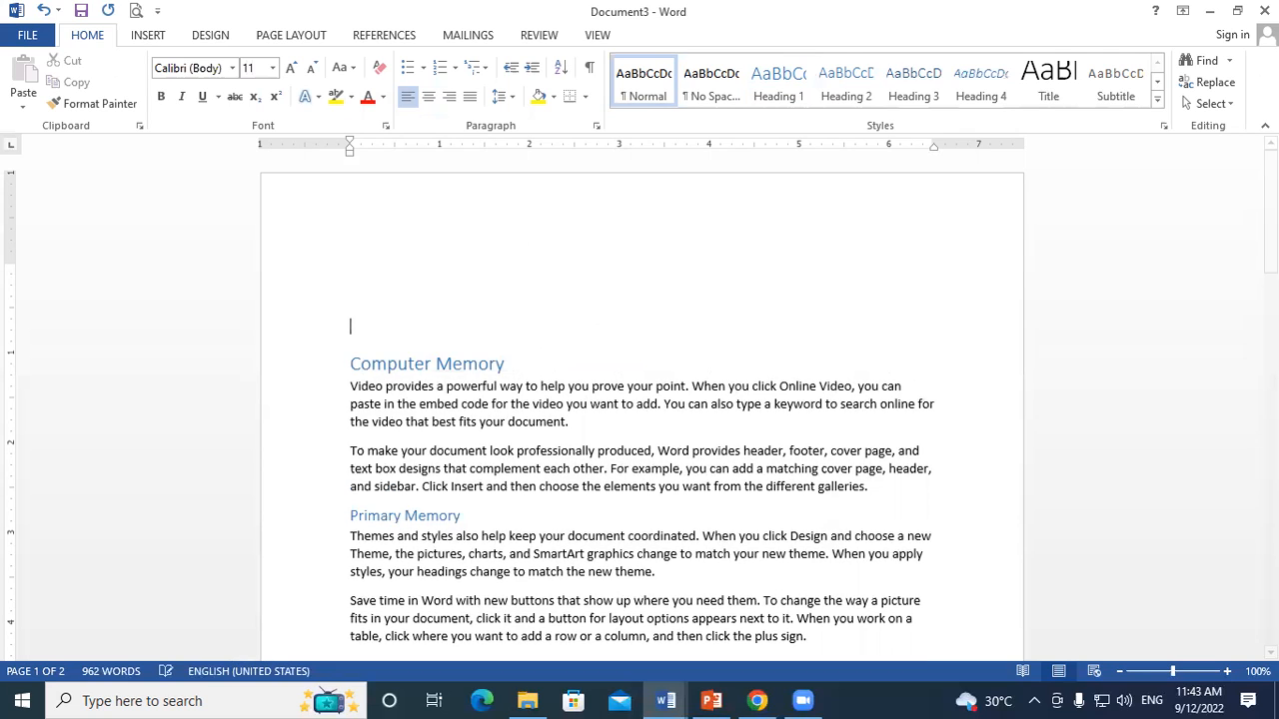
{"action": "left_click", "coordinate": [359, 272]}
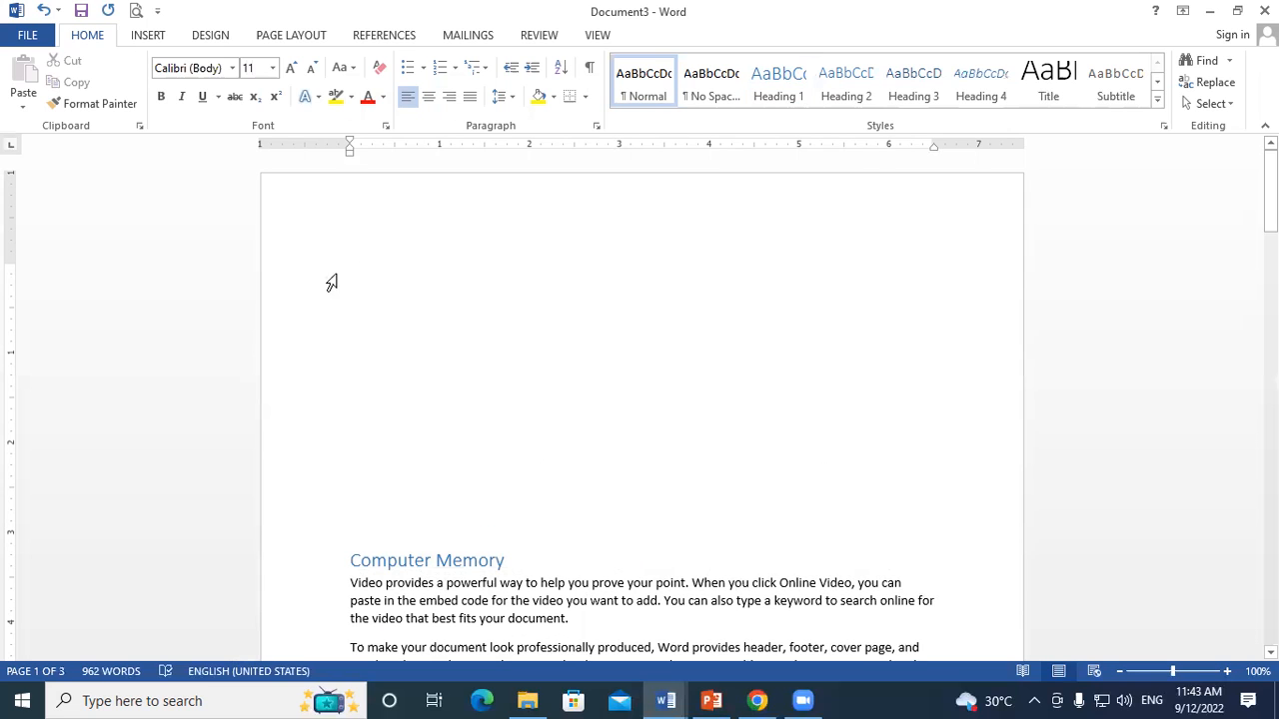
- Try the Automatic Table 1 table of contents at the start of the document and undo its insertion
{"action": "left_click", "coordinate": [366, 42]}
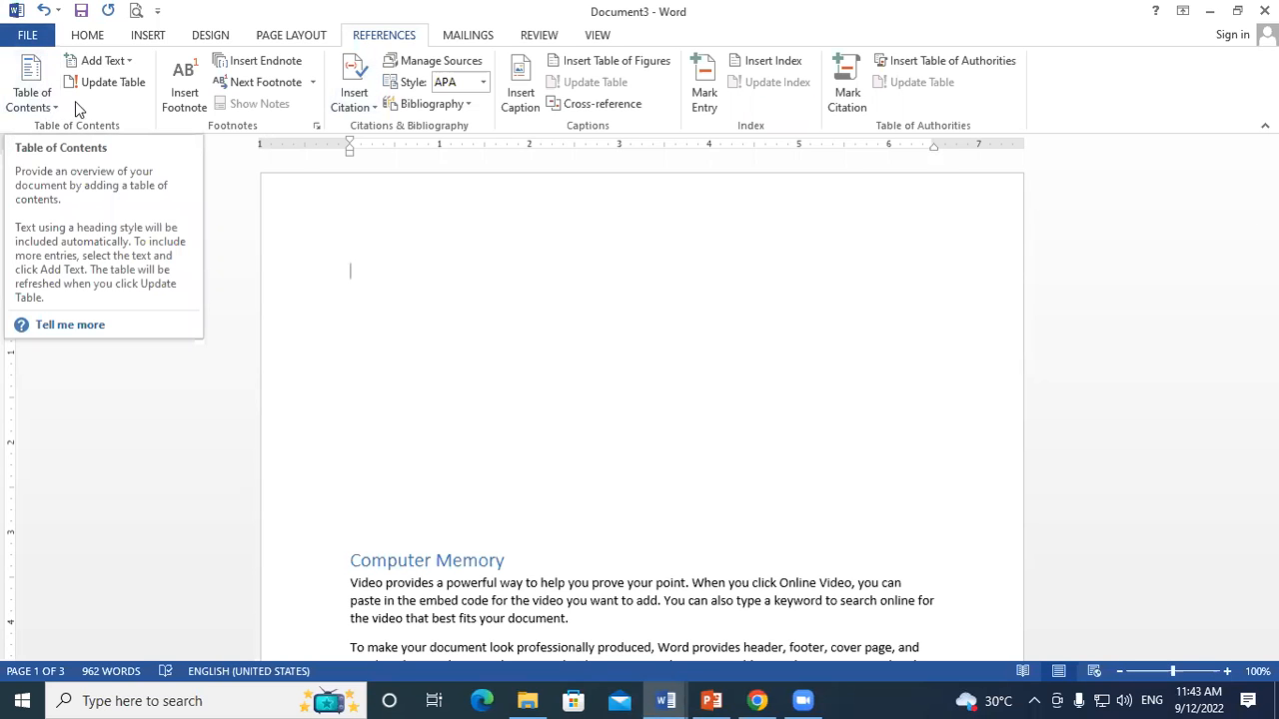
{"action": "left_click", "coordinate": [45, 107]}
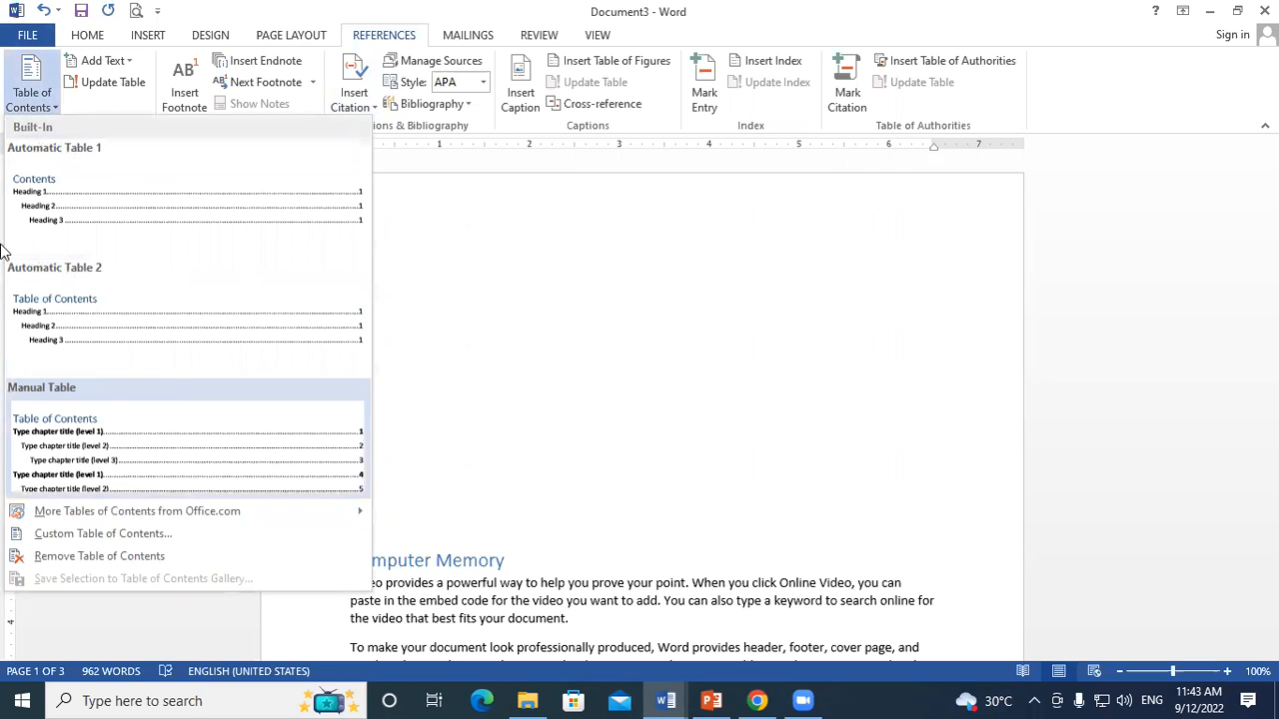
{"action": "left_click", "coordinate": [174, 212]}
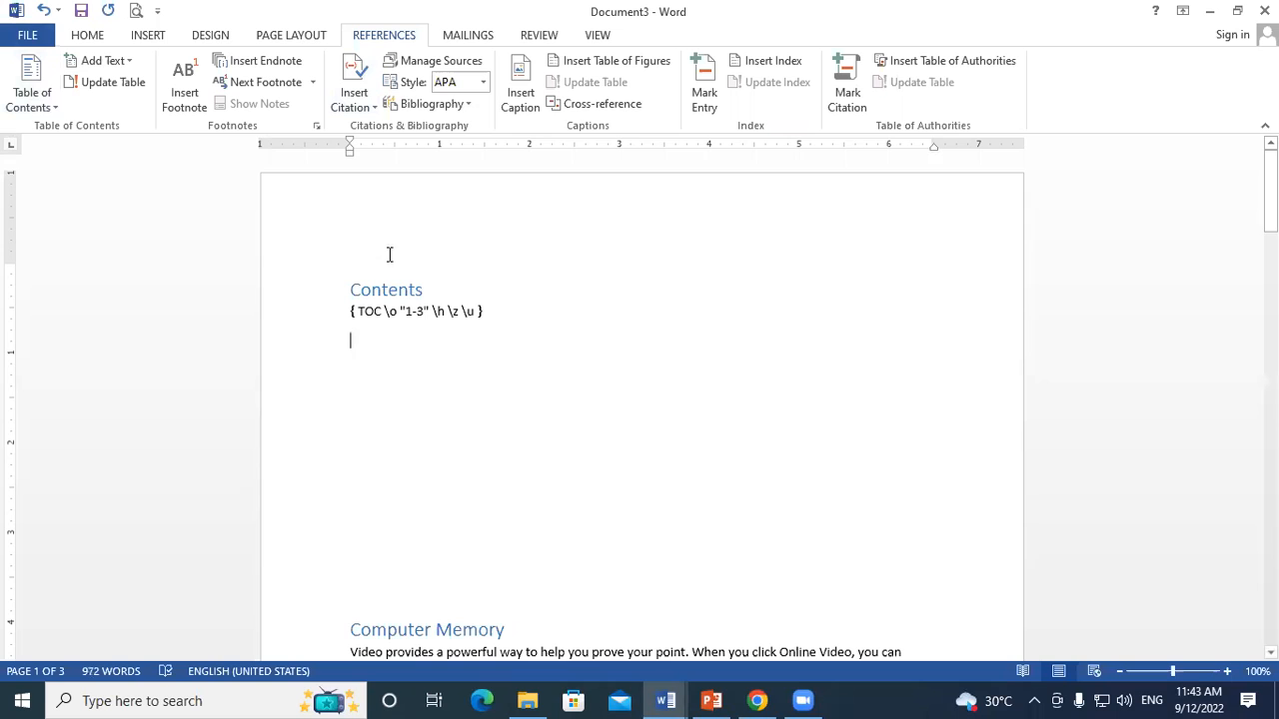
{"action": "key", "text": "ctrl+z"}
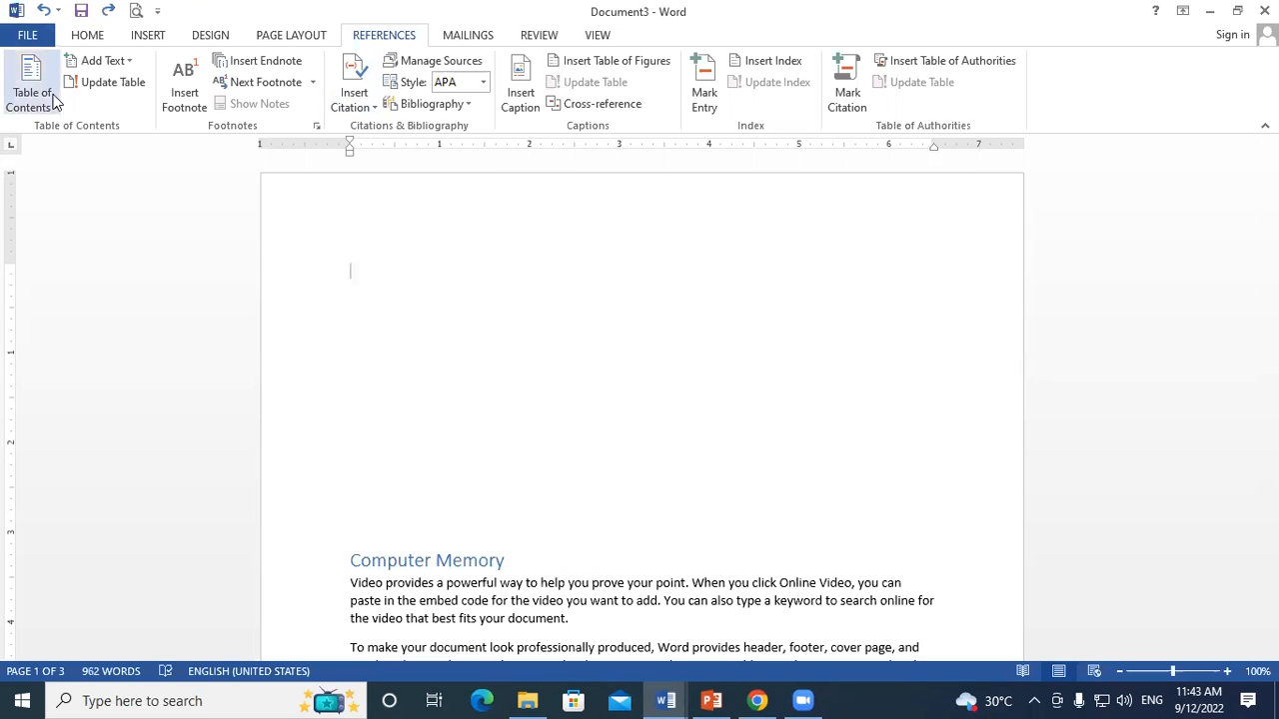
- Insert the Automatic Table 2 table of contents on the first blank line of the document
{"action": "left_click", "coordinate": [30, 95]}
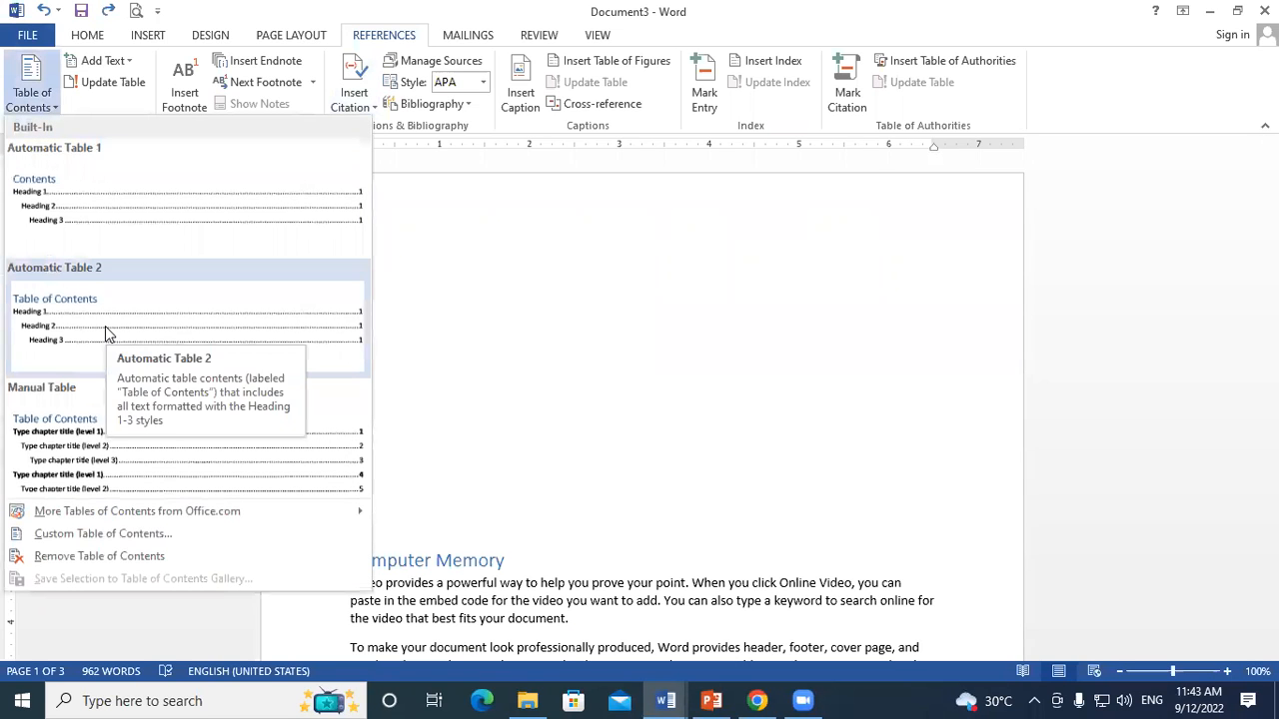
{"action": "left_click", "coordinate": [105, 325]}
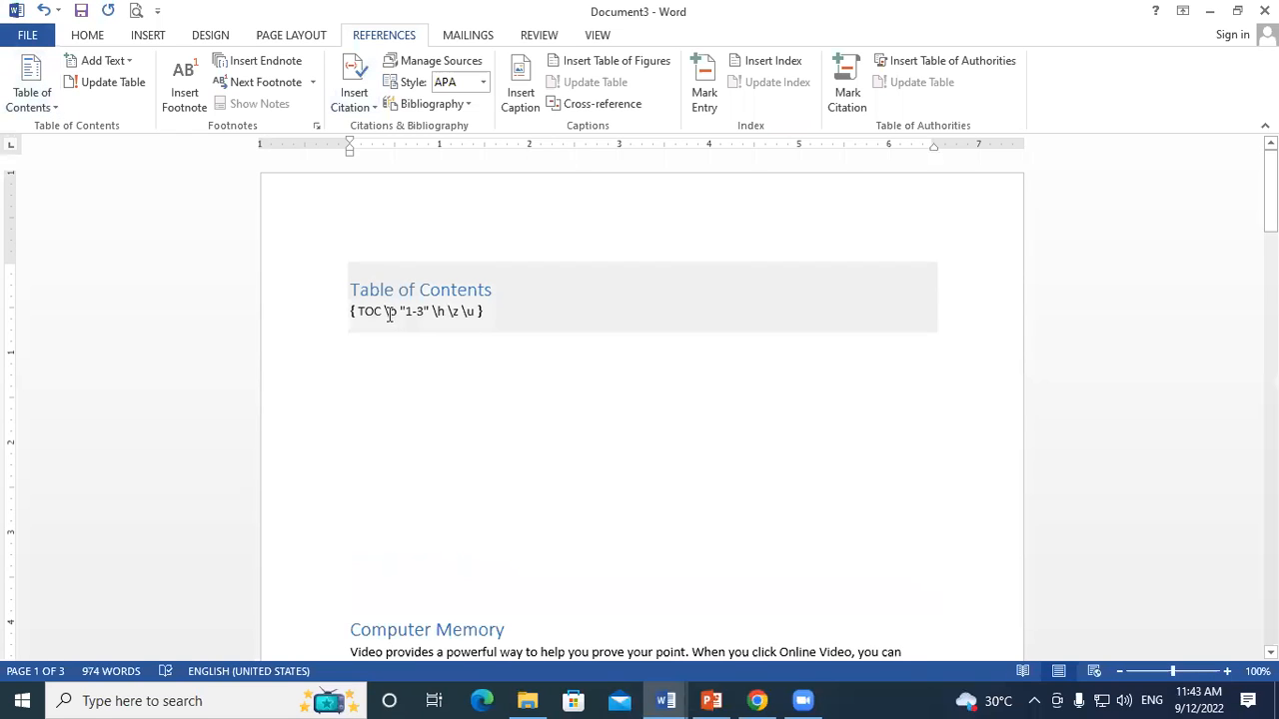
{"action": "left_click", "coordinate": [89, 38]}
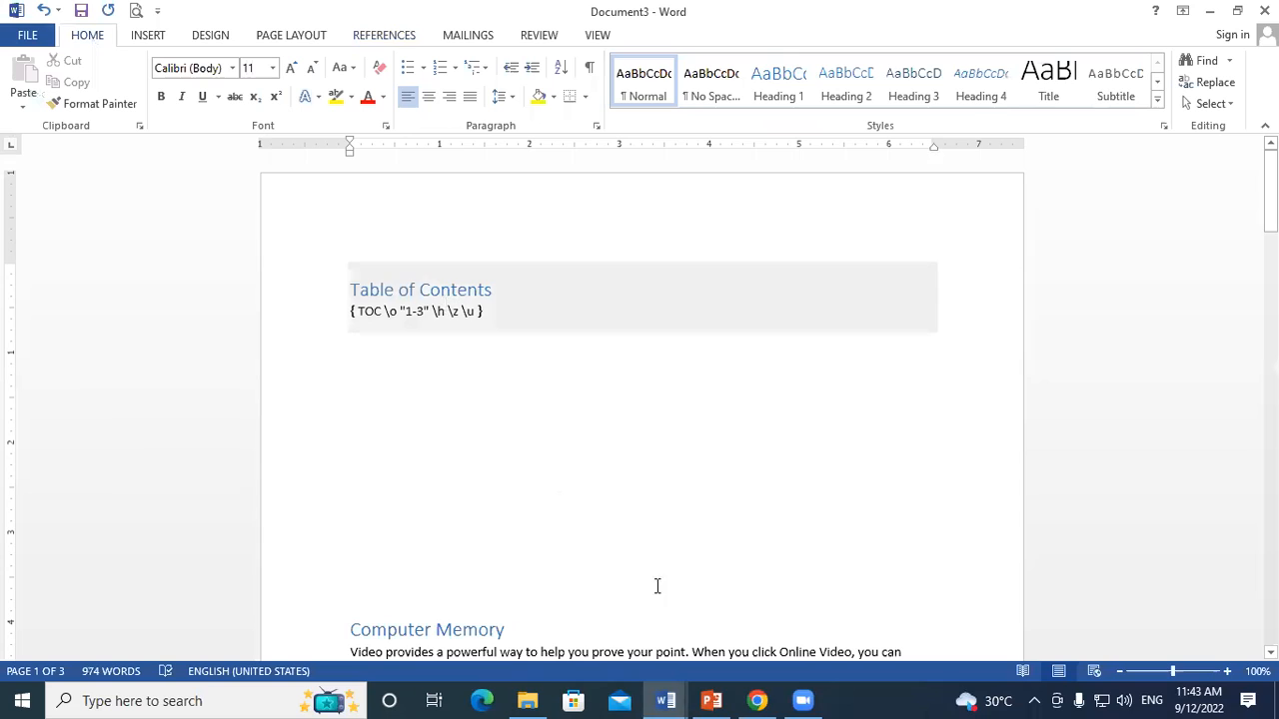